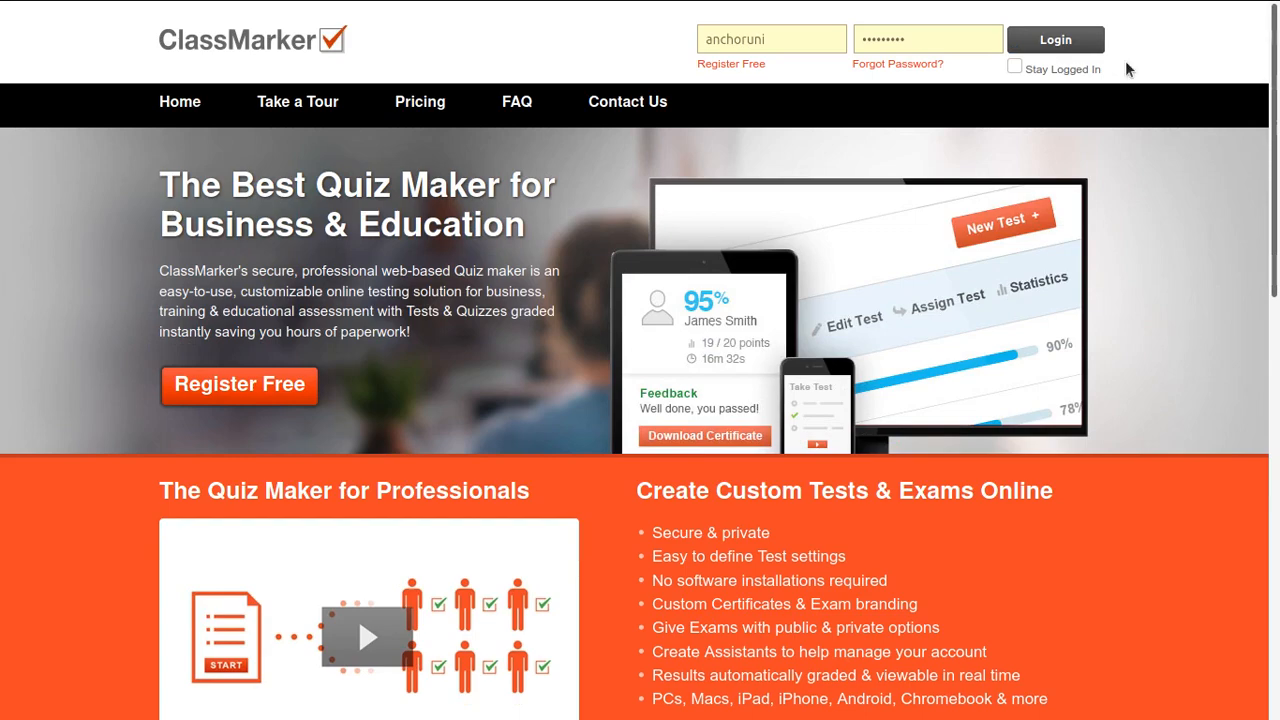
# Raise the microphone input level slightly from the system status menu
pyautogui.press('F11')
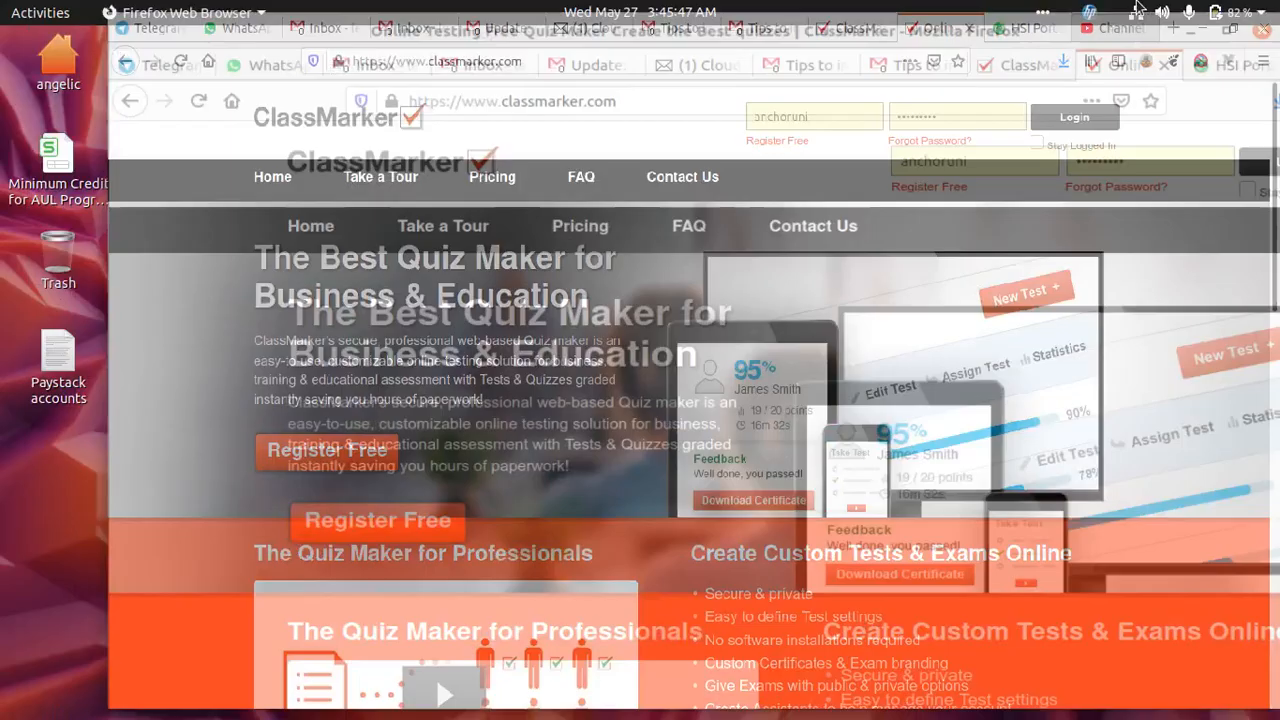
pyautogui.click(1168, 16)
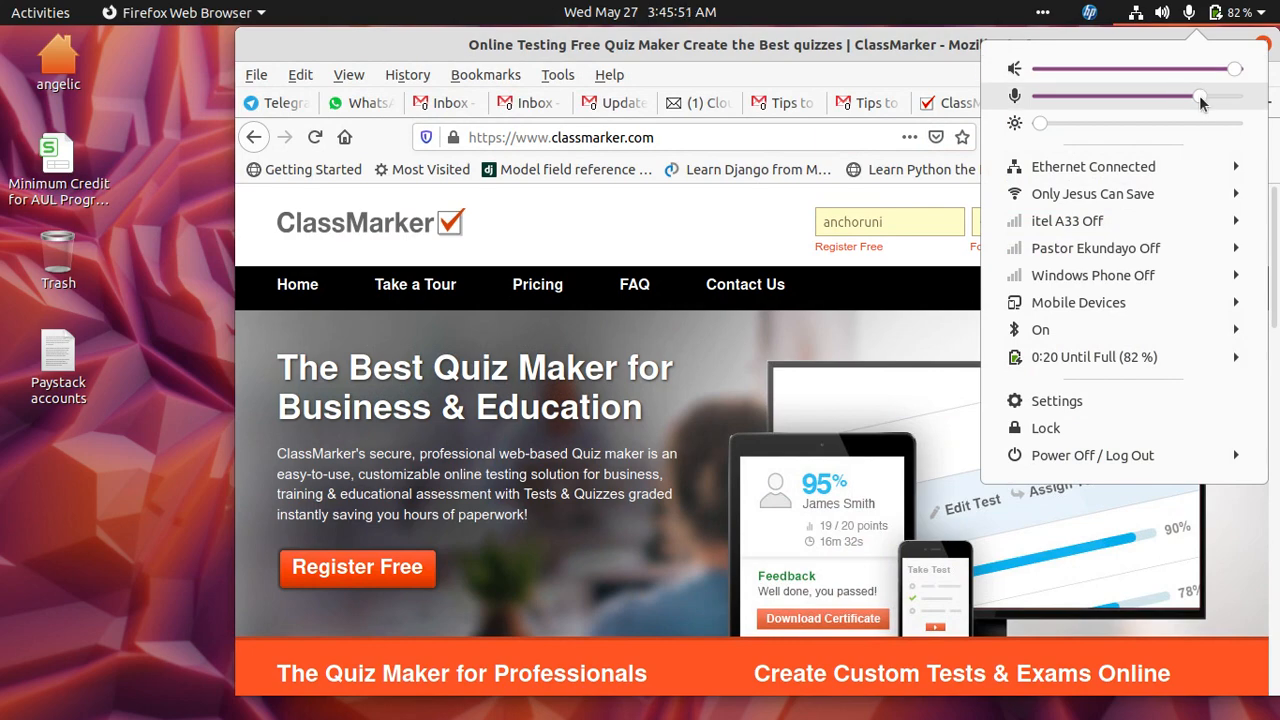
pyautogui.moveTo(1201, 103); pyautogui.dragTo(1221, 103)
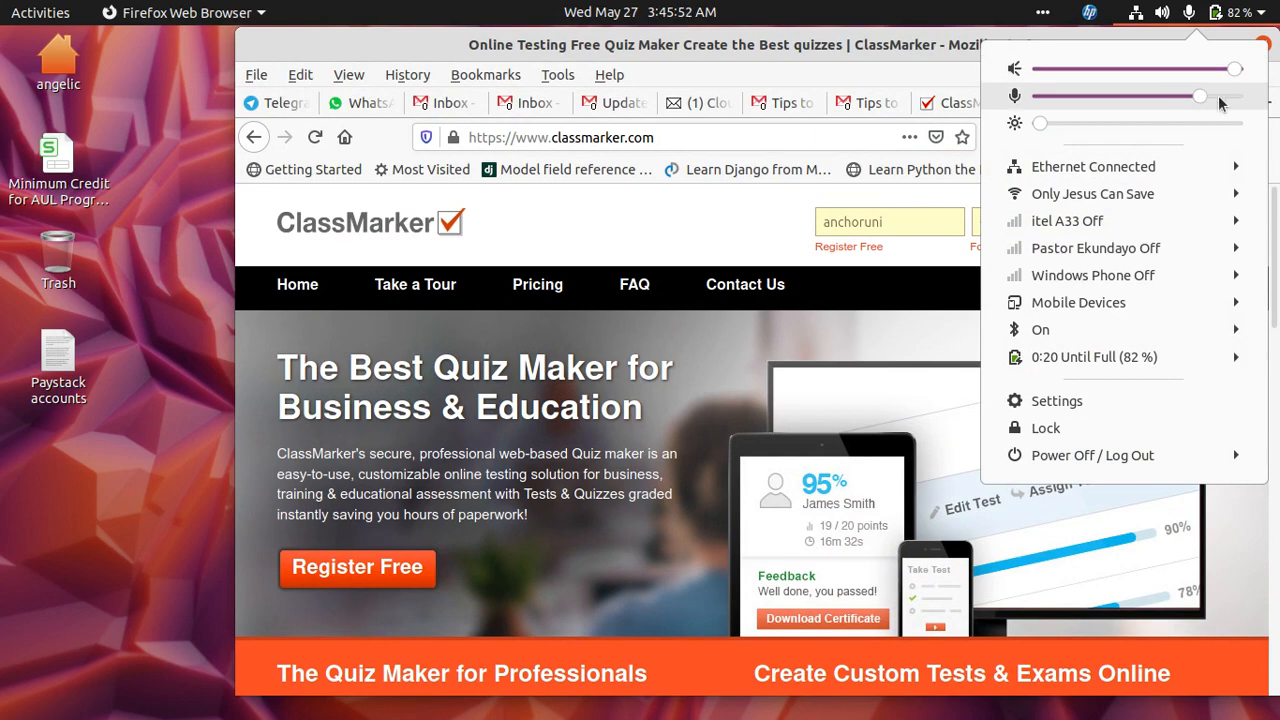
pyautogui.click(928, 48)
# Restore full-screen, log in with the entered credentials, and reveal the Dashboard menu
pyautogui.press('F11')
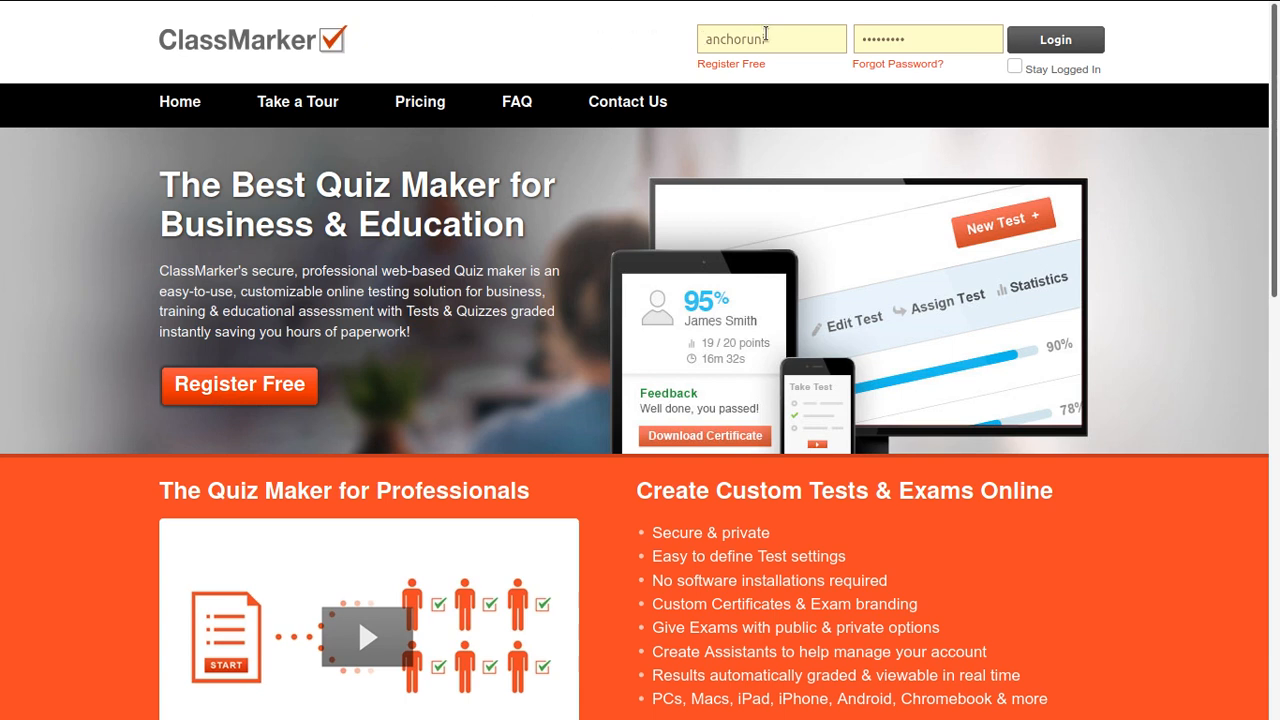
pyautogui.click(1059, 40)
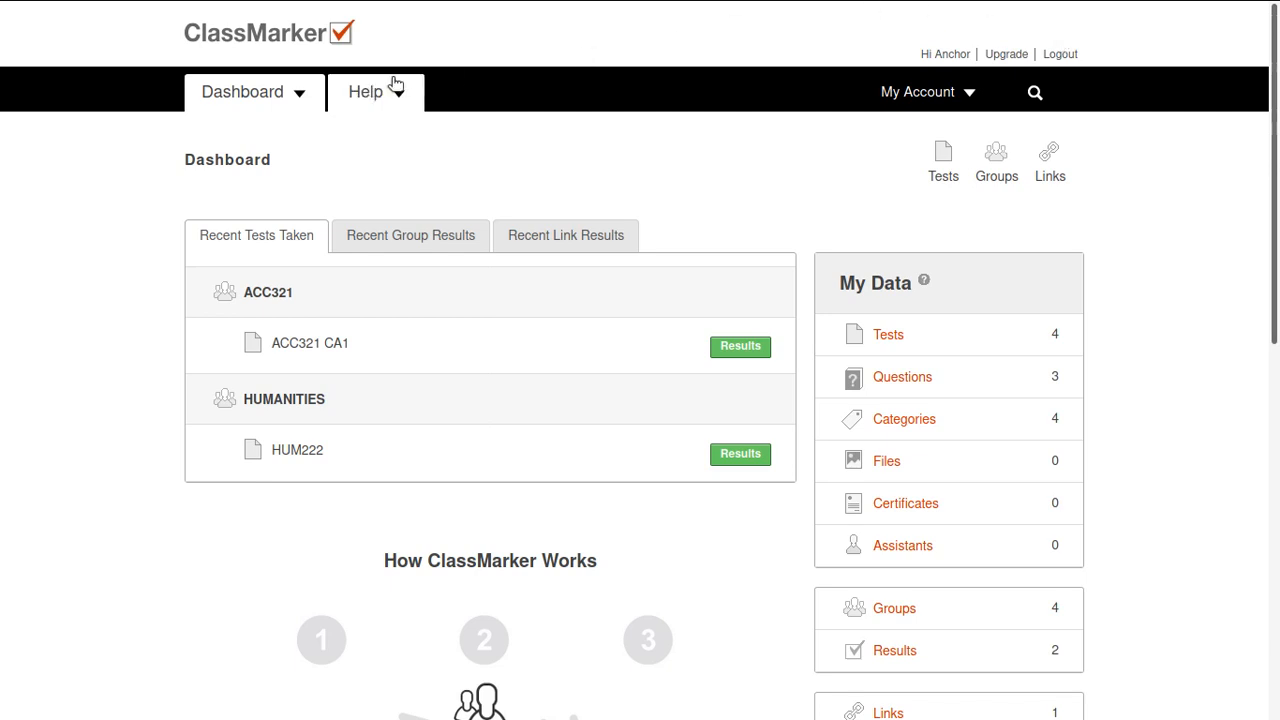
pyautogui.moveTo(300, 106)
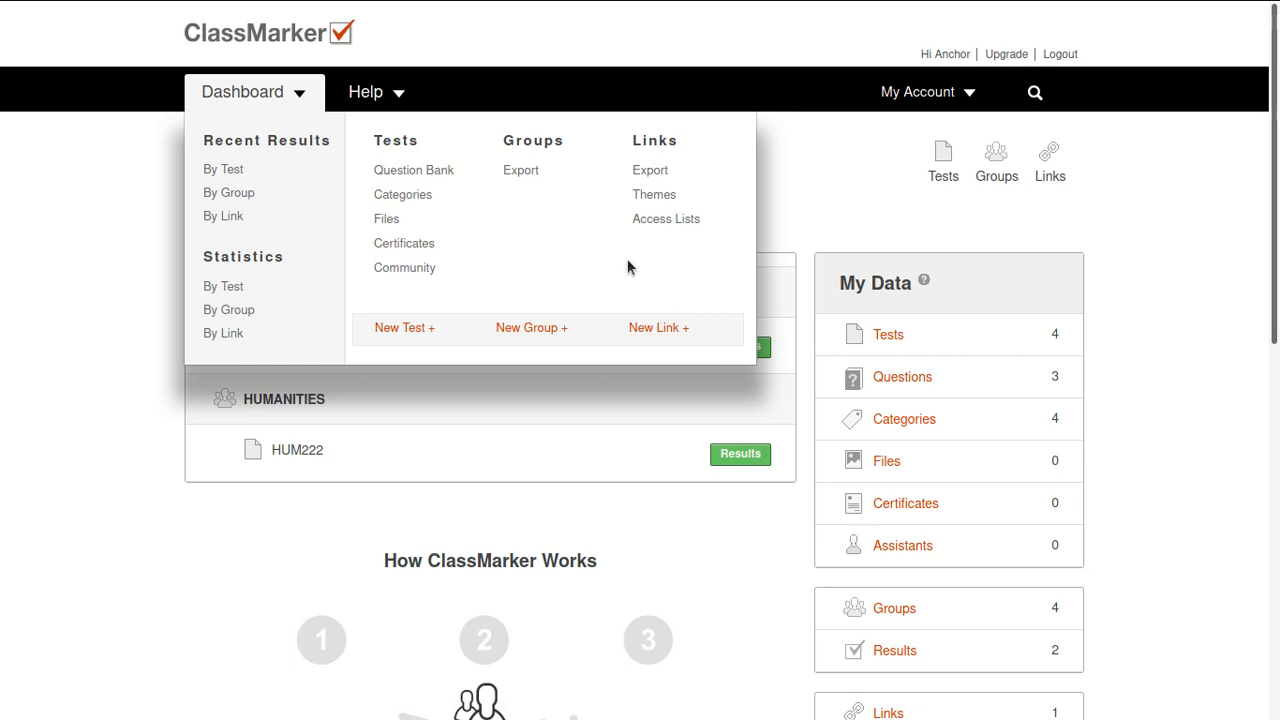
# Create a new group named 'Biological Sciences' via New Group
pyautogui.click(520, 330)
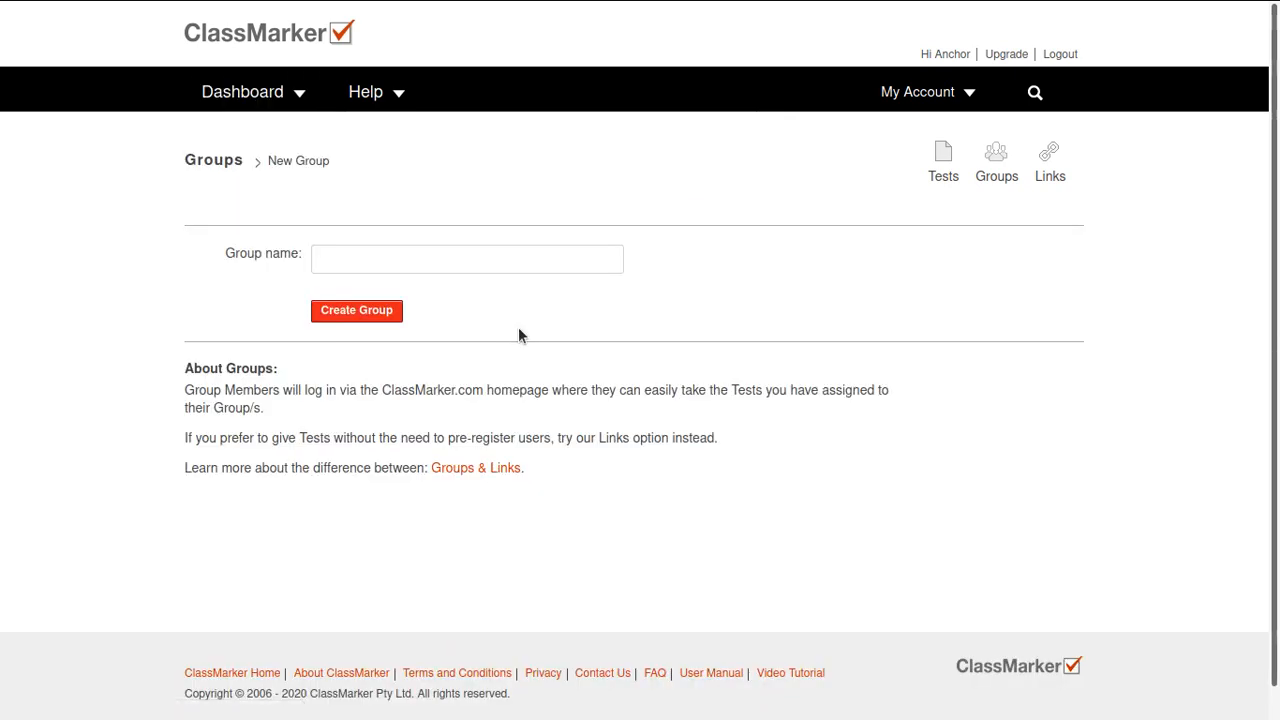
pyautogui.click(421, 259)
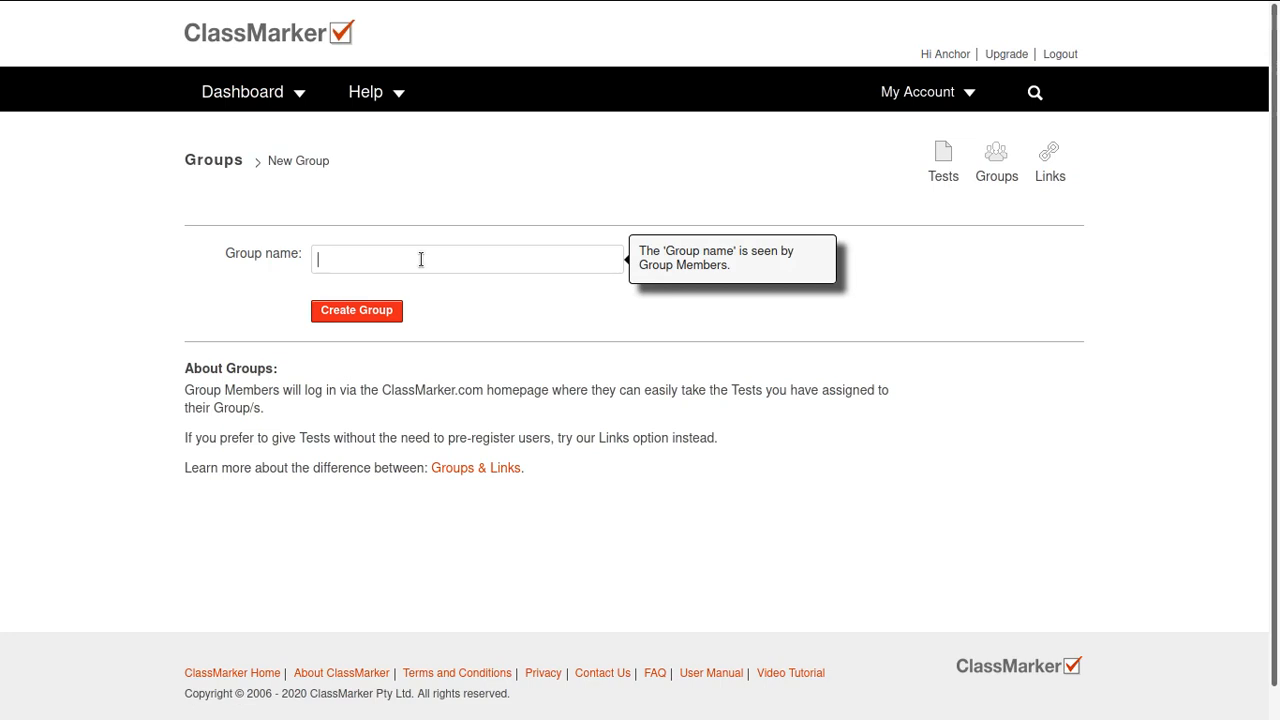
pyautogui.write('Biolog')
pyautogui.write('ical Sciences')
pyautogui.click(357, 311)
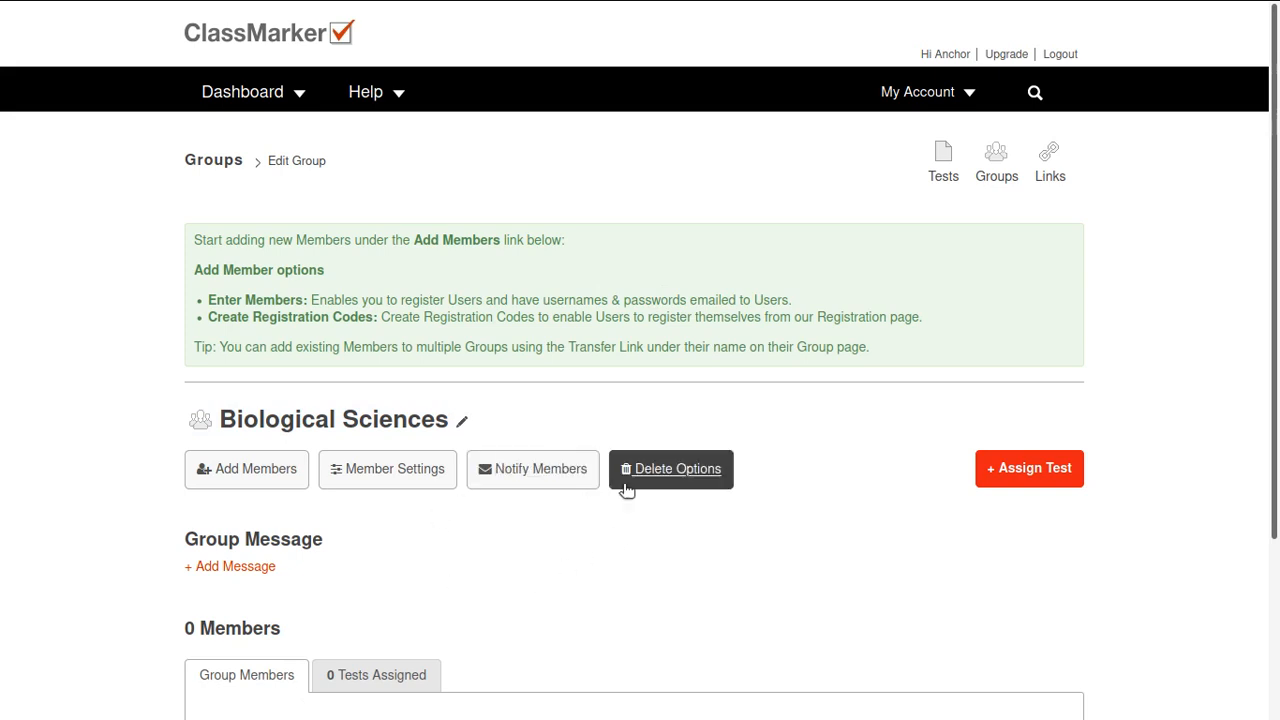
pyautogui.scroll(-3, 594, 378)
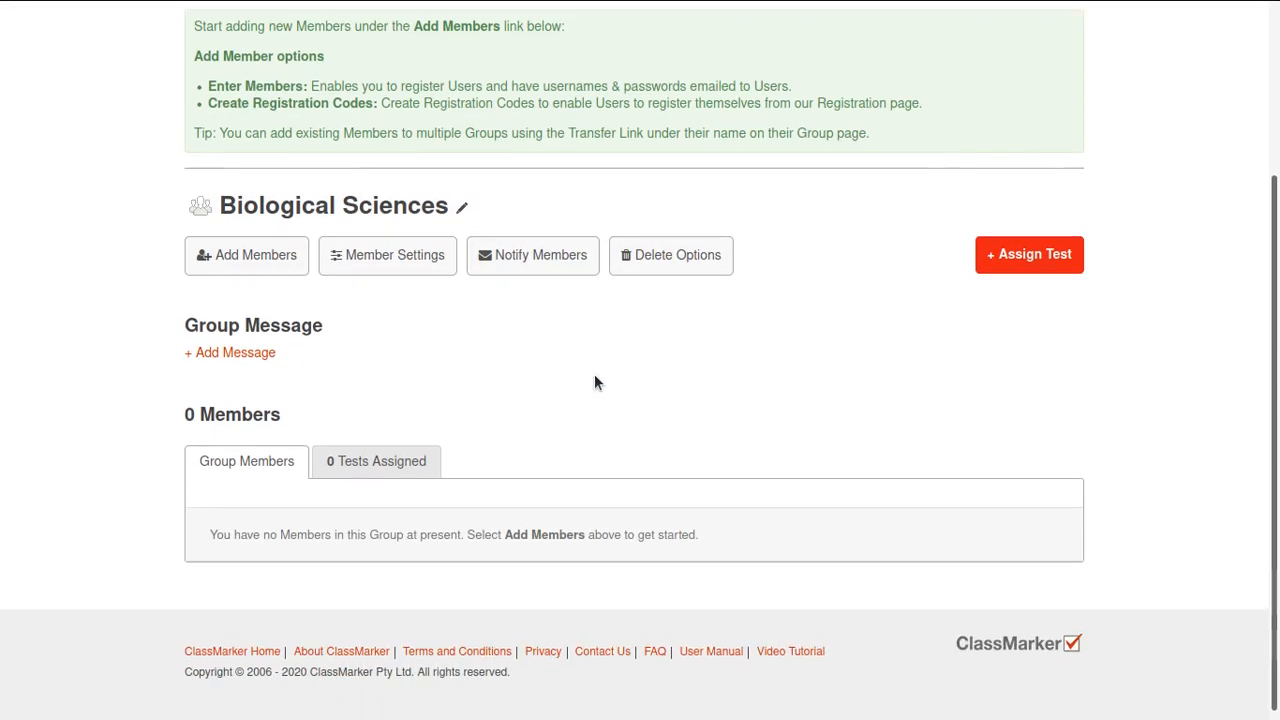
pyautogui.scroll(3, 594, 382)
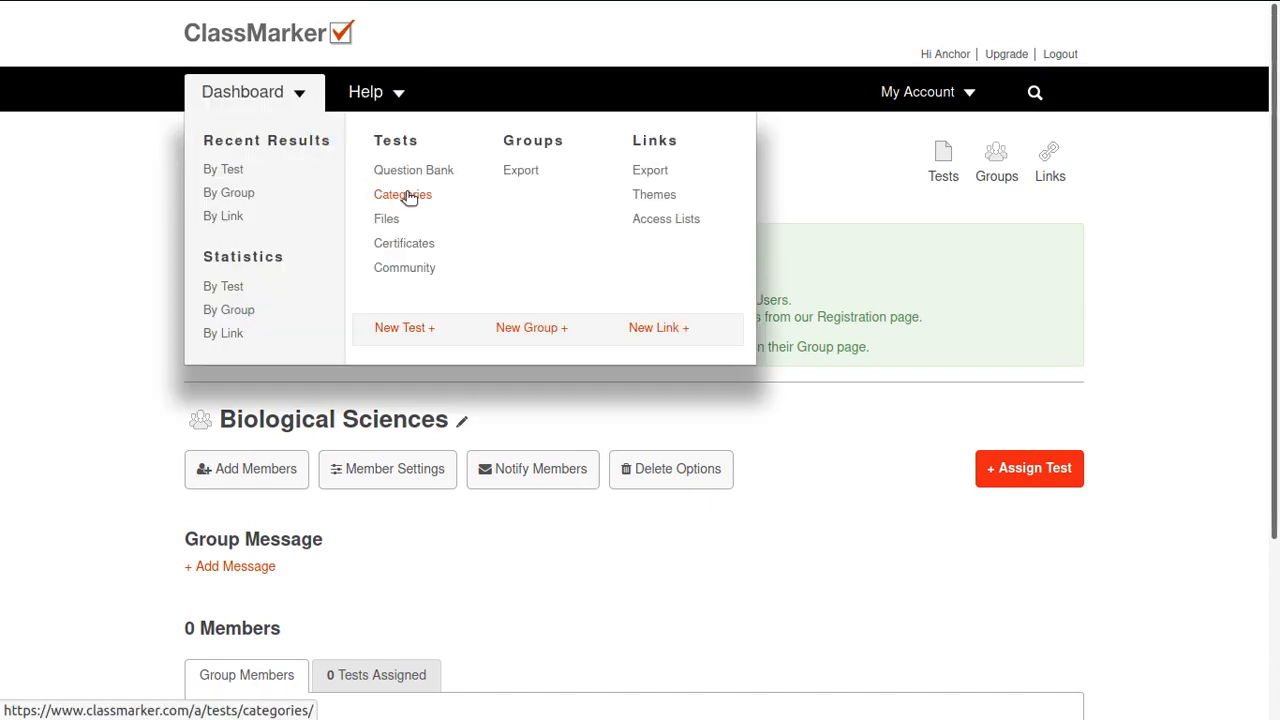
# On the Categories page, add 'BIO212' as a new parent category
pyautogui.click(409, 196)
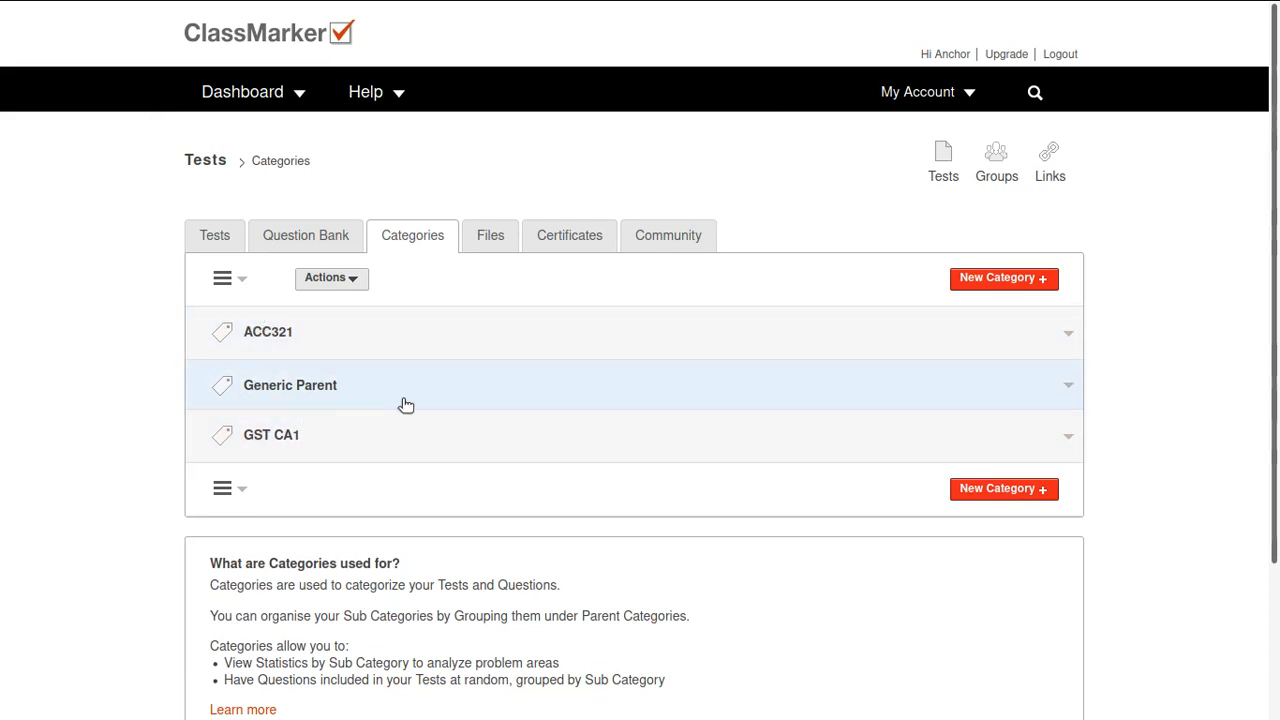
pyautogui.click(975, 287)
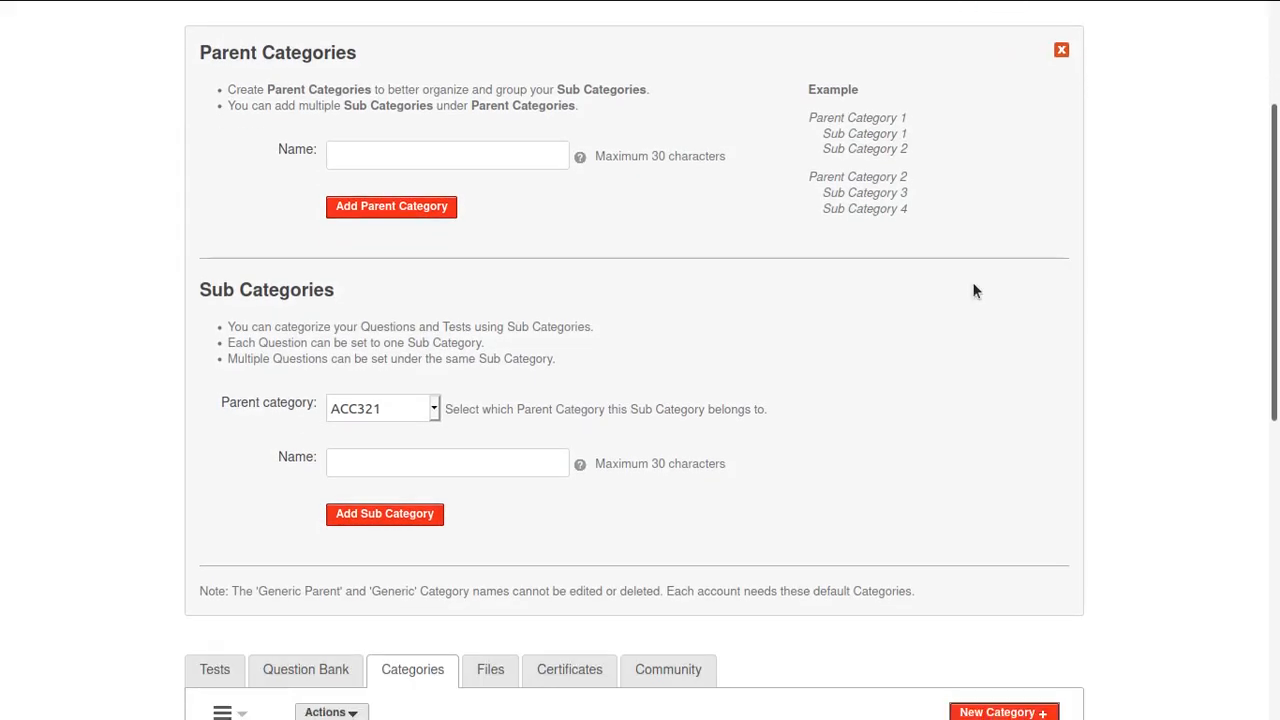
pyautogui.click(488, 149)
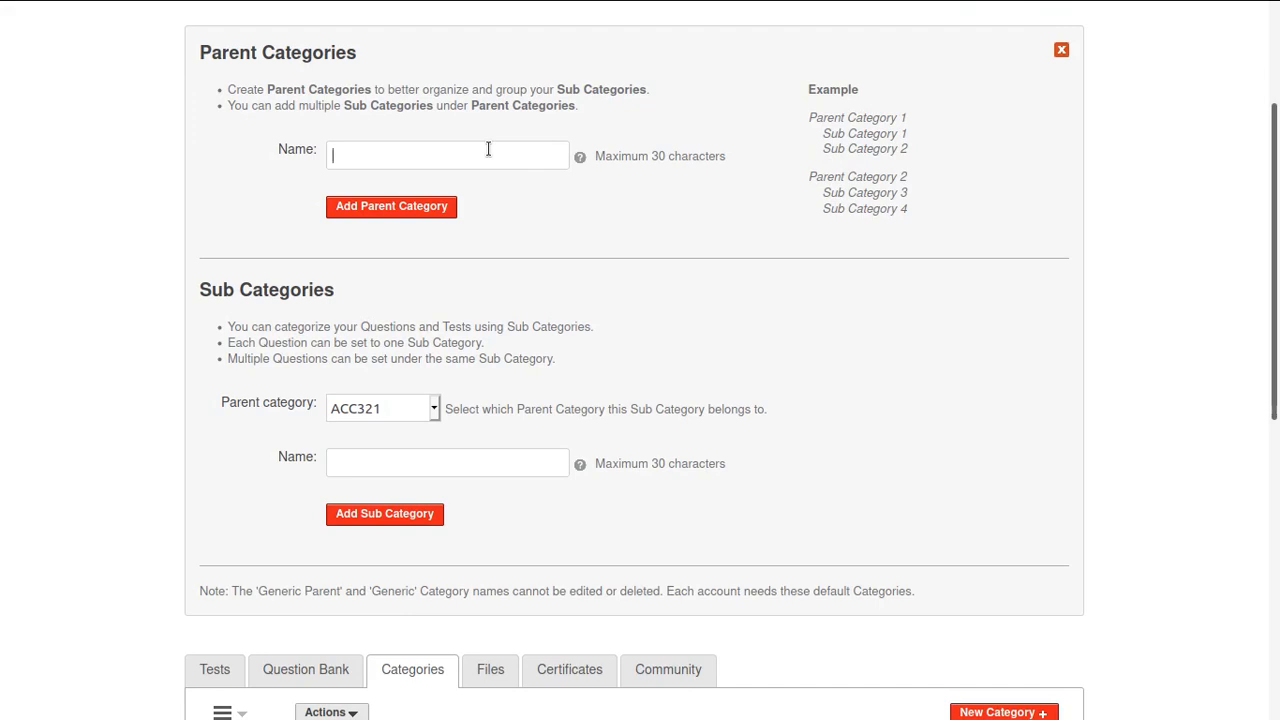
pyautogui.write('BIO')
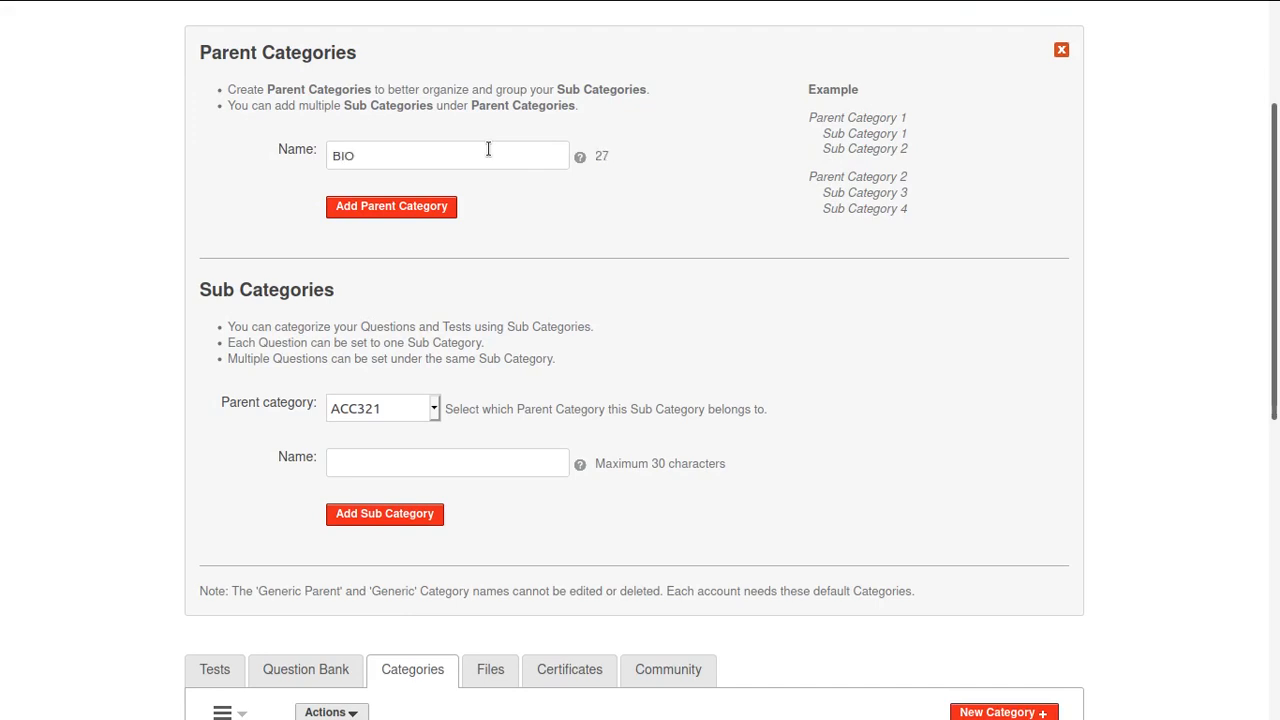
pyautogui.write('212')
pyautogui.click(397, 208)
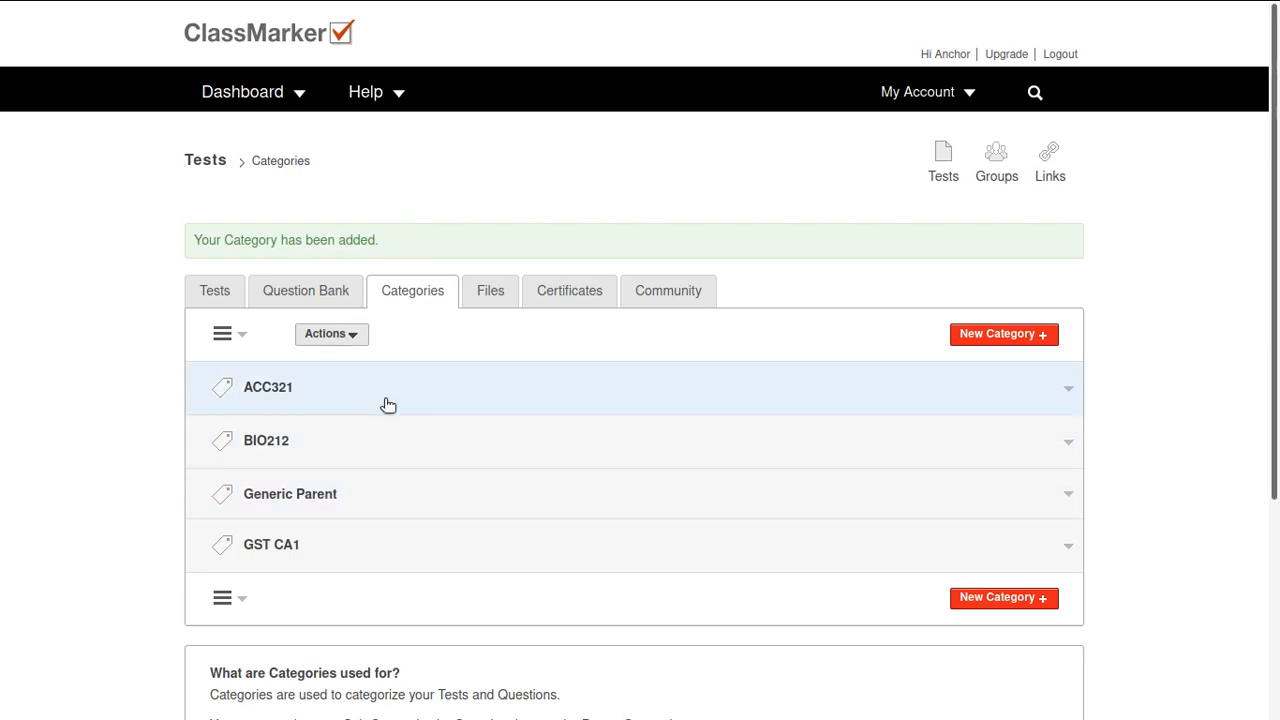
# Create sub category '212' with BIO212 chosen as its parent
pyautogui.click(1003, 336)
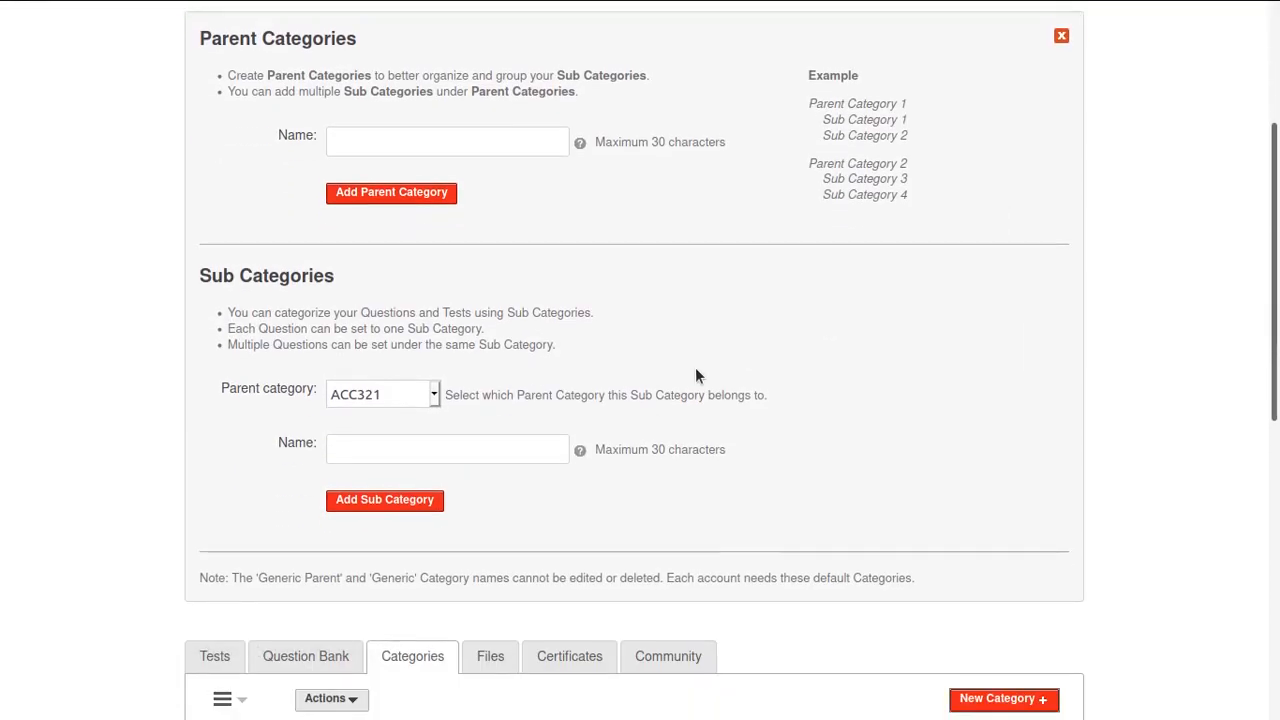
pyautogui.click(432, 392)
pyautogui.click(411, 447)
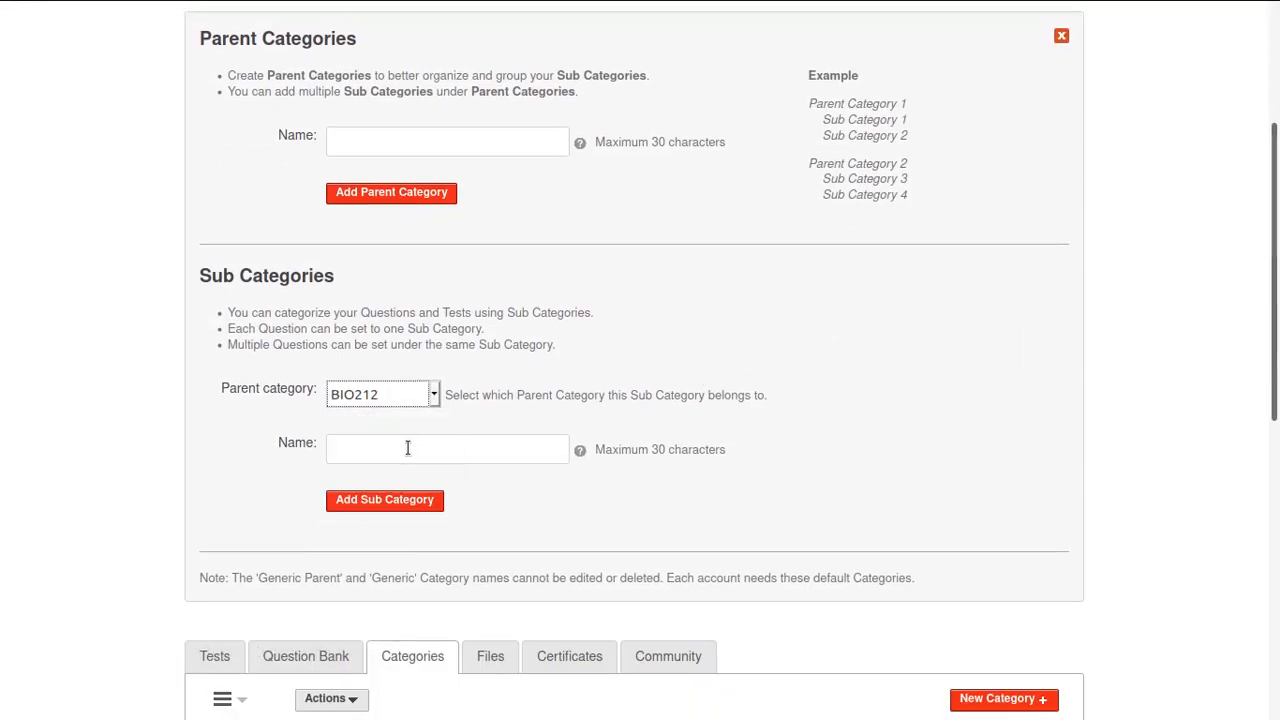
pyautogui.click(389, 448)
pyautogui.write('@')
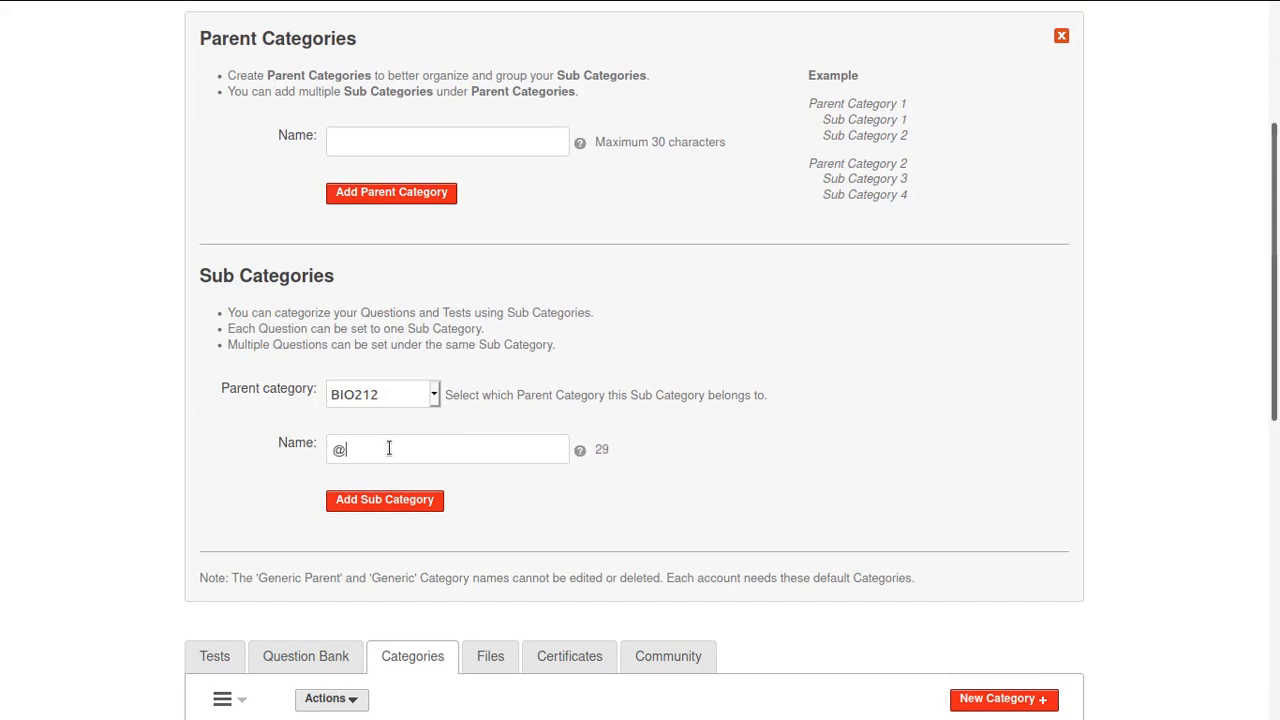
pyautogui.press('BackSpace')
pyautogui.write('212')
pyautogui.click(370, 502)
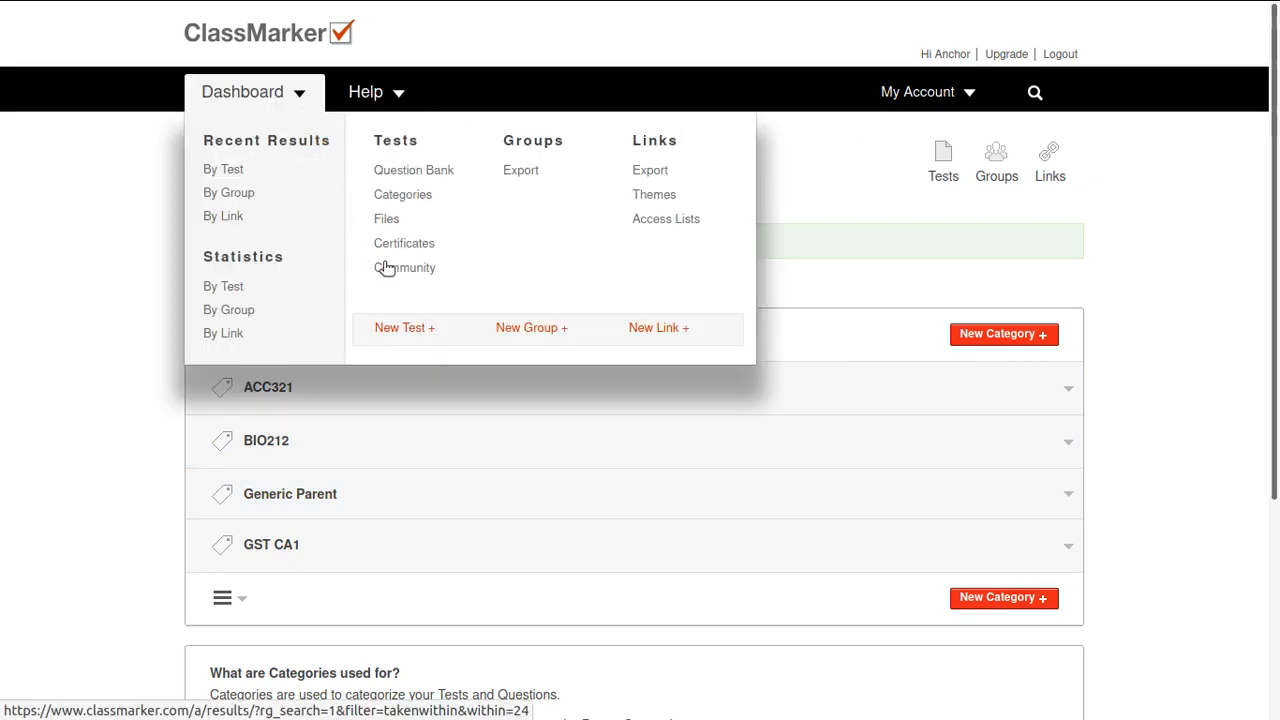
# Start a new test 'Introduction to Biological Science' in category 212 and proceed to questions
pyautogui.click(397, 329)
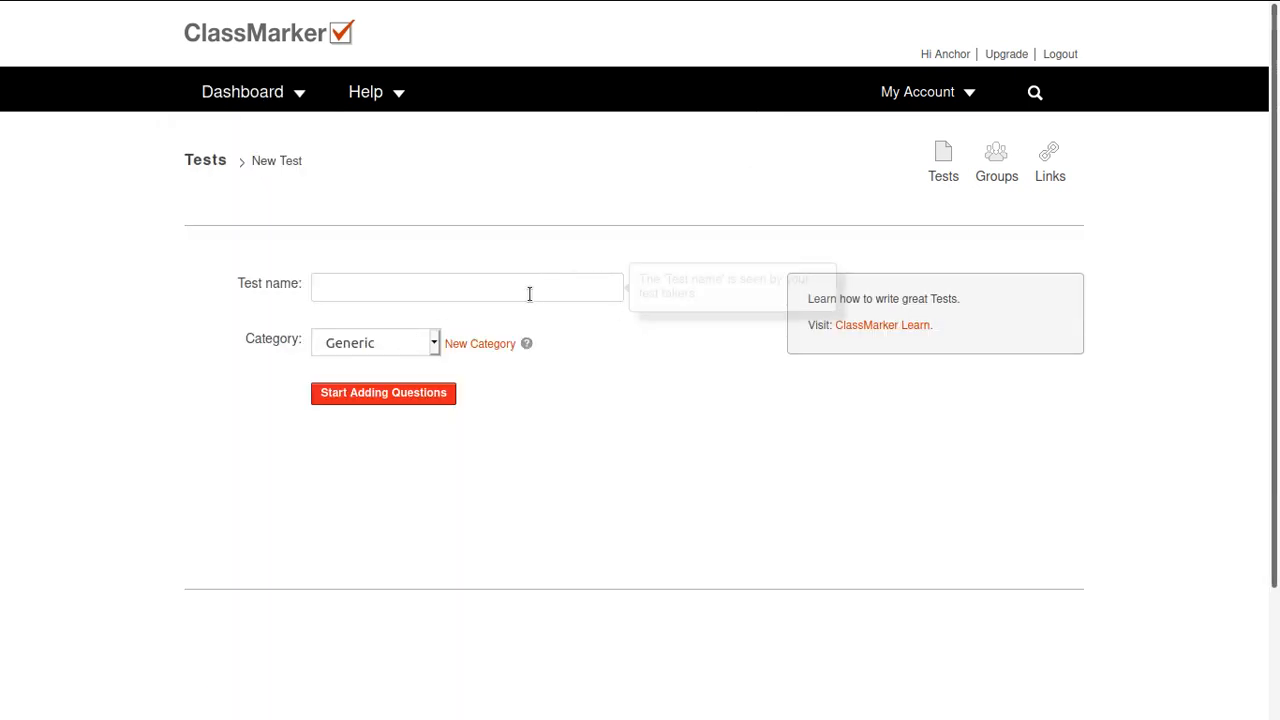
pyautogui.click(434, 342)
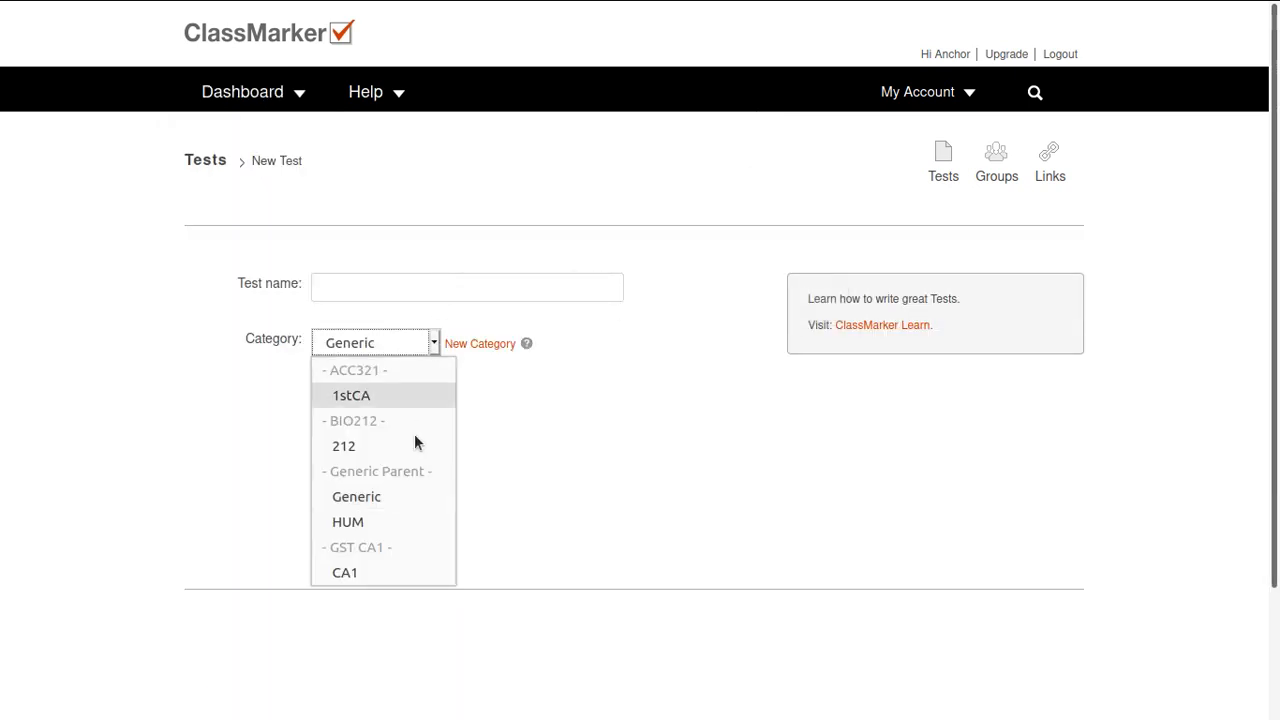
pyautogui.click(353, 446)
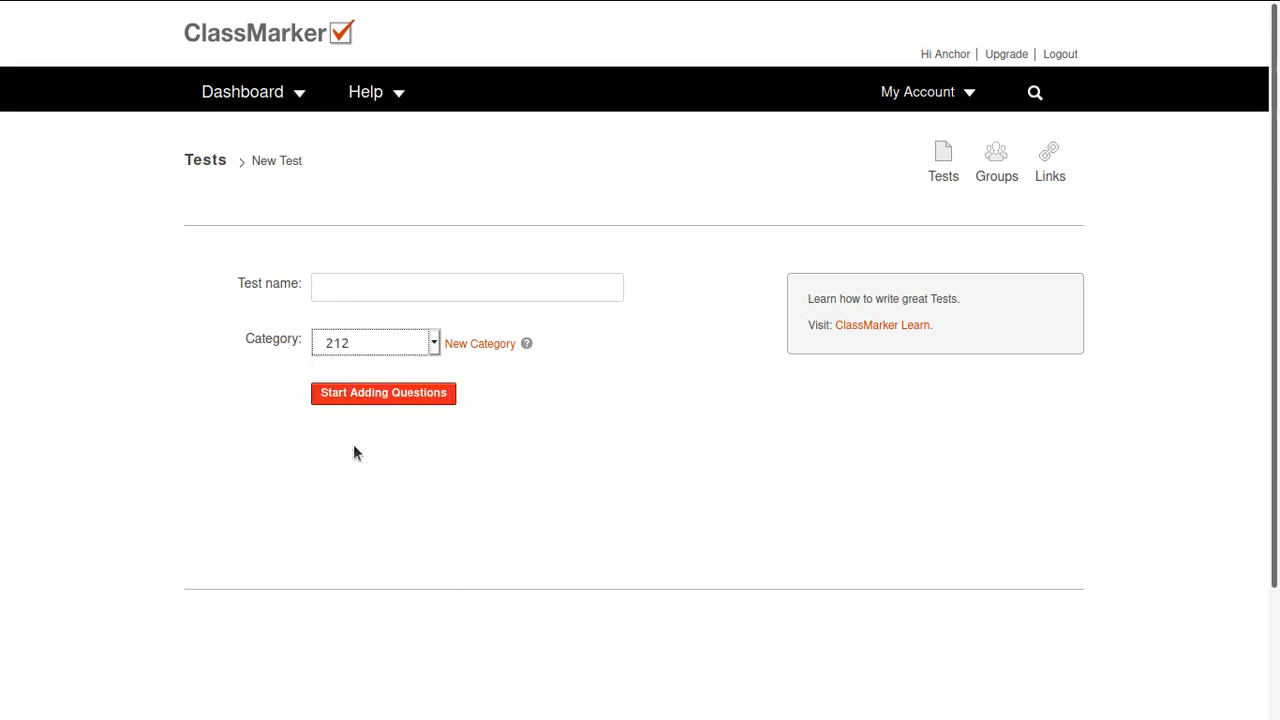
pyautogui.click(343, 291)
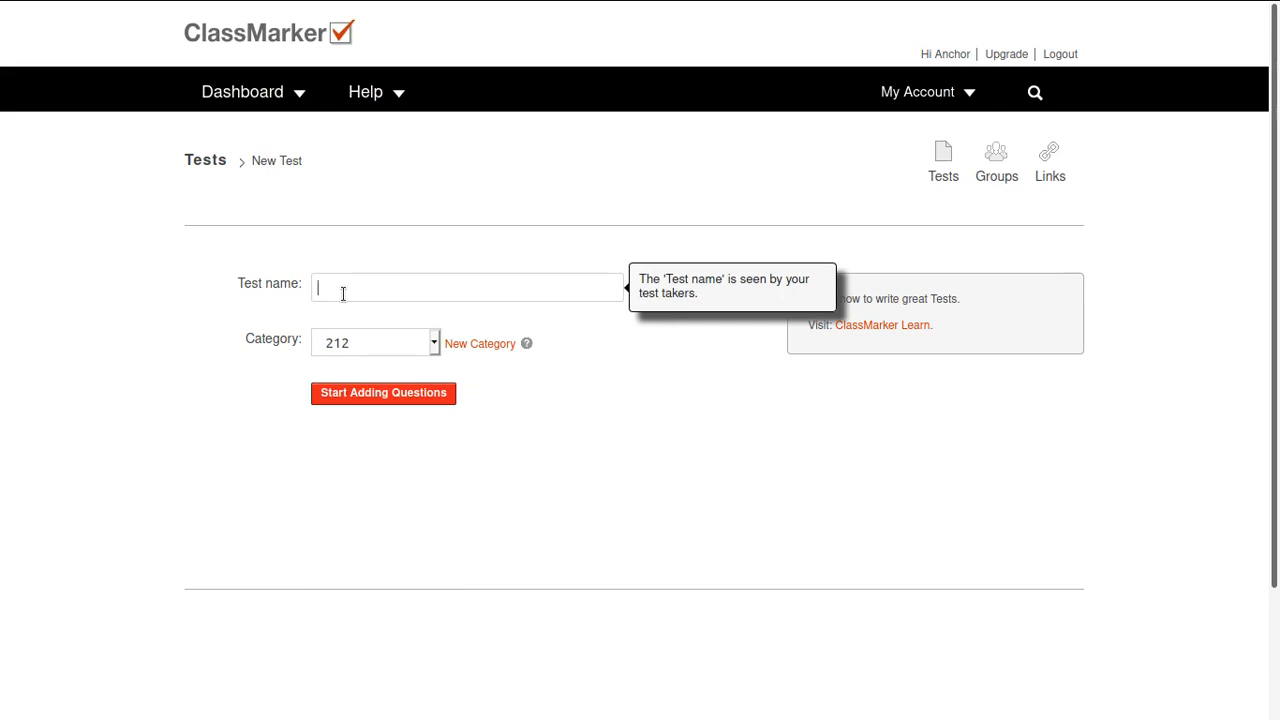
pyautogui.write('Introduction to Biologica')
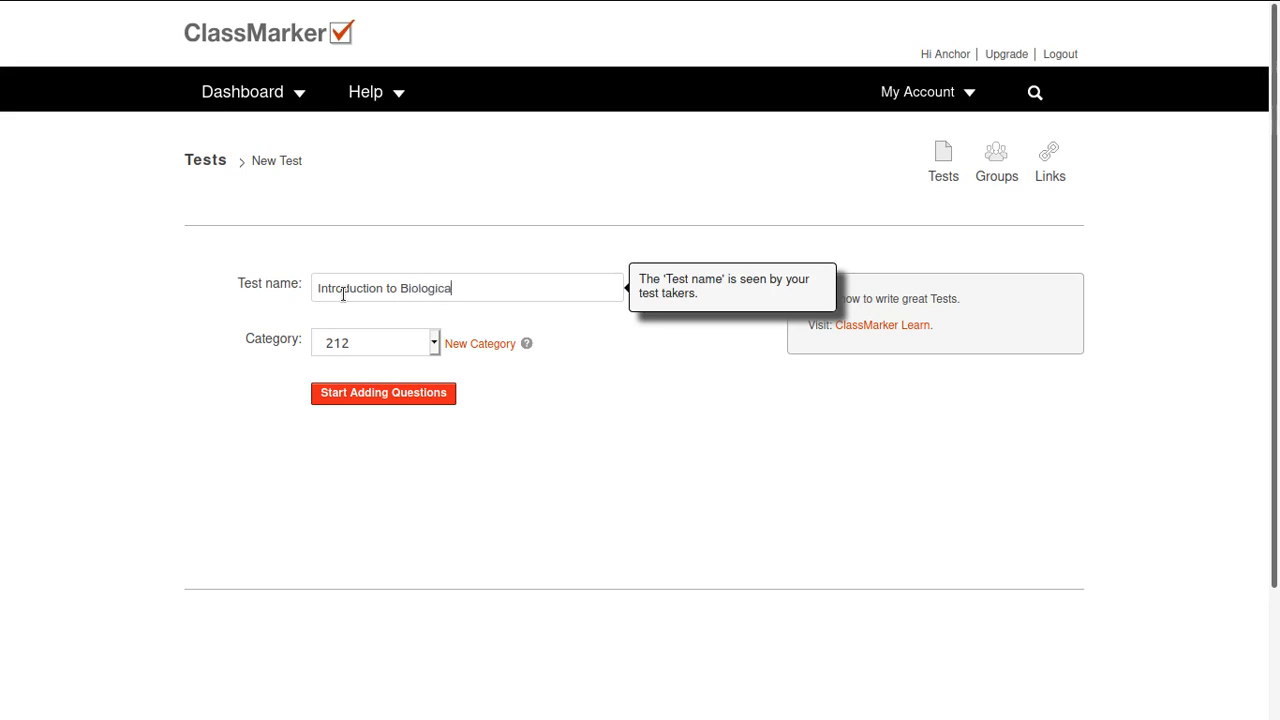
pyautogui.write('l Science')
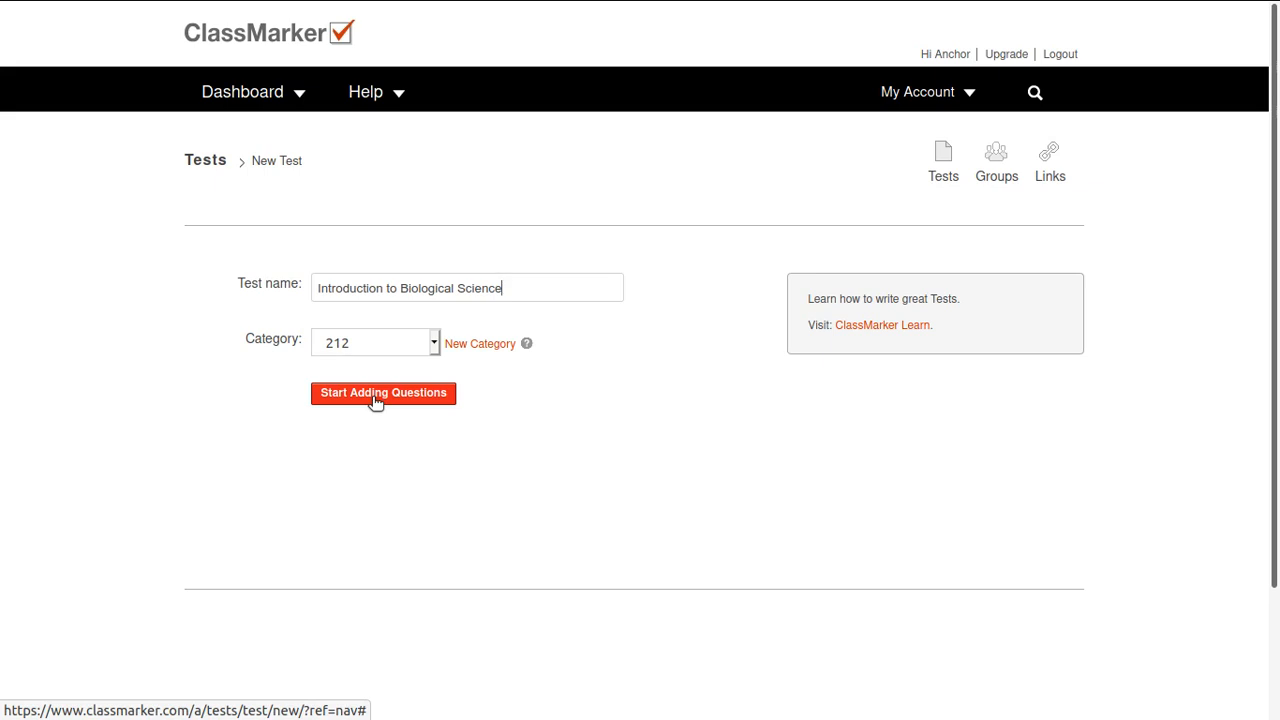
pyautogui.click(378, 395)
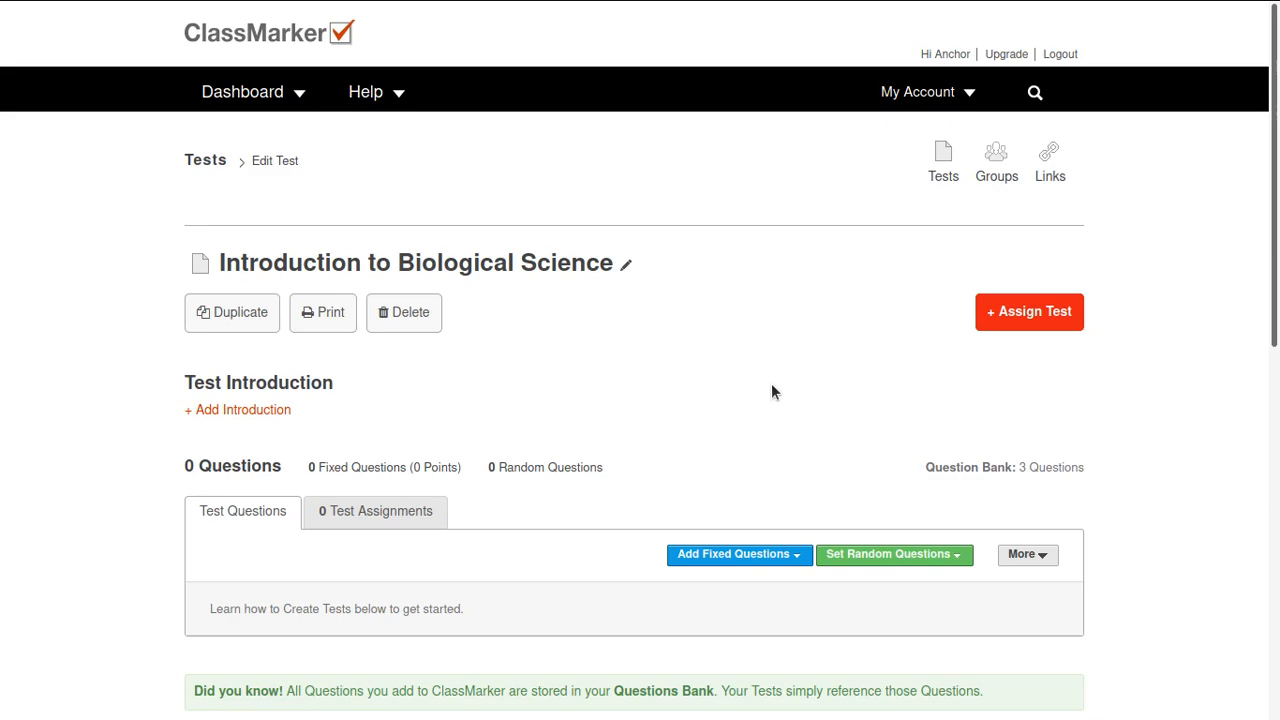
# Expand the Add Fixed Questions menu to reveal the Add New Questions option
pyautogui.scroll(-2, 771, 391)
pyautogui.scroll(-1, 771, 391)
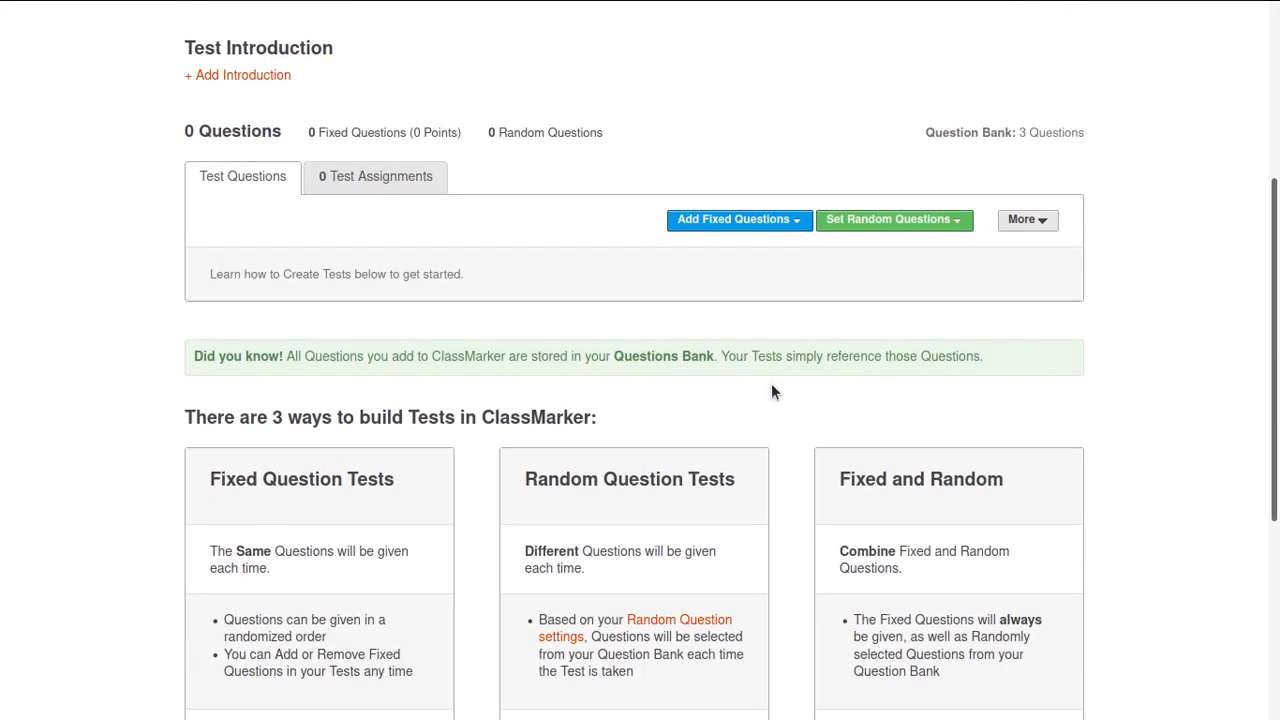
pyautogui.scroll(3, 661, 337)
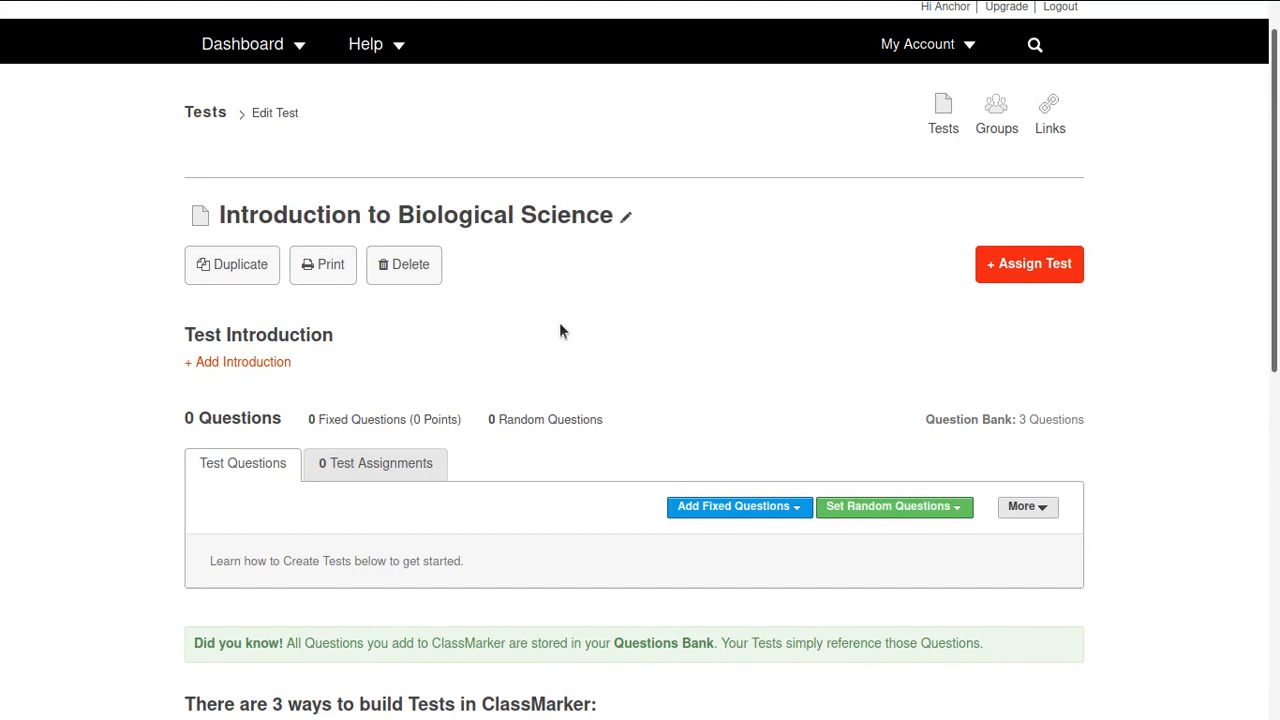
pyautogui.scroll(-1, 601, 339)
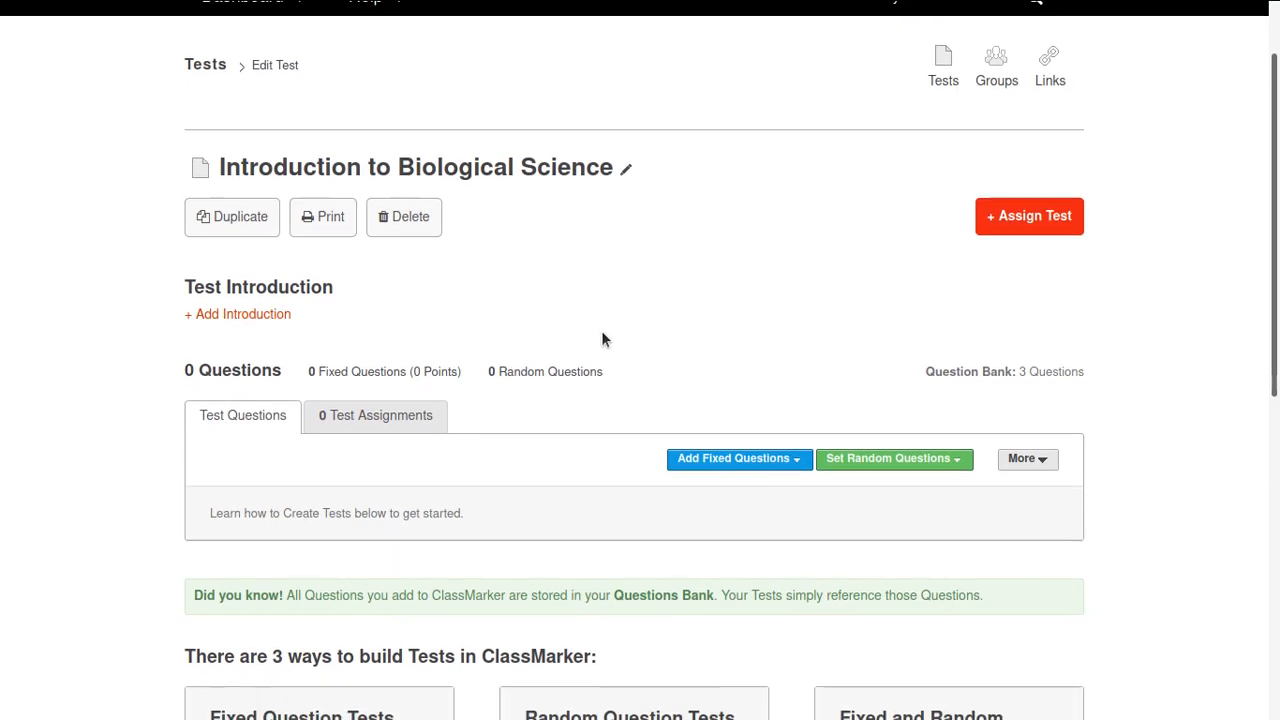
pyautogui.click(798, 460)
pyautogui.click(858, 462)
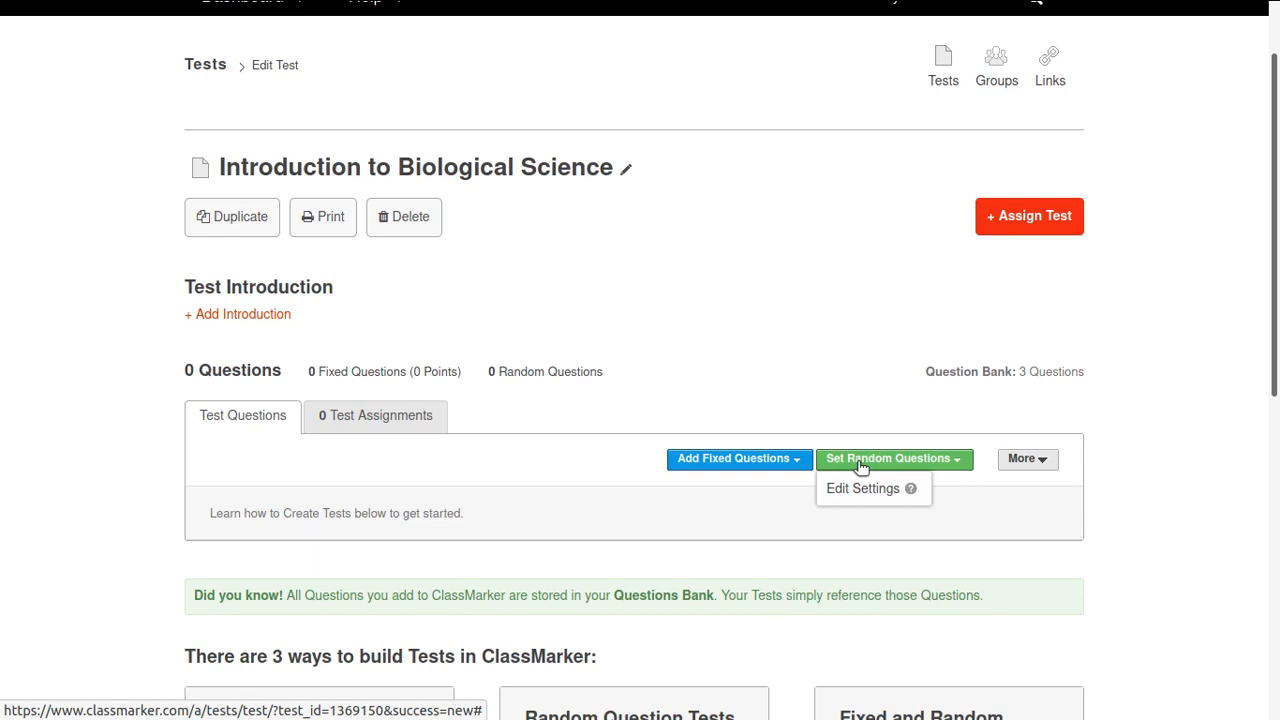
pyautogui.click(683, 400)
pyautogui.click(703, 460)
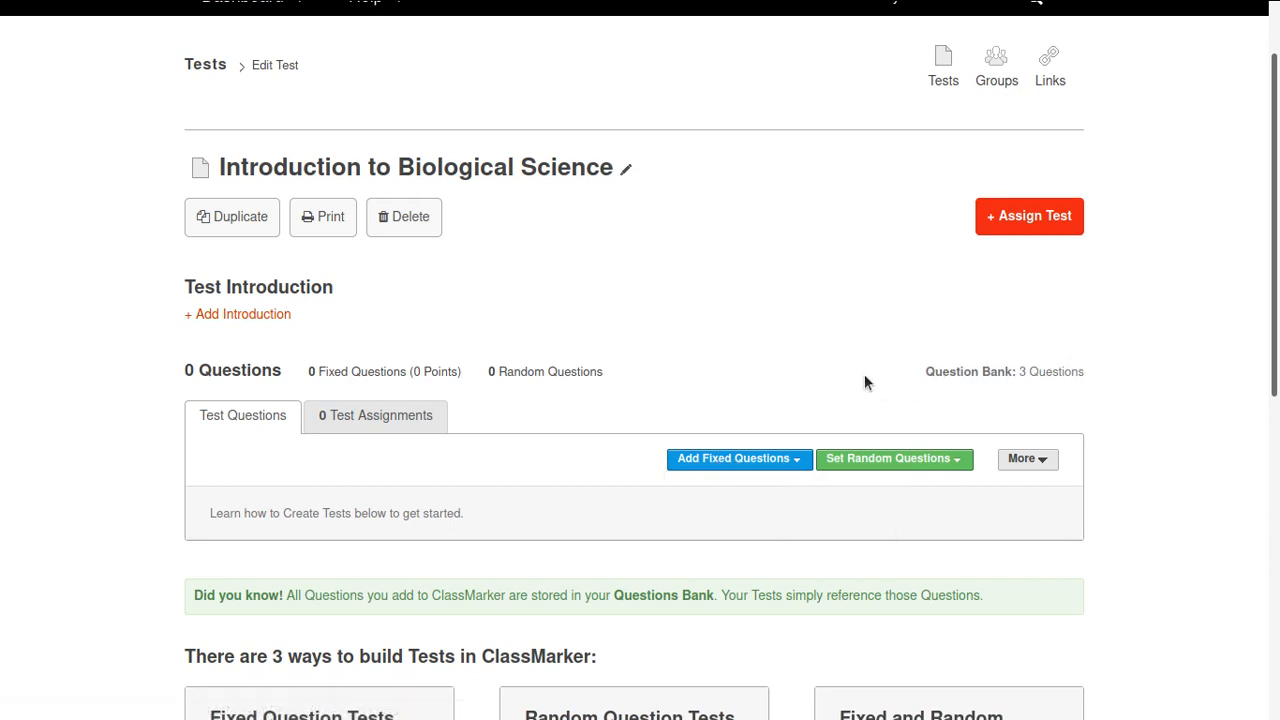
pyautogui.moveTo(768, 460)
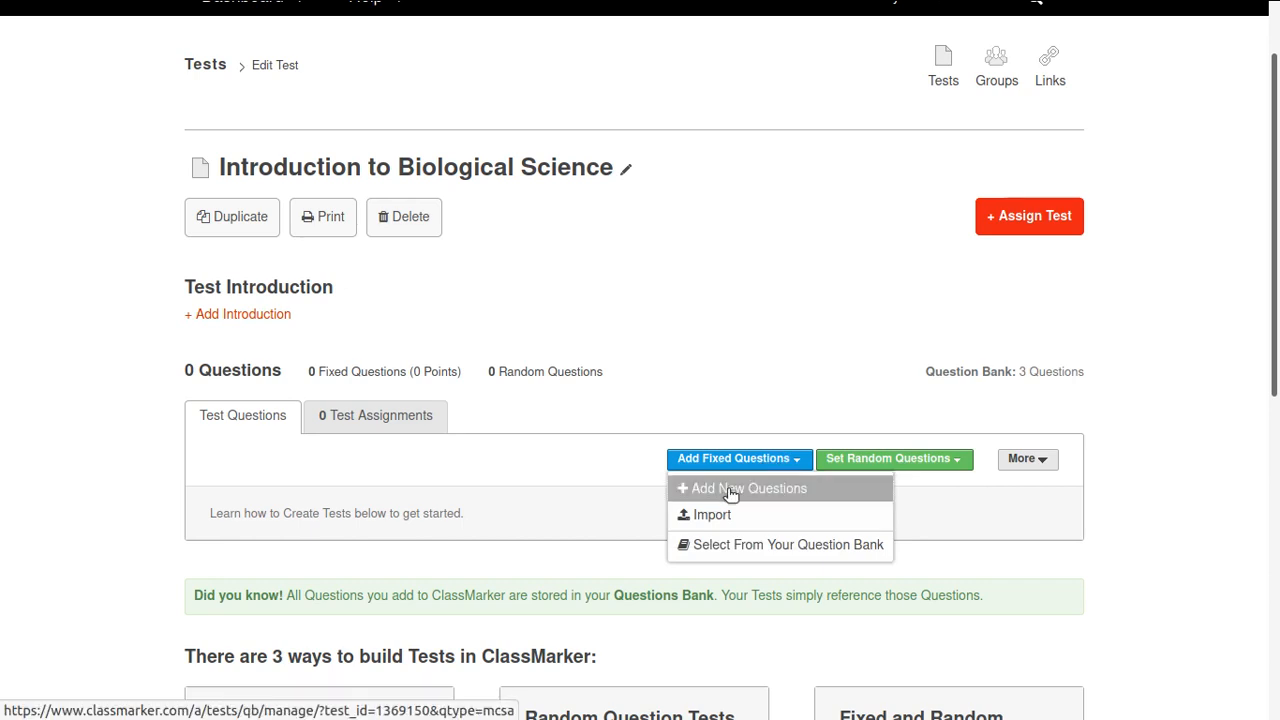
# Write and save the essay question 'What is an Amoeba', then go back to the test
pyautogui.click(730, 489)
pyautogui.click(728, 492)
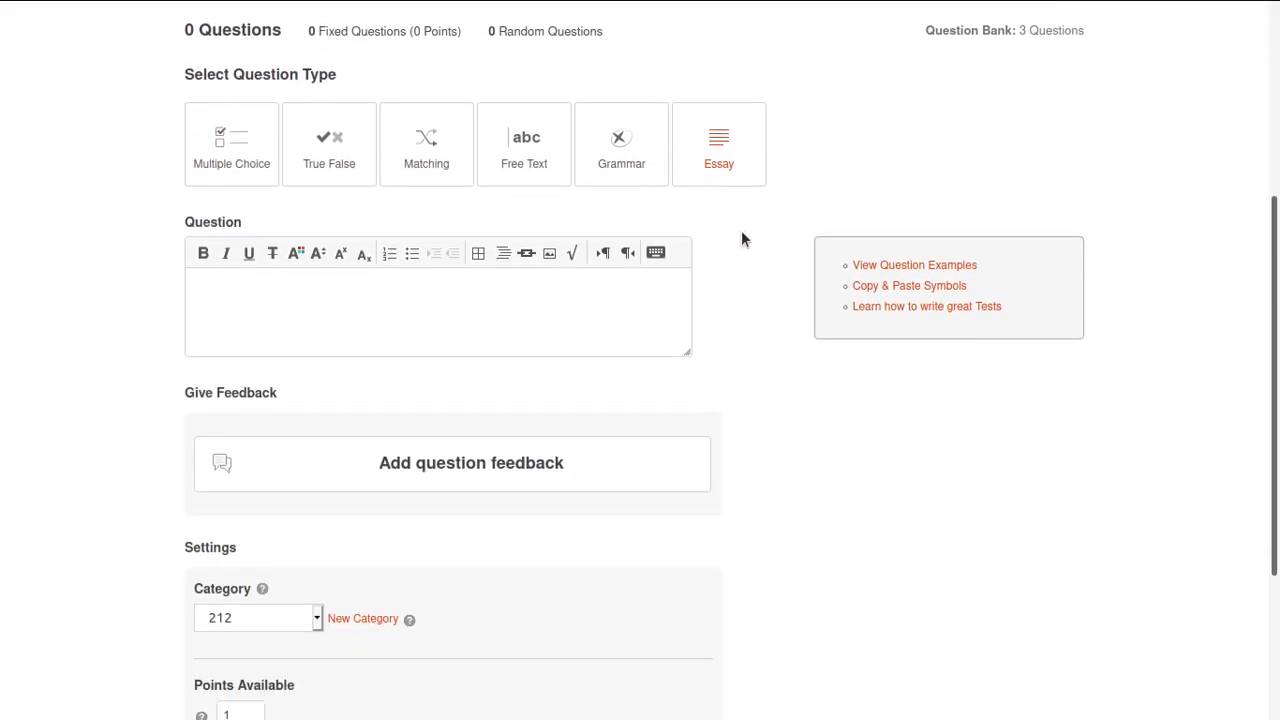
pyautogui.click(248, 148)
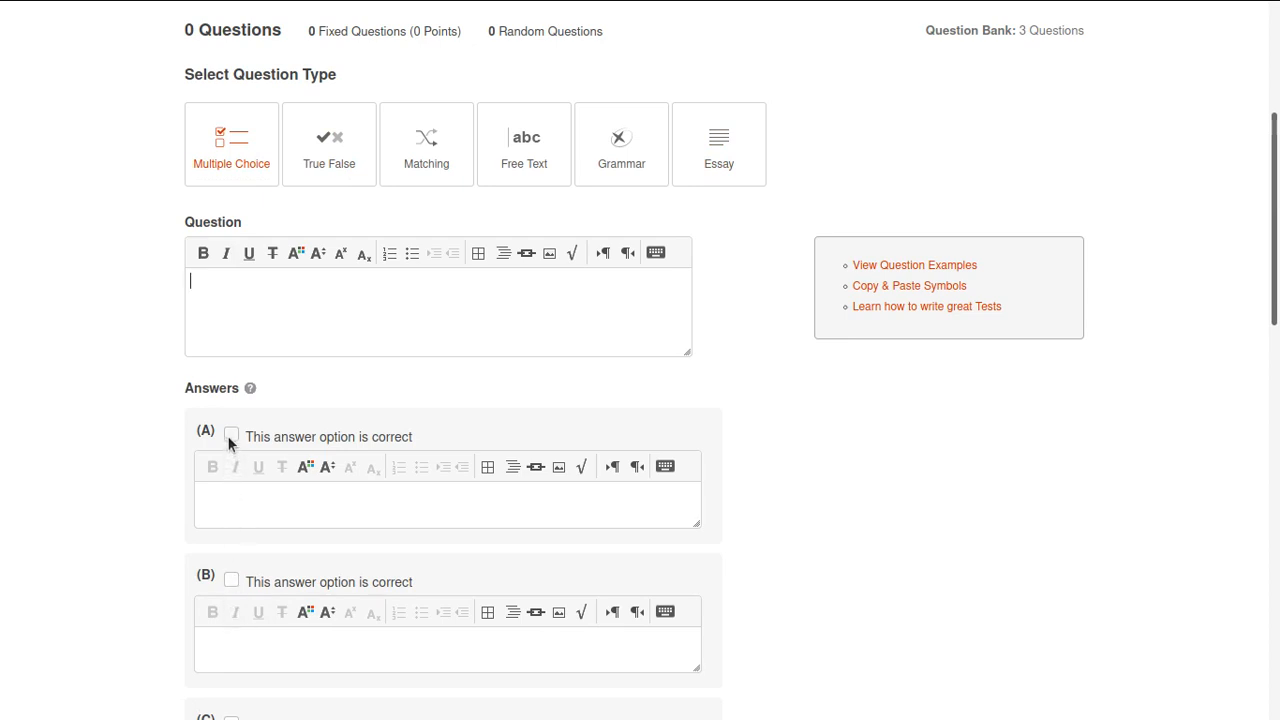
pyautogui.click(726, 156)
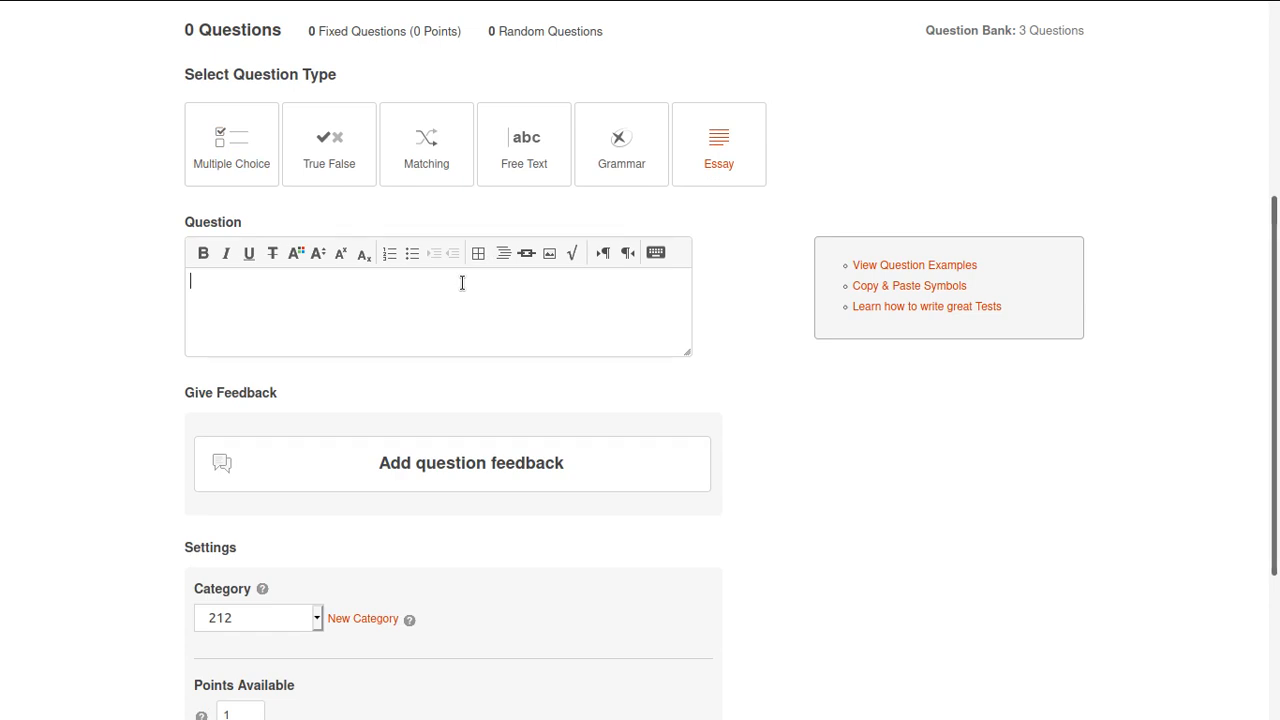
pyautogui.scroll(-3, 660, 410)
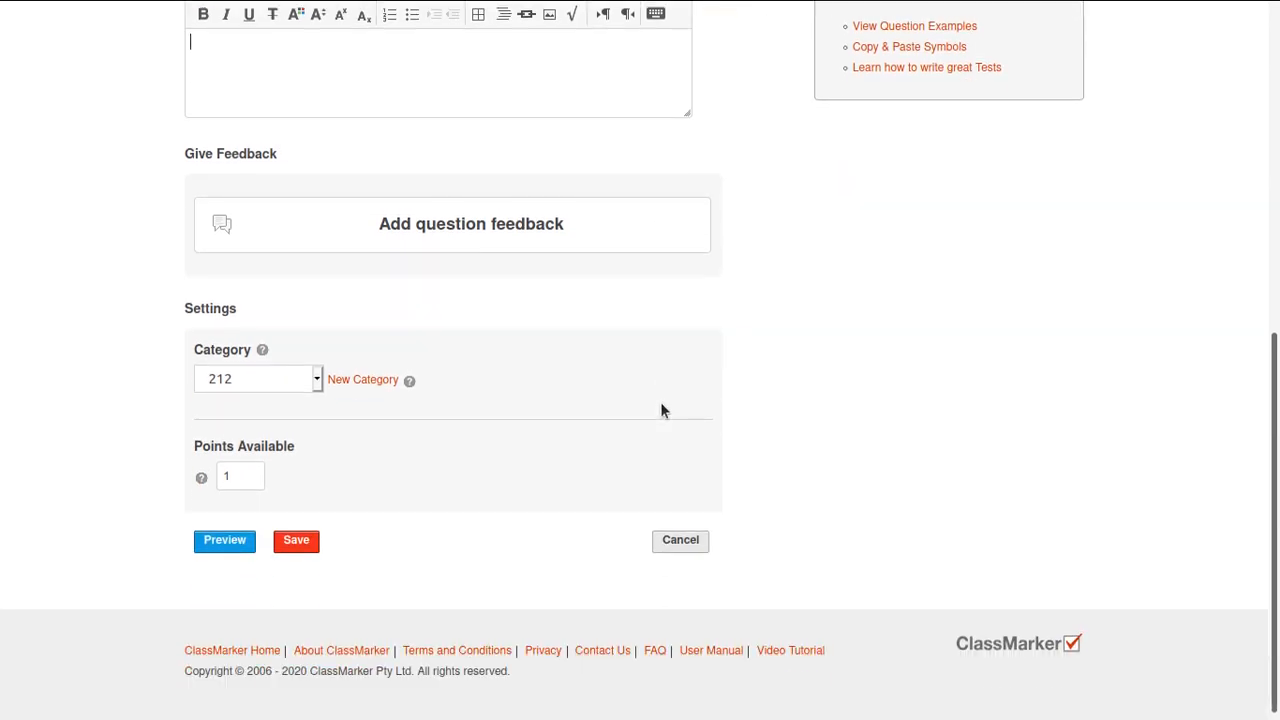
pyautogui.scroll(4, 660, 410)
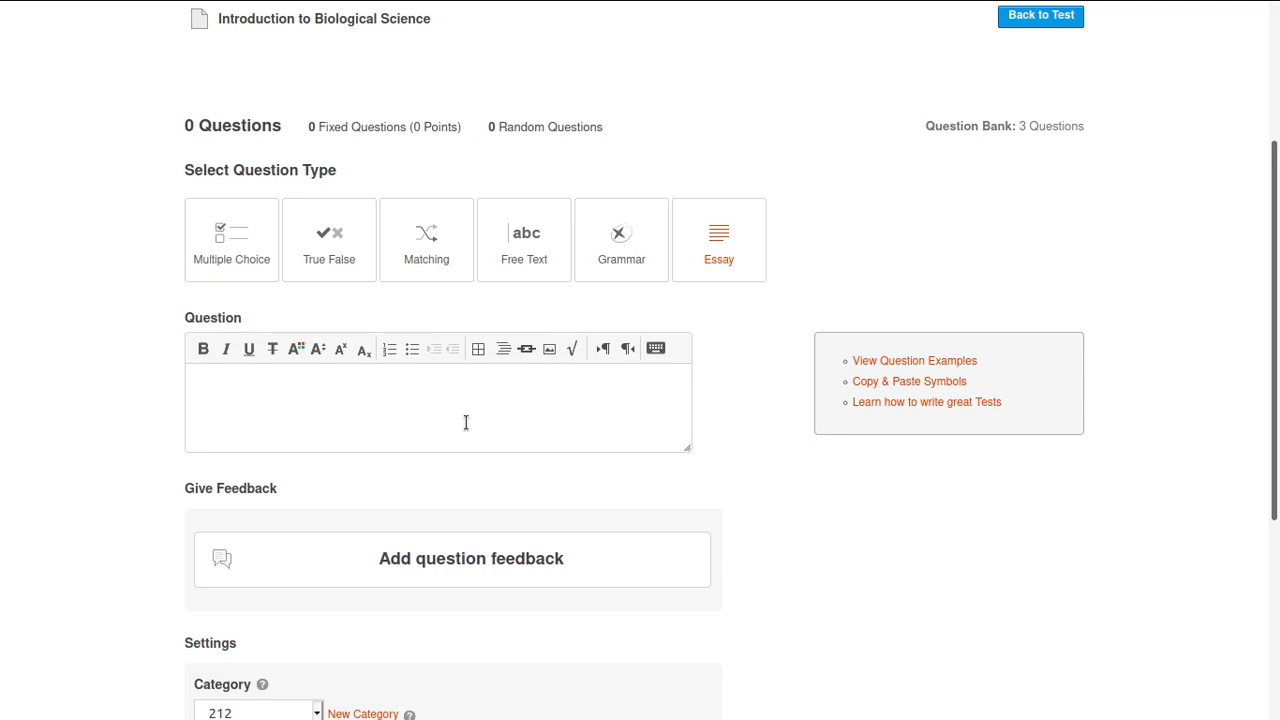
pyautogui.write('What is an Amoeba')
pyautogui.scroll(-5, 666, 478)
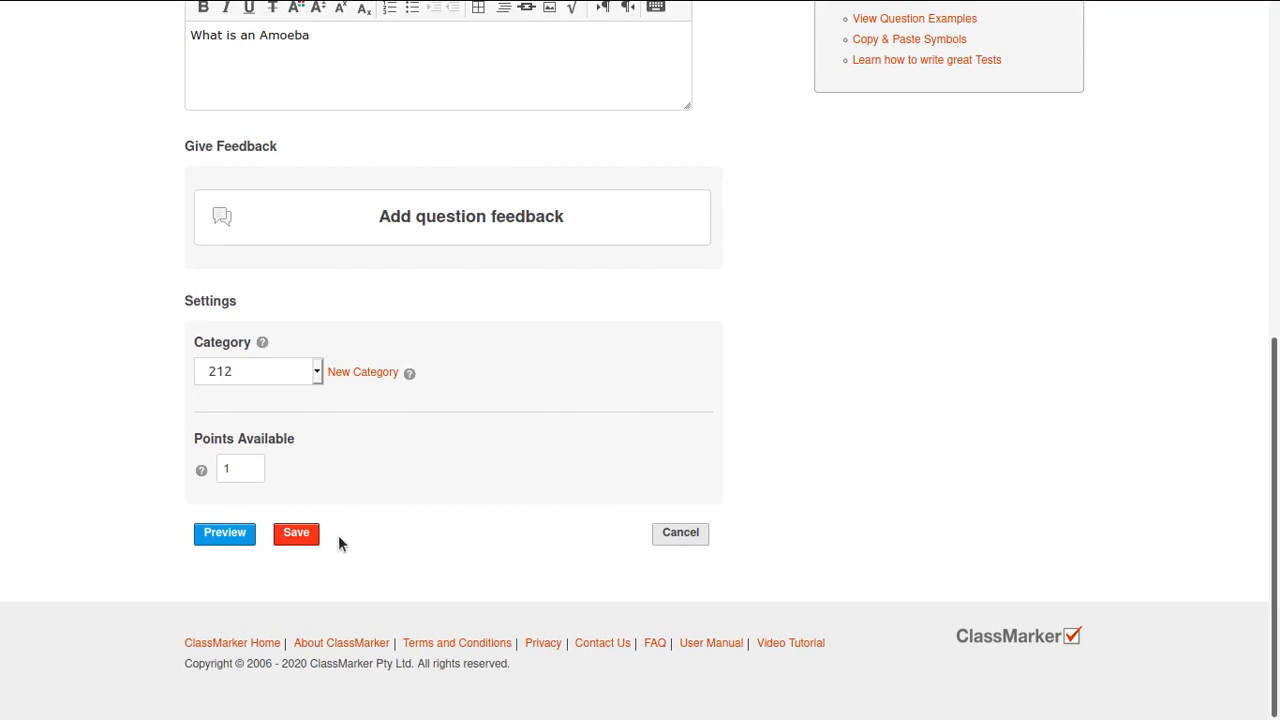
pyautogui.click(300, 534)
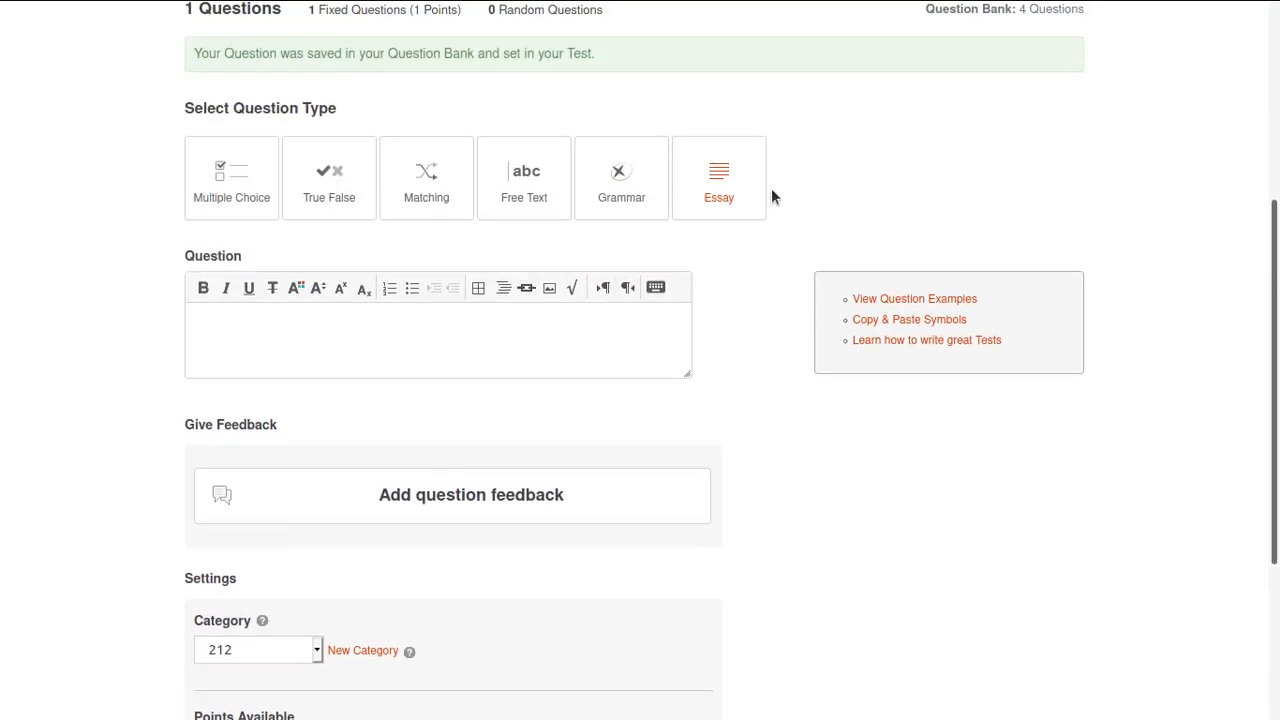
pyautogui.scroll(3, 771, 195)
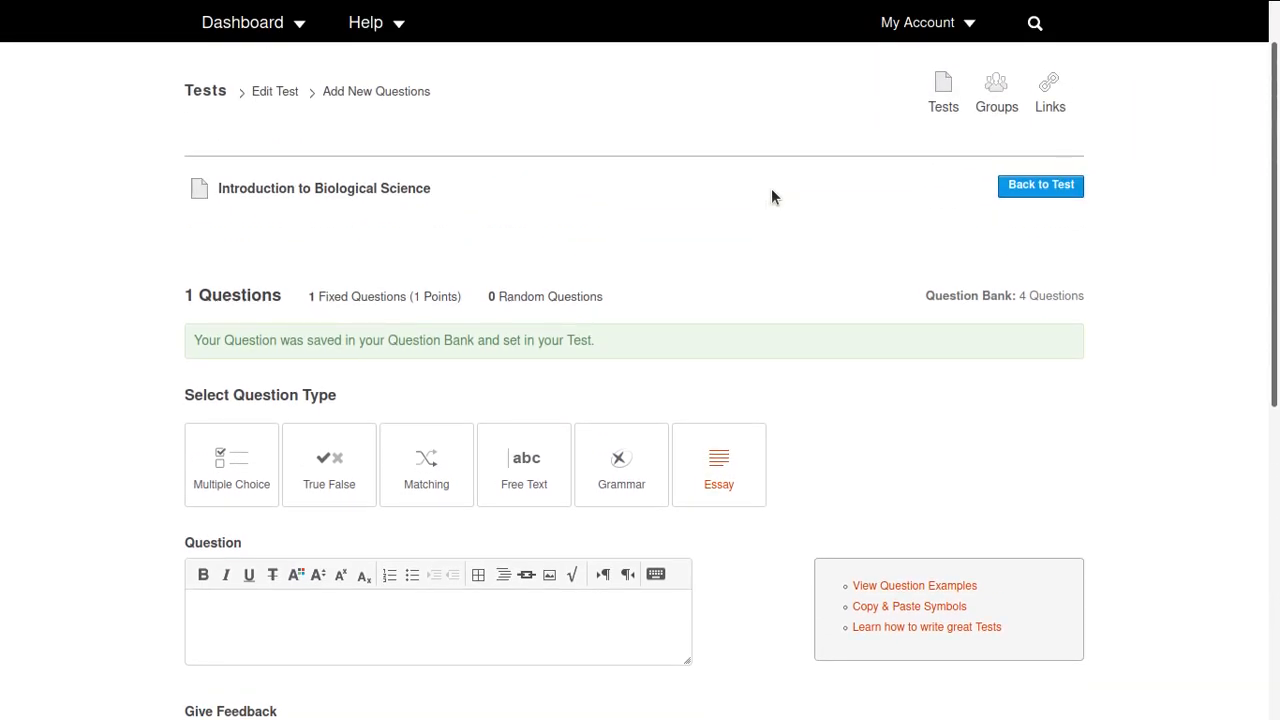
pyautogui.click(1033, 187)
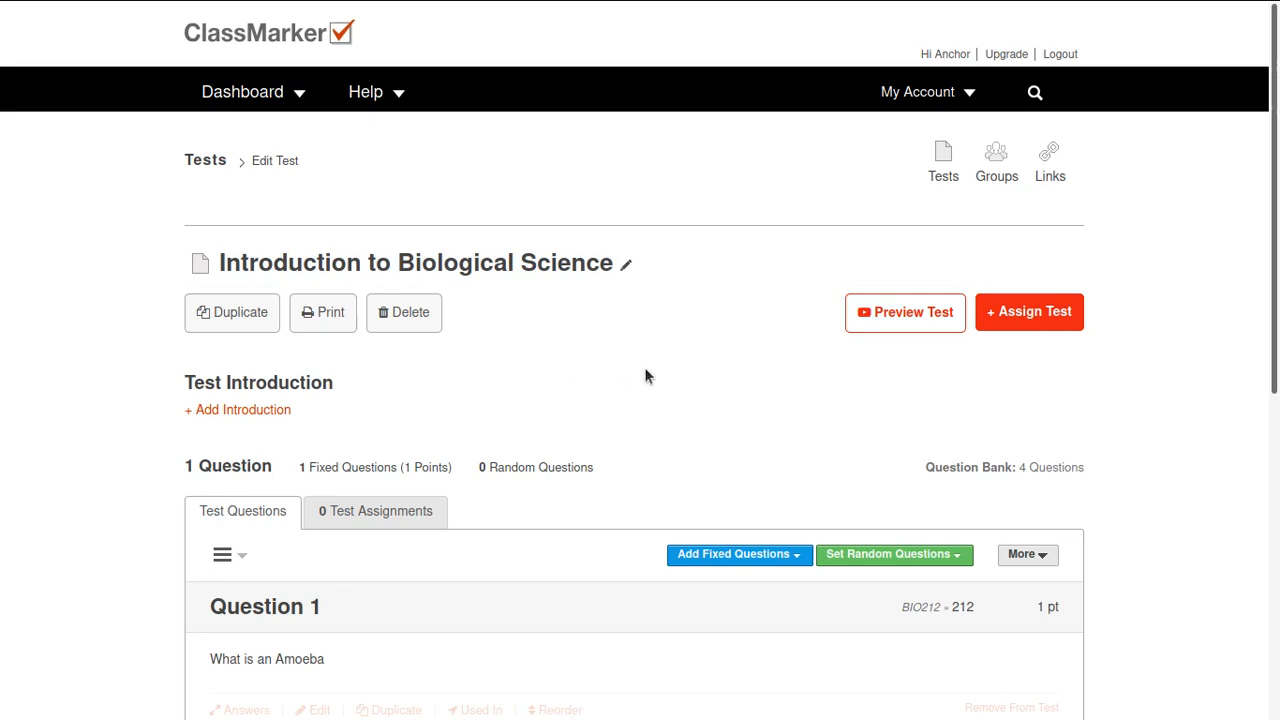
# Open the question bank through Add Fixed Questions > Select From Your Question Bank
pyautogui.scroll(-3, 645, 376)
pyautogui.click(744, 268)
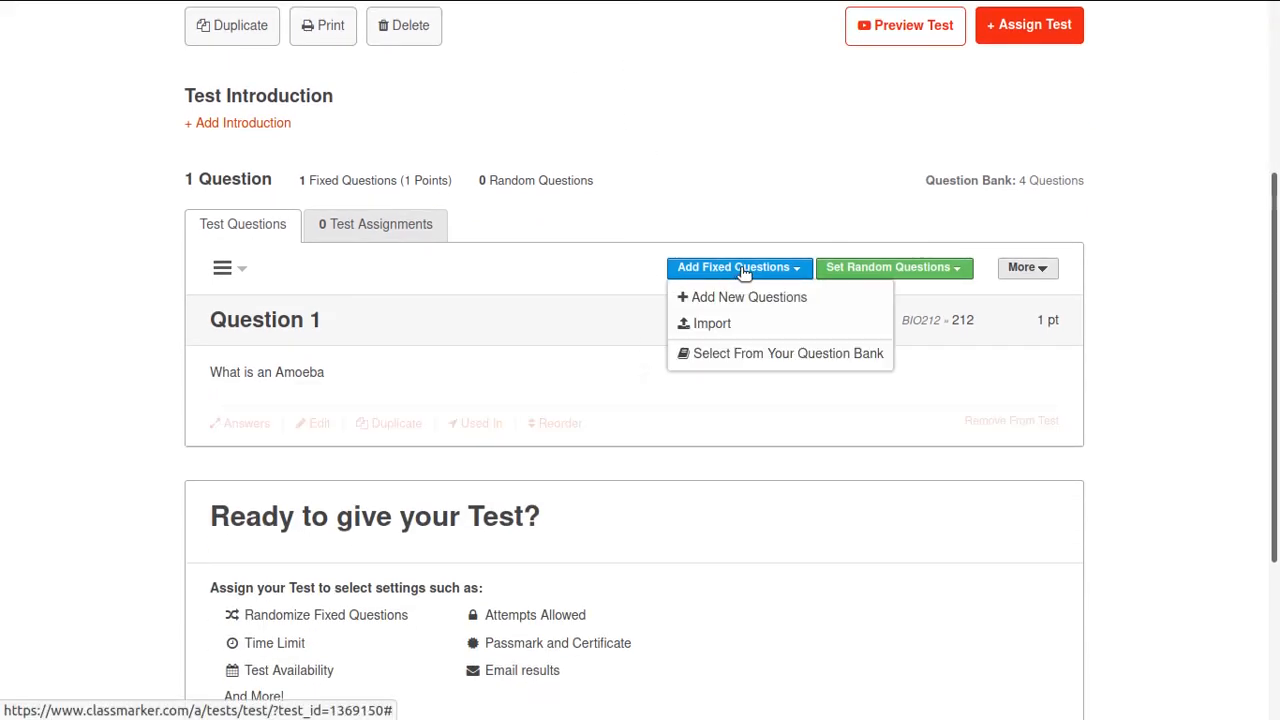
pyautogui.click(757, 352)
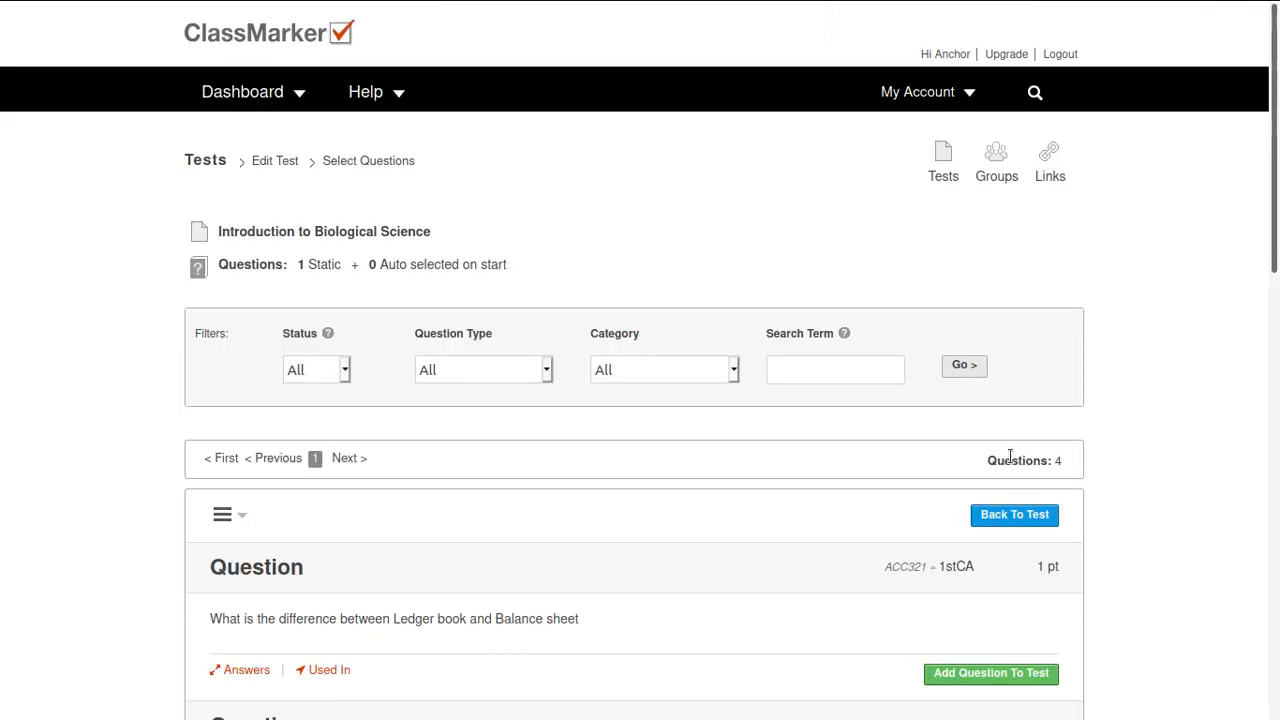
pyautogui.scroll(-7, 1163, 525)
pyautogui.scroll(-2, 1163, 520)
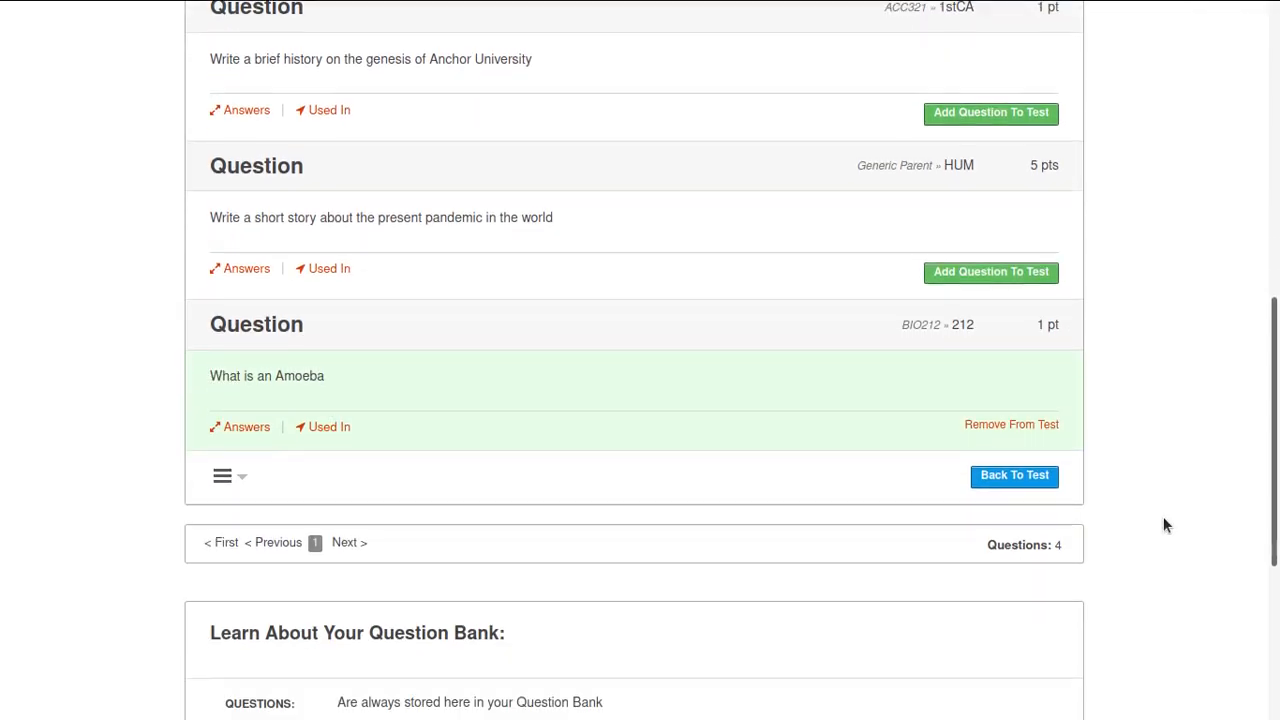
pyautogui.scroll(4, 1163, 525)
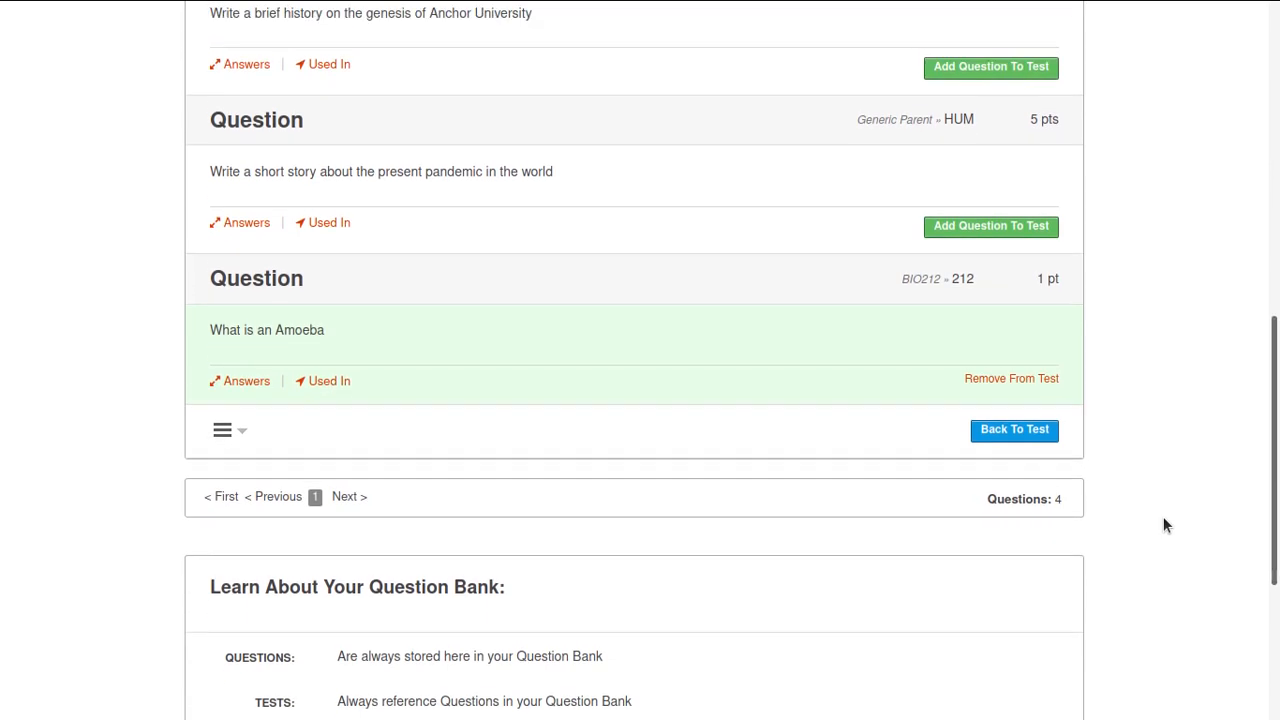
pyautogui.scroll(1, 1163, 525)
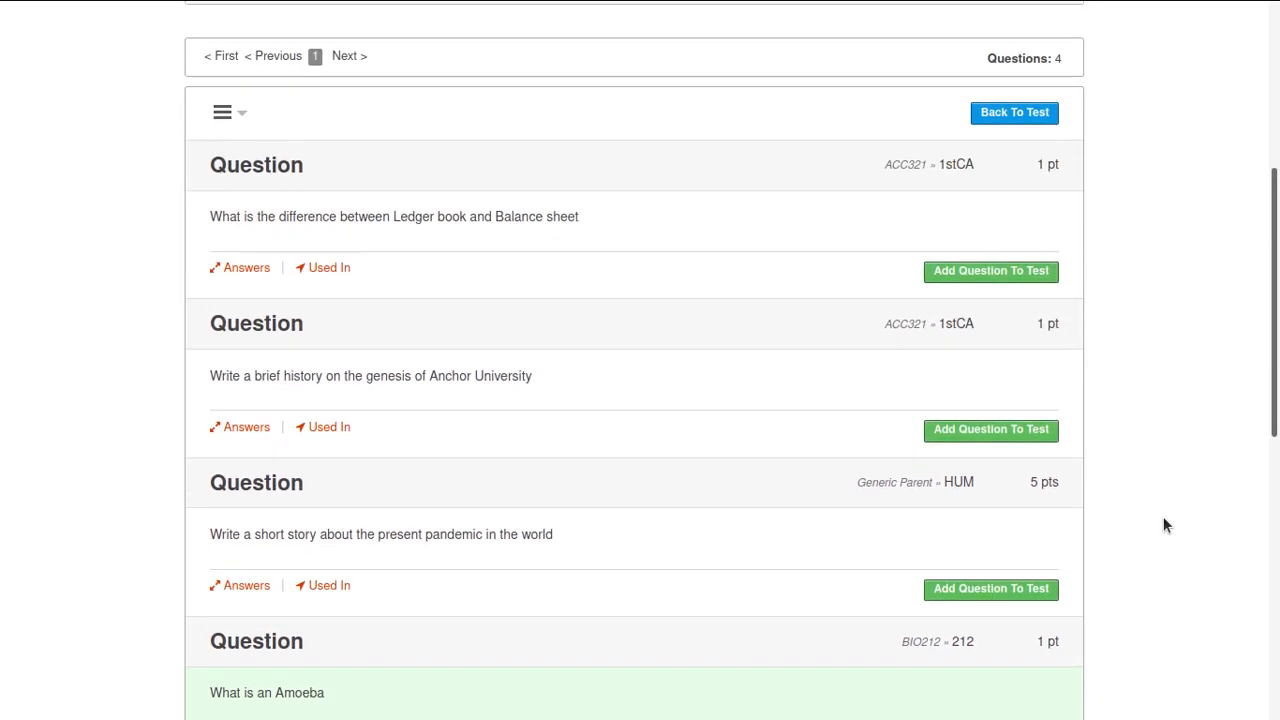
pyautogui.scroll(-3, 1163, 520)
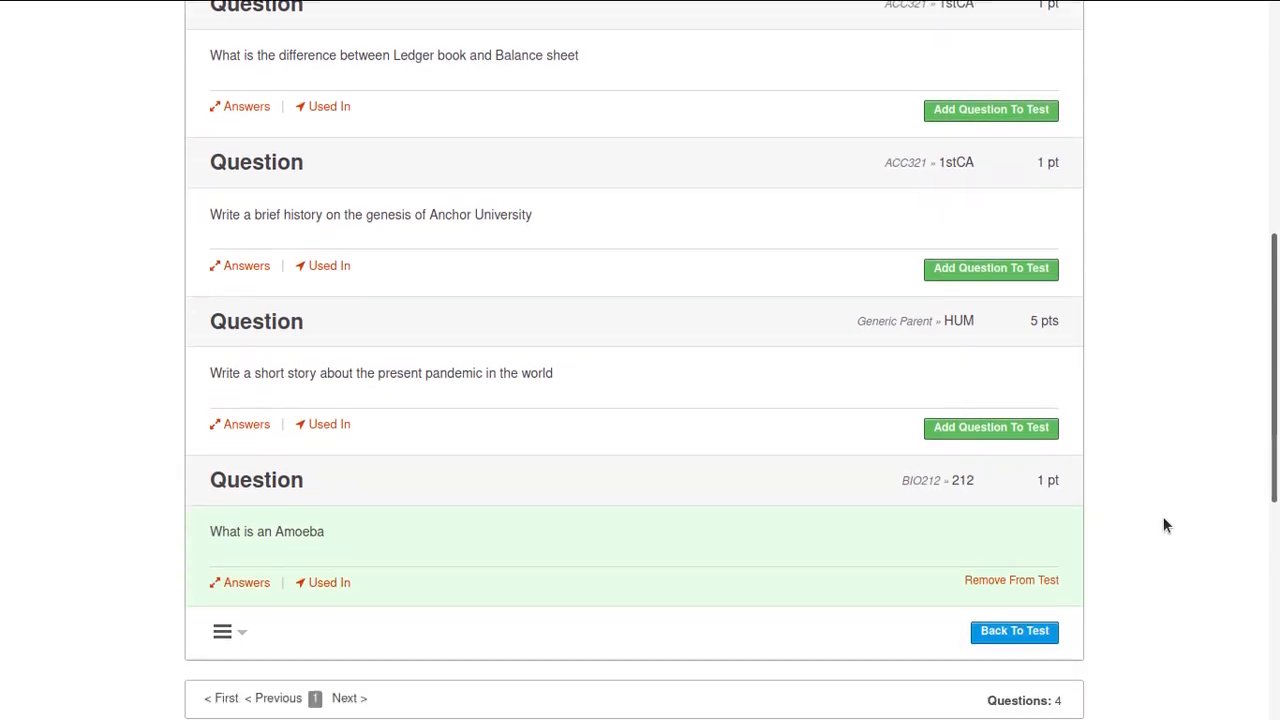
pyautogui.scroll(-3, 1163, 525)
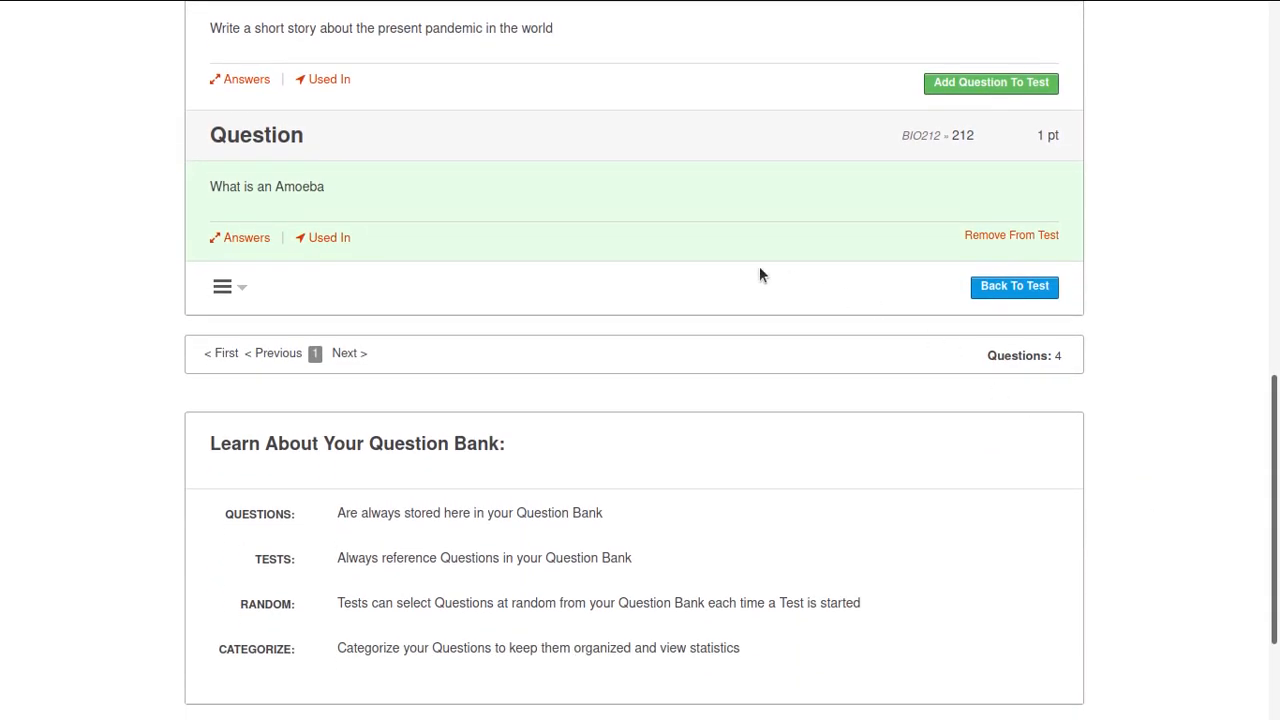
# Add the pandemic short-story, Anchor University history, and Ledger book/Balance sheet questions
pyautogui.click(955, 85)
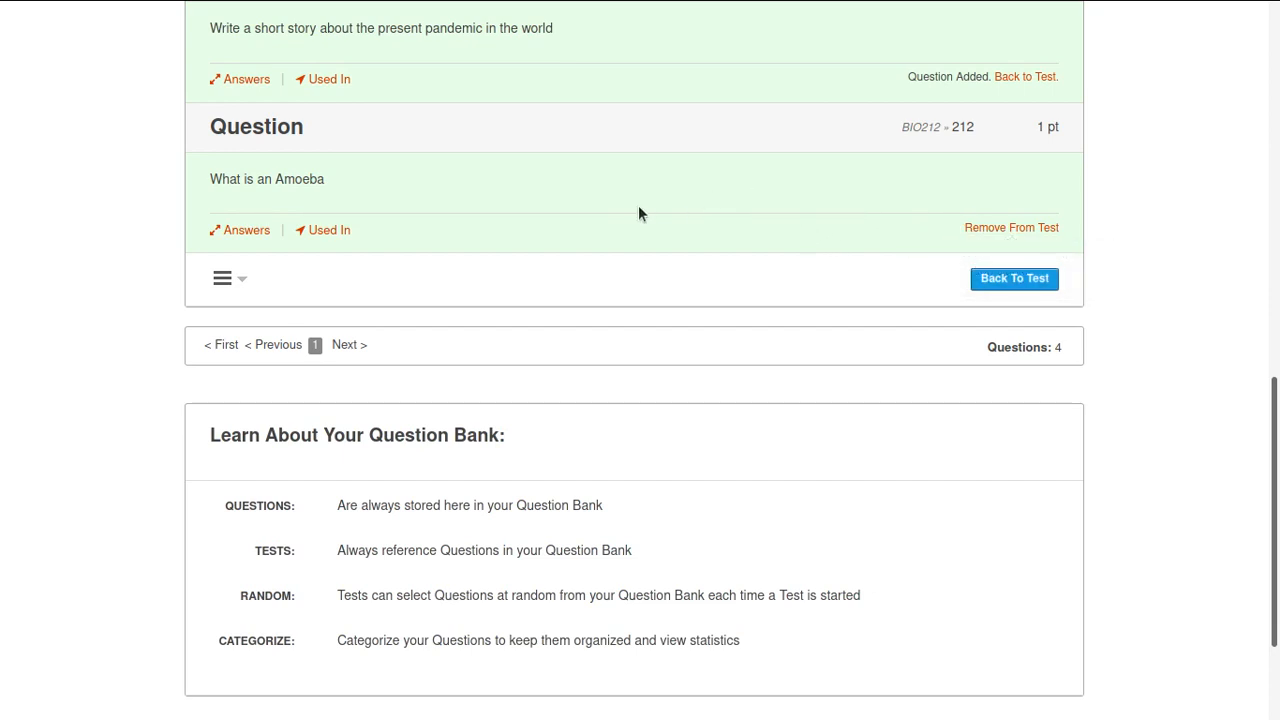
pyautogui.scroll(3, 725, 245)
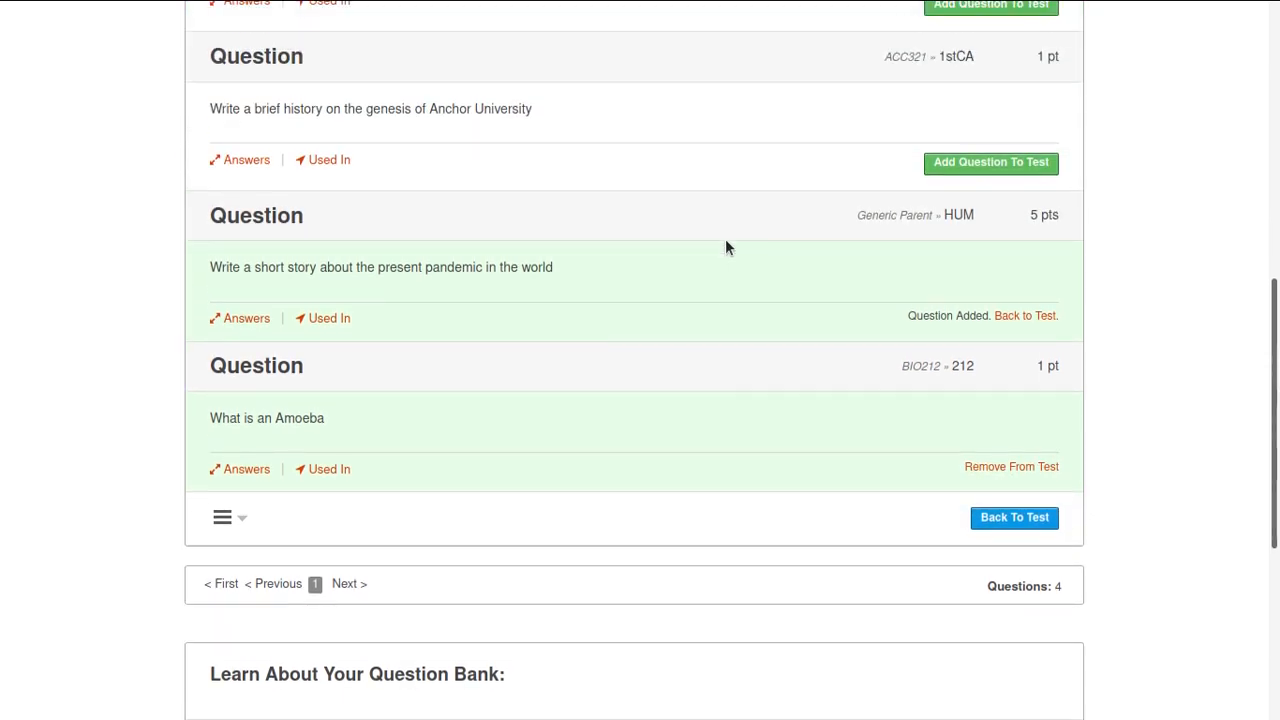
pyautogui.click(975, 165)
pyautogui.scroll(4, 781, 170)
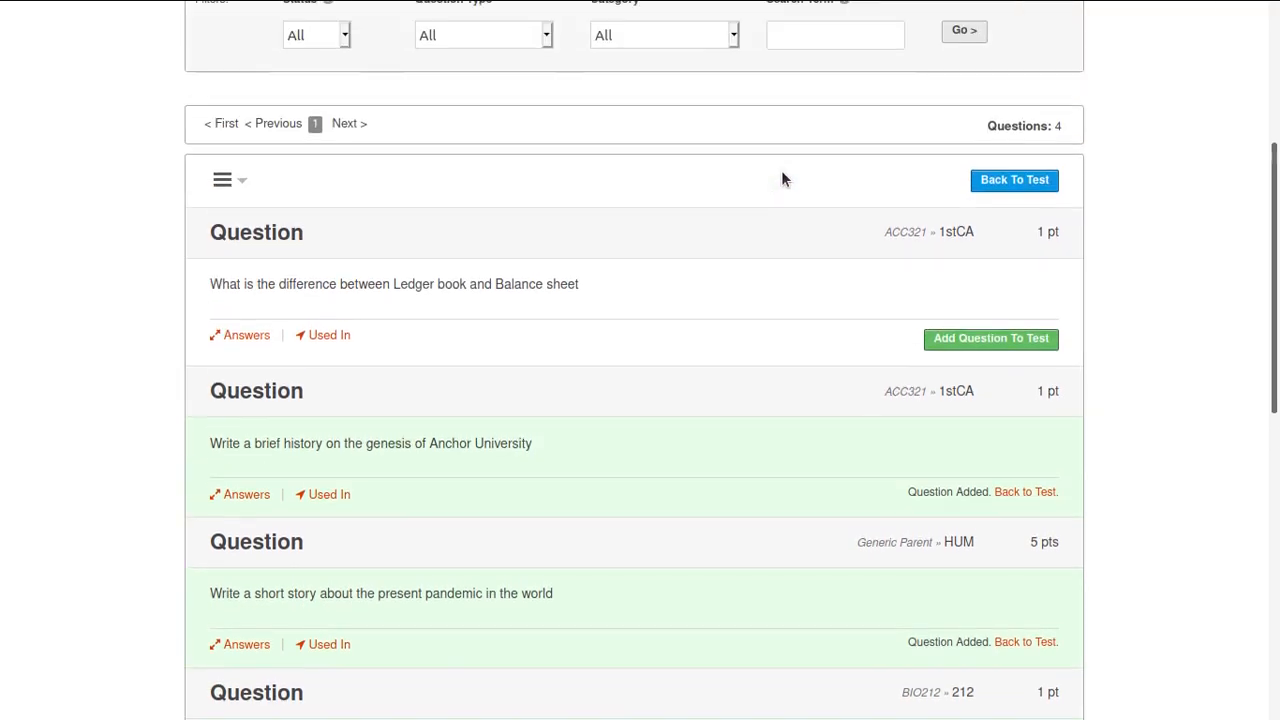
pyautogui.click(970, 340)
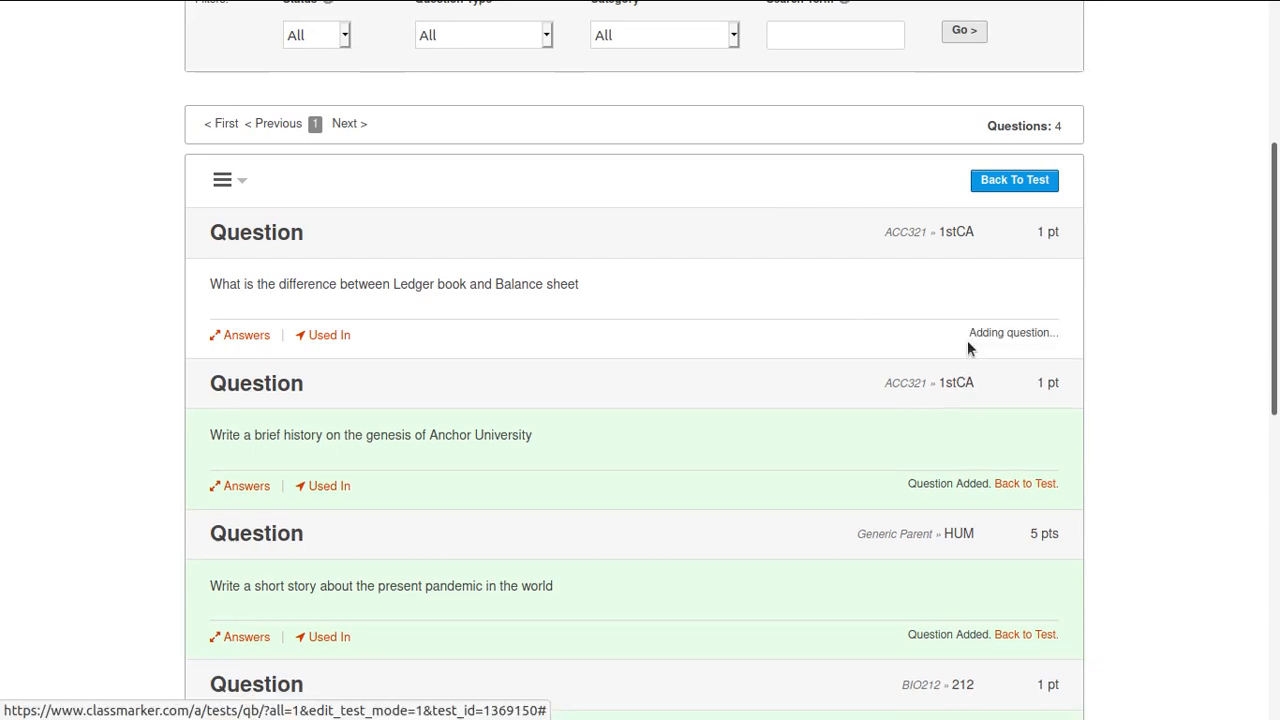
pyautogui.scroll(-5, 777, 342)
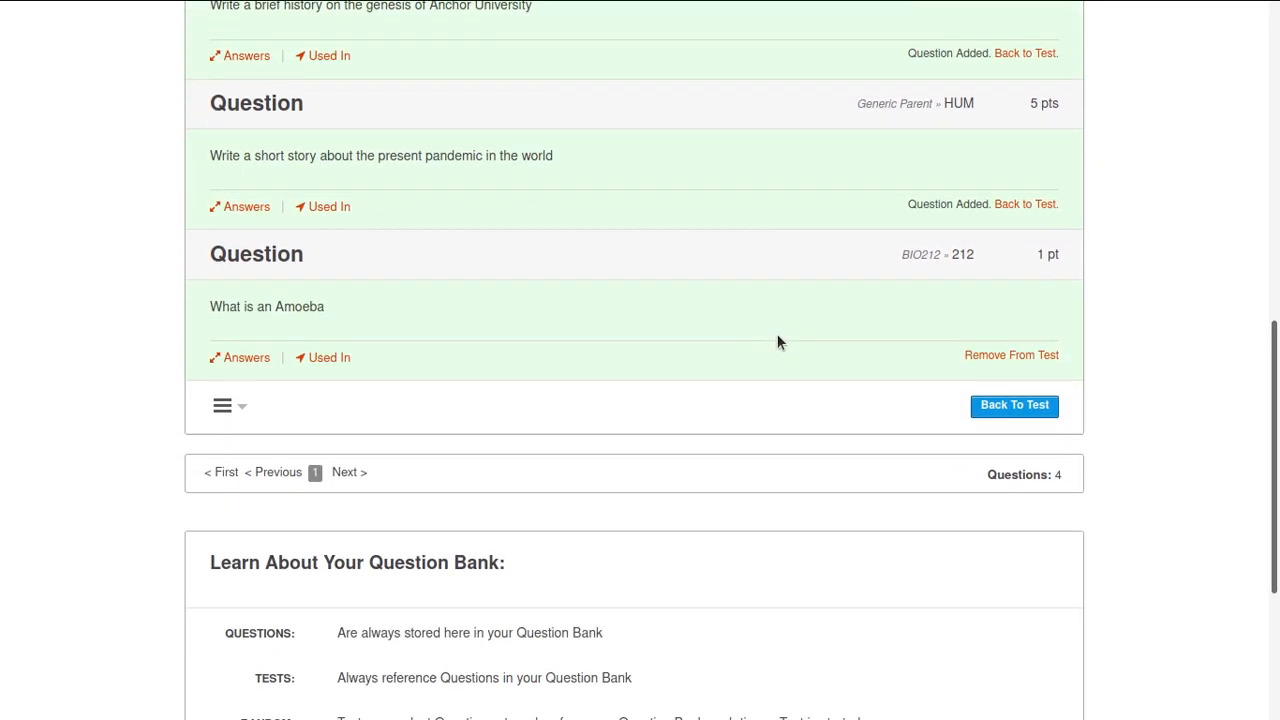
pyautogui.scroll(3, 777, 342)
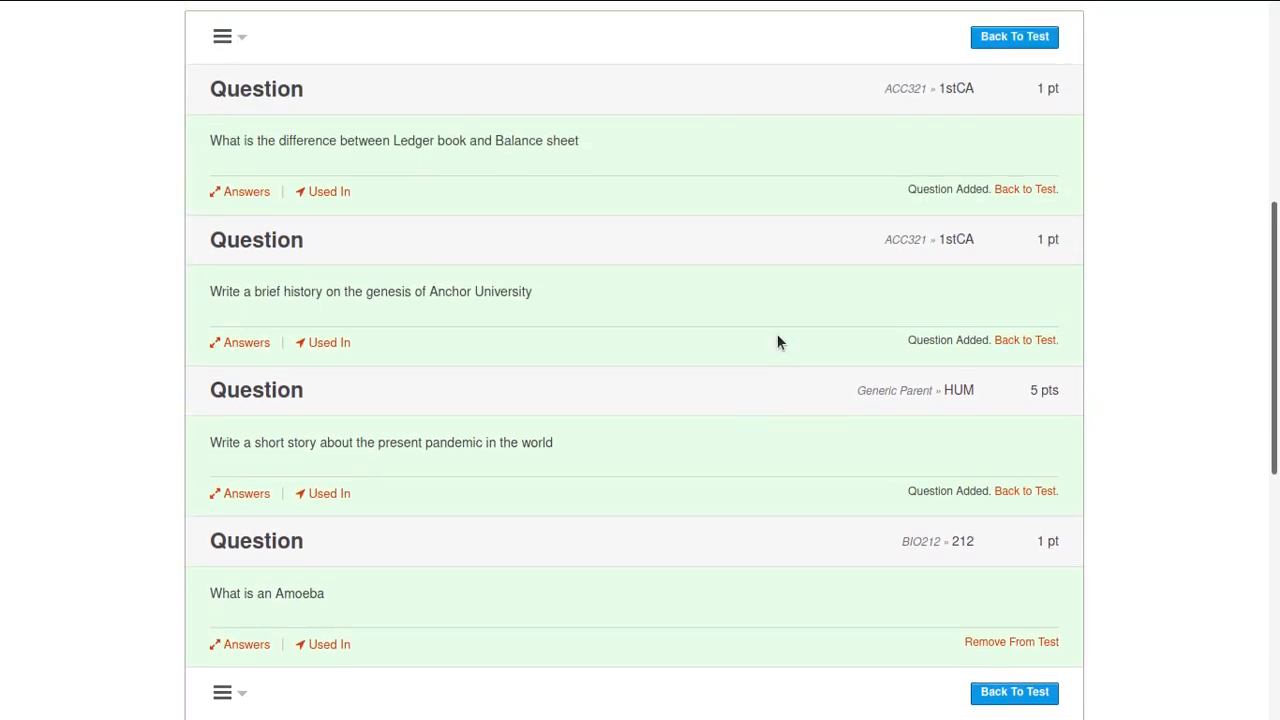
pyautogui.scroll(-3, 777, 342)
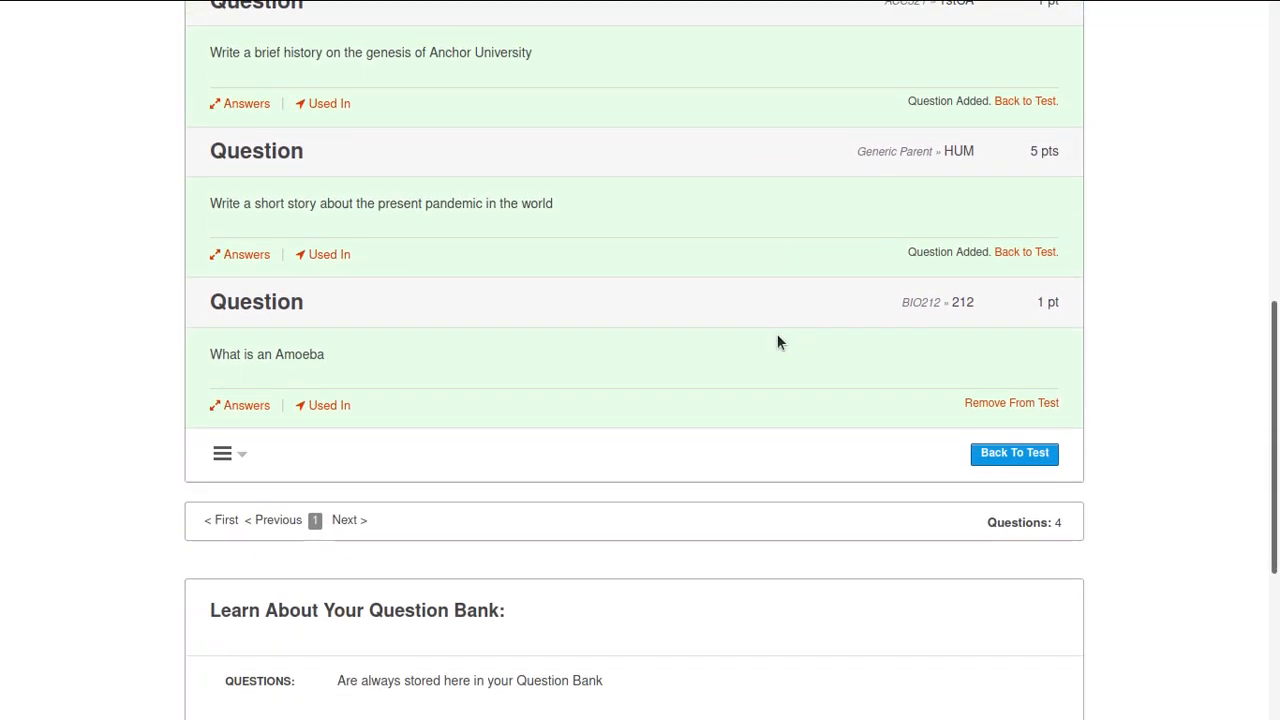
pyautogui.scroll(4, 777, 342)
pyautogui.scroll(3, 777, 343)
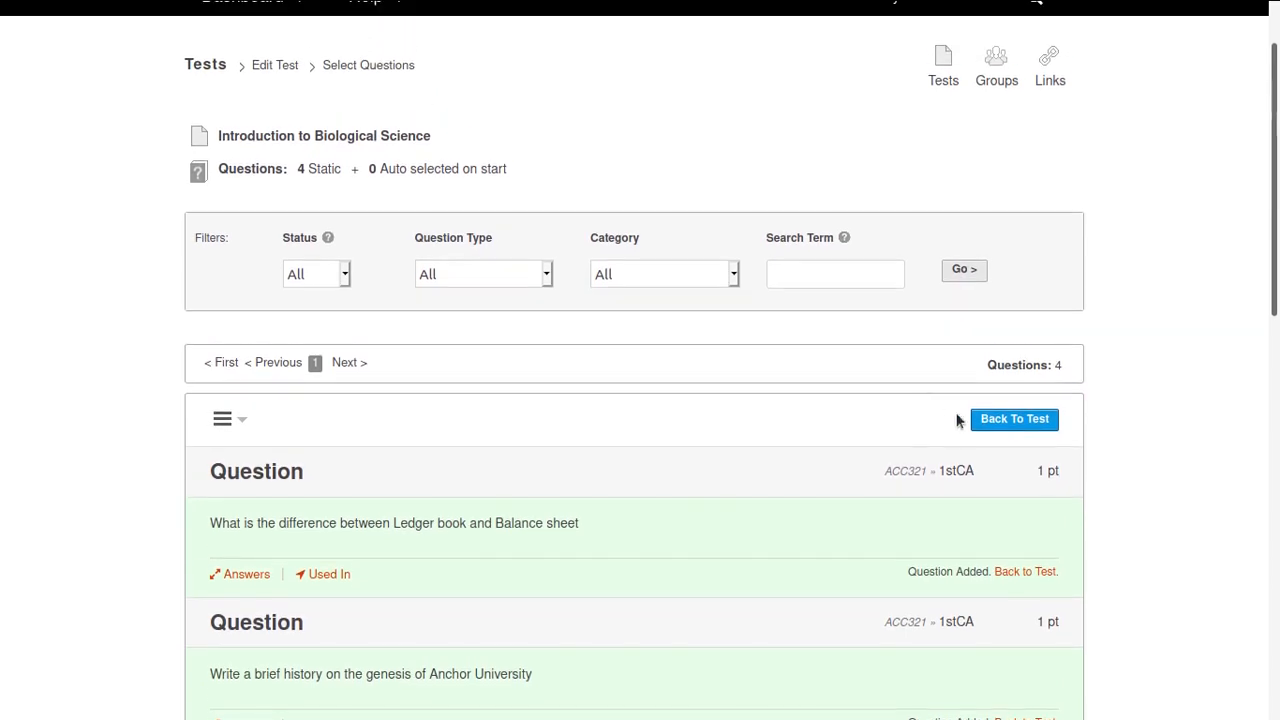
pyautogui.click(1014, 420)
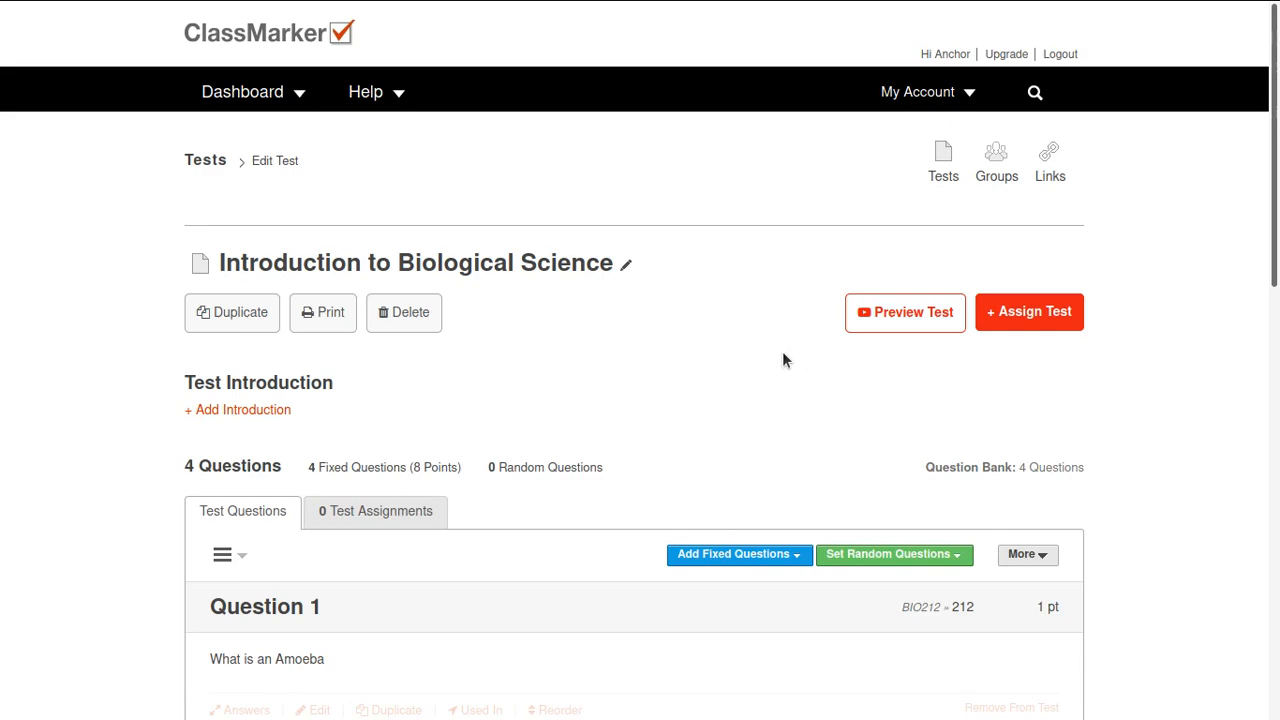
pyautogui.scroll(-4, 783, 360)
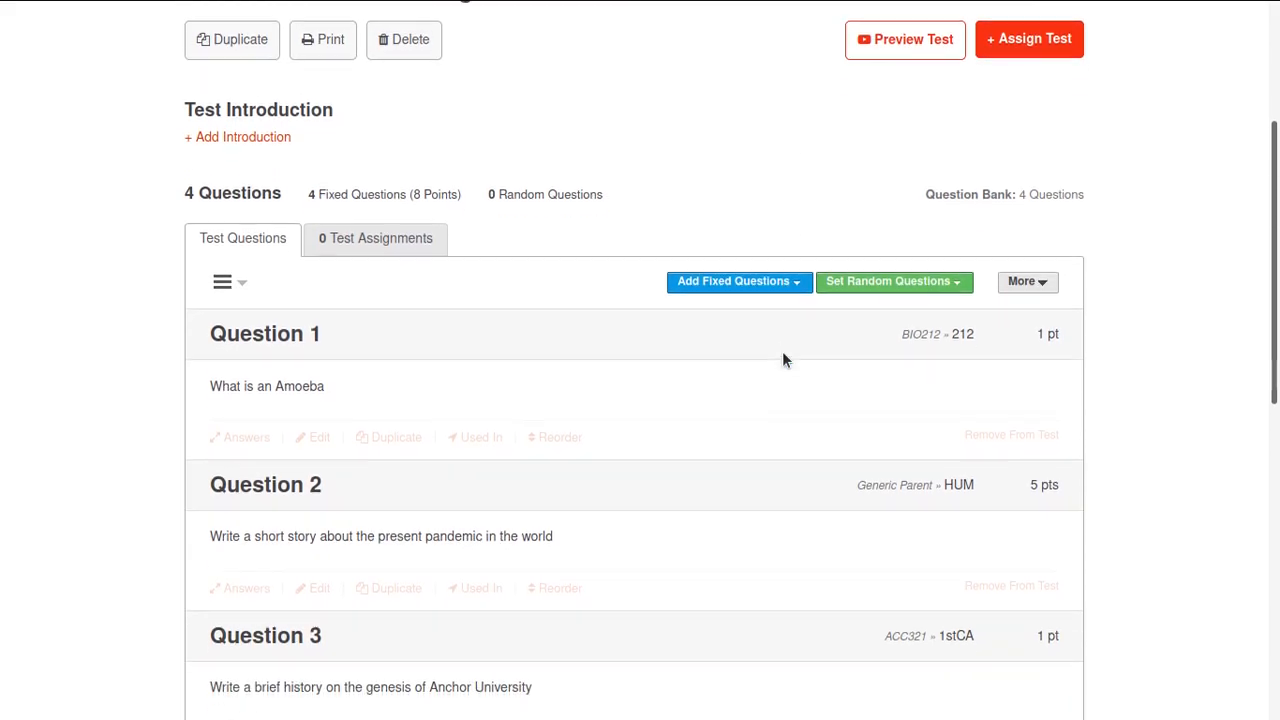
pyautogui.scroll(-1, 783, 360)
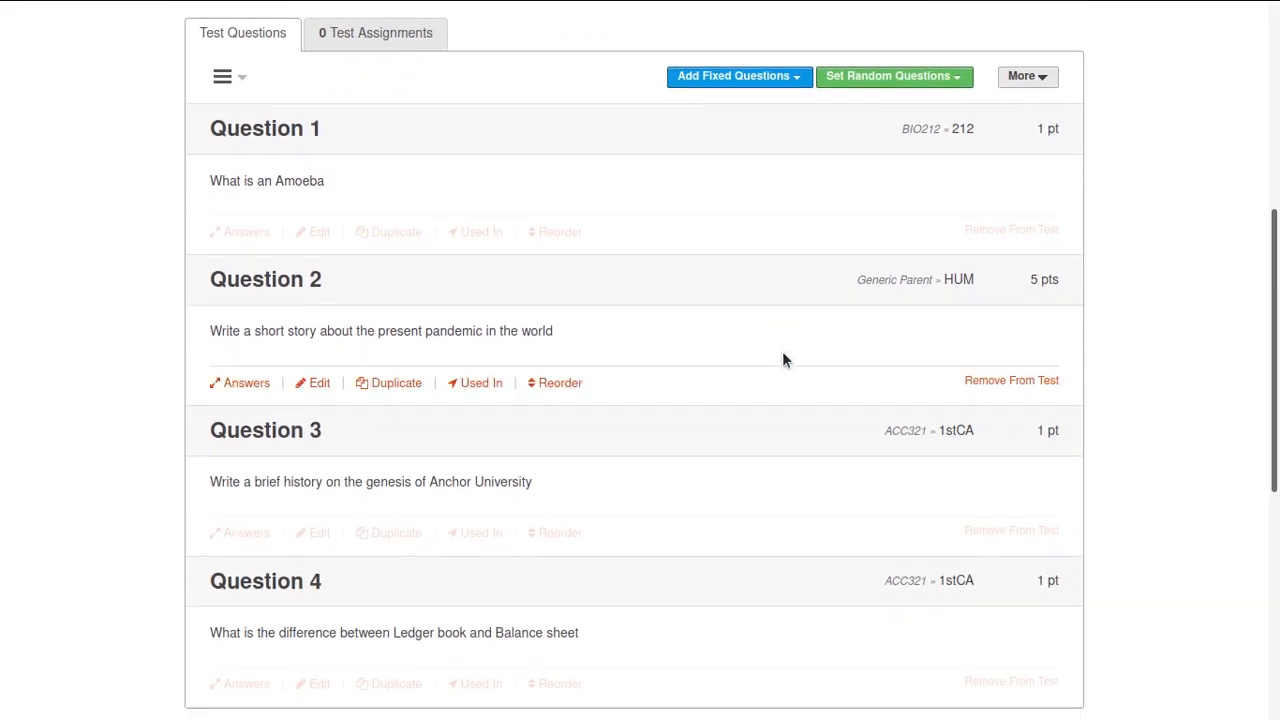
pyautogui.scroll(-2, 783, 360)
pyautogui.scroll(-2, 782, 358)
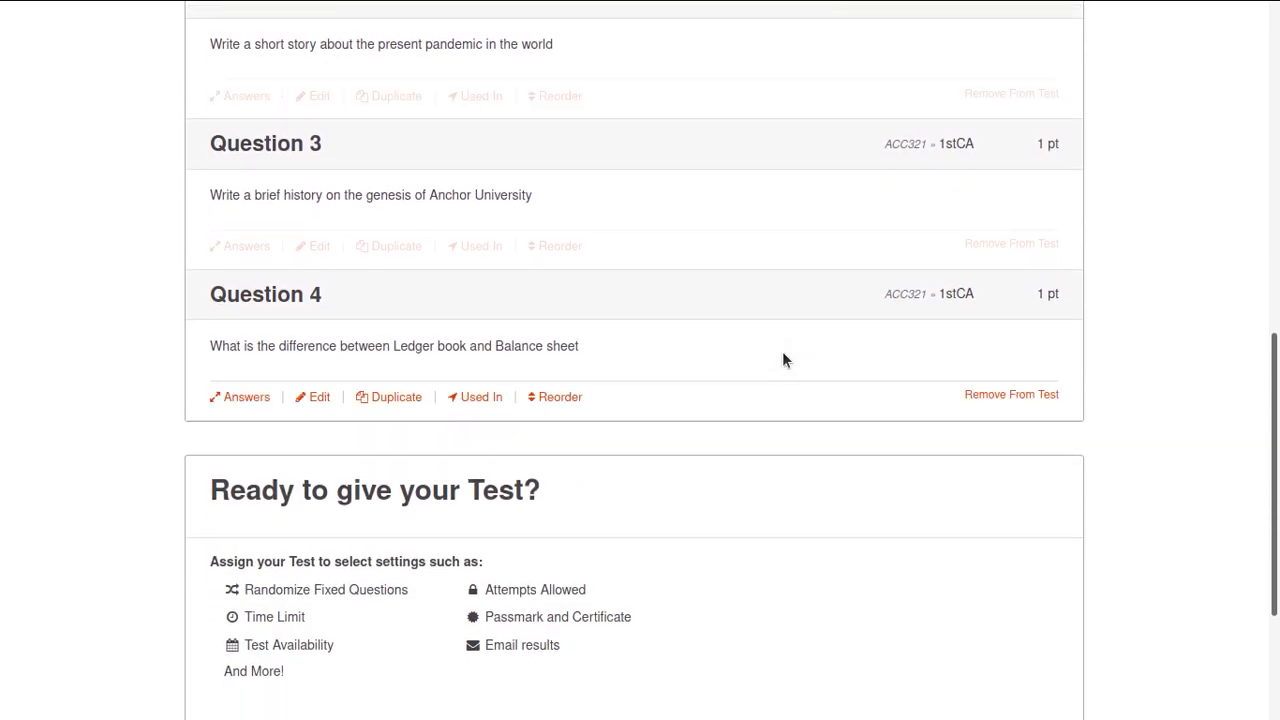
pyautogui.scroll(1, 783, 360)
pyautogui.scroll(-2, 783, 360)
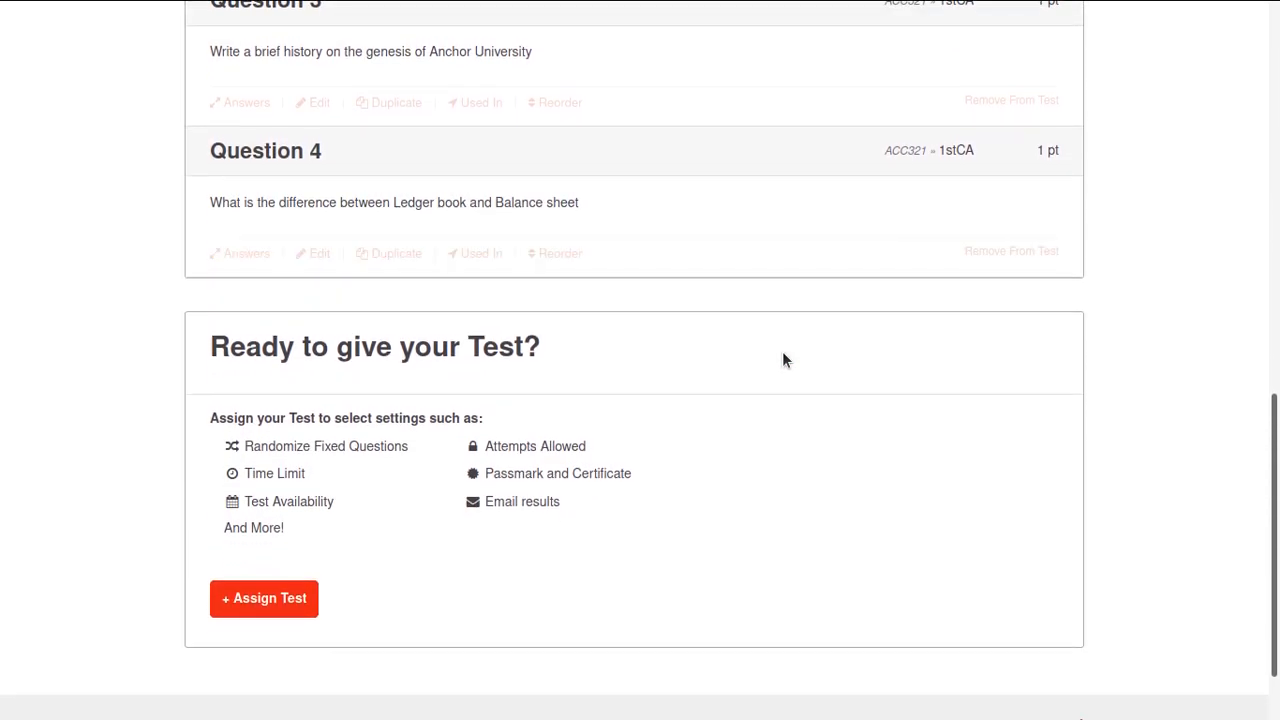
pyautogui.scroll(2, 783, 360)
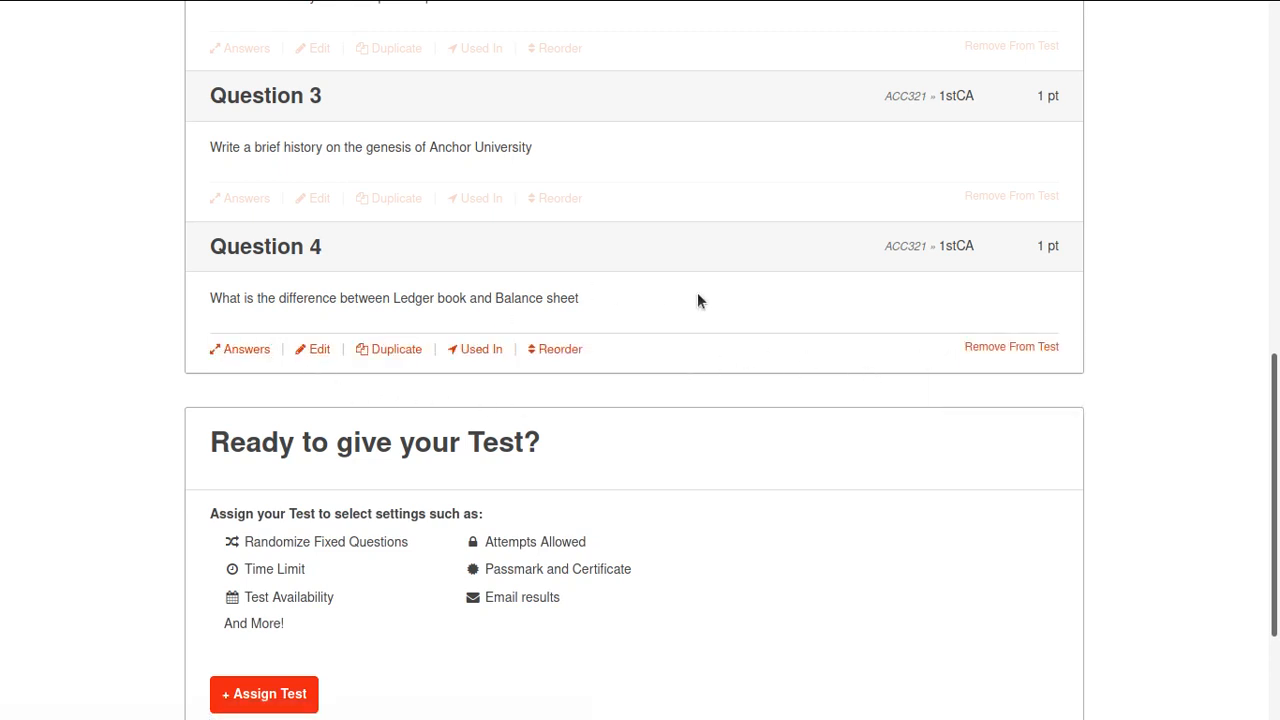
pyautogui.scroll(6, 716, 294)
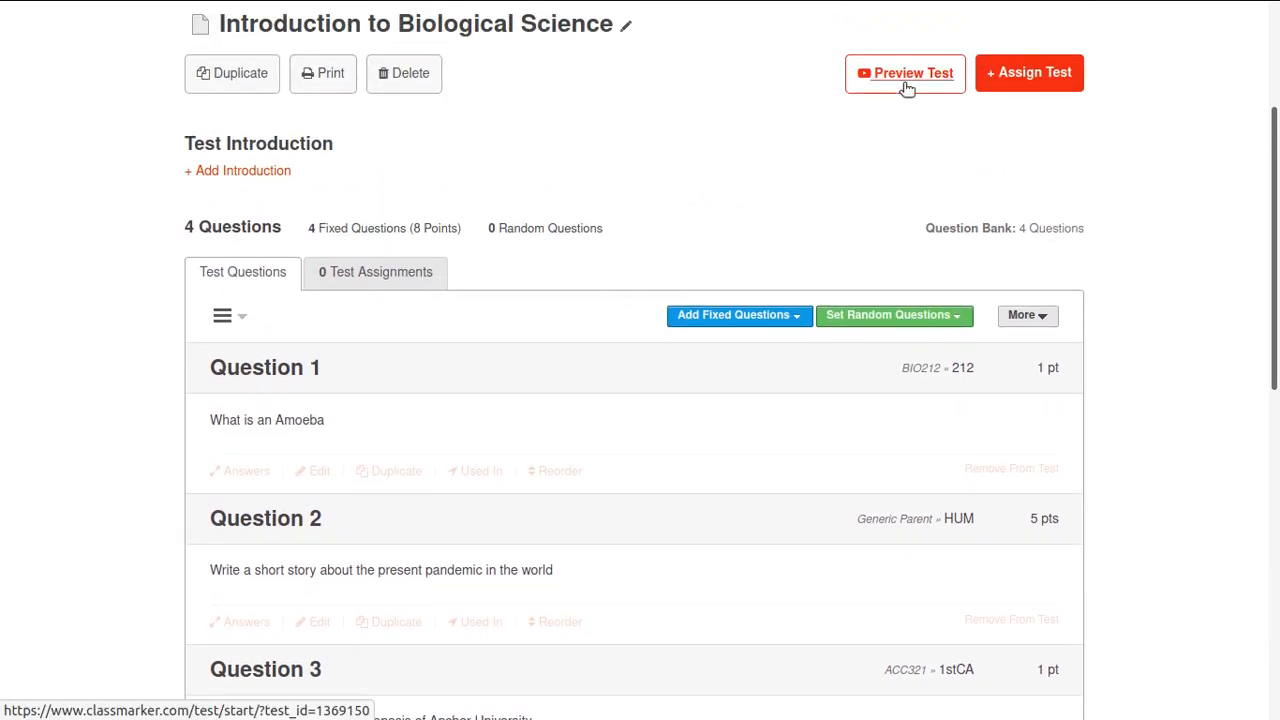
pyautogui.scroll(2, 905, 88)
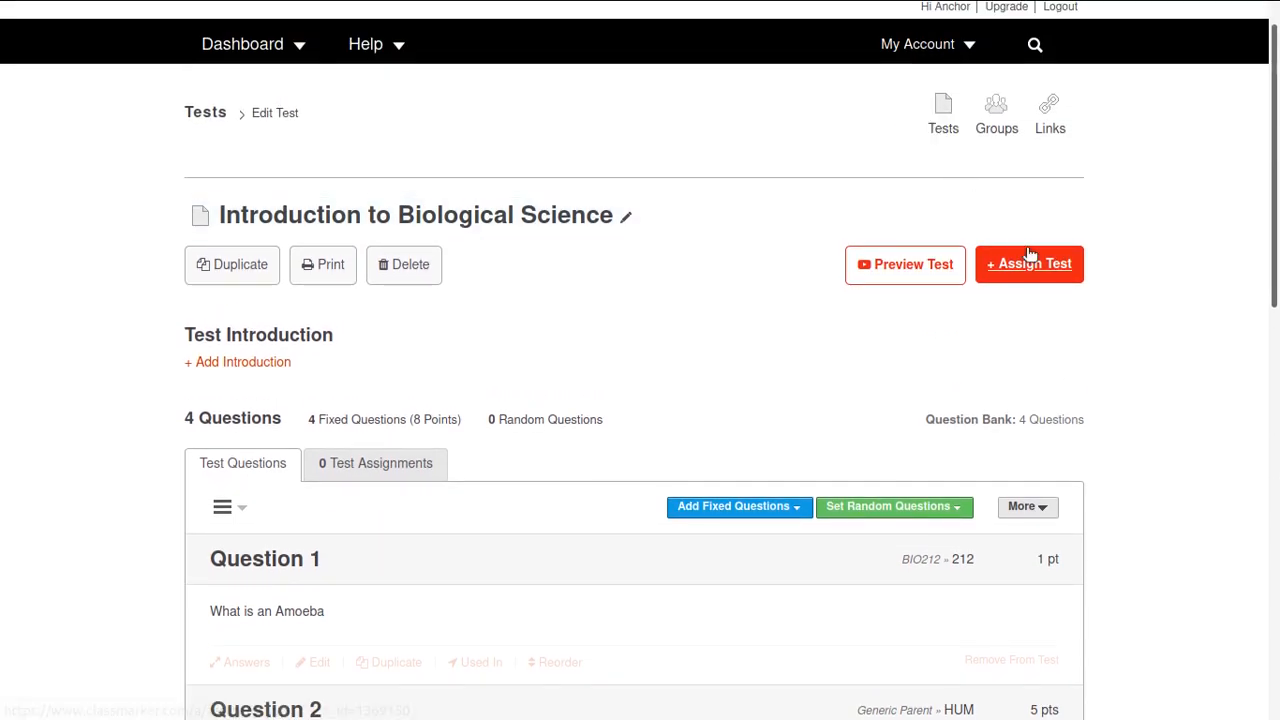
# Assign the test to the Biological Sciences group and continue to assignment settings
pyautogui.click(1034, 266)
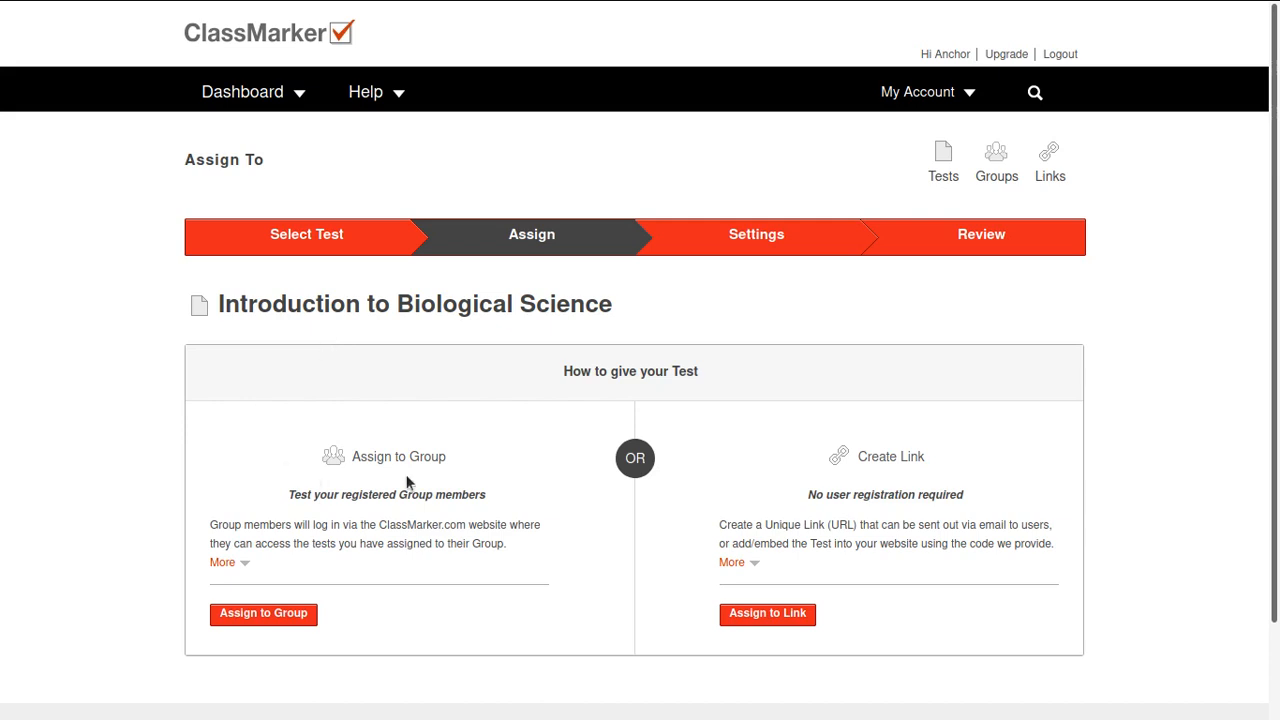
pyautogui.scroll(-2, 496, 397)
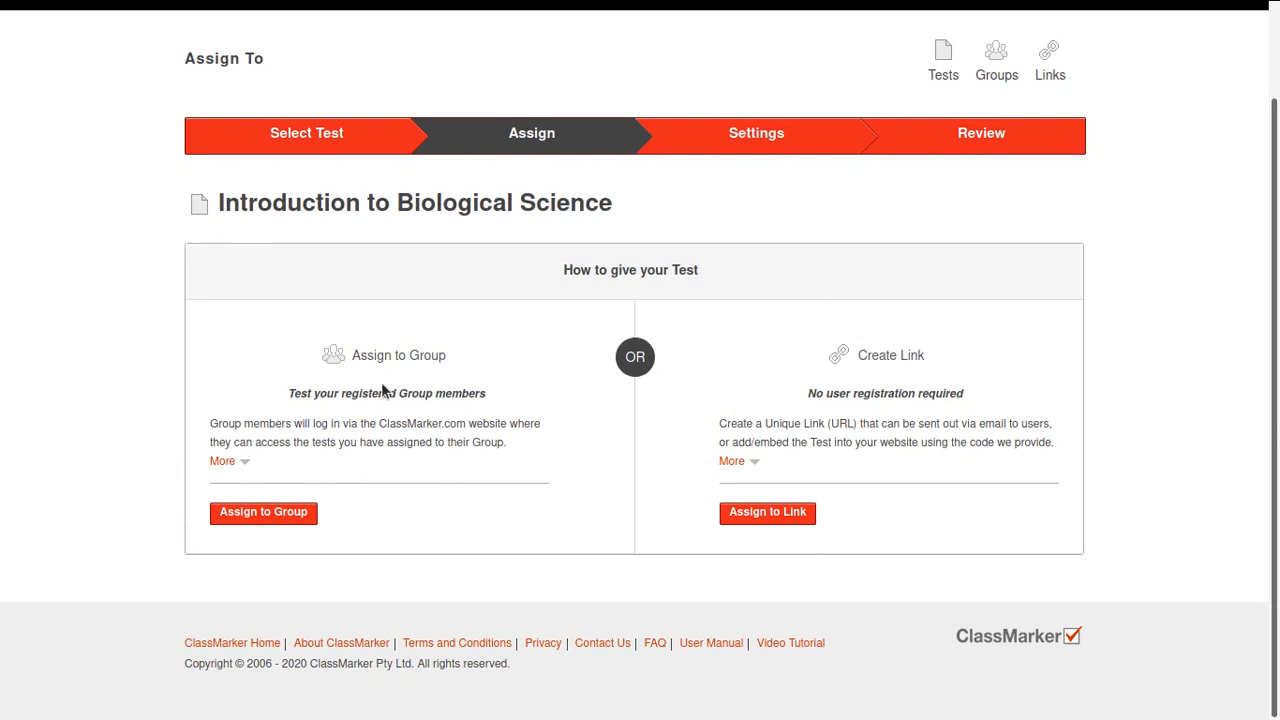
pyautogui.click(256, 516)
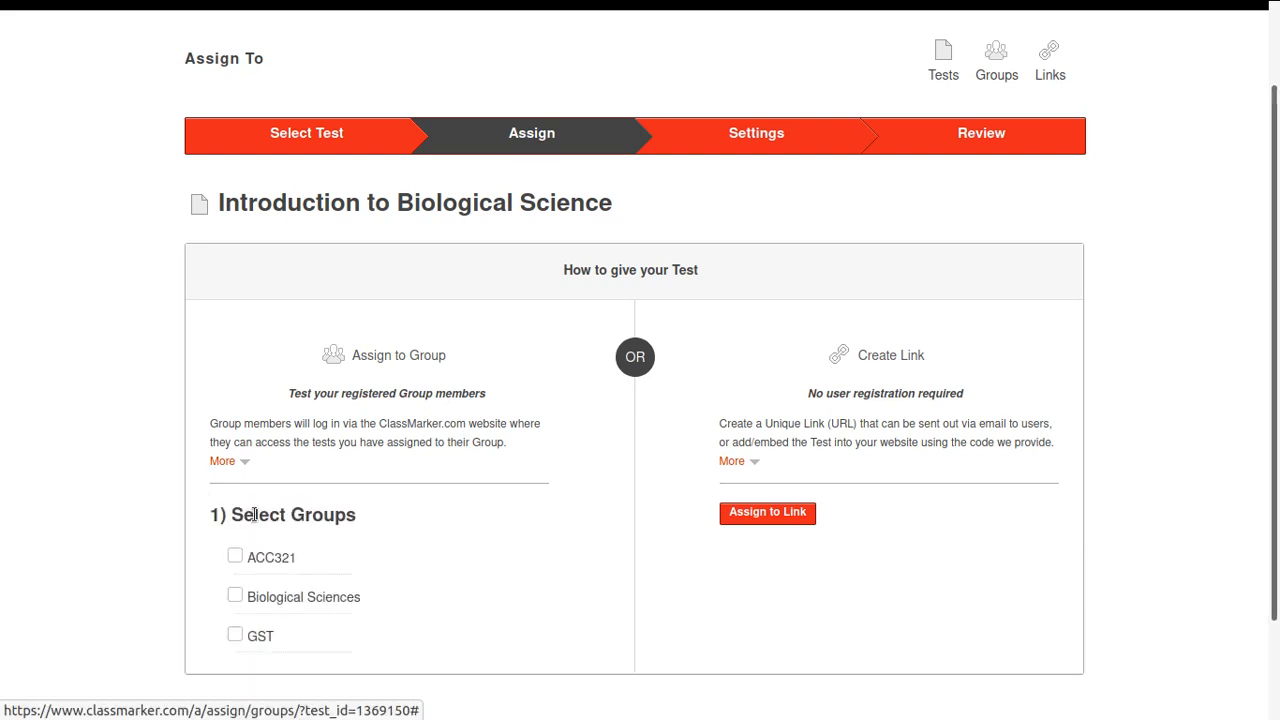
pyautogui.scroll(-3, 474, 530)
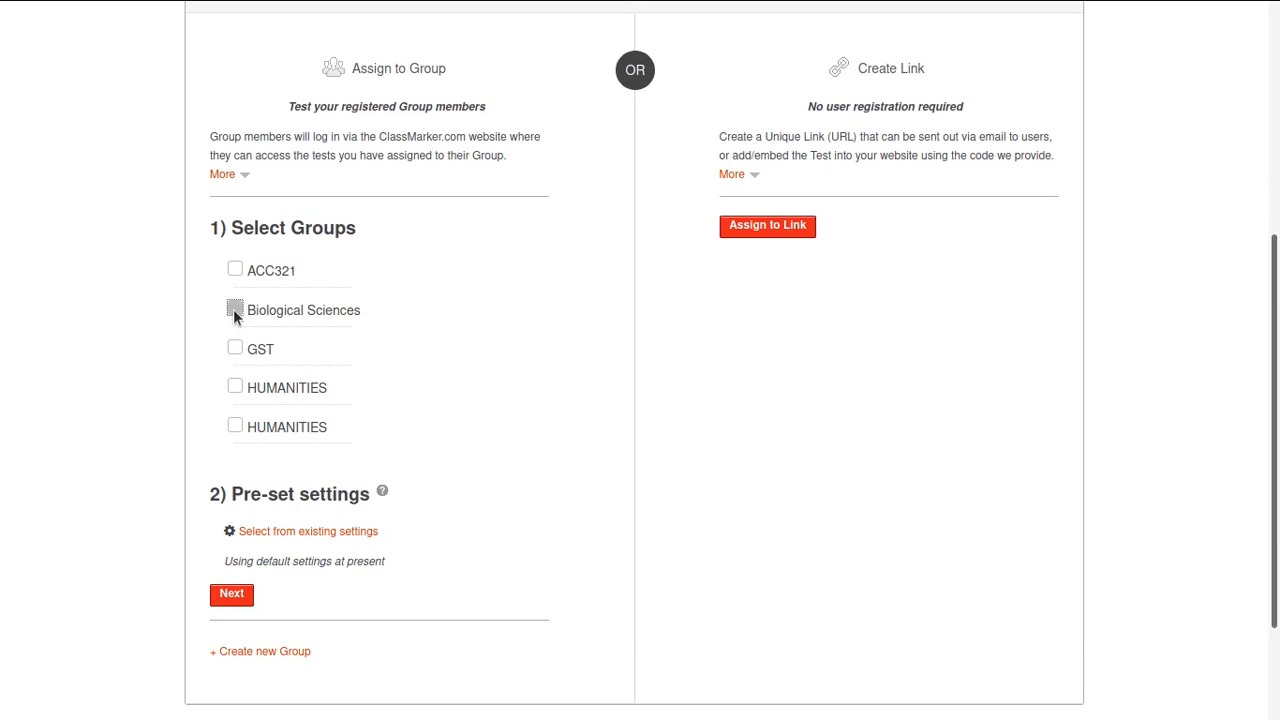
pyautogui.scroll(-3, 463, 441)
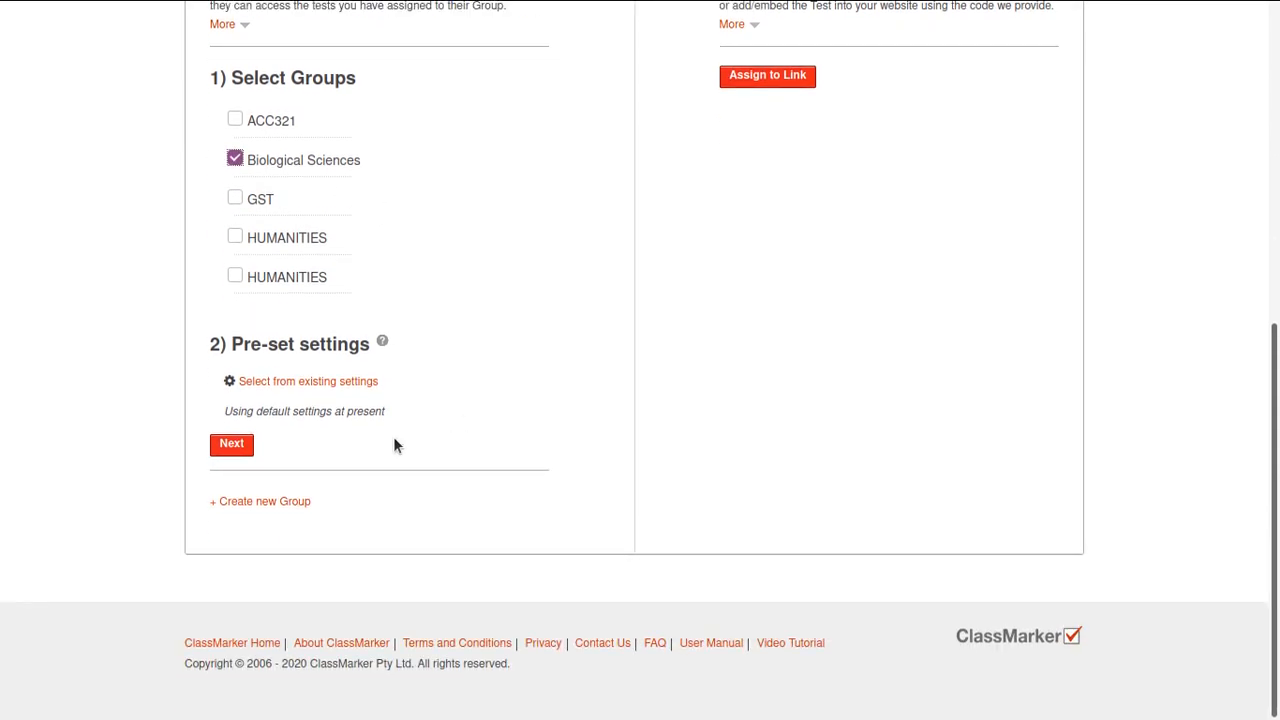
pyautogui.click(233, 447)
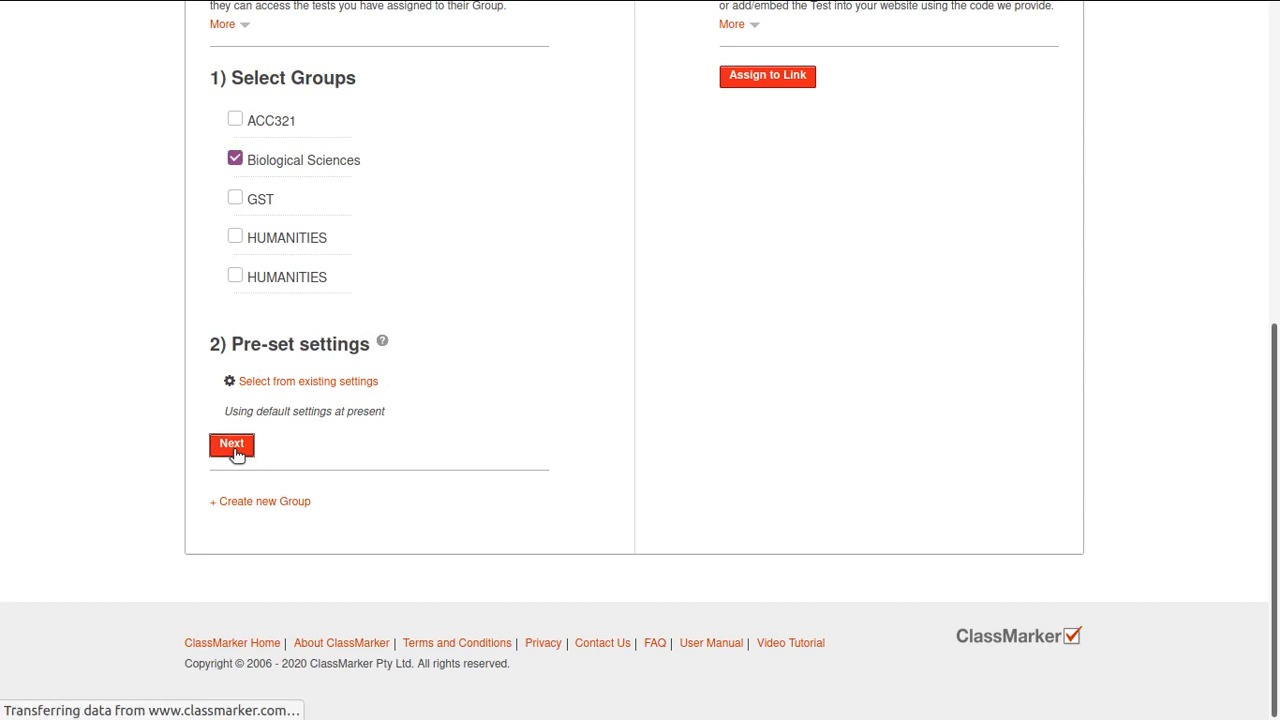
# Review the default assignment settings and expand the Availability options
pyautogui.scroll(-3, 545, 409)
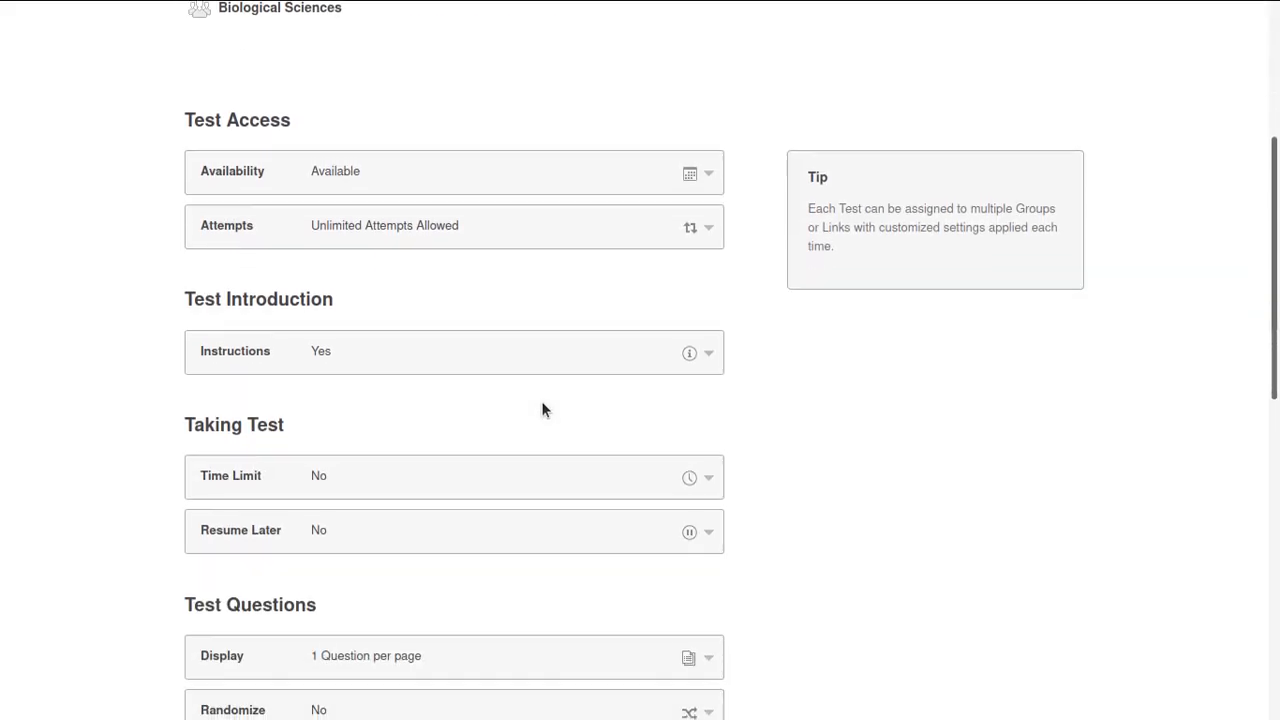
pyautogui.scroll(3, 545, 409)
pyautogui.scroll(-4, 543, 409)
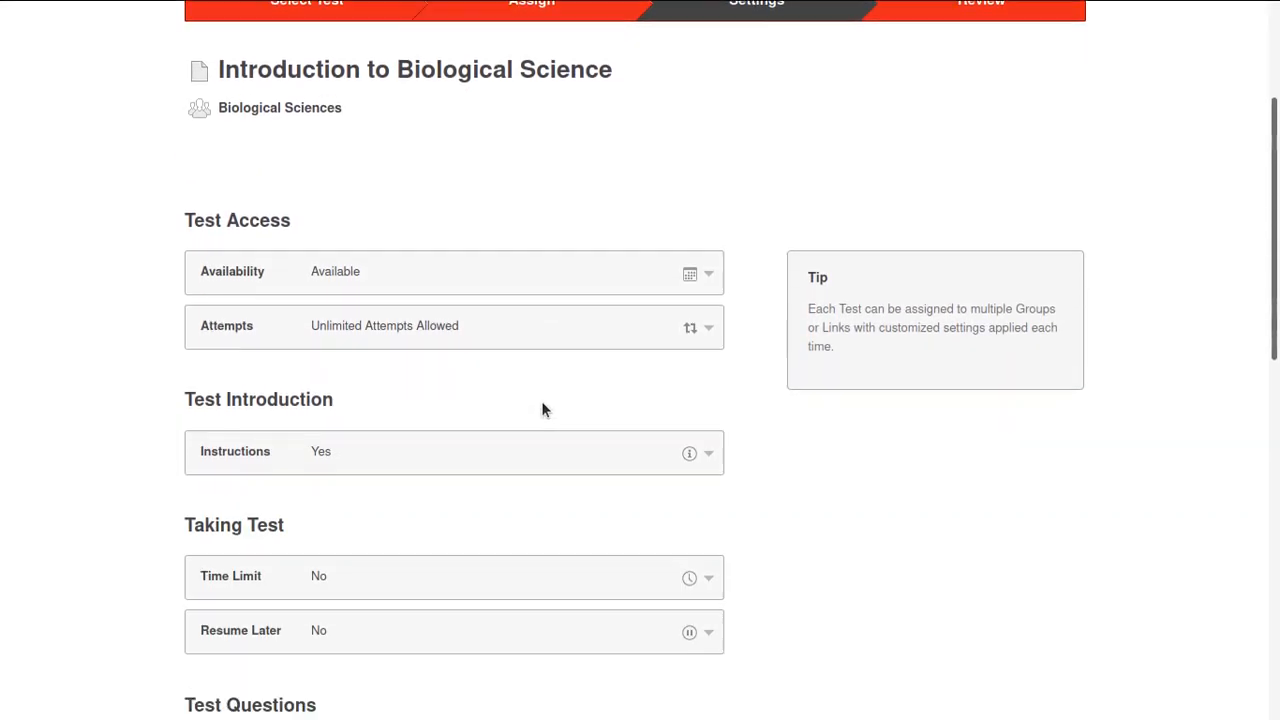
pyautogui.scroll(-2, 545, 408)
pyautogui.scroll(6, 545, 408)
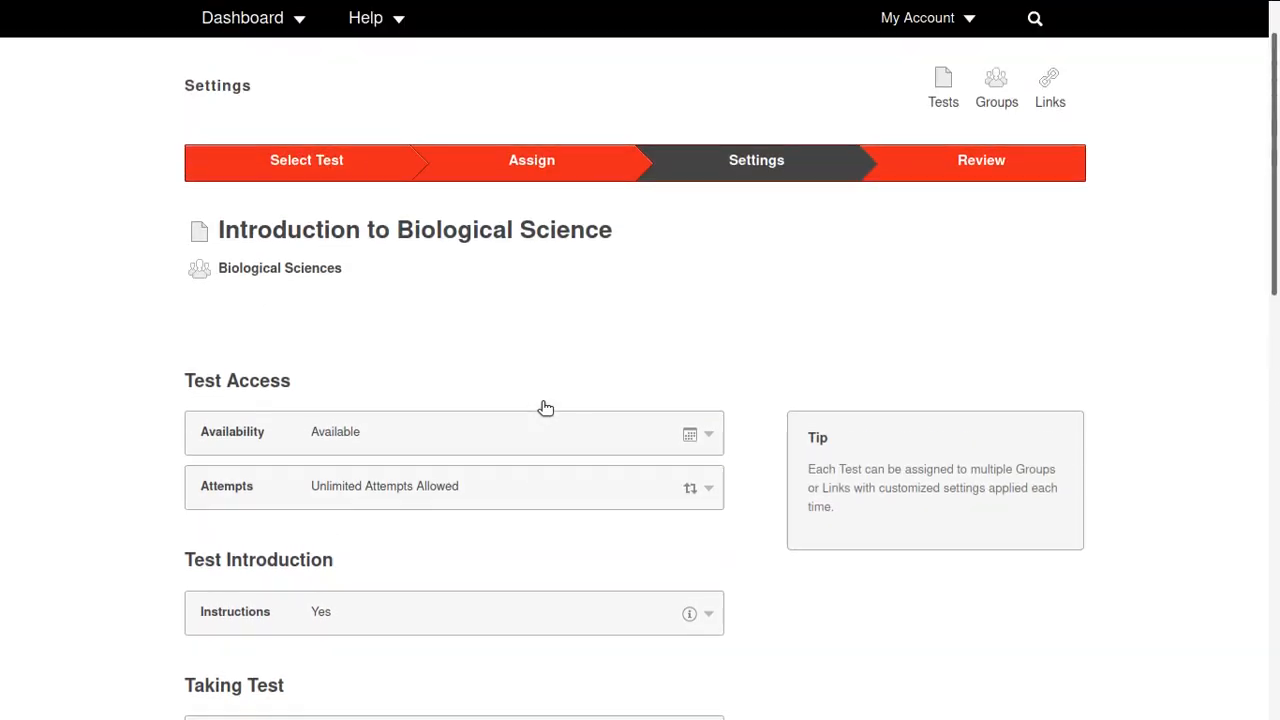
pyautogui.scroll(-4, 543, 409)
pyautogui.scroll(-7, 543, 408)
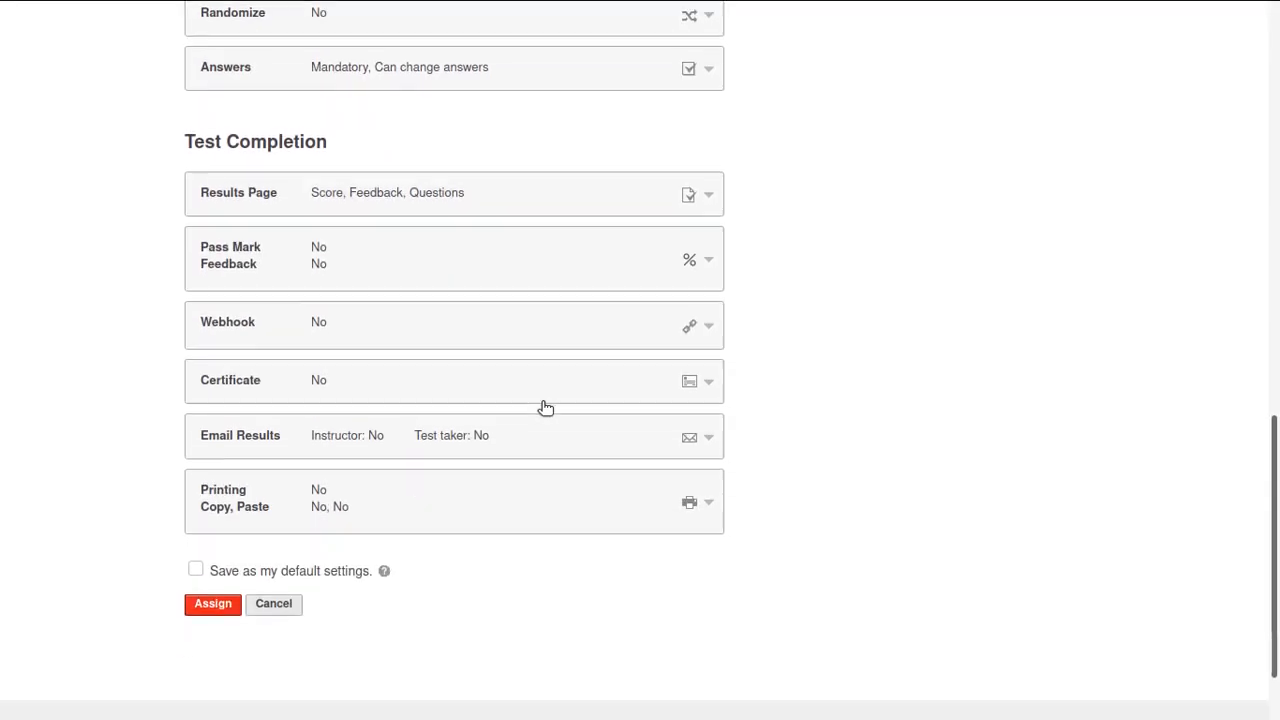
pyautogui.scroll(9, 545, 408)
pyautogui.scroll(2, 545, 408)
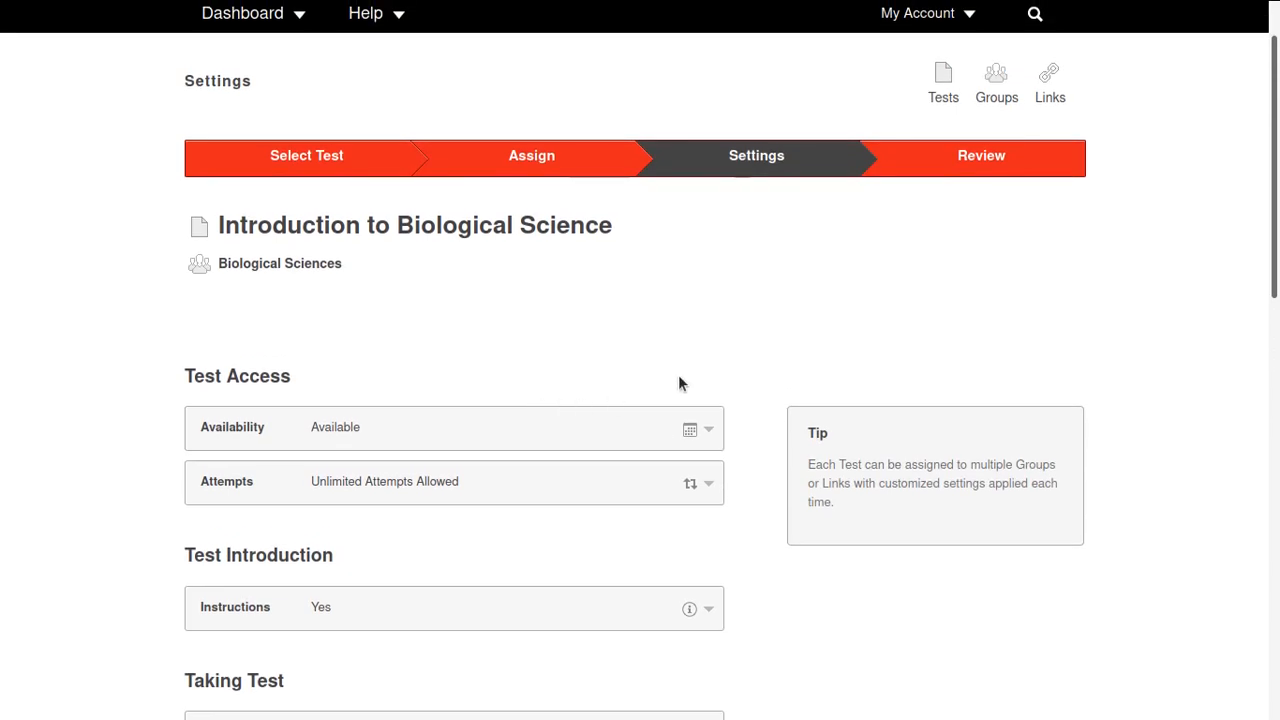
pyautogui.click(706, 430)
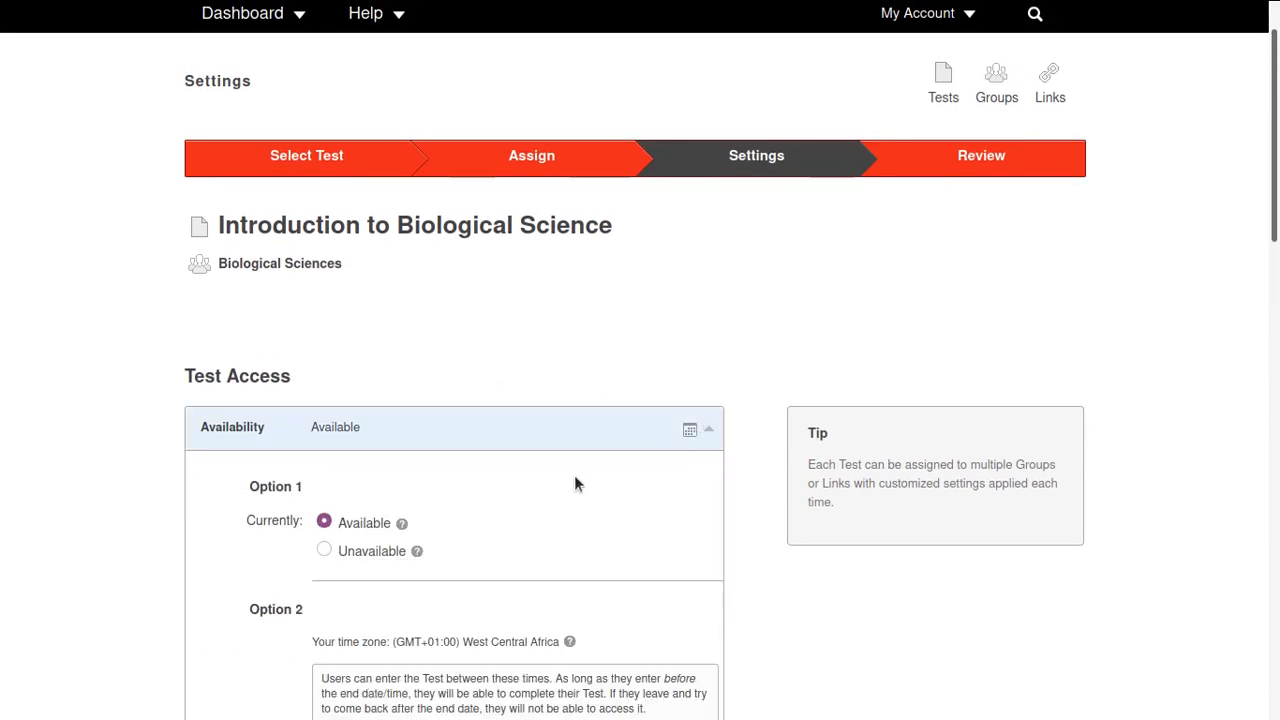
# Restrict availability to 05/29/2020, from 12:00 pm to 12:30 pm
pyautogui.scroll(-5, 574, 483)
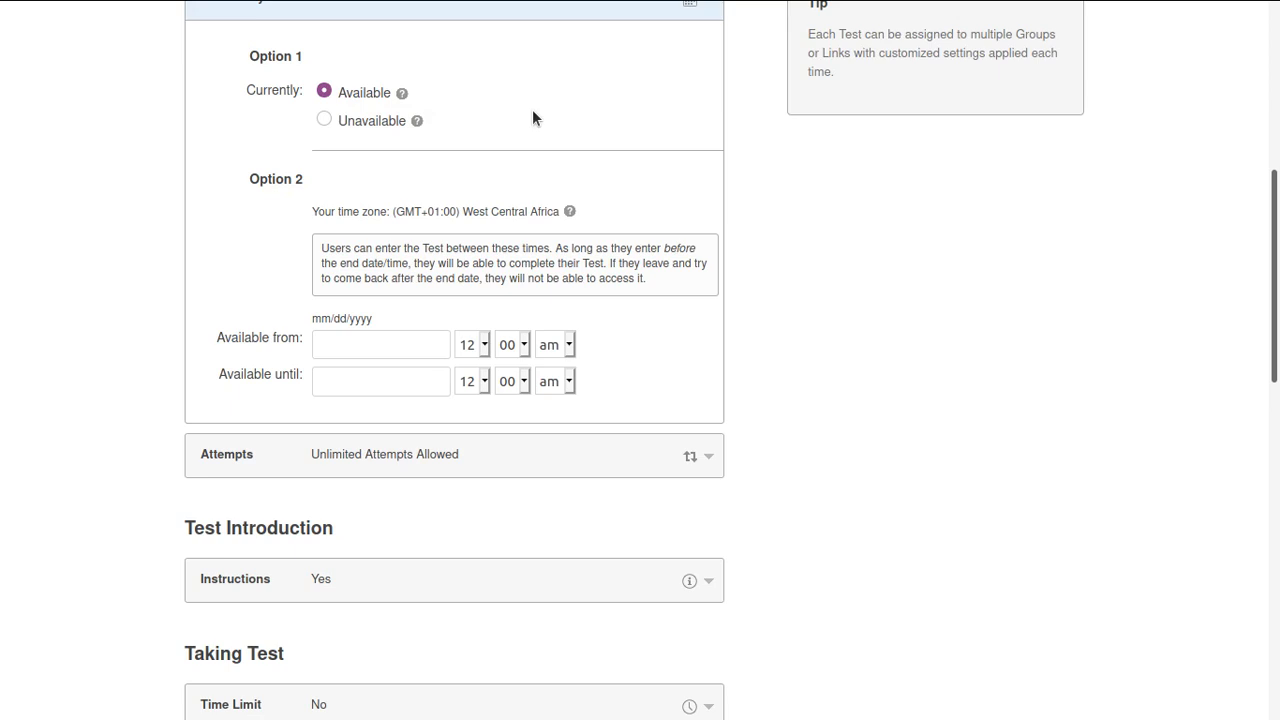
pyautogui.click(382, 351)
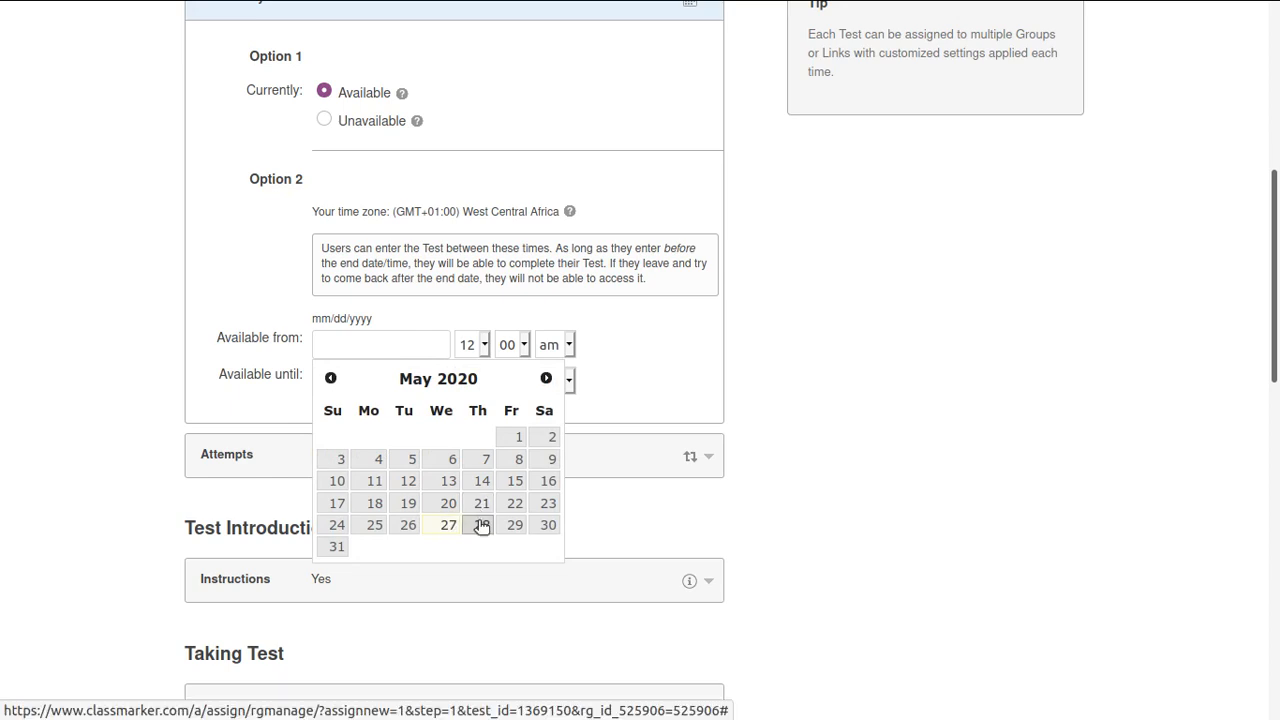
pyautogui.click(514, 525)
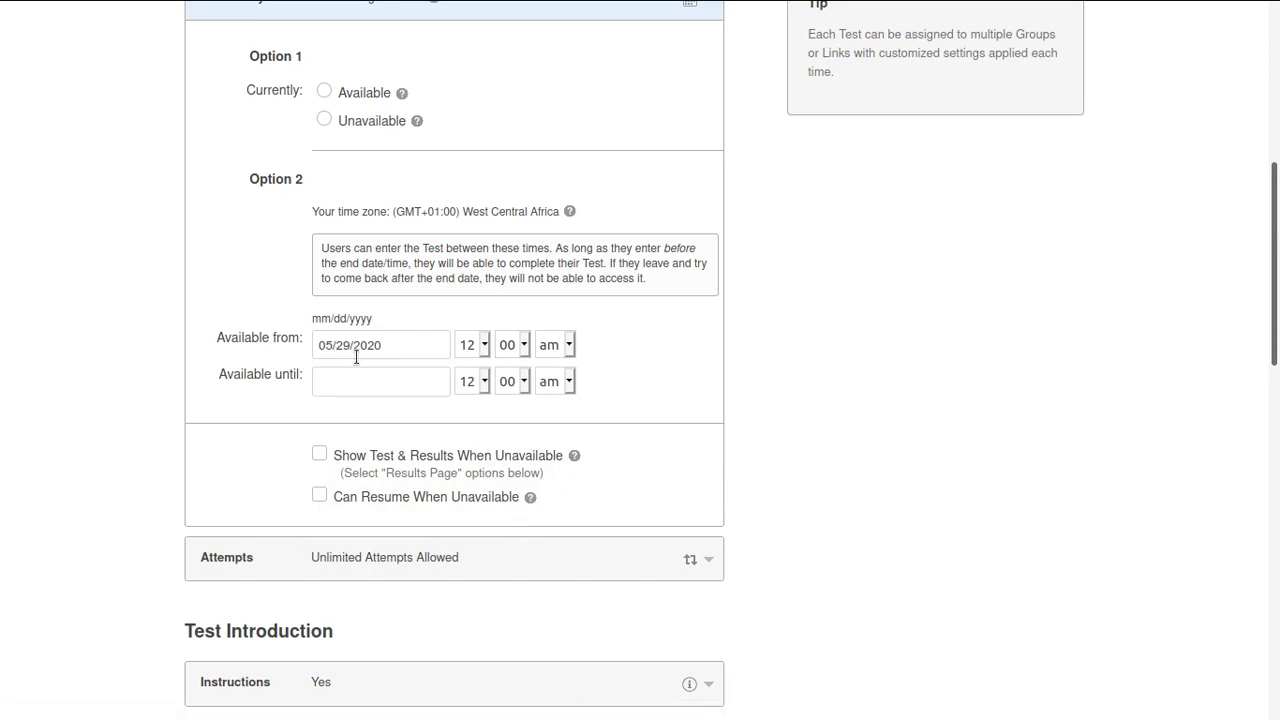
pyautogui.click(396, 382)
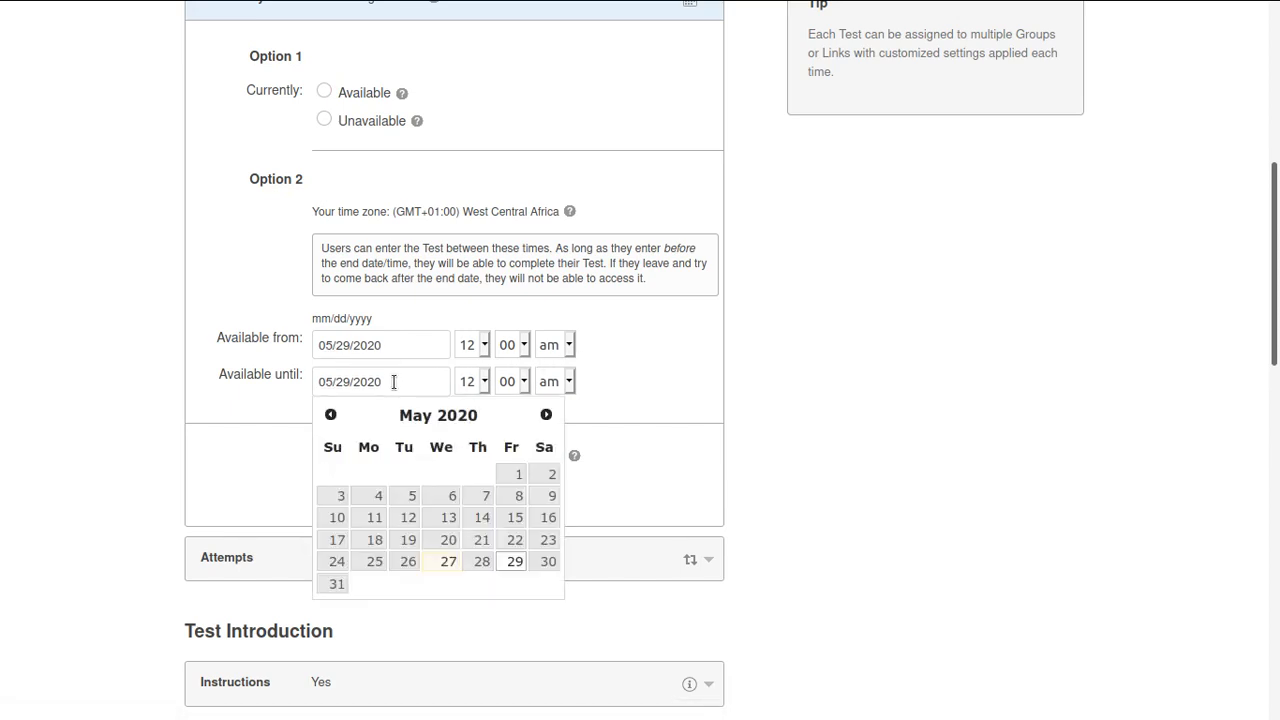
pyautogui.click(515, 565)
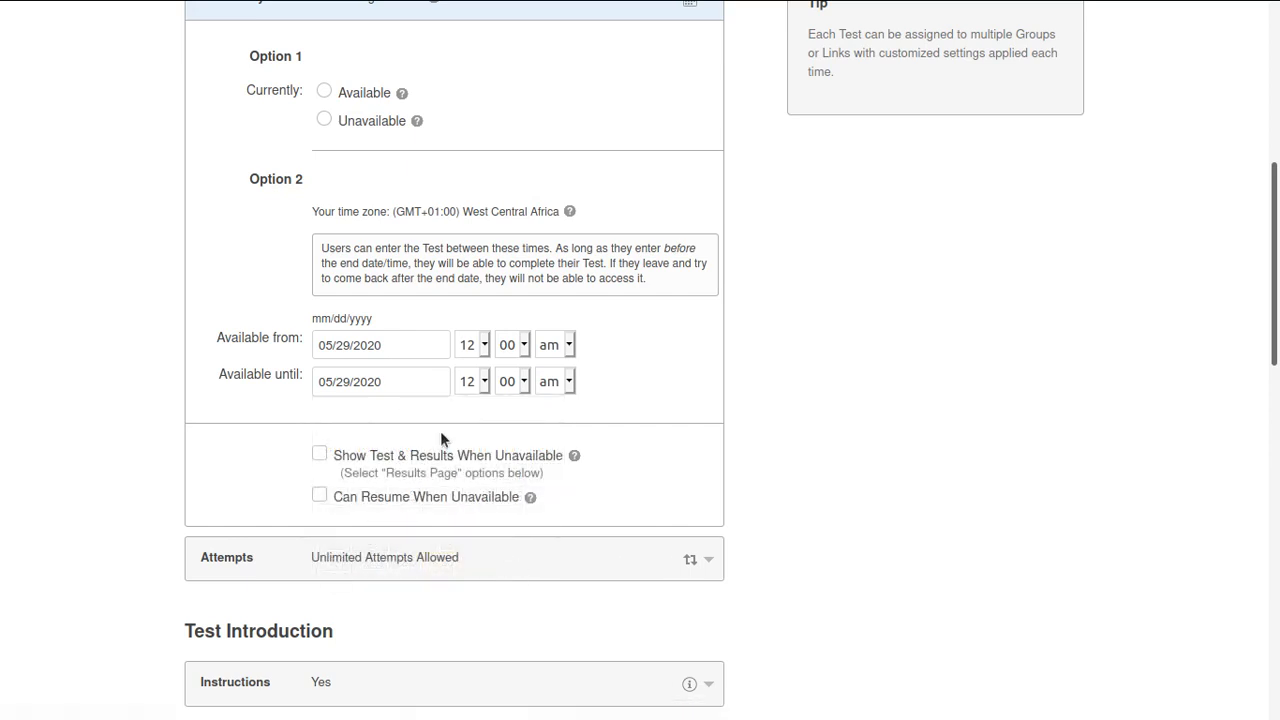
pyautogui.click(568, 345)
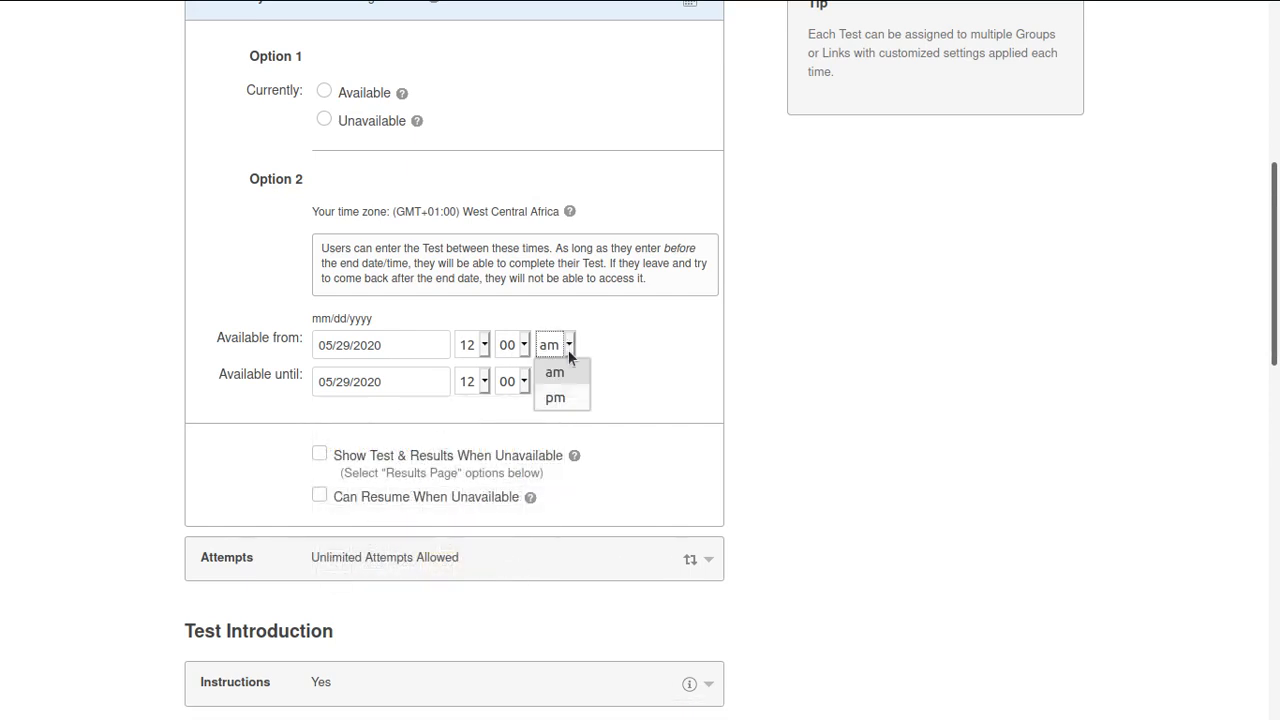
pyautogui.click(557, 397)
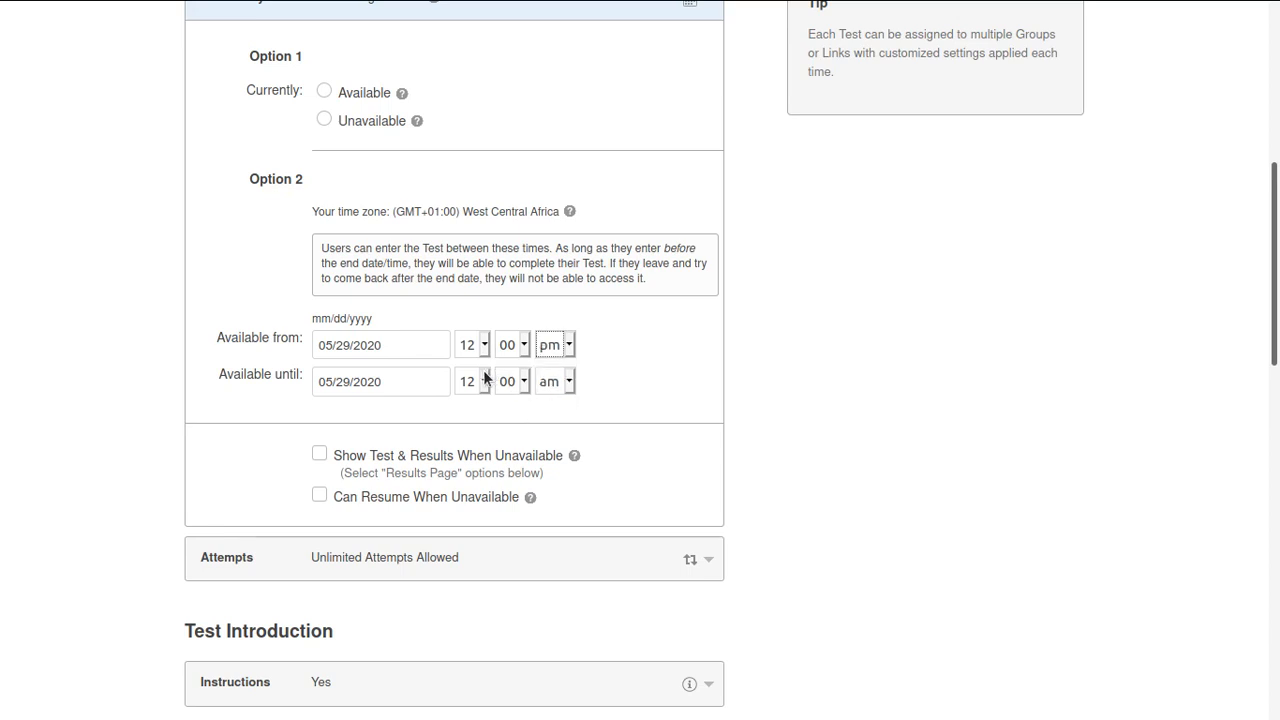
pyautogui.click(570, 383)
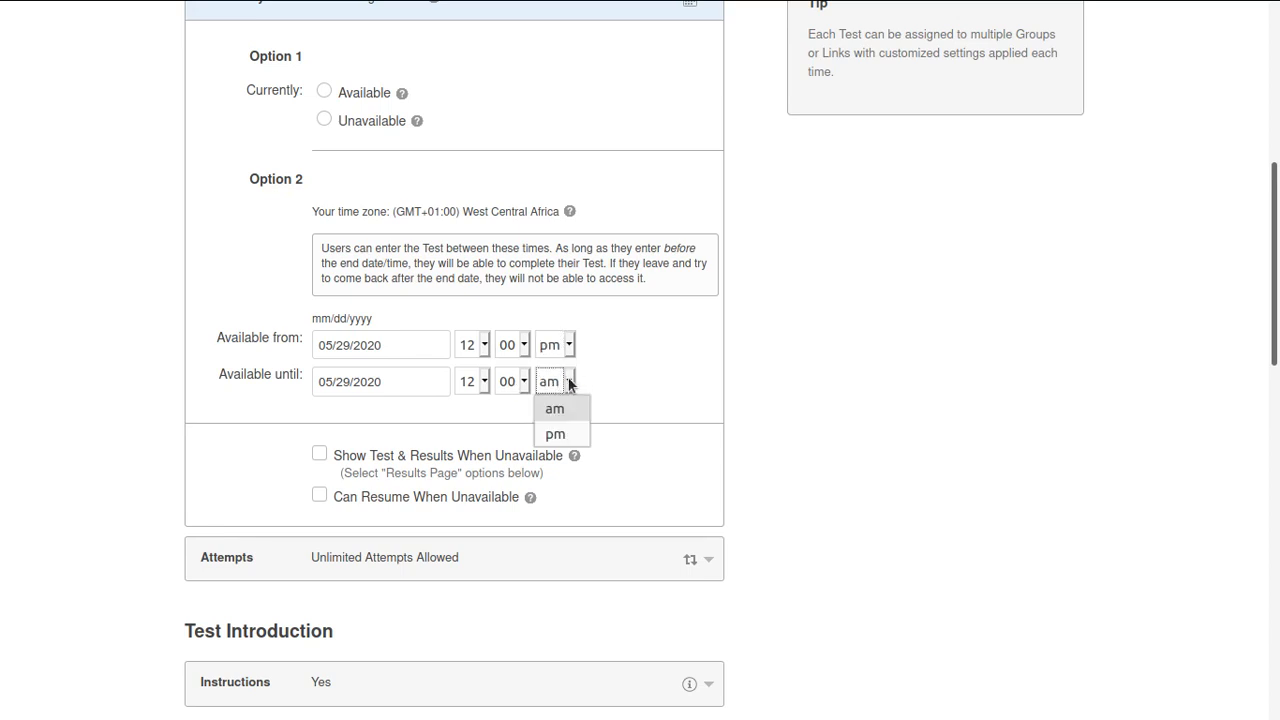
pyautogui.click(565, 437)
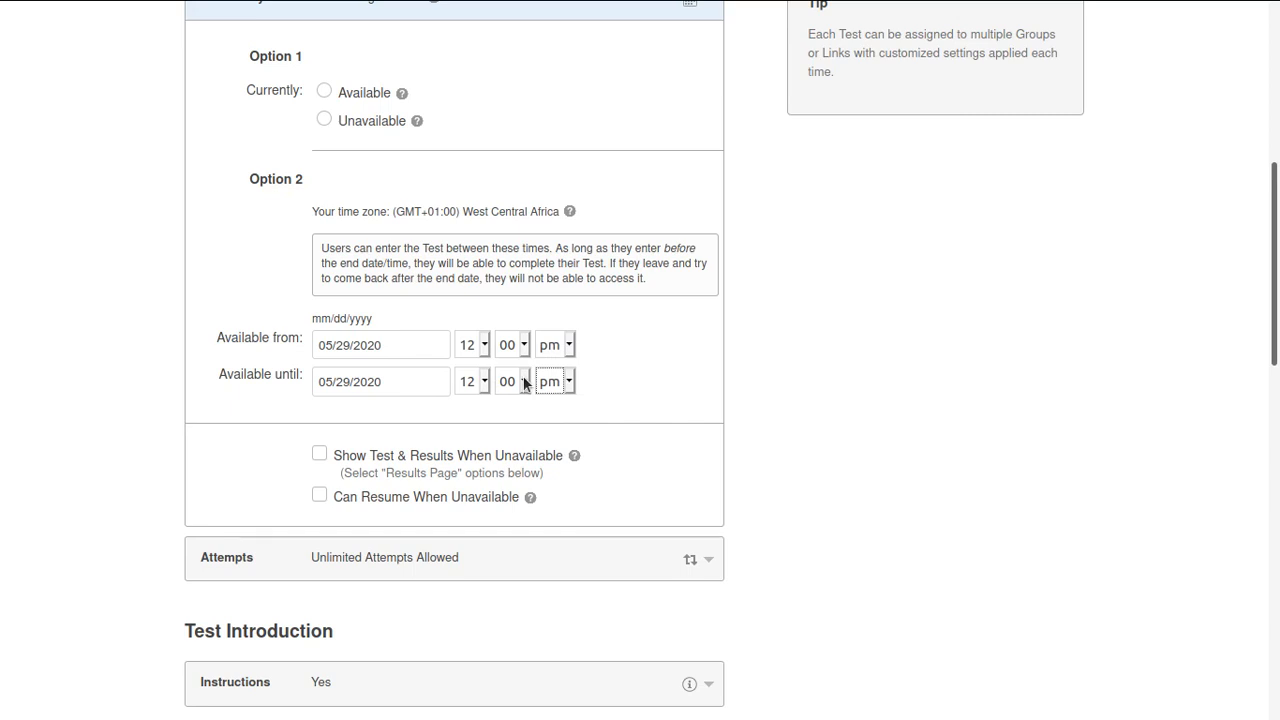
pyautogui.click(522, 382)
pyautogui.click(516, 561)
# Collapse Availability and limit the test to a single attempt
pyautogui.scroll(3, 672, 491)
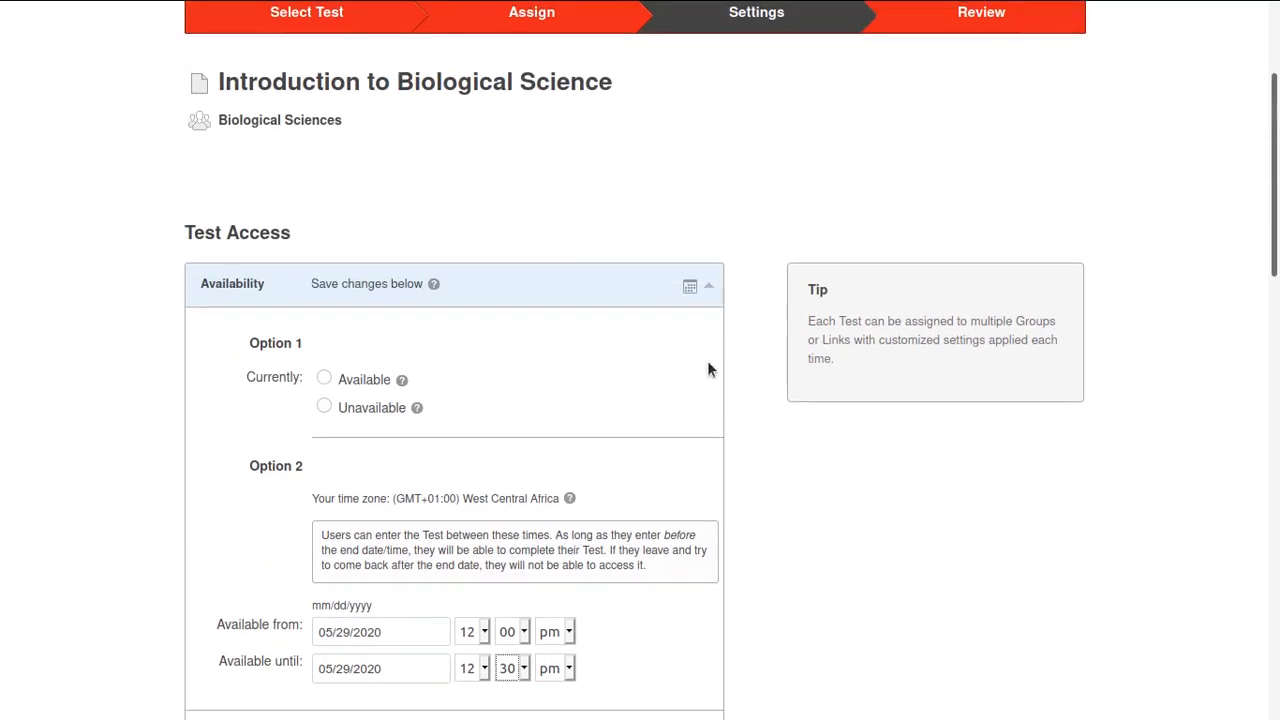
pyautogui.click(708, 290)
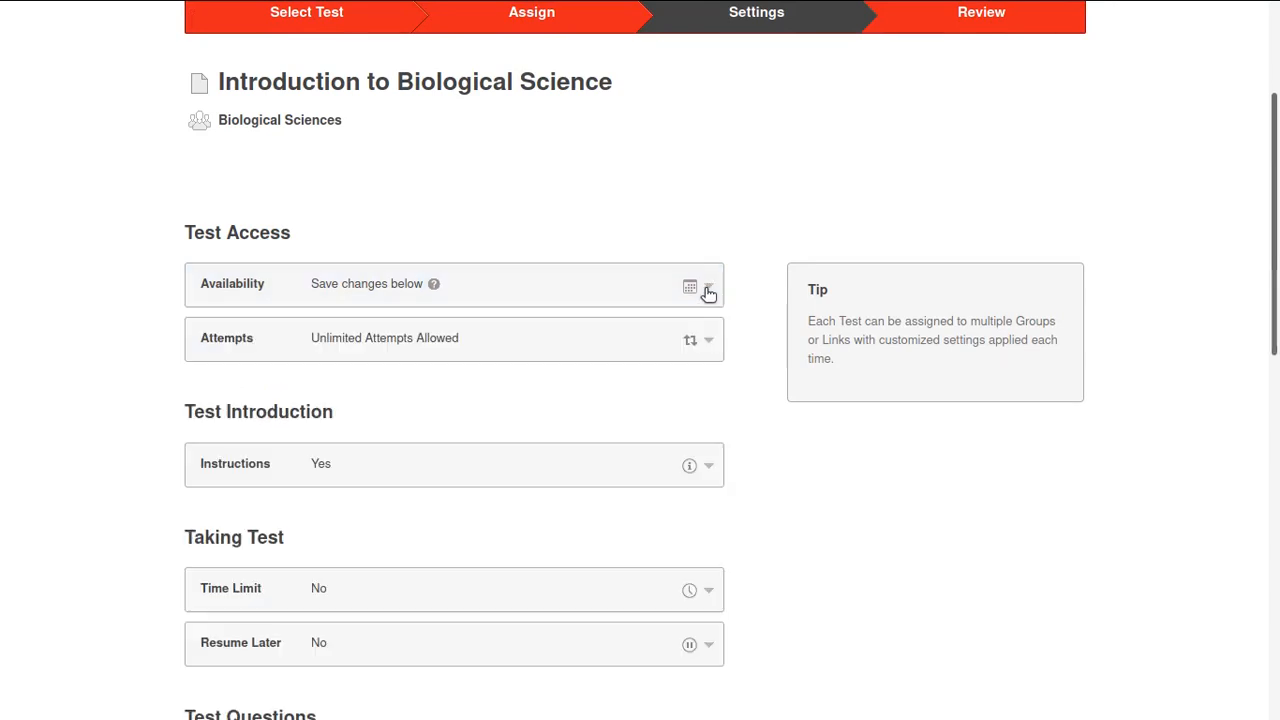
pyautogui.click(707, 343)
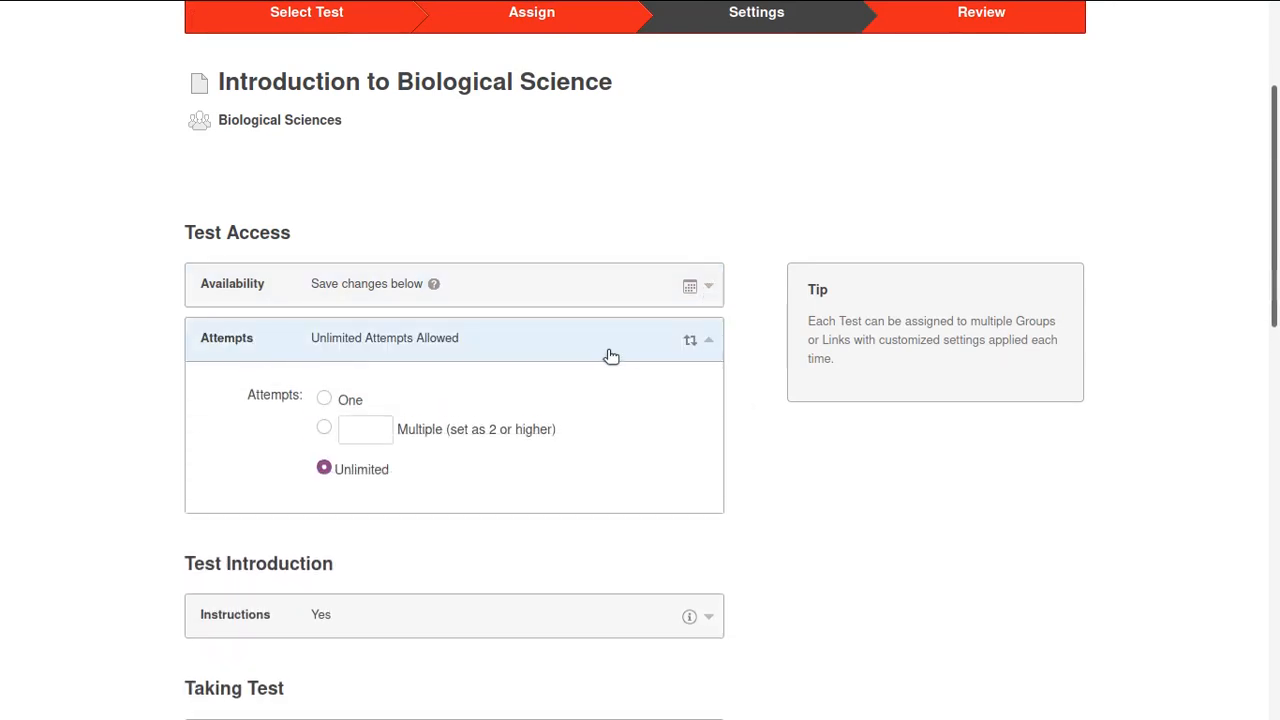
pyautogui.click(324, 398)
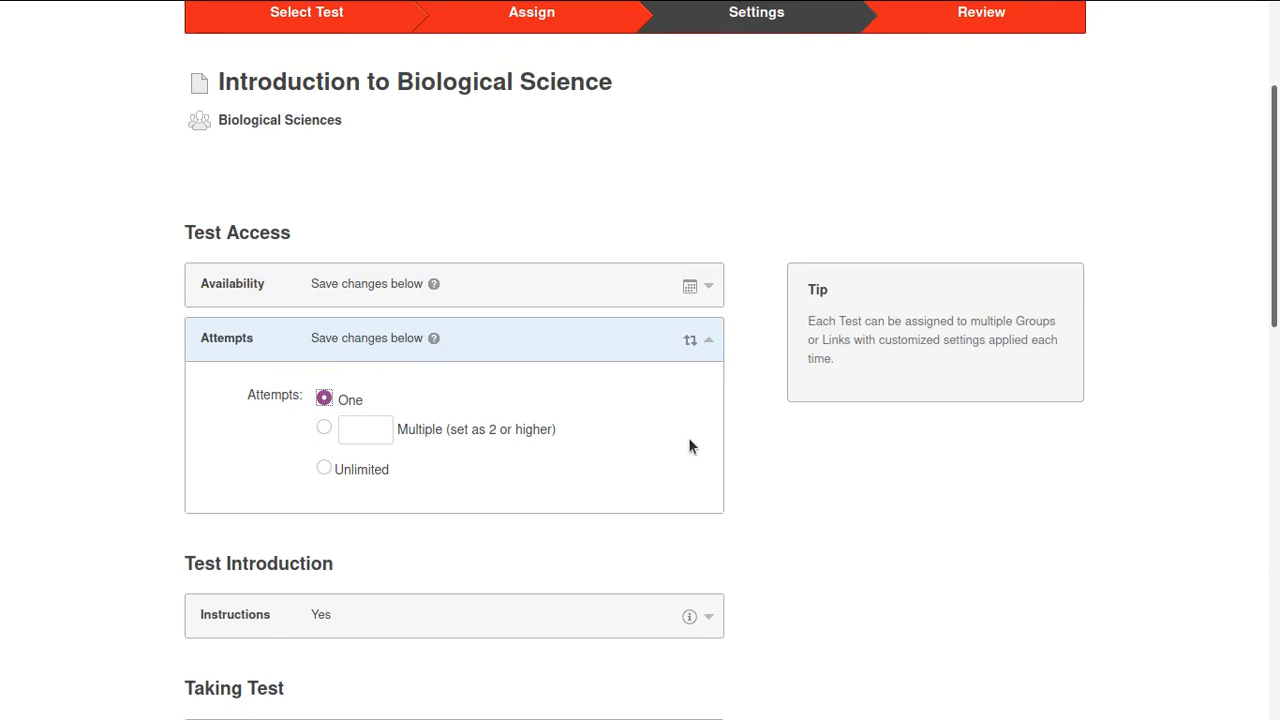
pyautogui.click(710, 339)
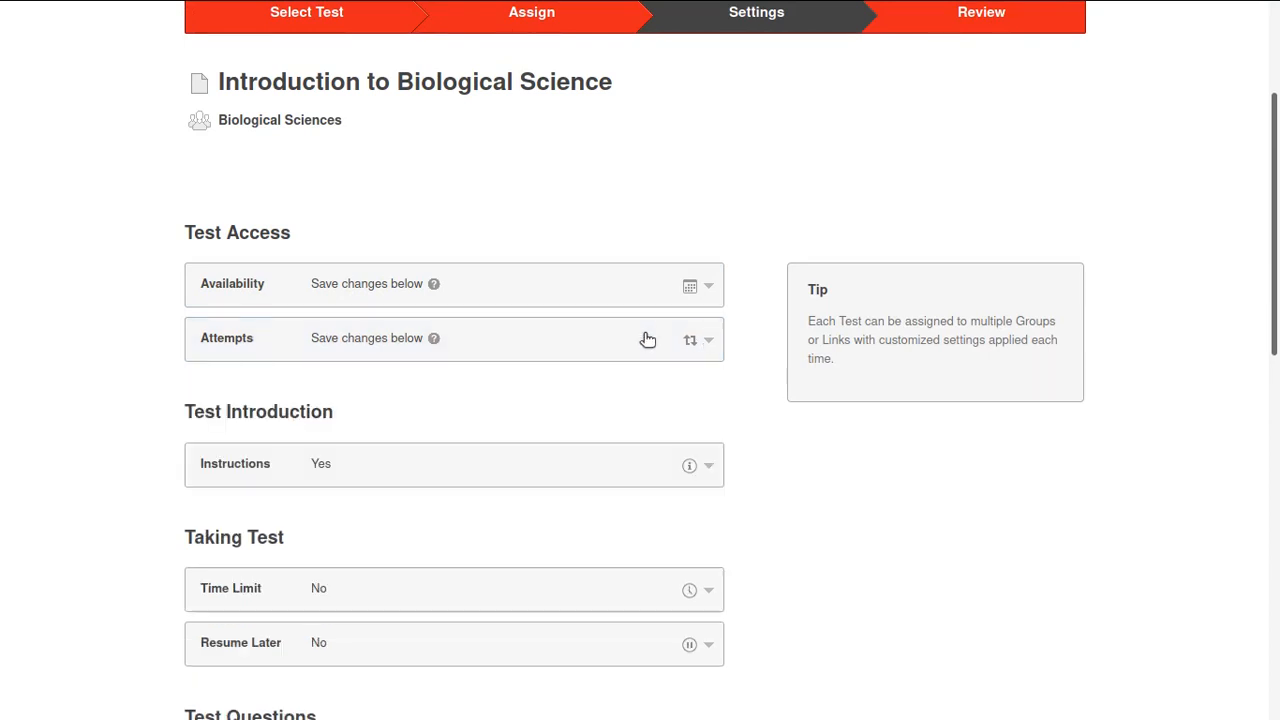
pyautogui.scroll(-3, 664, 380)
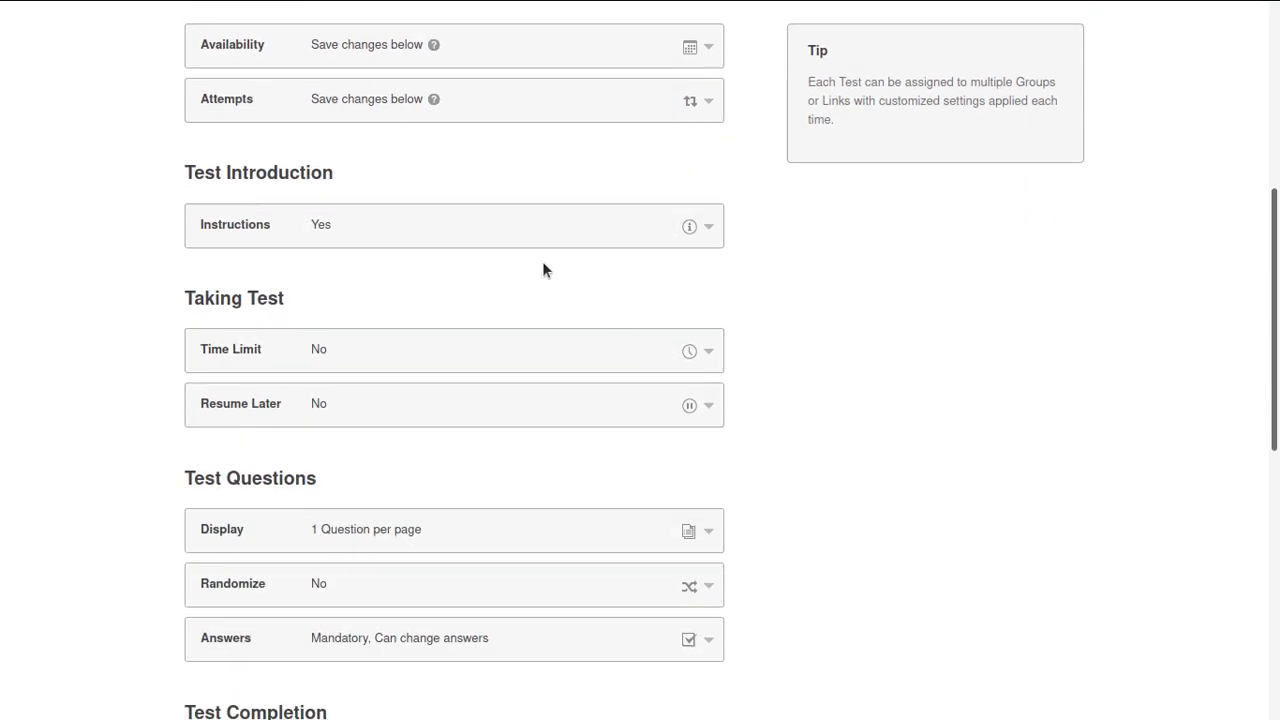
# Set the Time Limit to 20 minutes
pyautogui.click(713, 233)
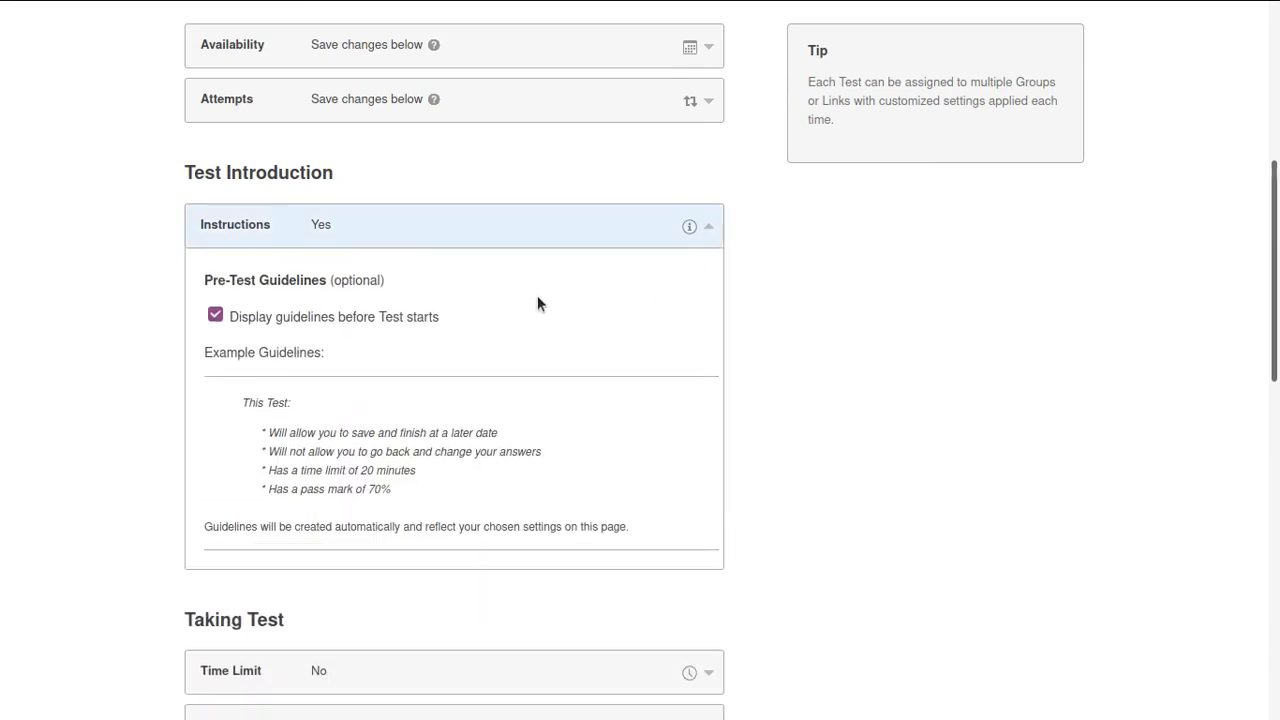
pyautogui.click(707, 227)
pyautogui.scroll(-3, 832, 303)
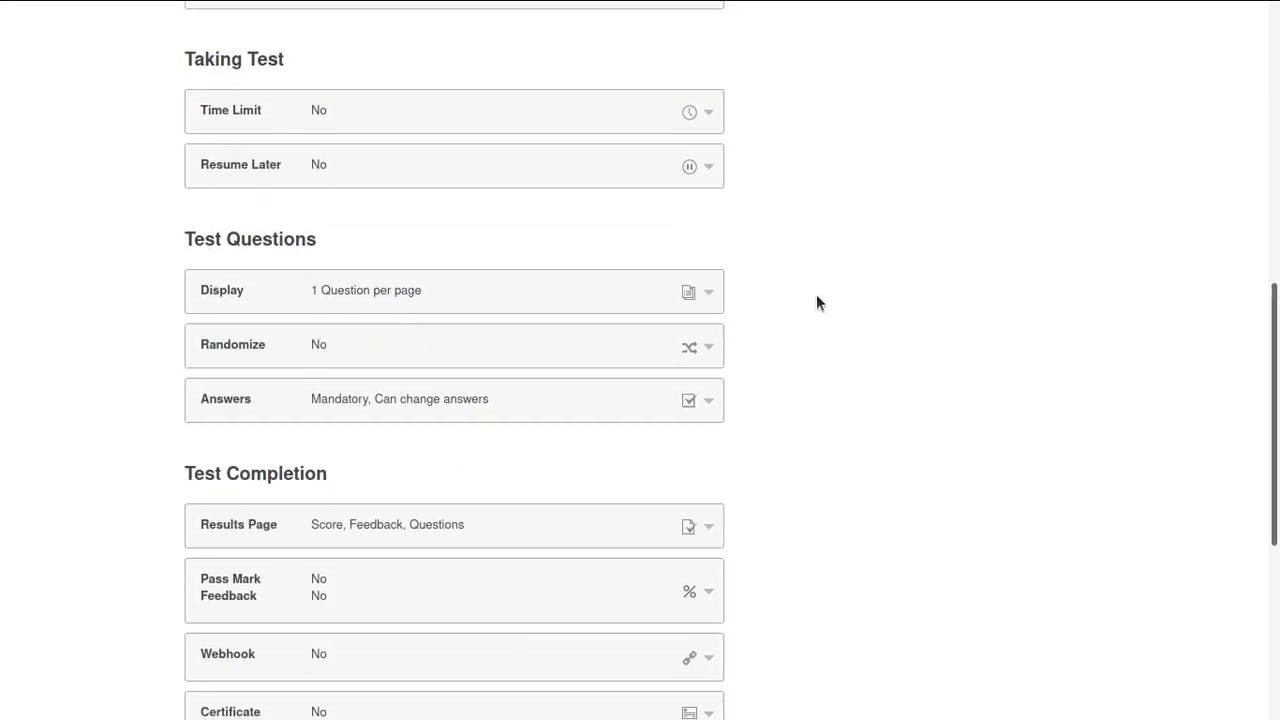
pyautogui.click(709, 118)
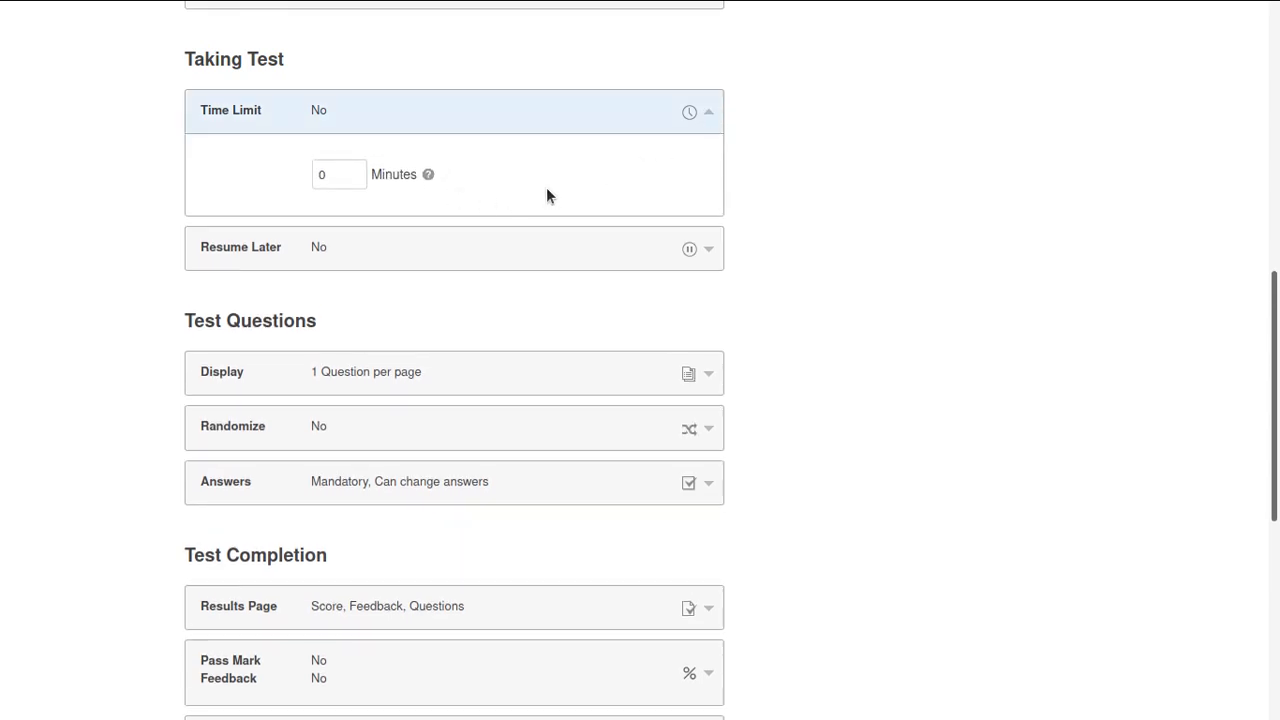
pyautogui.scroll(3, 541, 176)
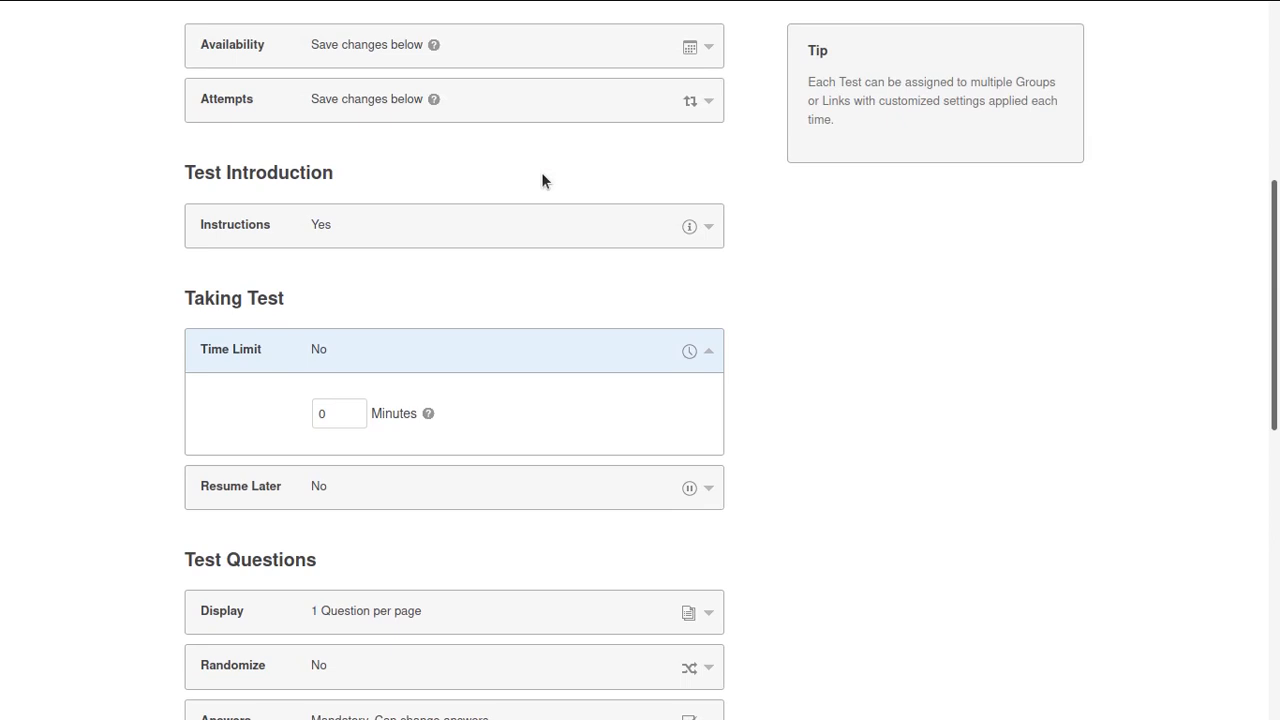
pyautogui.scroll(-1, 541, 180)
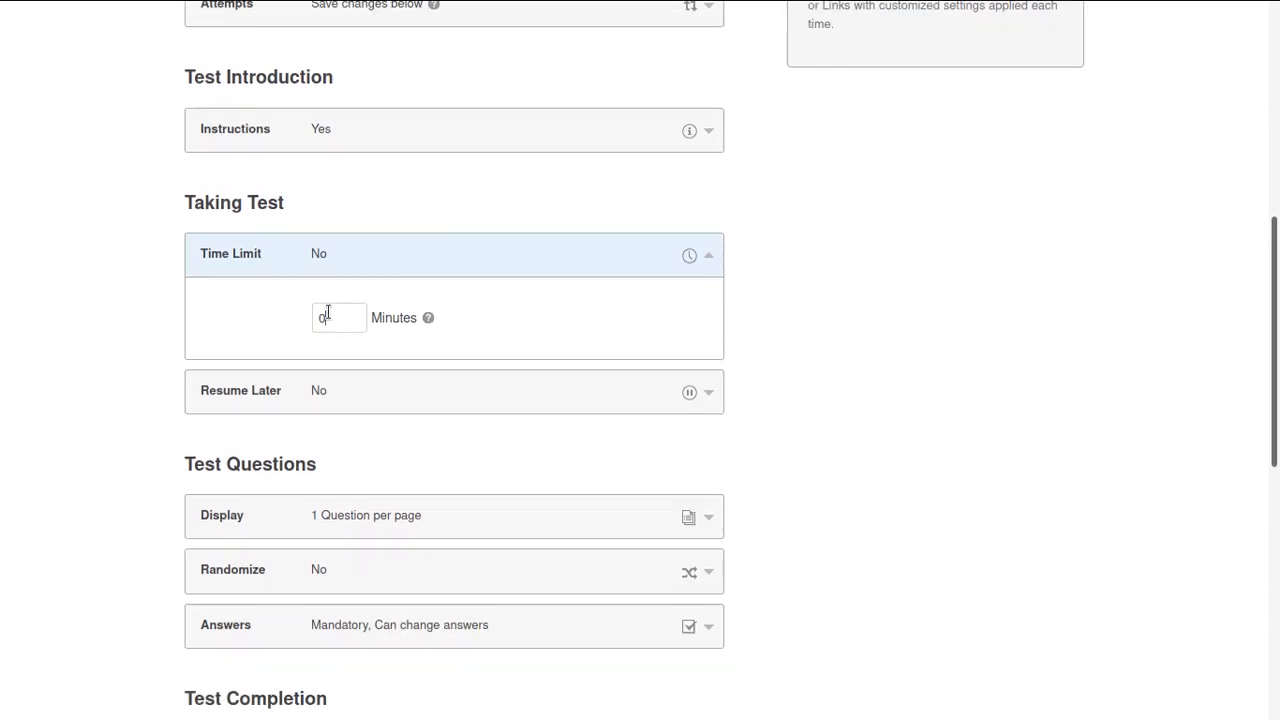
pyautogui.doubleClick(328, 313)
pyautogui.write('20')
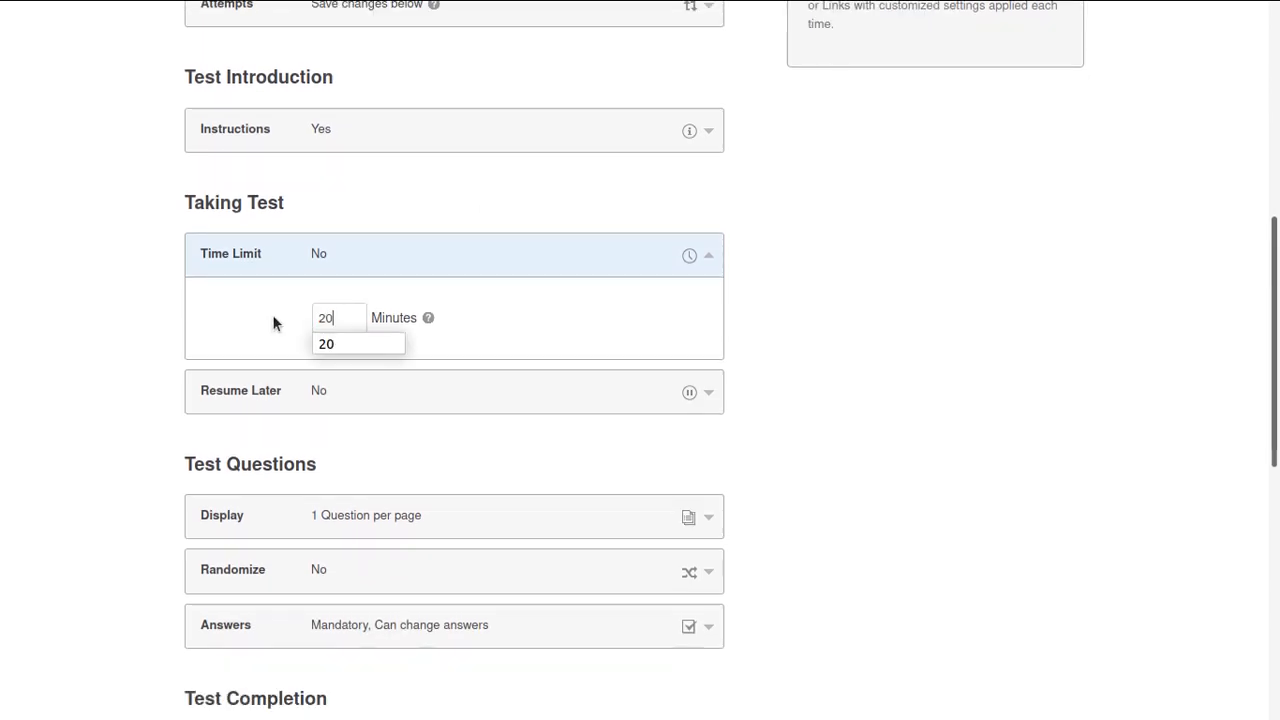
pyautogui.click(330, 344)
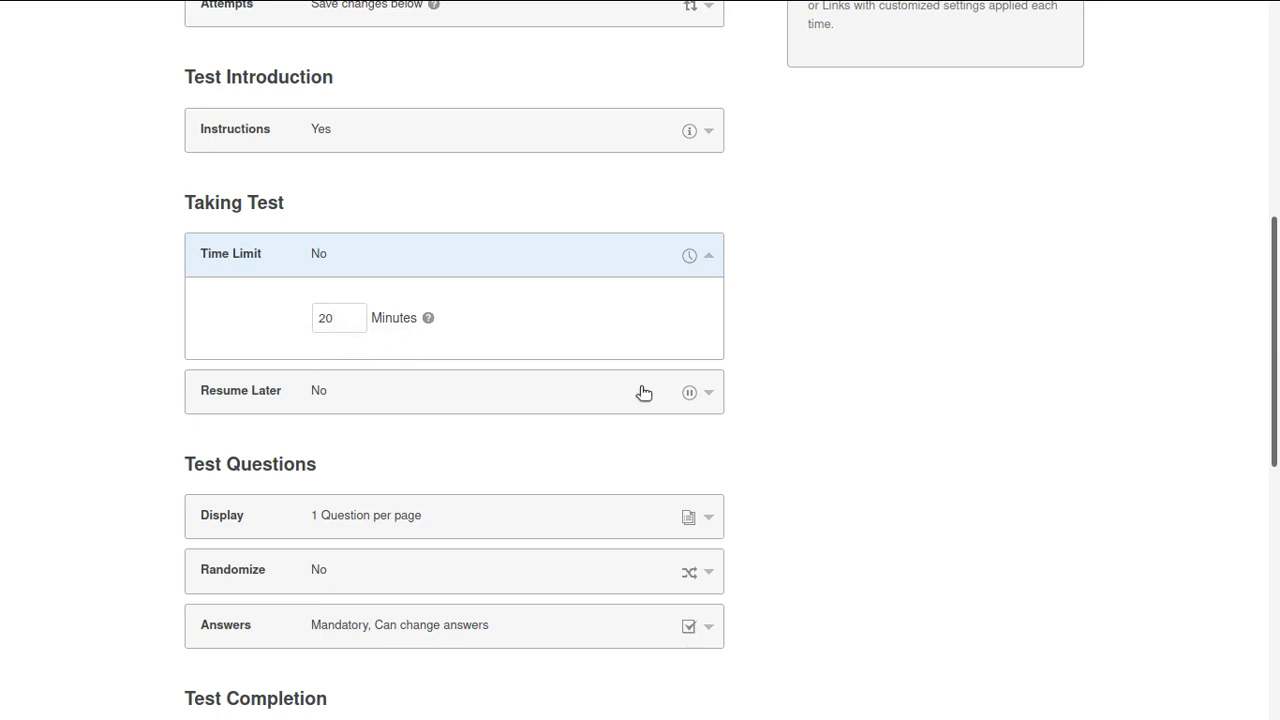
# Check the Save and Resume Later setting, then collapse it
pyautogui.click(706, 394)
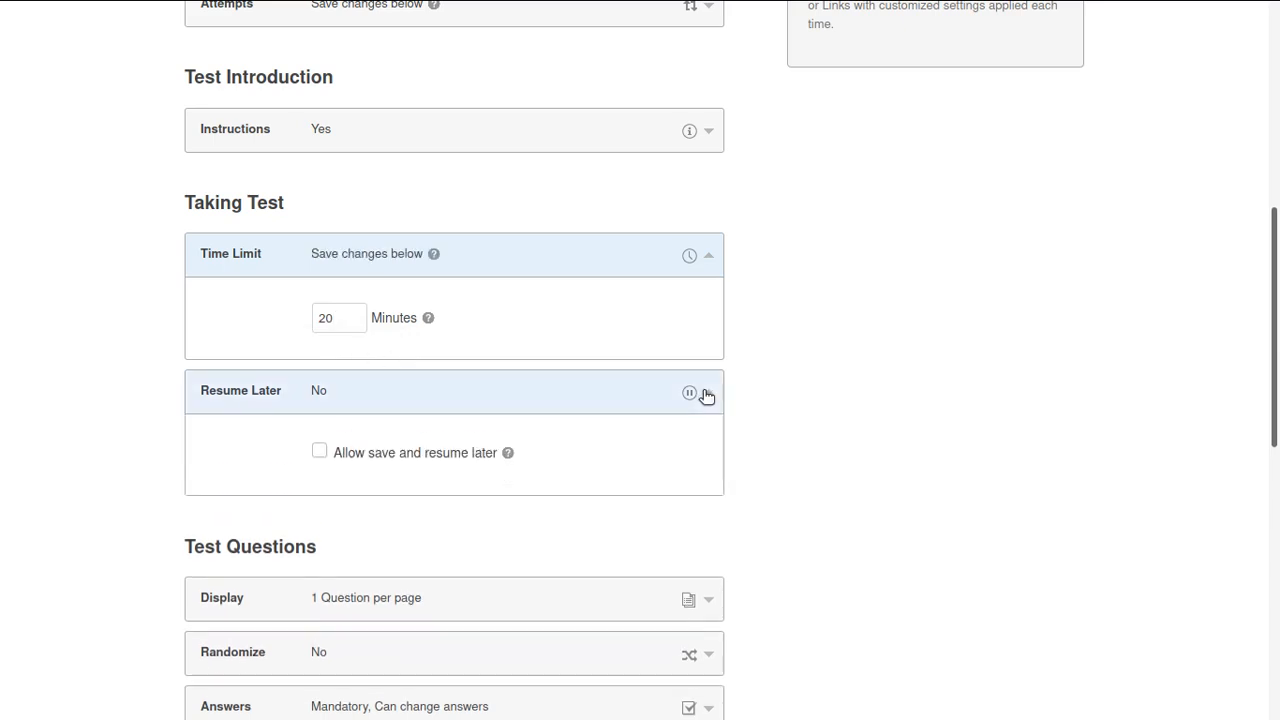
pyautogui.click(706, 394)
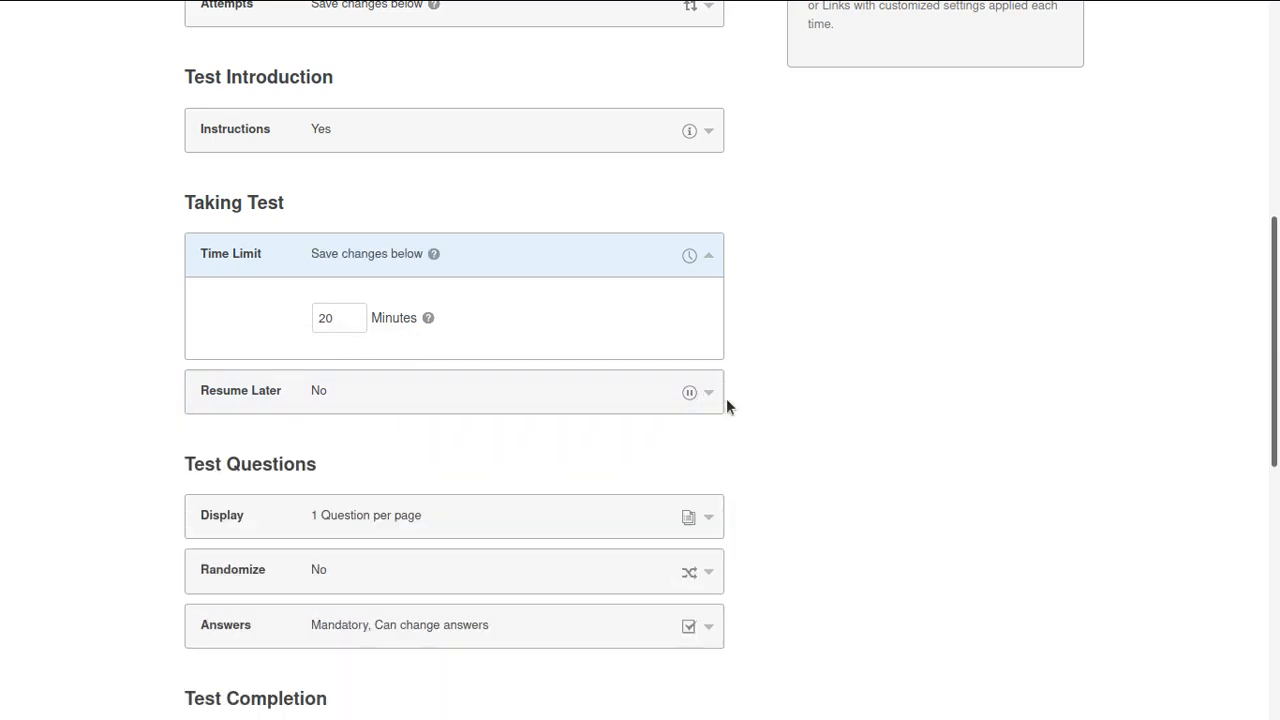
pyautogui.scroll(-3, 765, 418)
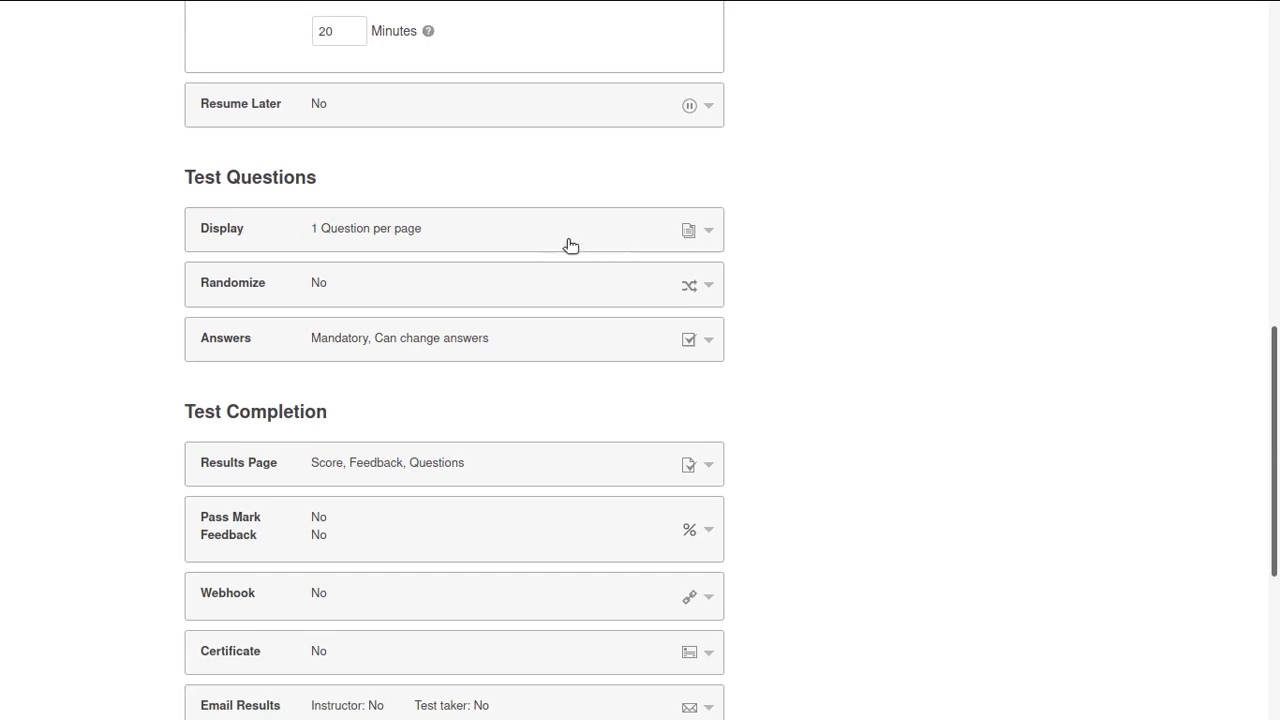
# Tick 'Give Questions in random order' and untick 'Must answer Questions'
pyautogui.click(709, 287)
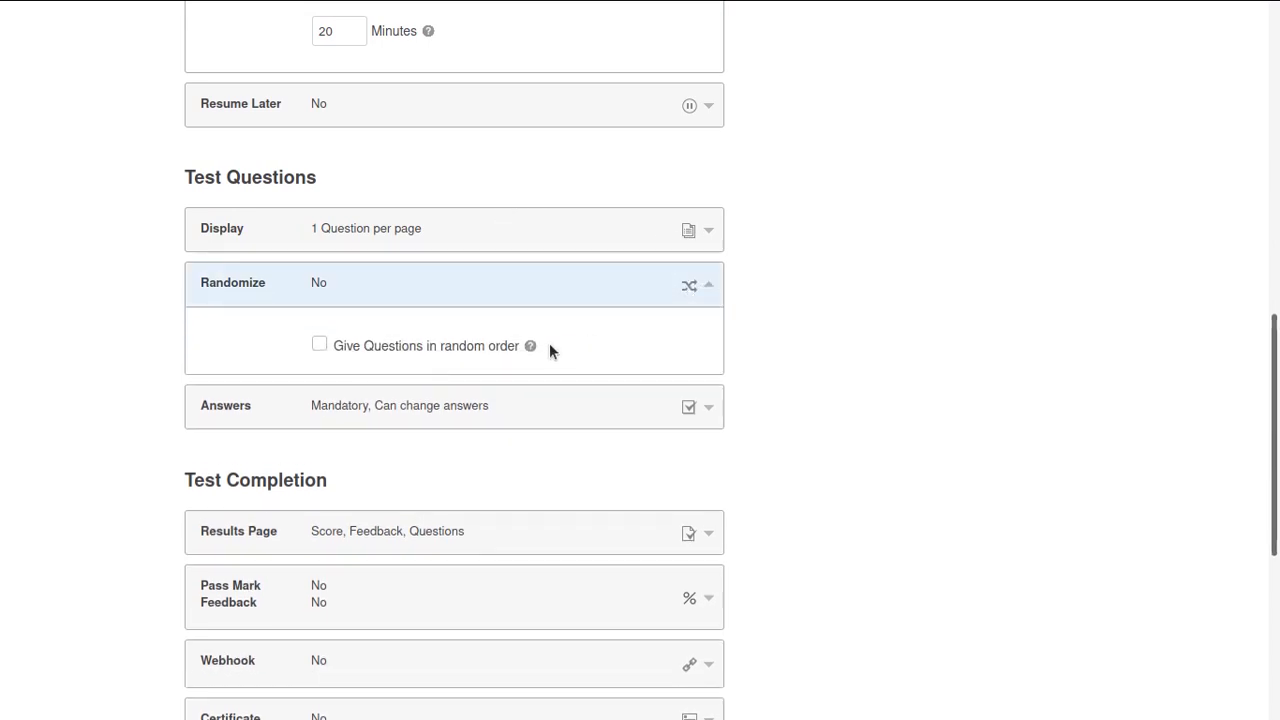
pyautogui.click(320, 346)
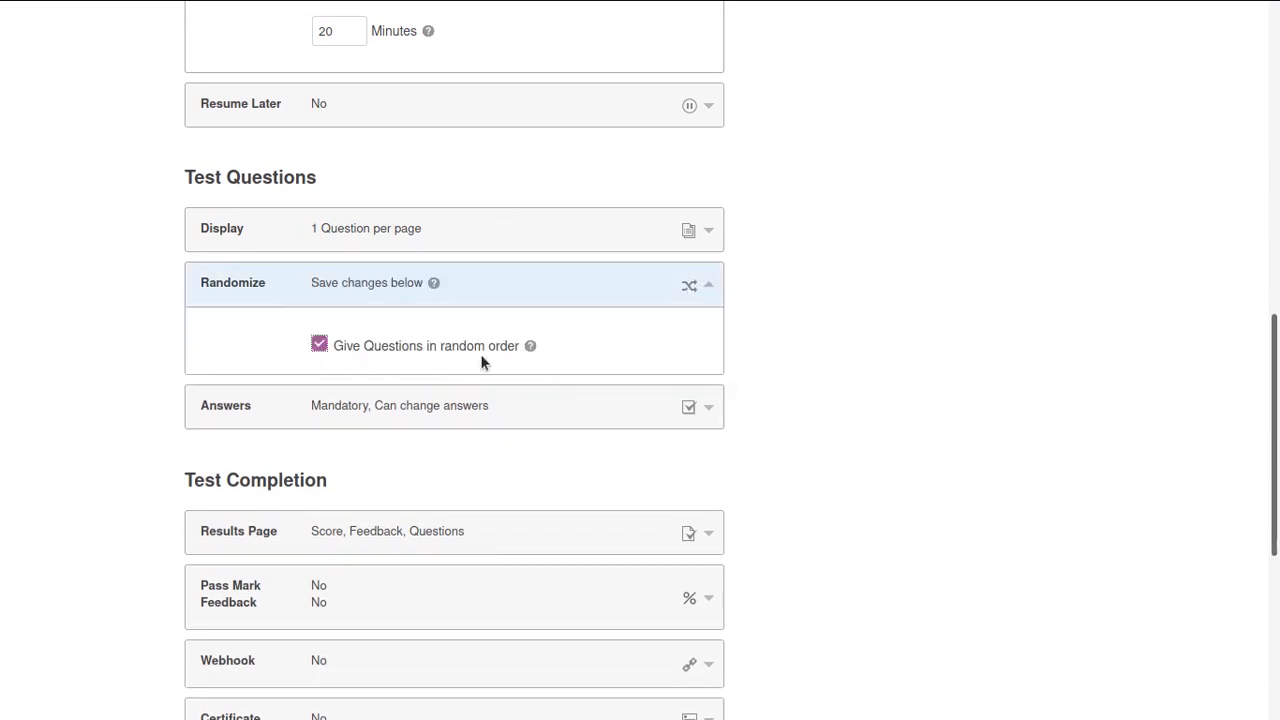
pyautogui.click(709, 411)
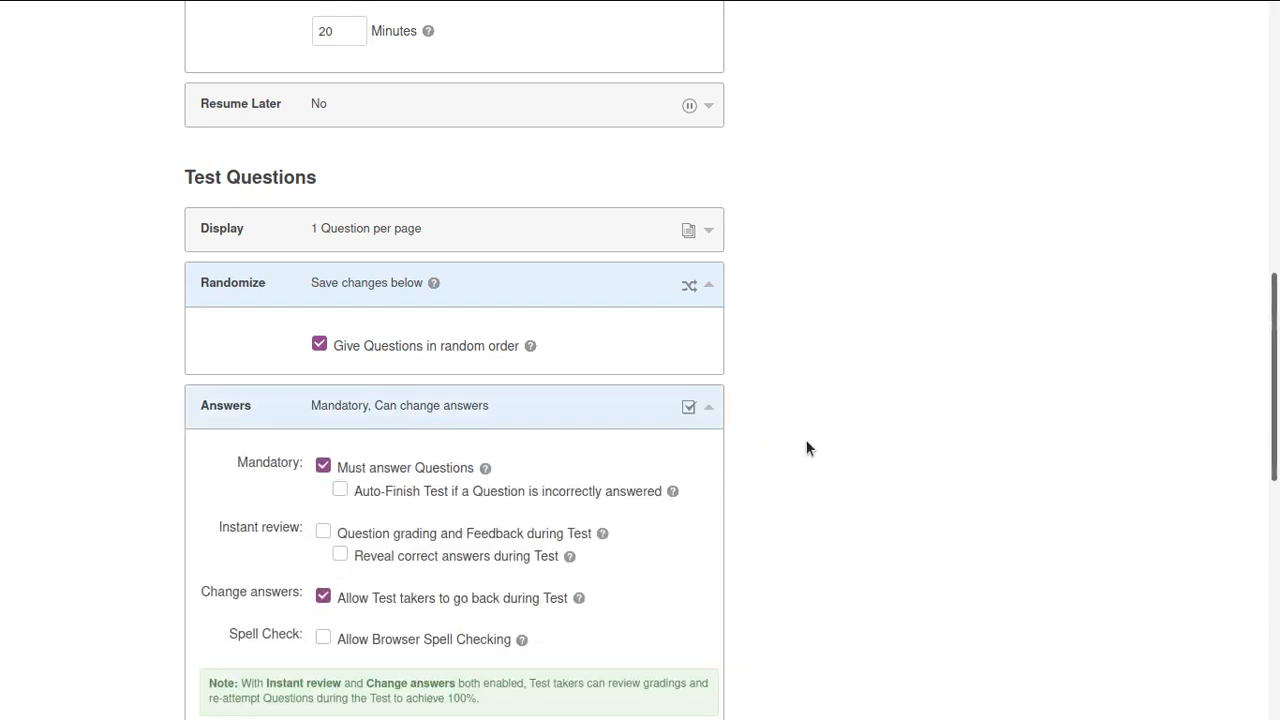
pyautogui.scroll(-1, 828, 463)
pyautogui.scroll(-1, 827, 458)
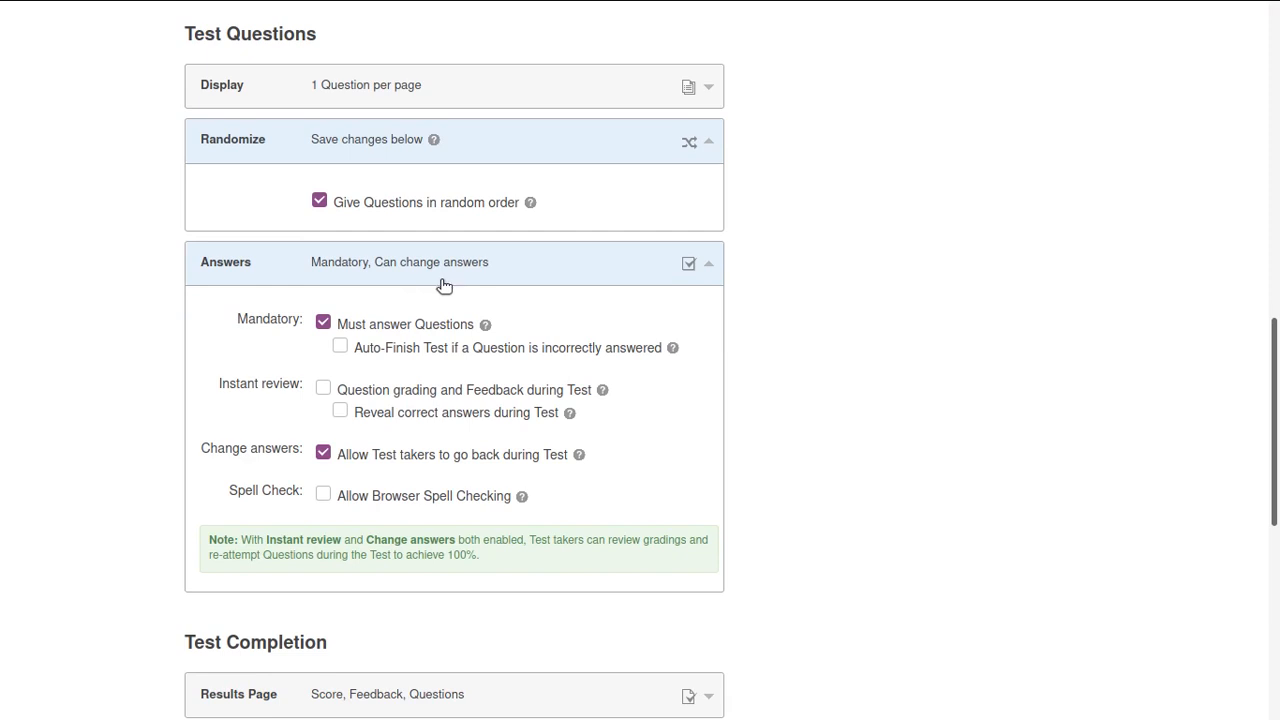
pyautogui.click(322, 322)
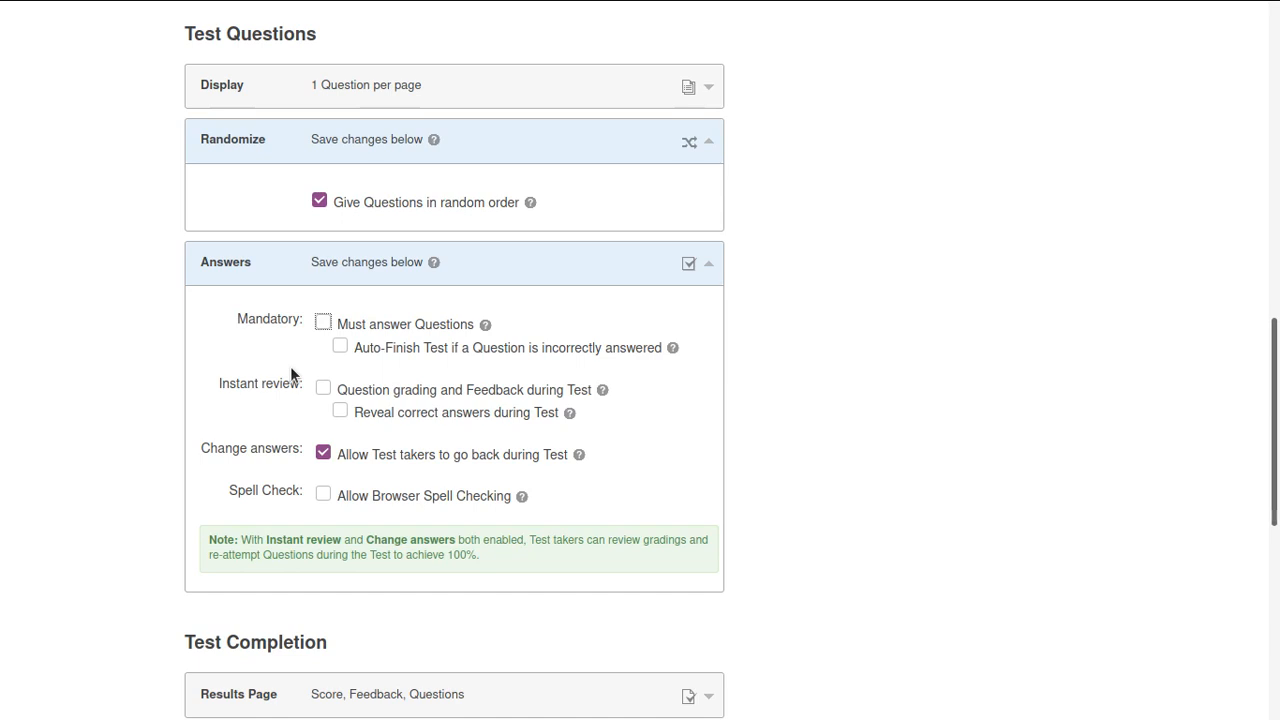
pyautogui.scroll(-1, 291, 373)
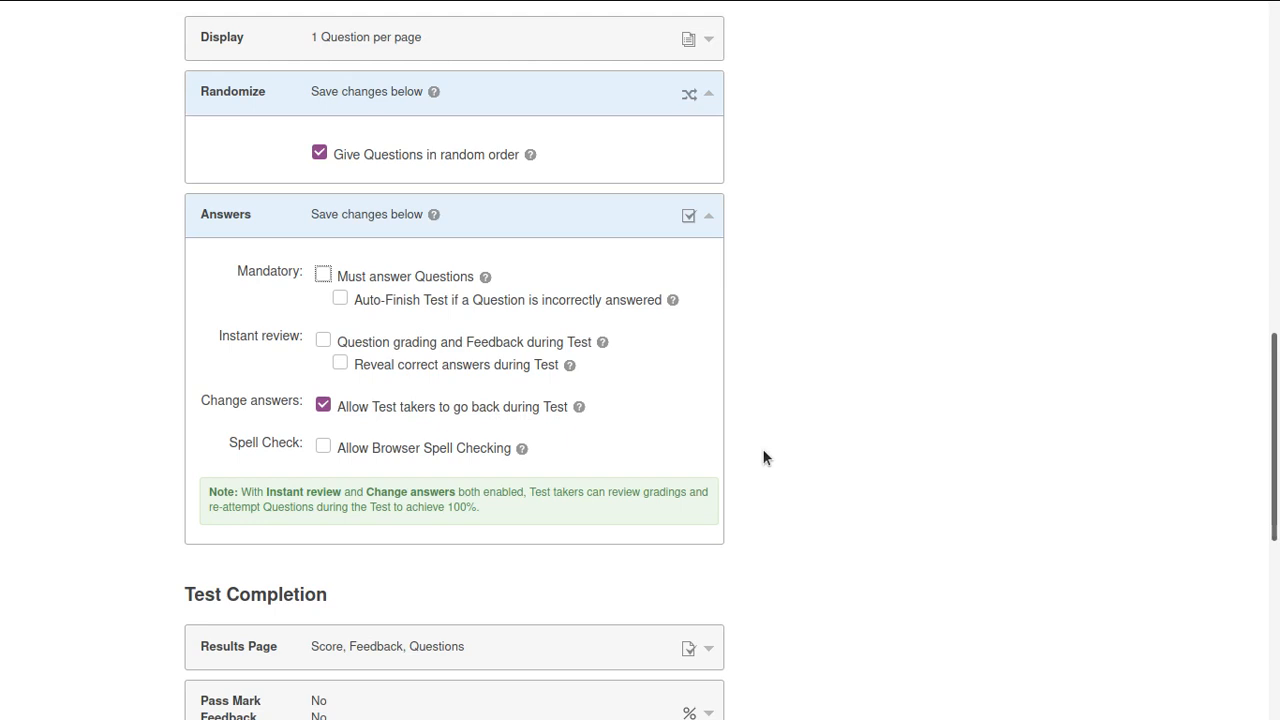
pyautogui.scroll(-5, 764, 457)
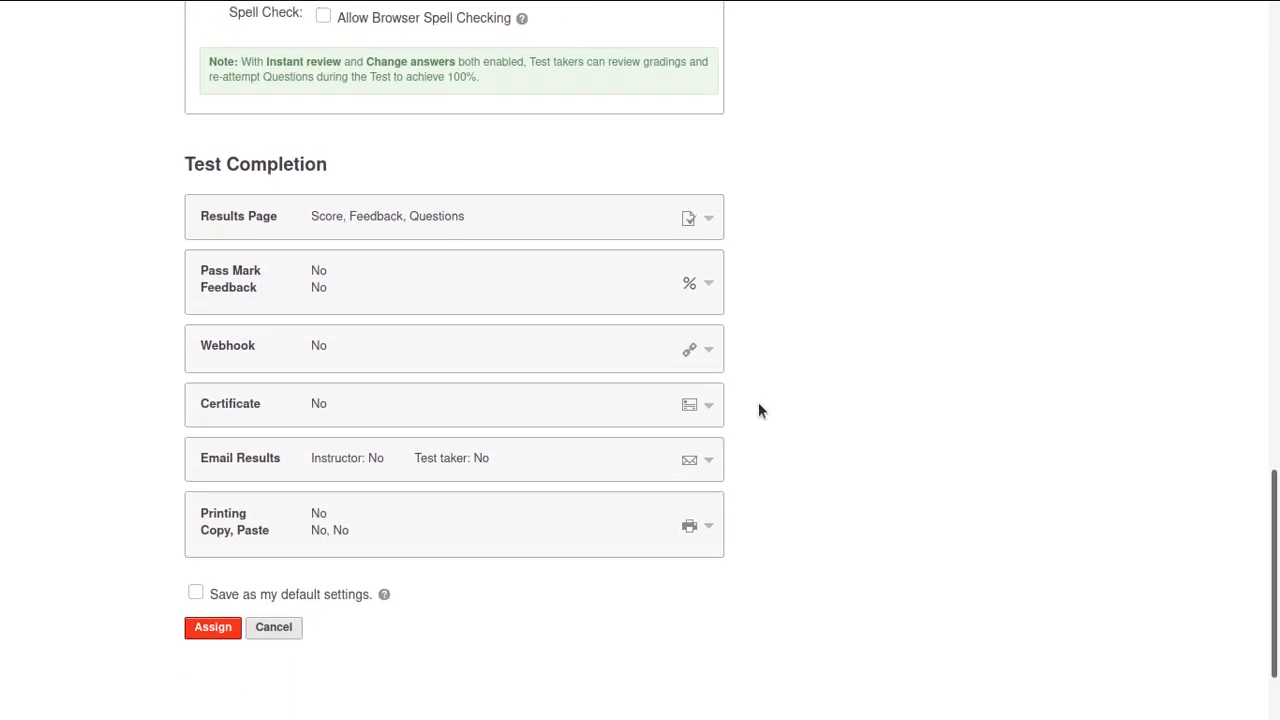
# Hide points, percentage score, custom feedback and graded questions from the results page
pyautogui.click(708, 220)
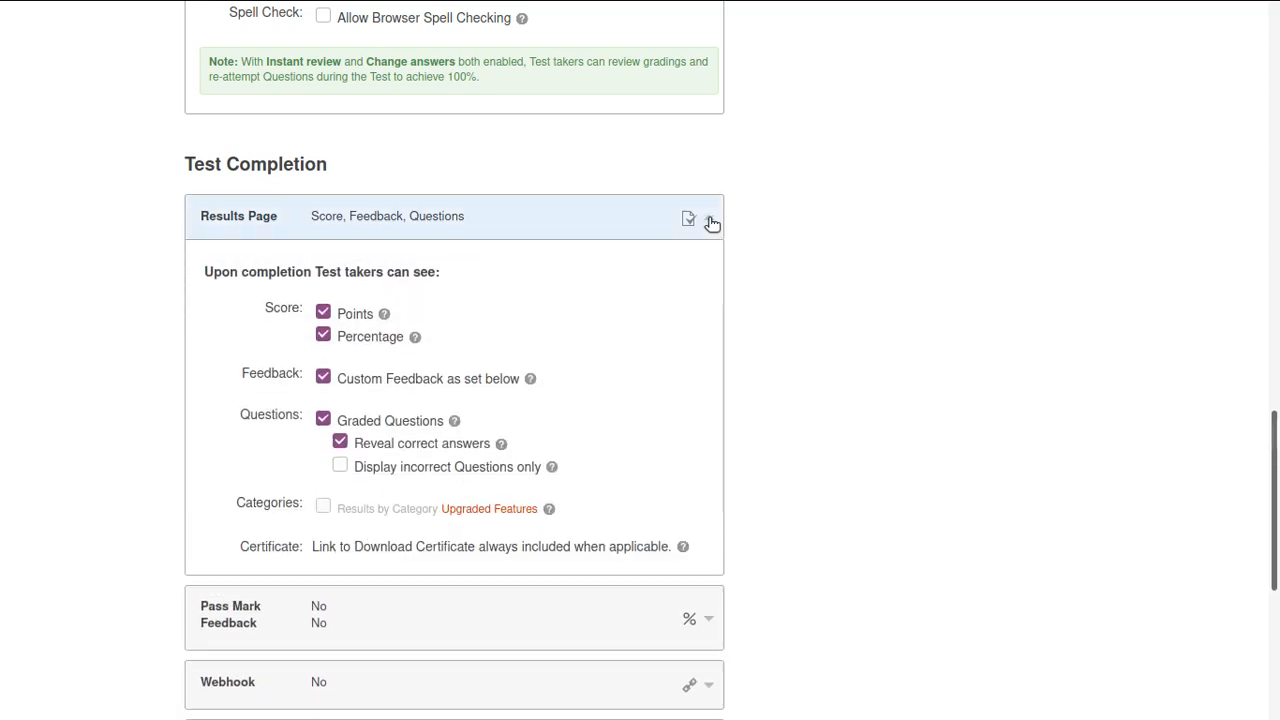
pyautogui.click(324, 314)
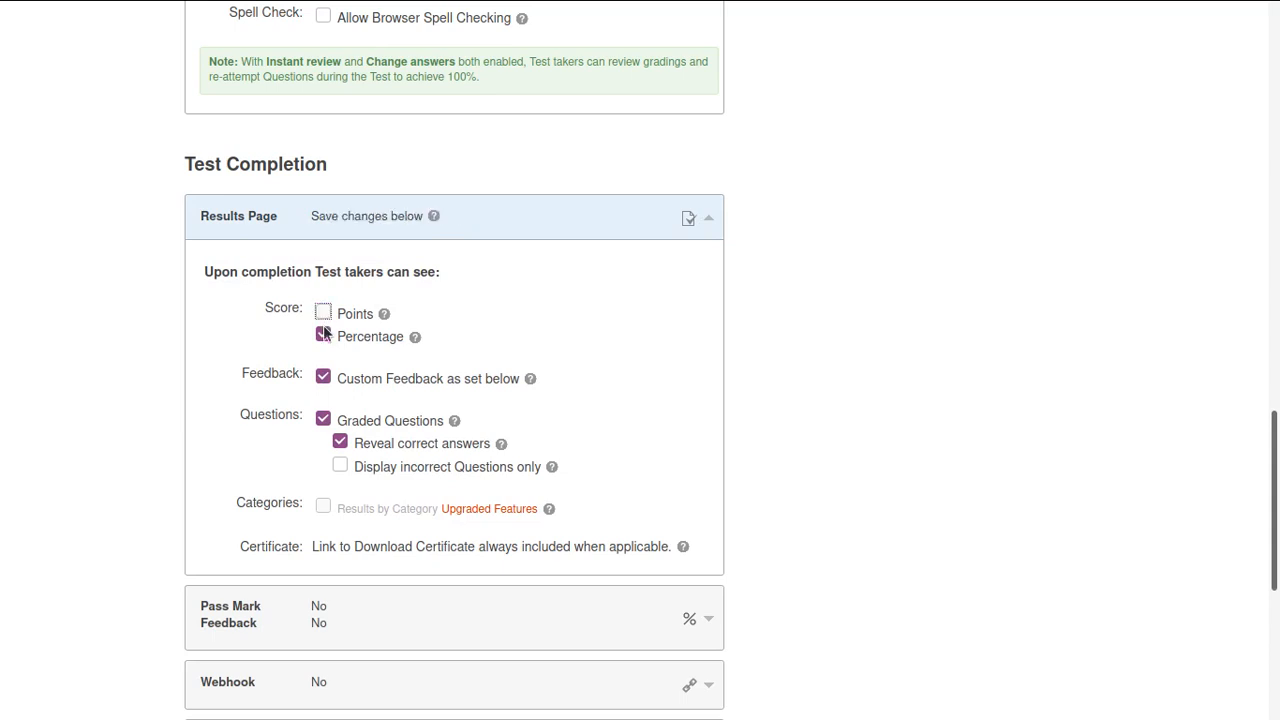
pyautogui.click(323, 336)
pyautogui.click(322, 379)
pyautogui.click(323, 420)
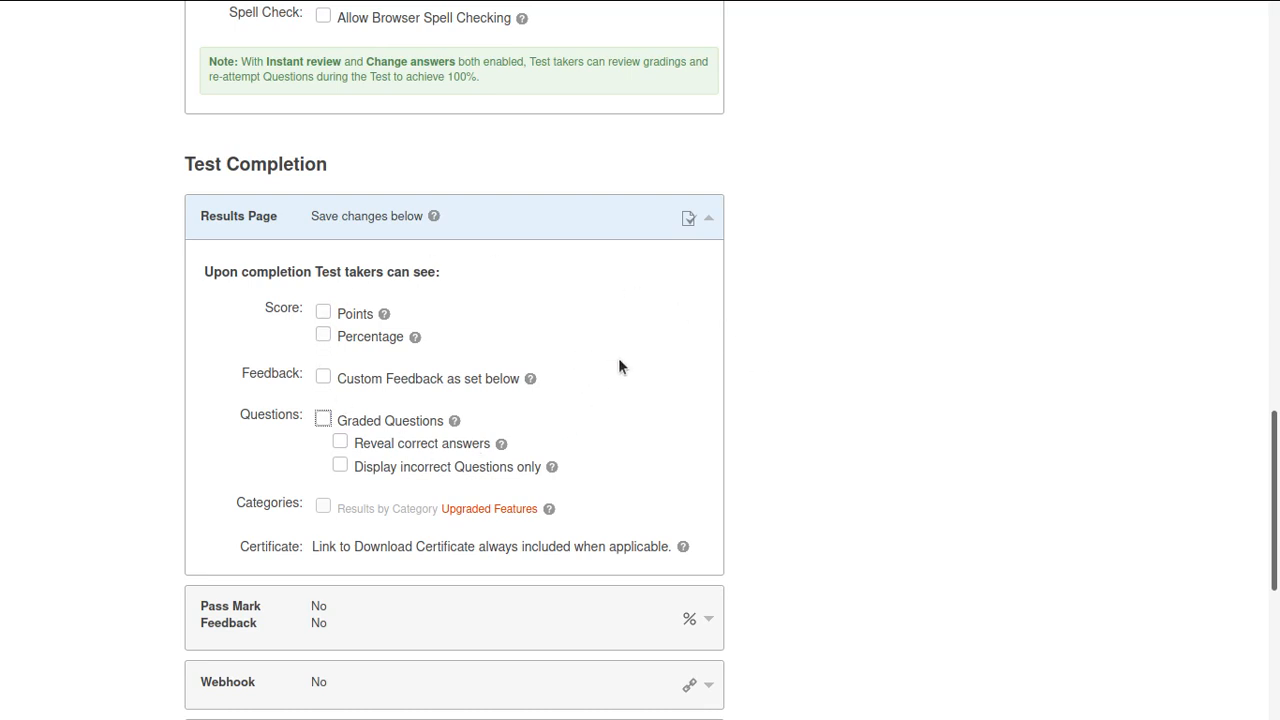
pyautogui.scroll(-5, 767, 417)
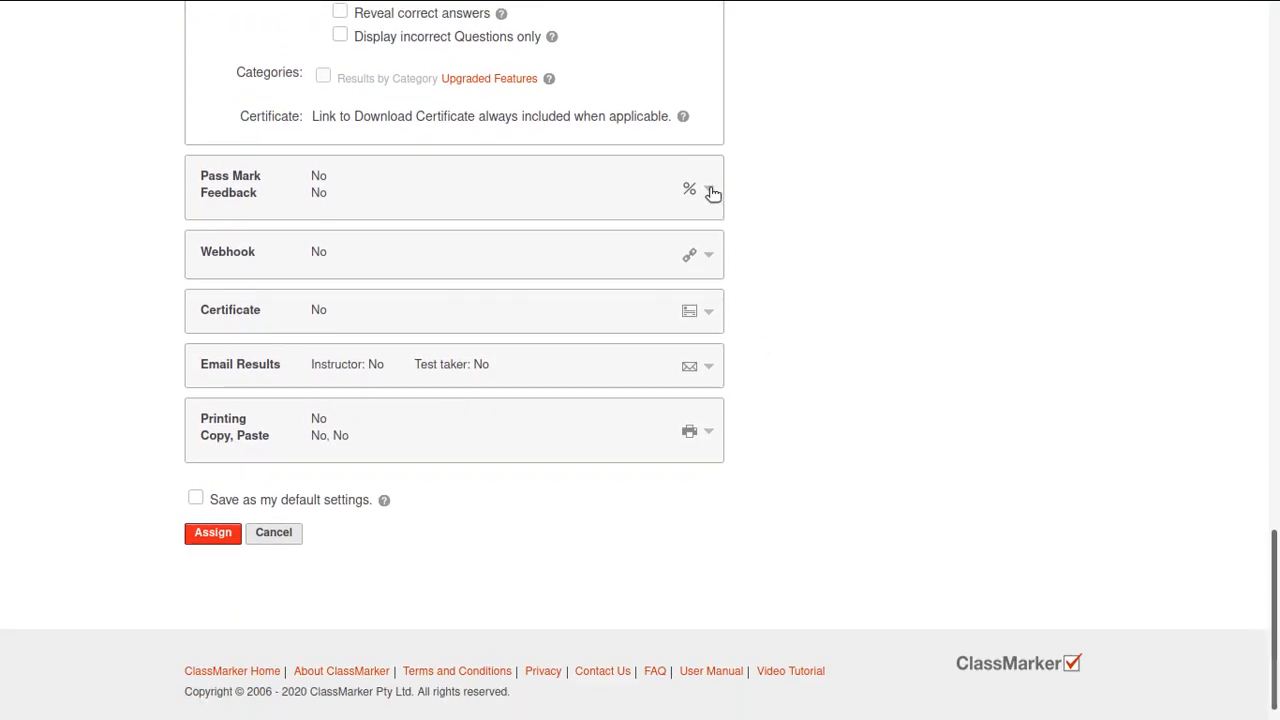
# Check the pass mark settings, then expand and collapse the Printing / Copy, Paste panel
pyautogui.click(710, 192)
pyautogui.click(710, 192)
pyautogui.scroll(-1, 775, 291)
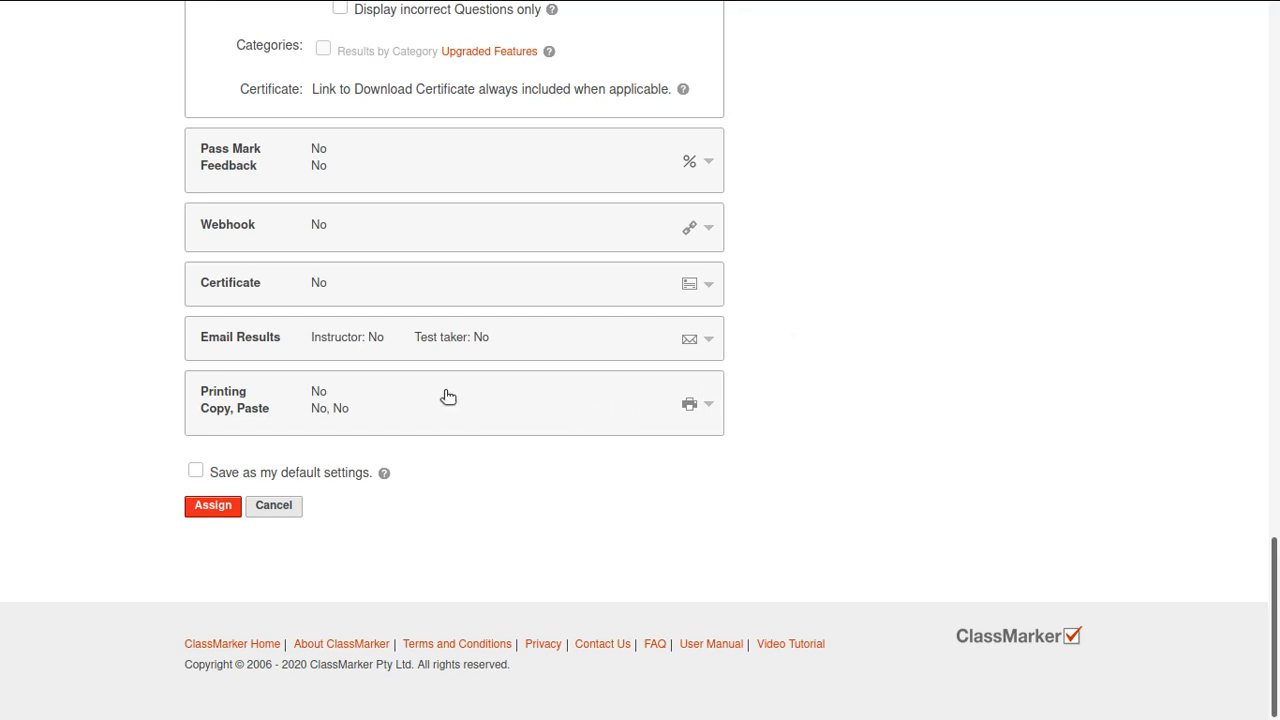
pyautogui.click(716, 406)
pyautogui.scroll(-2, 819, 497)
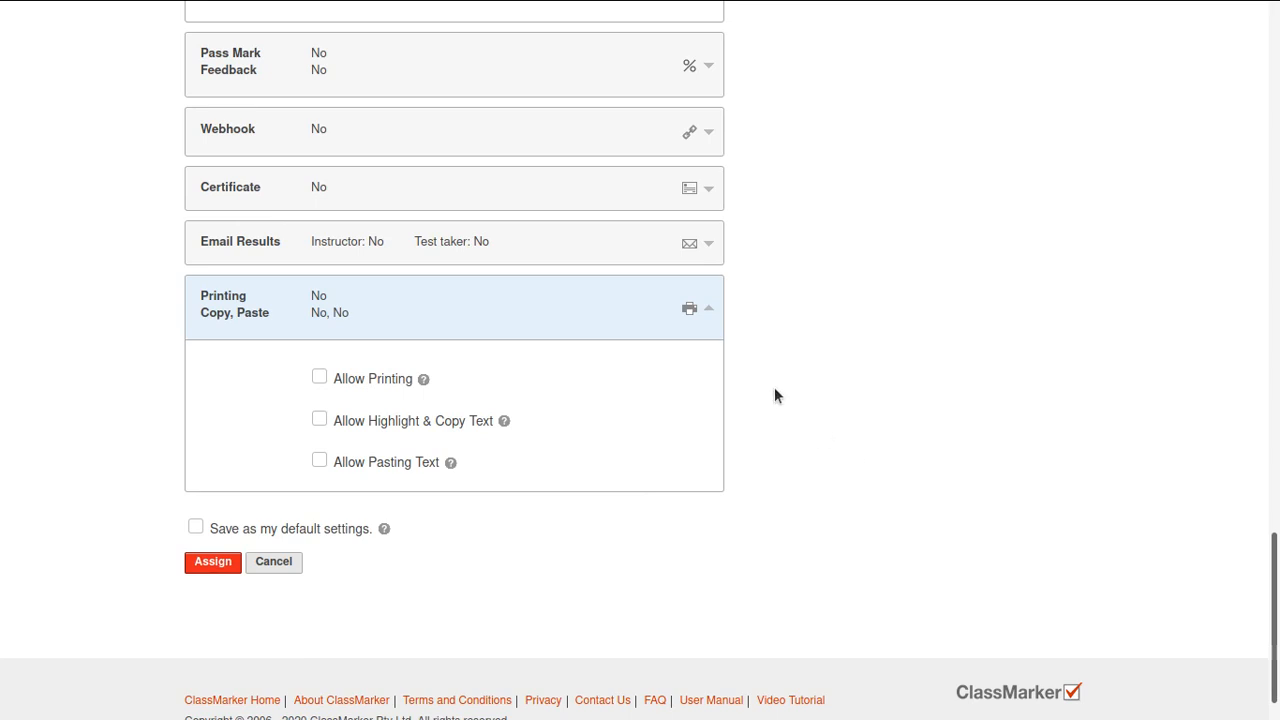
pyautogui.click(703, 318)
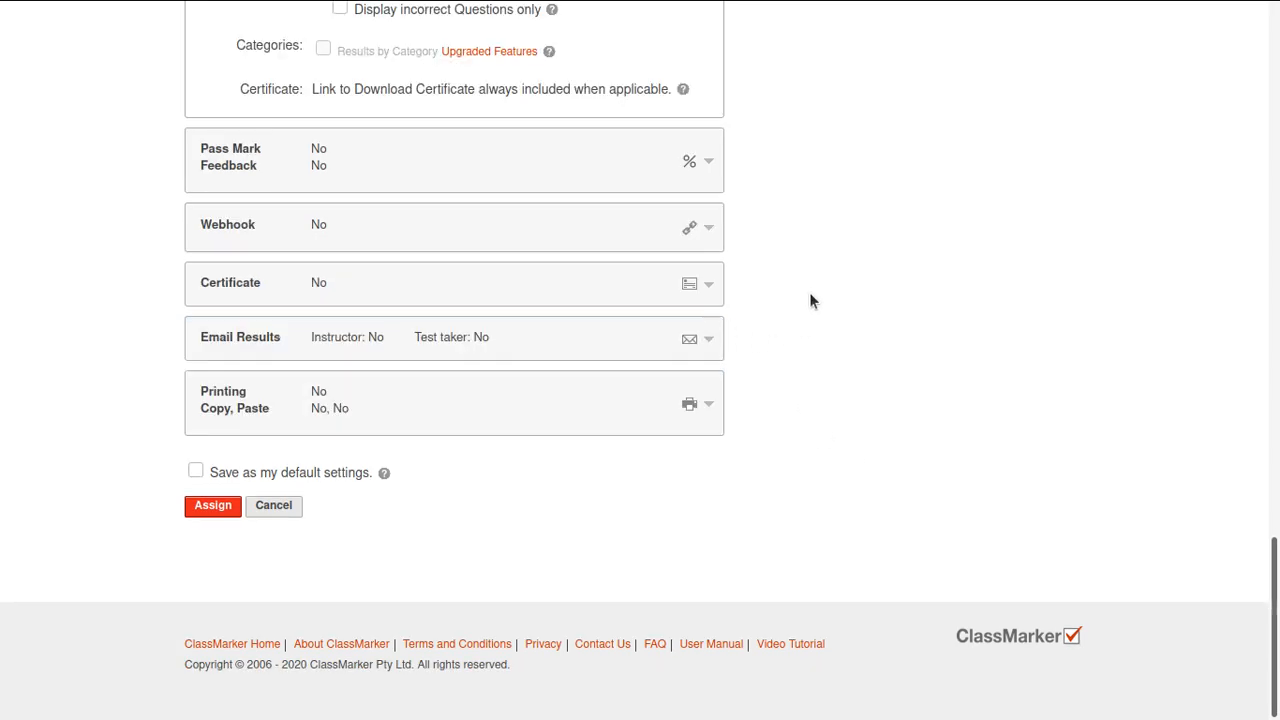
pyautogui.scroll(10, 811, 283)
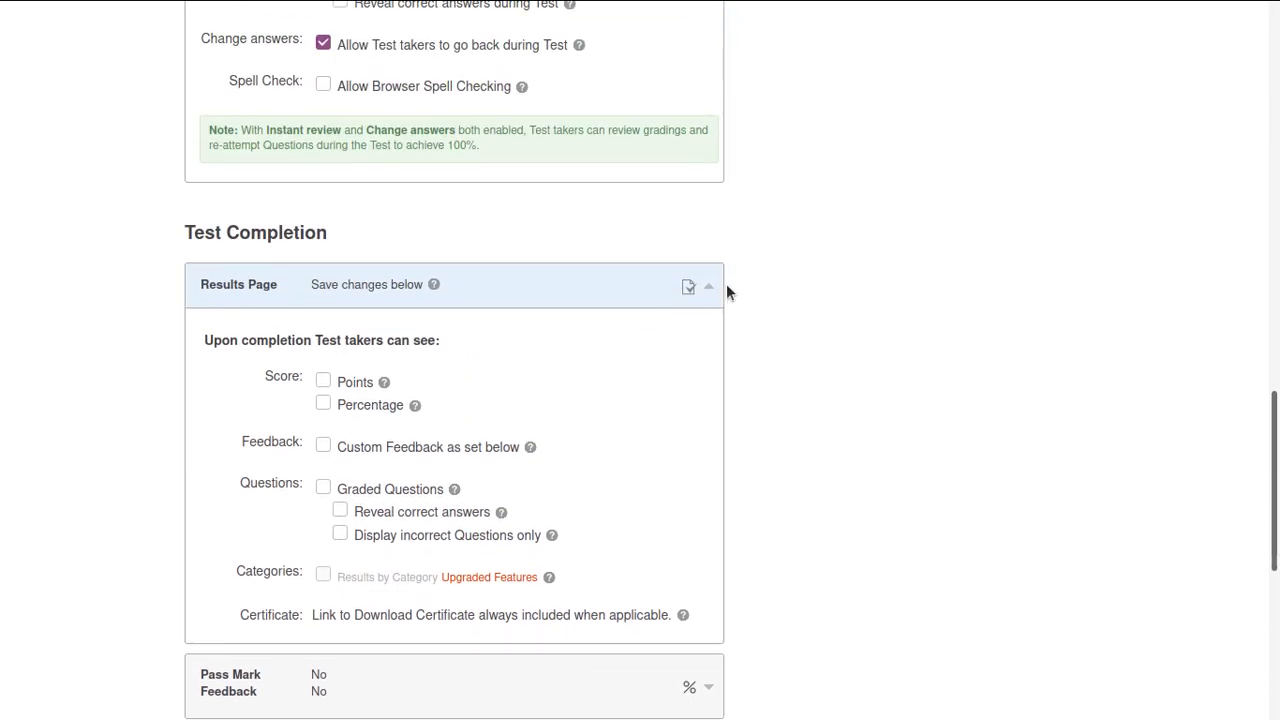
# Fold up the Results Page, Answers, Randomize and Time Limit panels, then scroll to the bottom
pyautogui.click(711, 290)
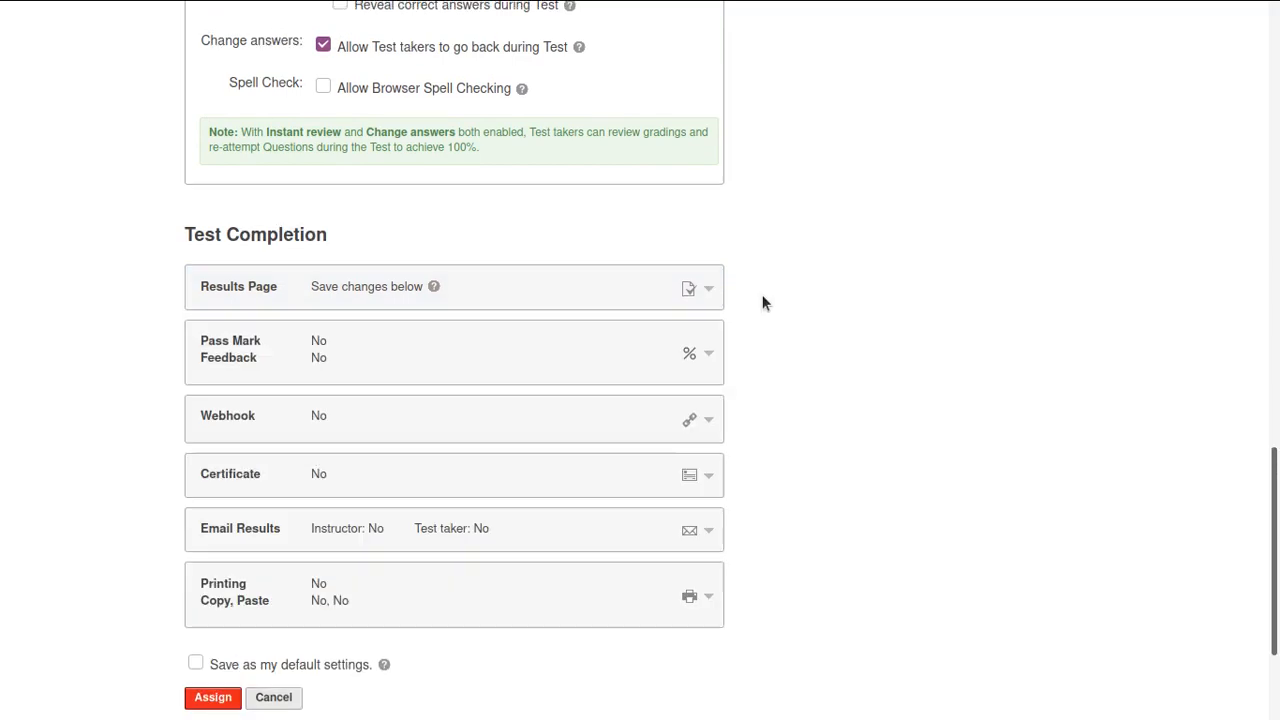
pyautogui.scroll(5, 762, 300)
pyautogui.scroll(1, 762, 303)
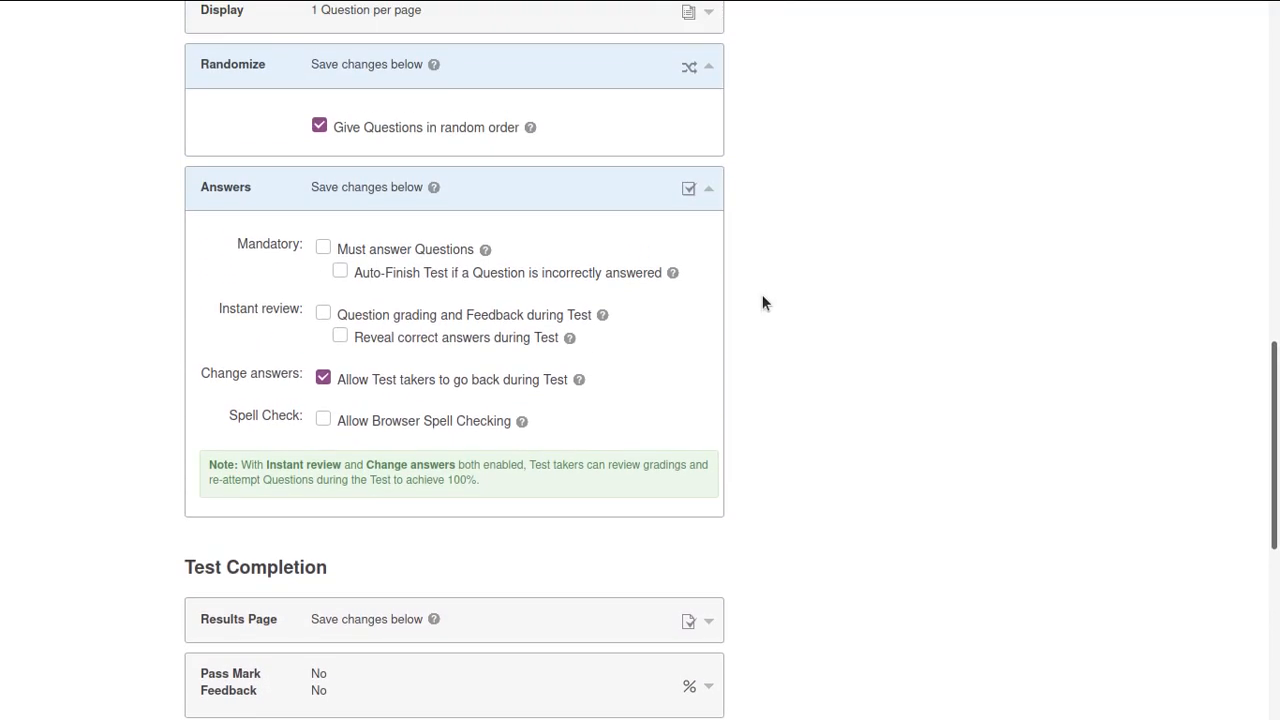
pyautogui.click(709, 191)
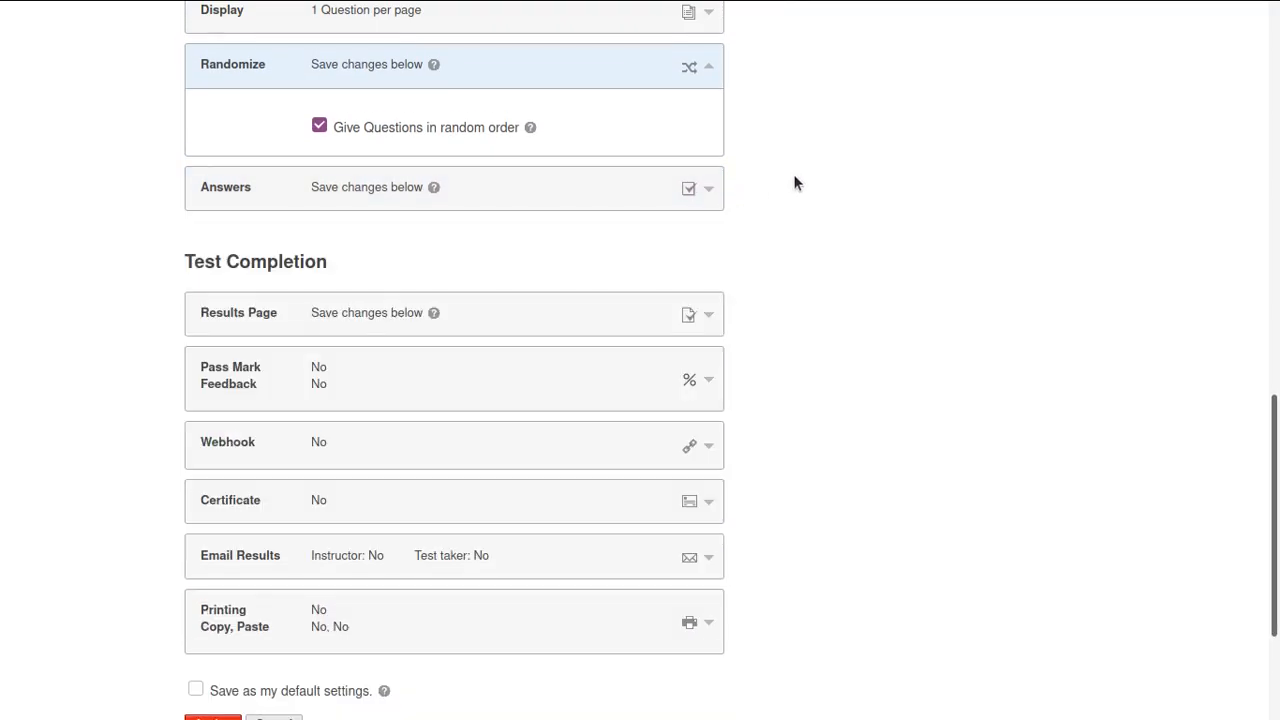
pyautogui.scroll(2, 794, 180)
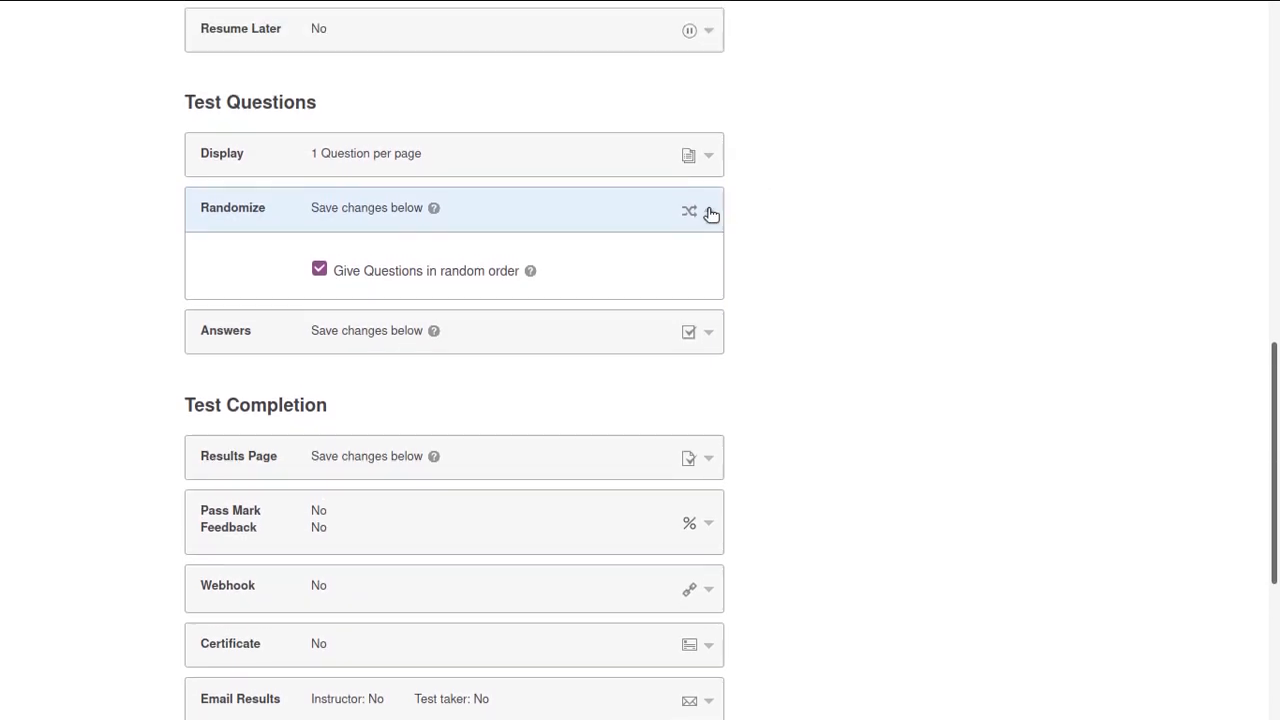
pyautogui.click(710, 209)
pyautogui.scroll(3, 774, 195)
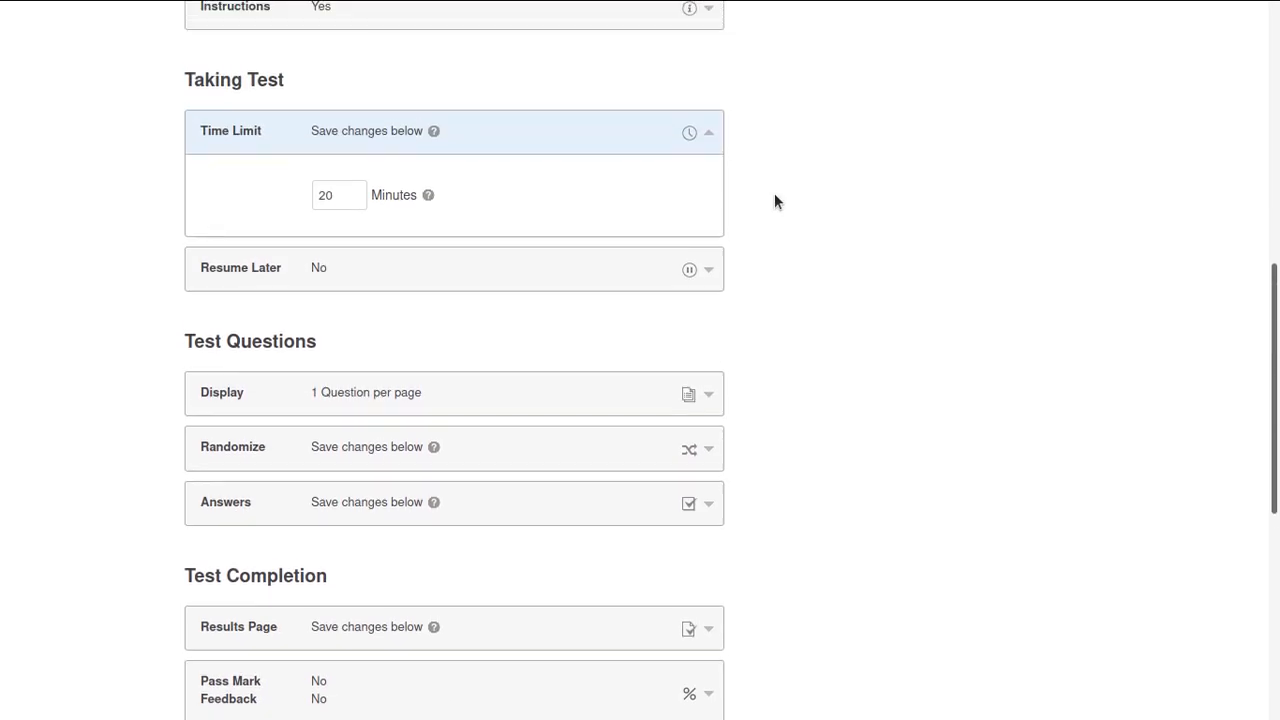
pyautogui.click(709, 134)
pyautogui.scroll(4, 808, 186)
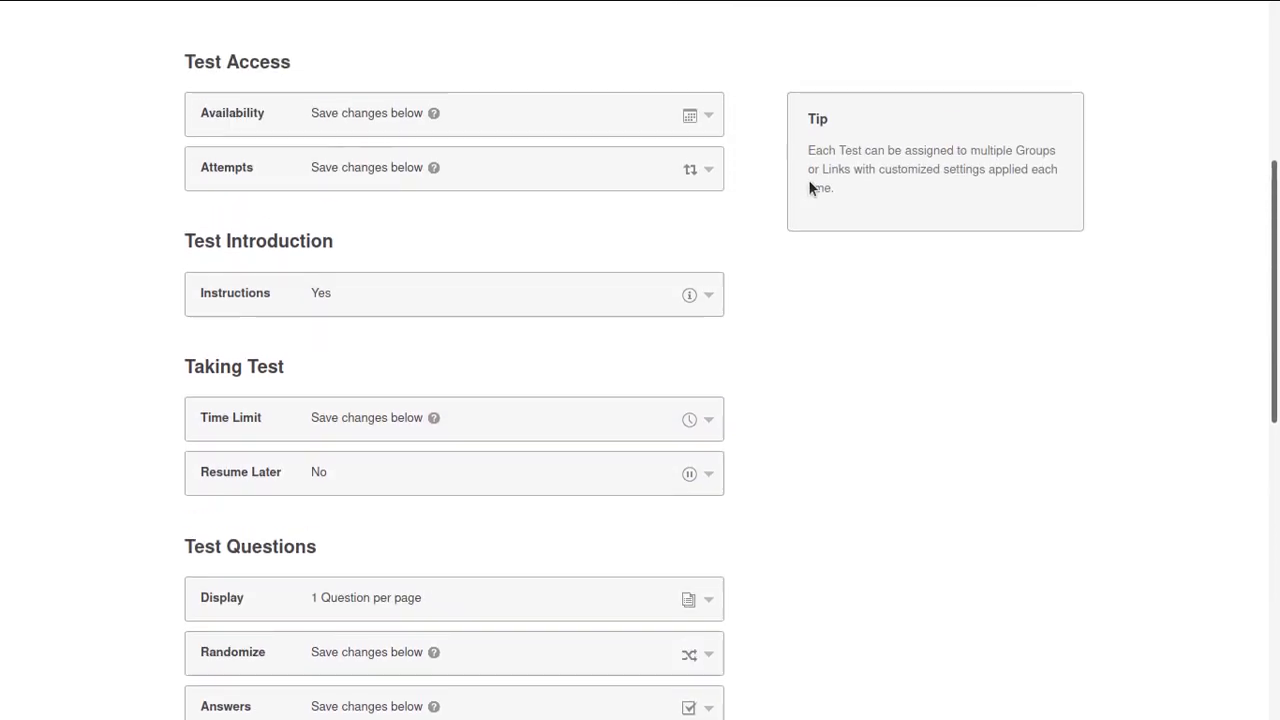
pyautogui.scroll(2, 810, 188)
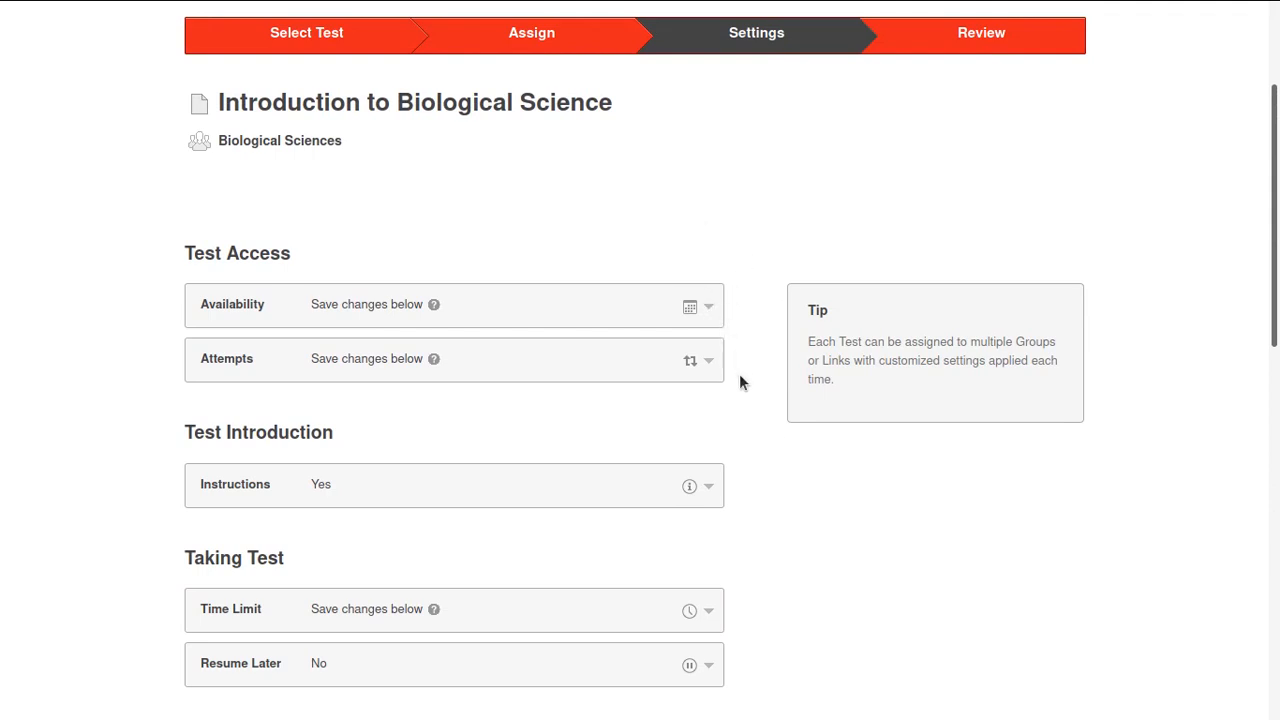
pyautogui.scroll(-6, 745, 424)
pyautogui.scroll(-9, 744, 423)
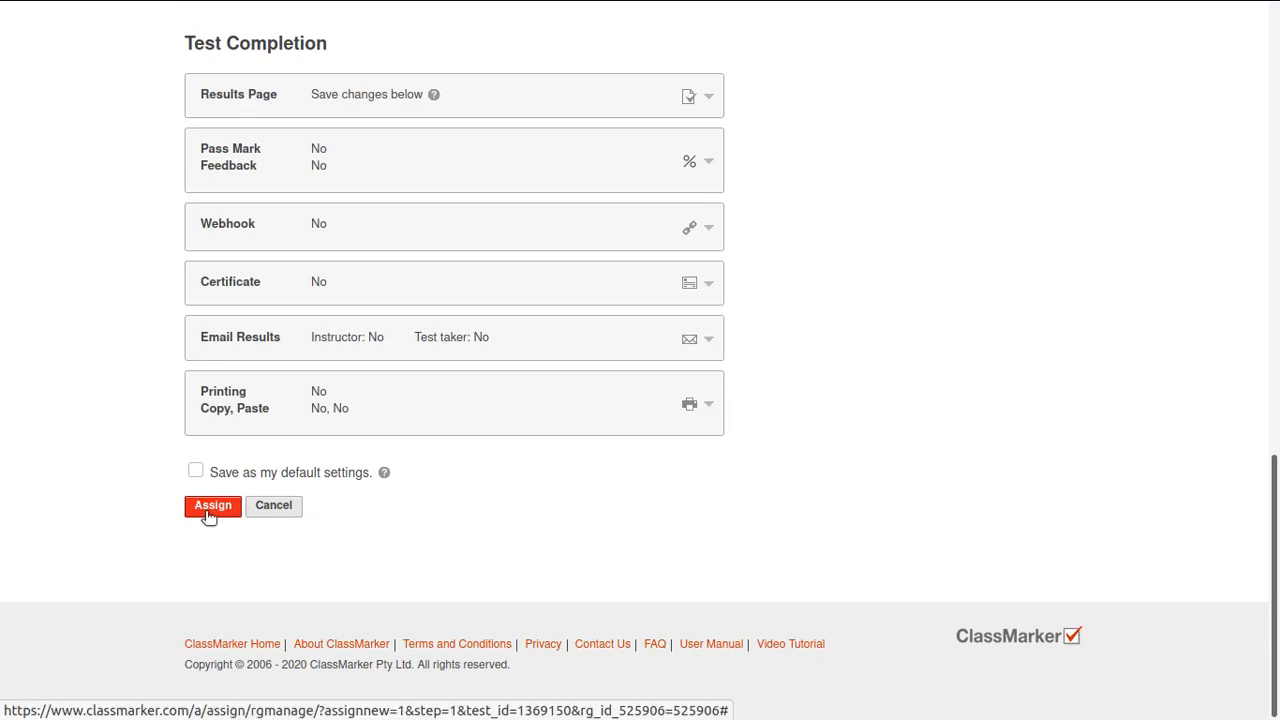
# Save these settings as defaults and assign the test to Biological Sciences
pyautogui.click(195, 470)
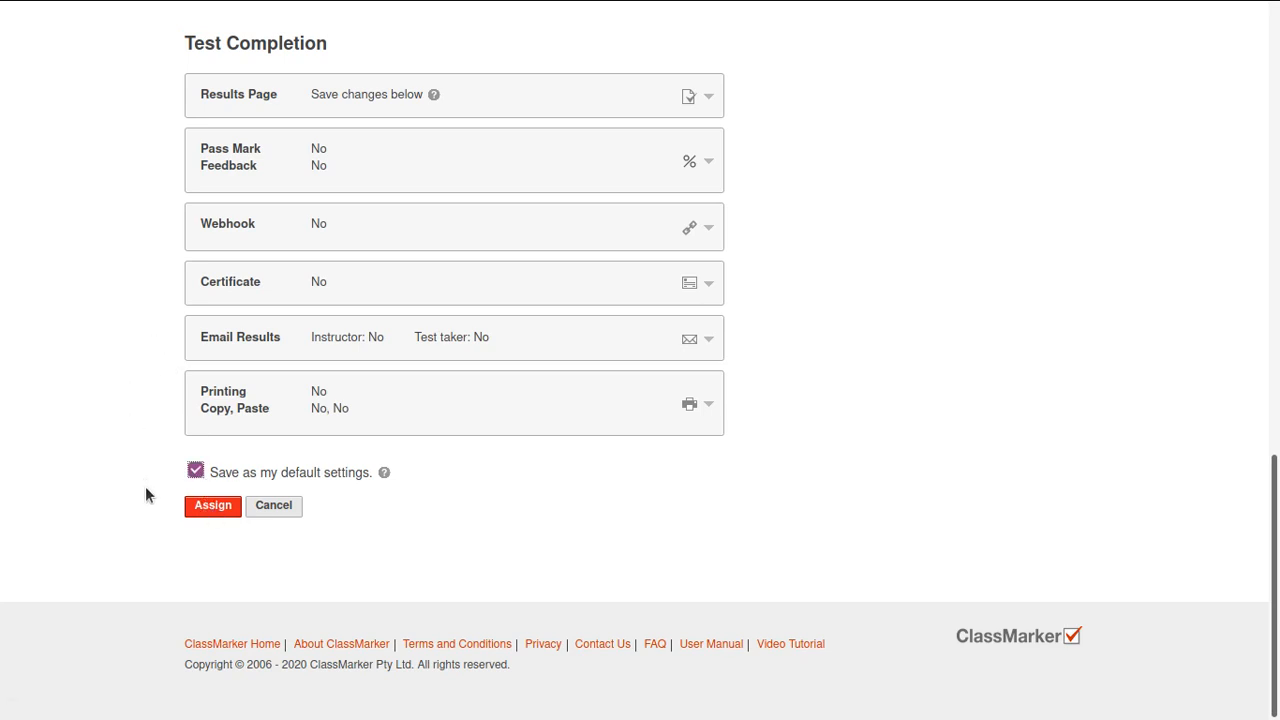
pyautogui.click(214, 506)
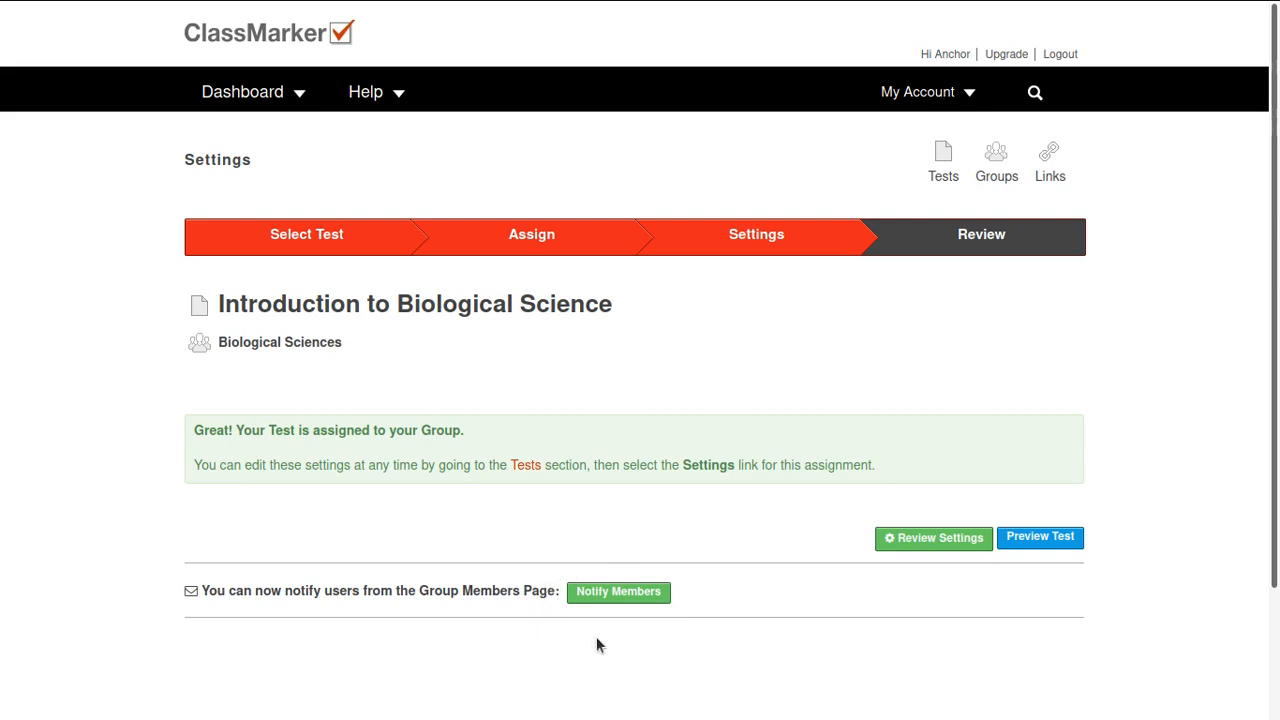
# Open the group's member page, check its 1 assigned test, and choose Add Members
pyautogui.click(620, 595)
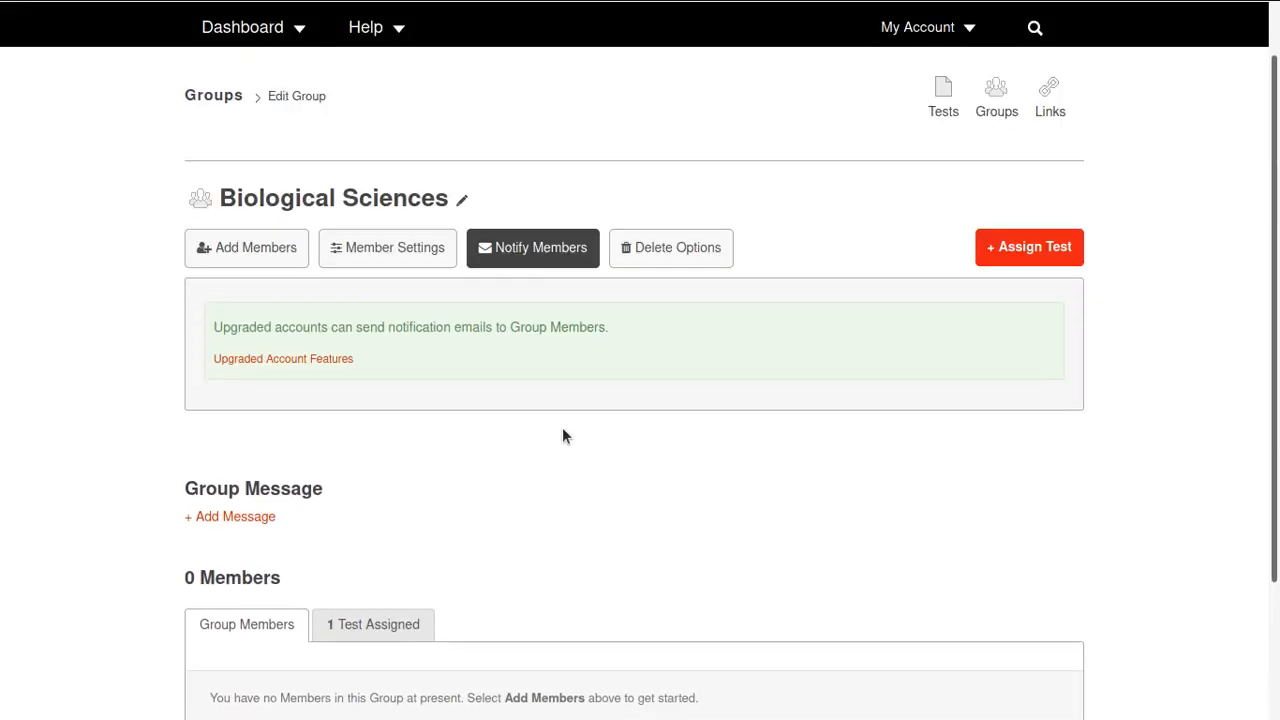
pyautogui.scroll(-3, 562, 430)
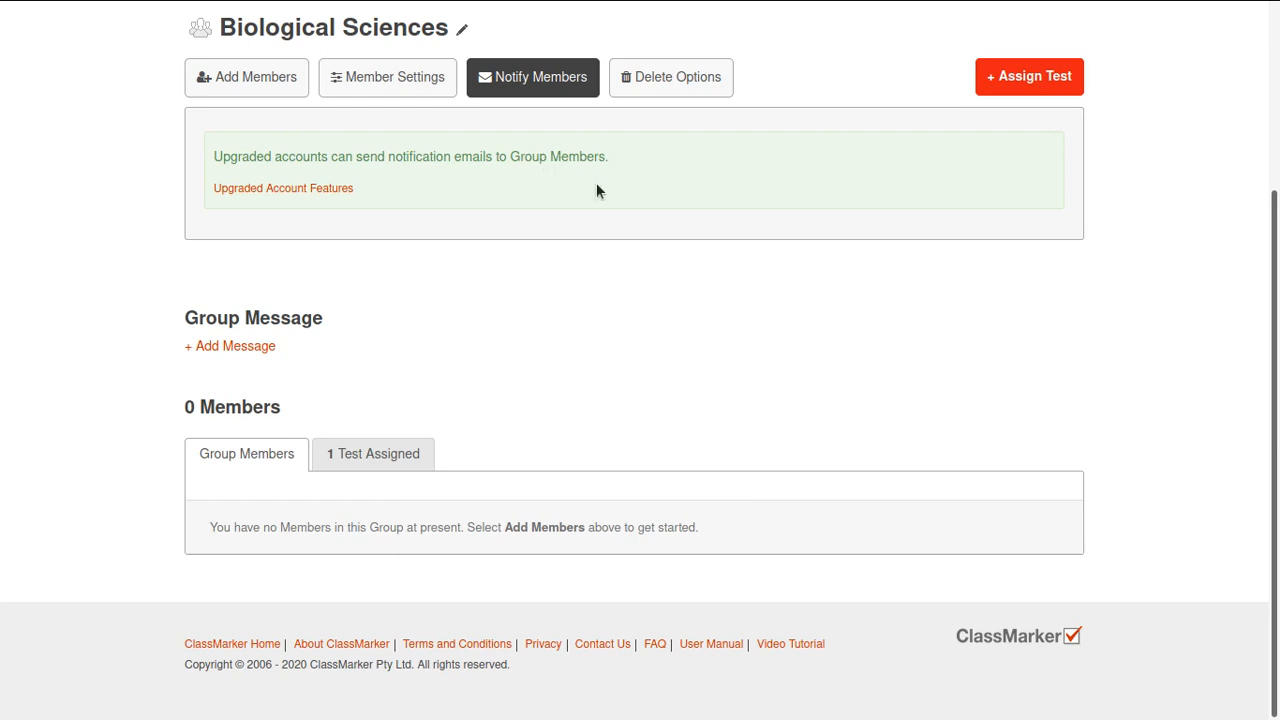
pyautogui.click(376, 453)
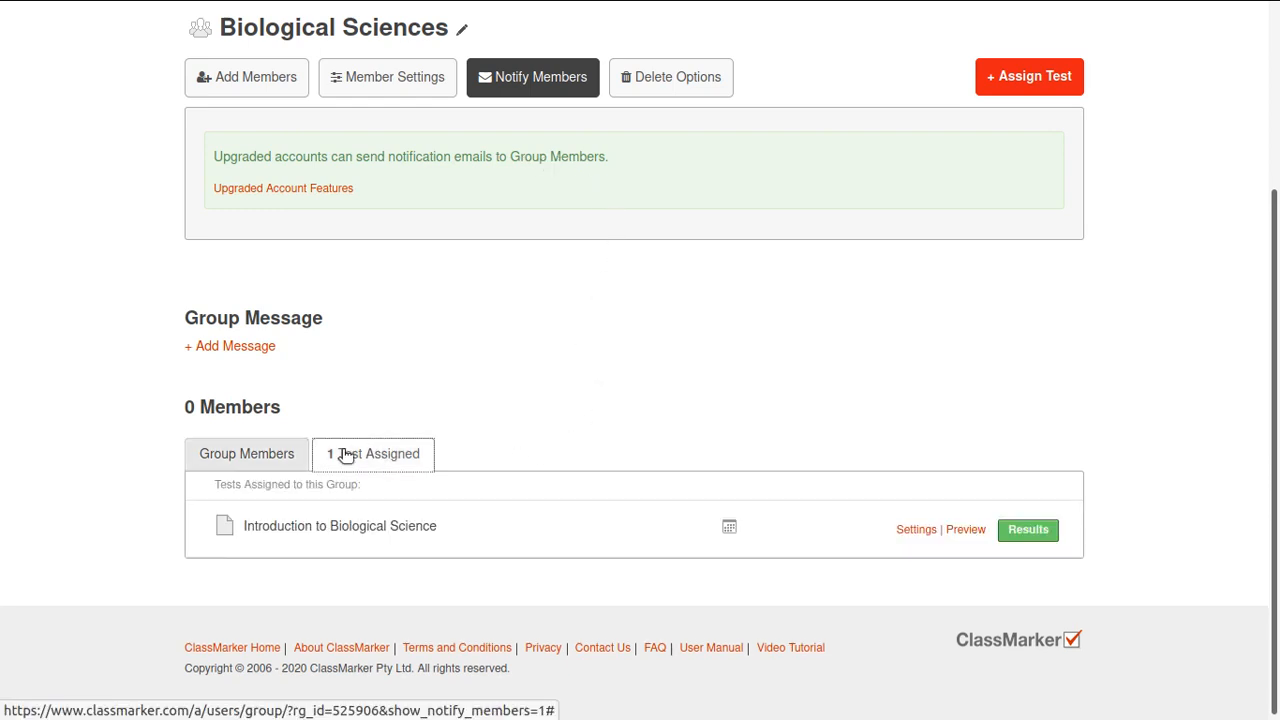
pyautogui.click(257, 454)
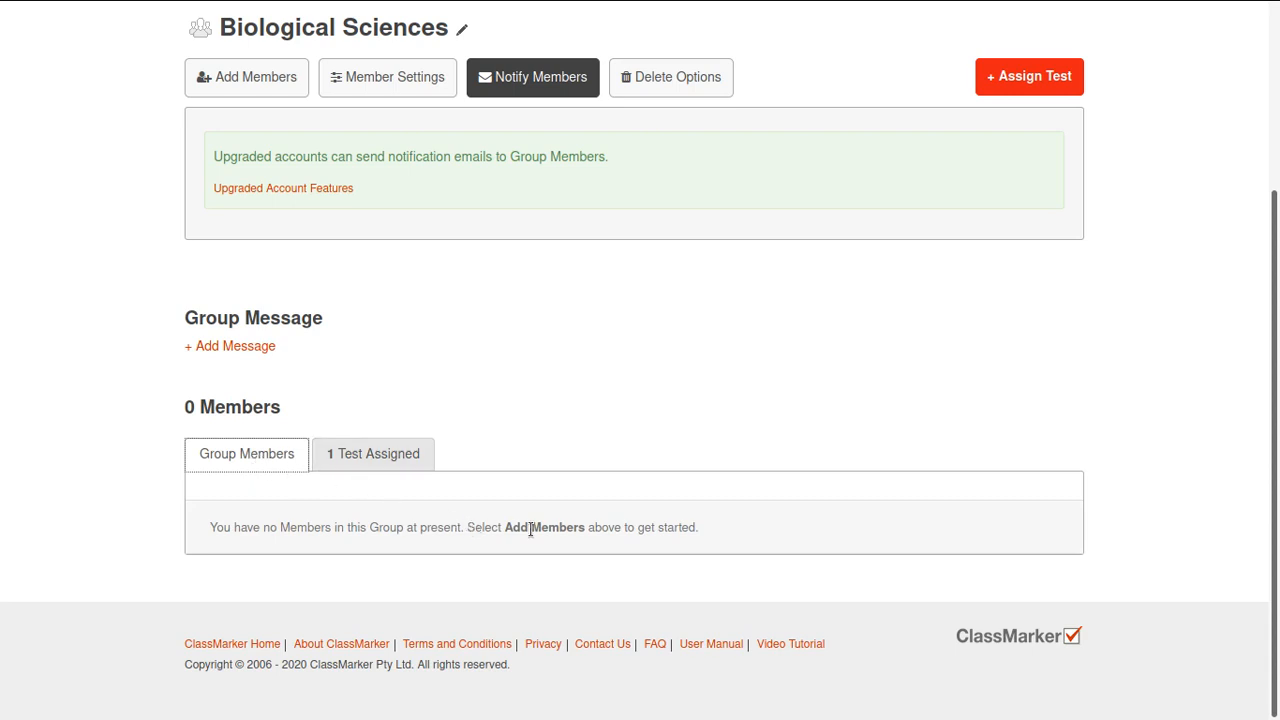
pyautogui.click(268, 82)
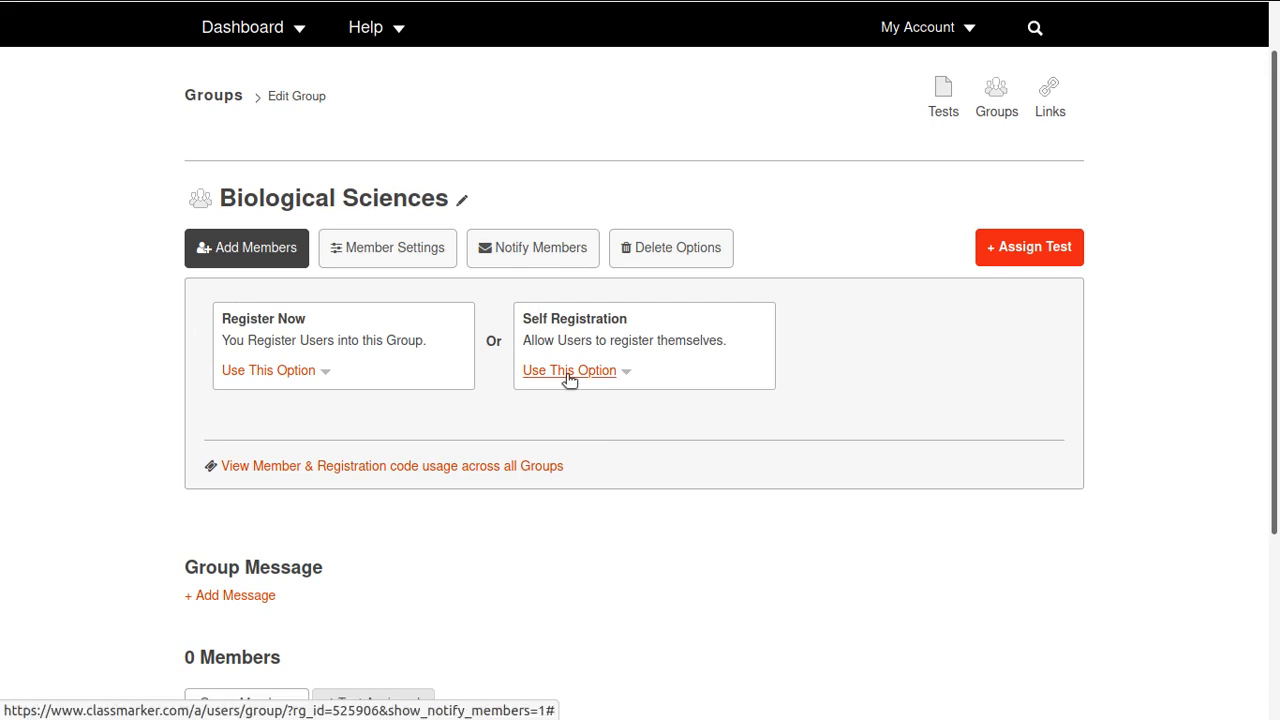
# Choose the Register Now option to enter members manually
pyautogui.click(277, 372)
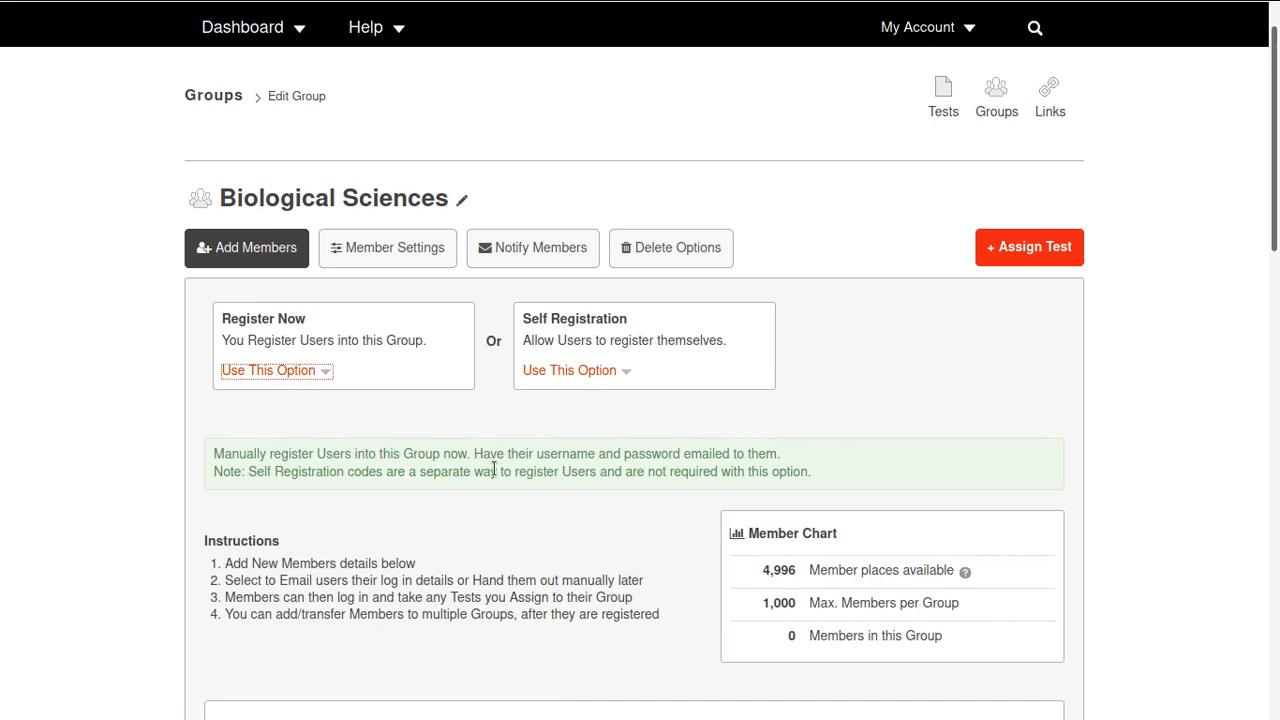
pyautogui.scroll(-5, 493, 469)
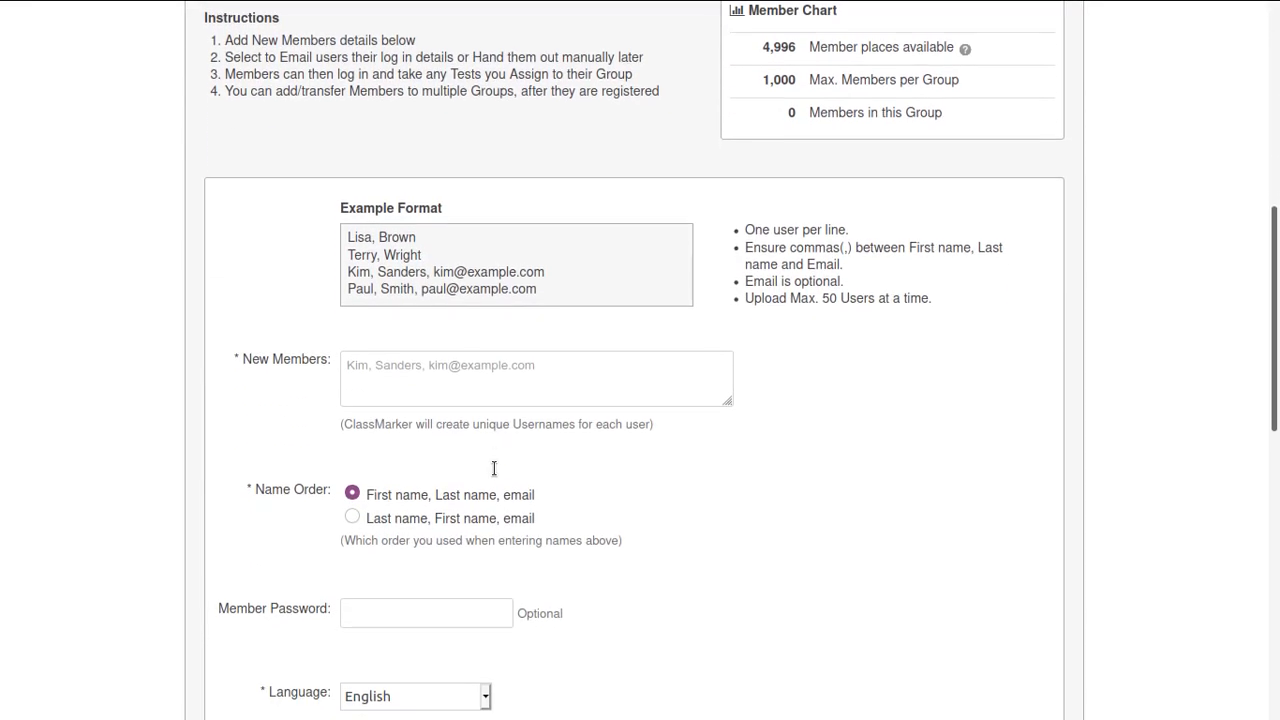
pyautogui.click(433, 366)
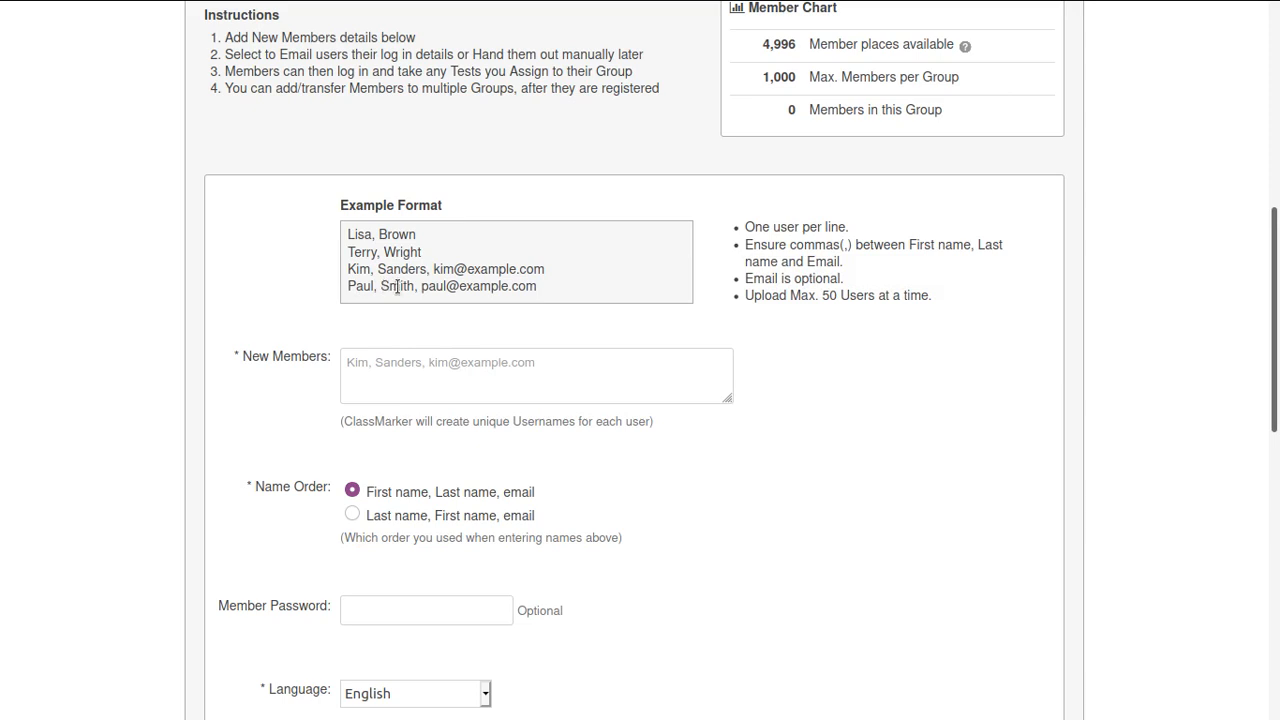
pyautogui.click(422, 357)
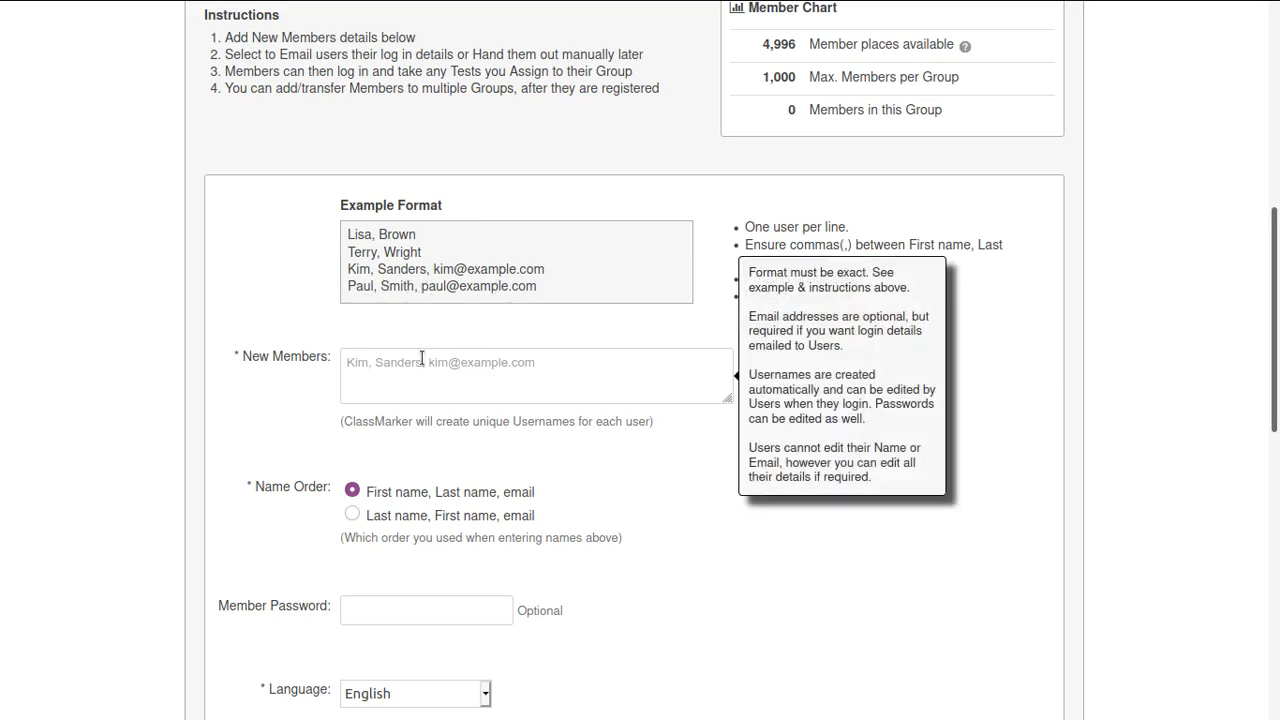
# Enter the first member's name, student ID and e-mail on one line
pyautogui.write('Ekundayo')
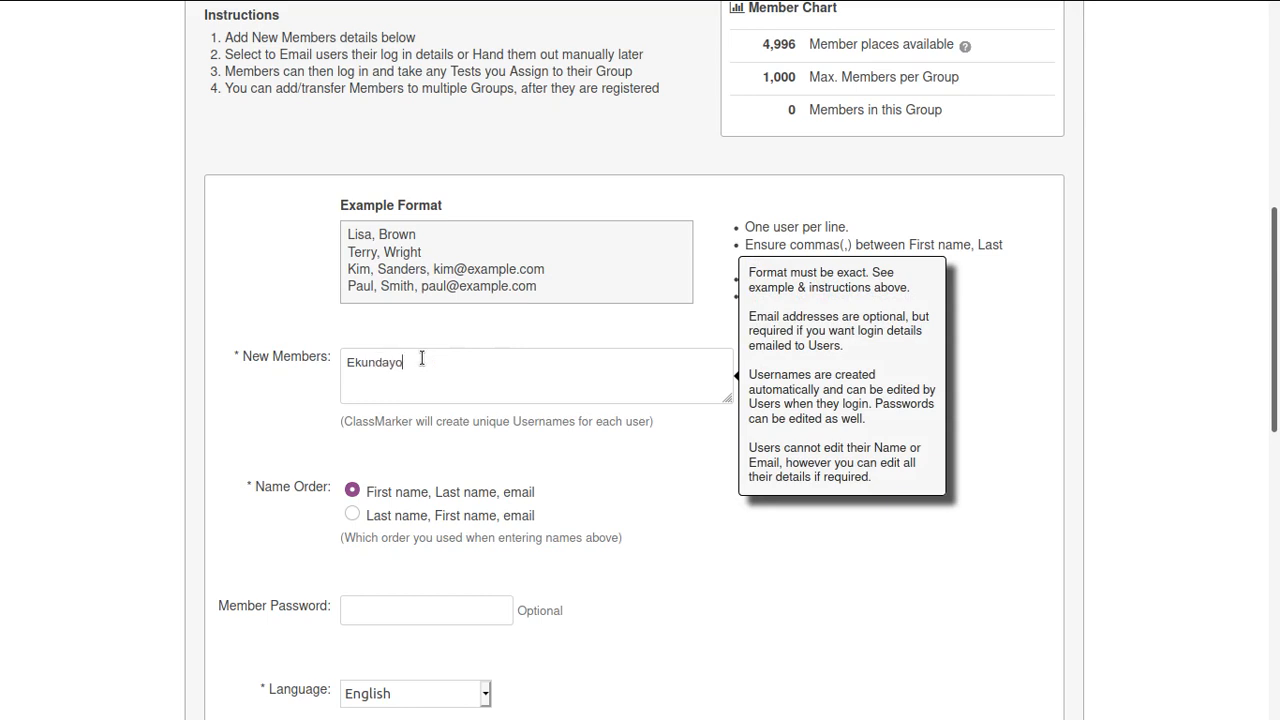
pyautogui.write(',')
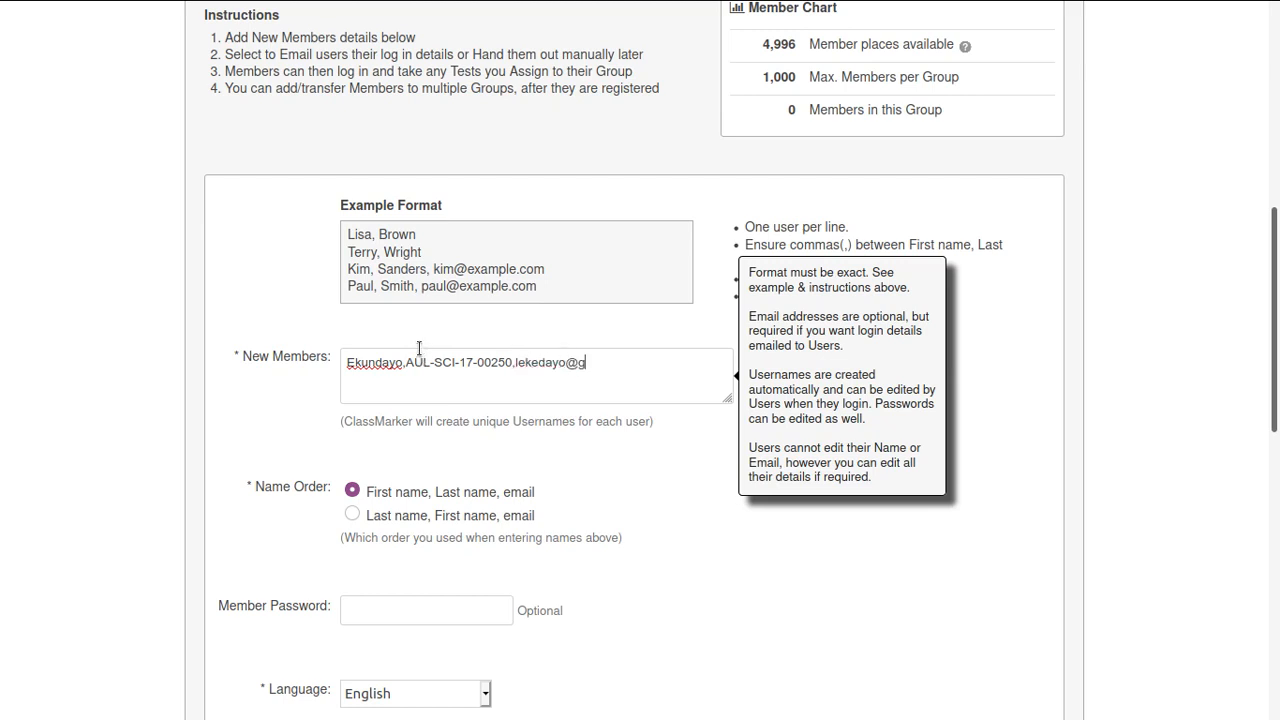
# Add a second line with the next member's name, student ID and e-mail
pyautogui.press('Return')
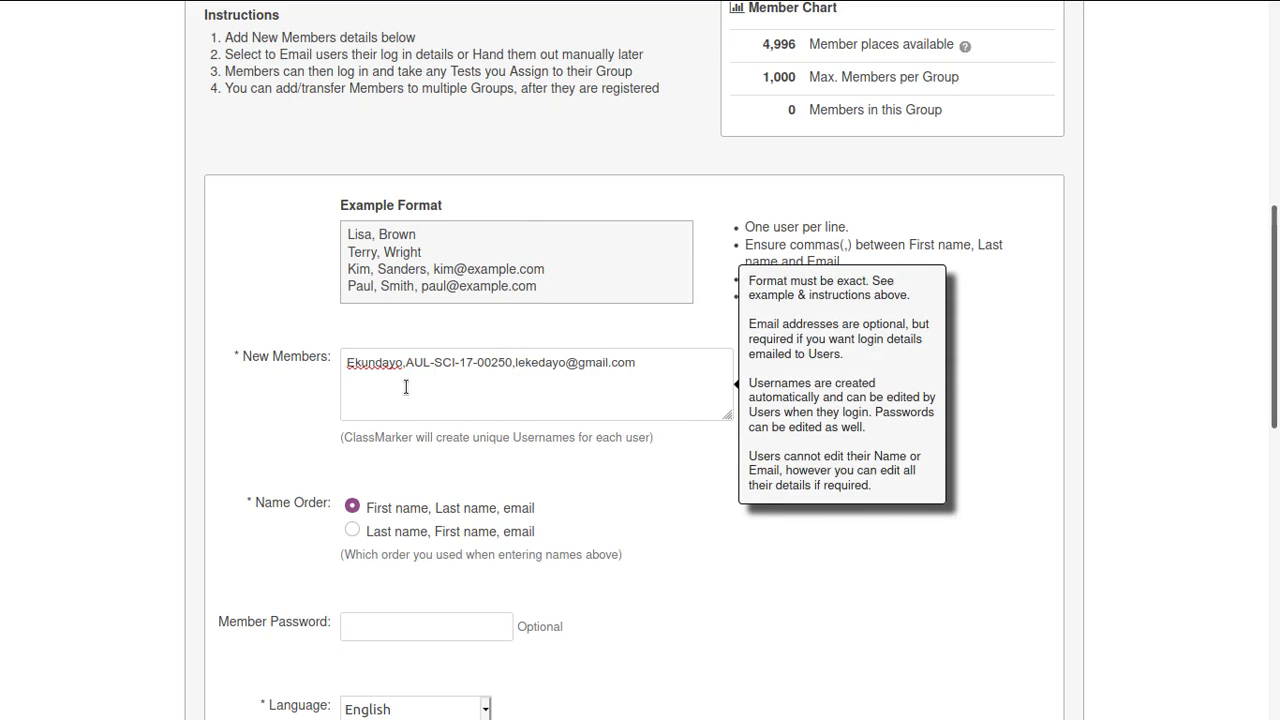
pyautogui.write('Lekedayo')
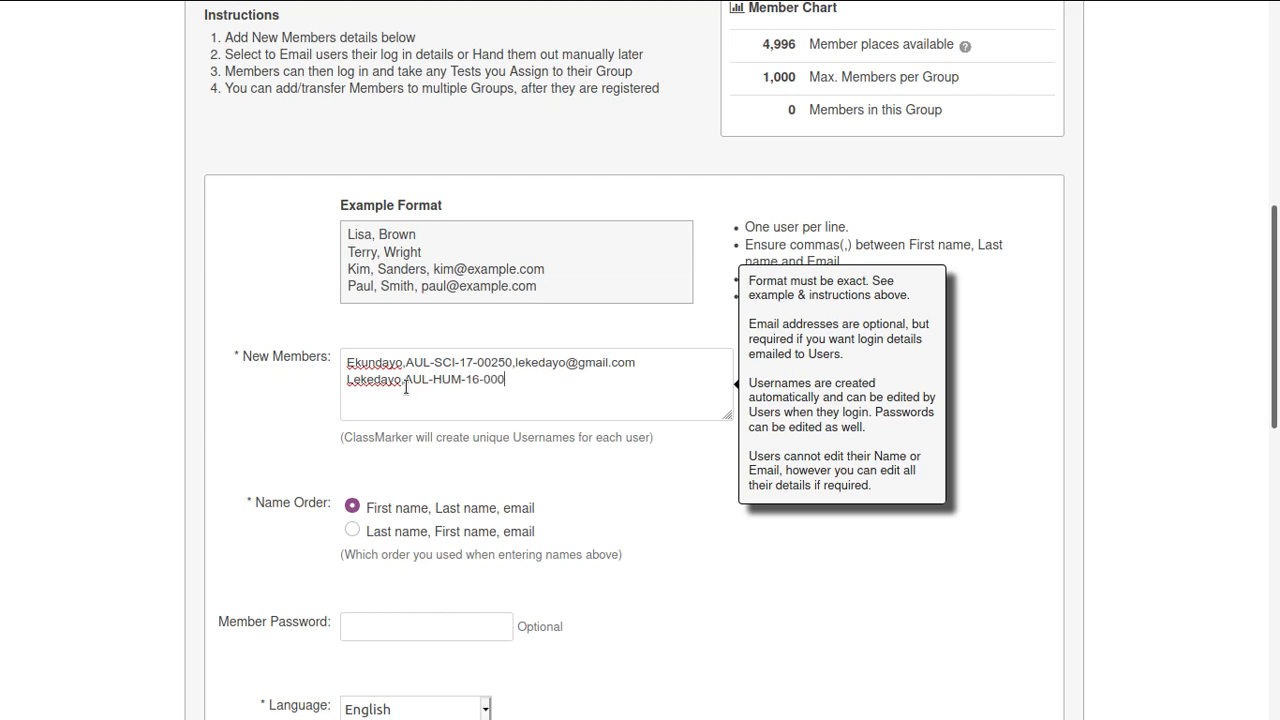
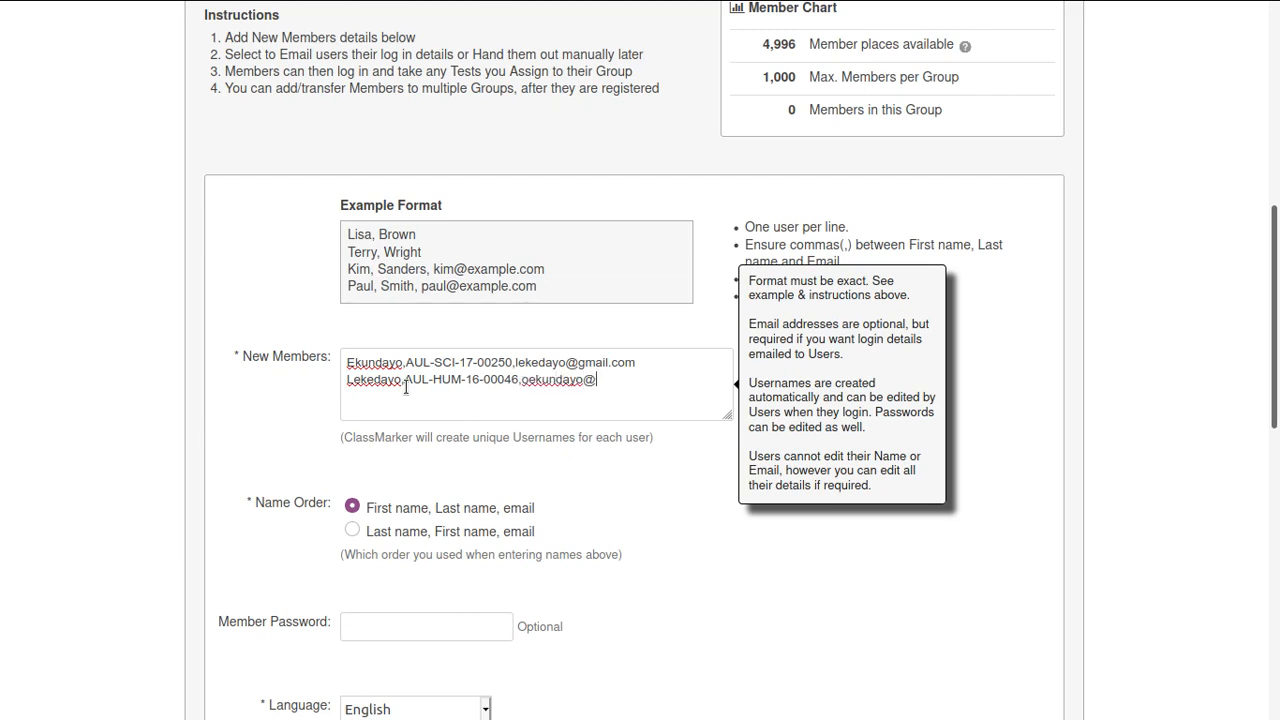
# Enter a shared login password and have login details e-mailed to new members
pyautogui.click(400, 630)
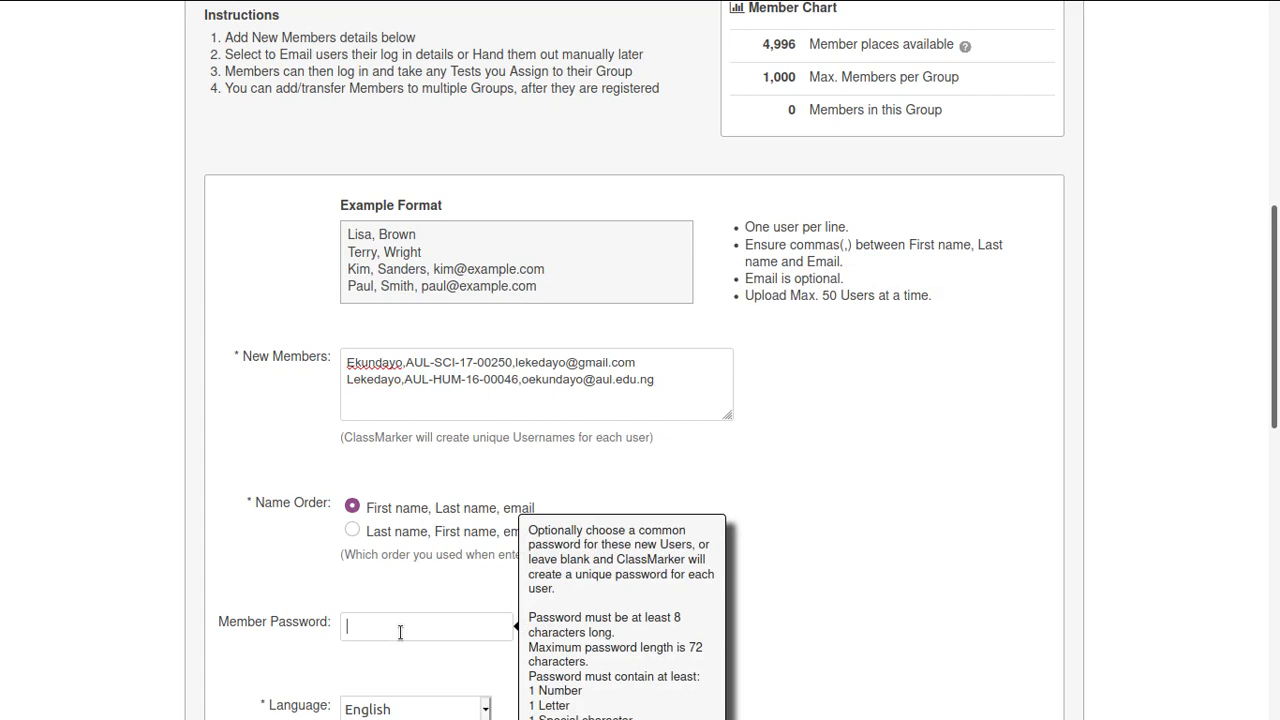
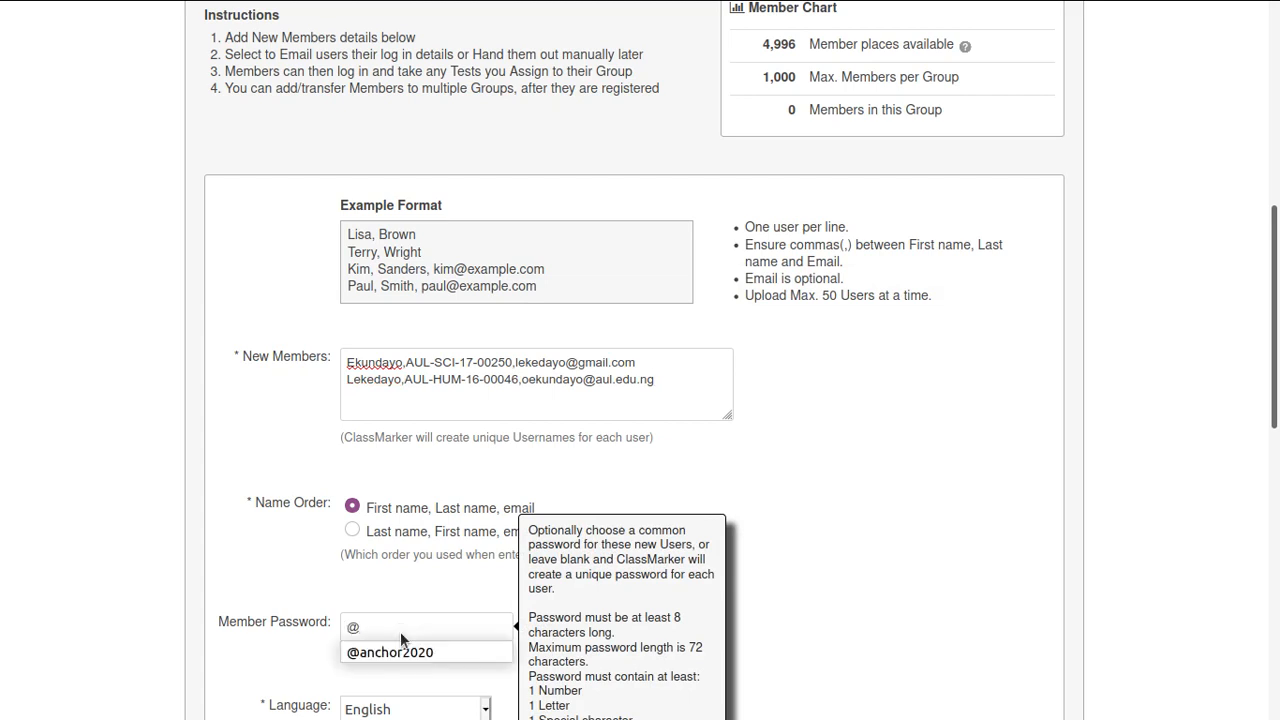
pyautogui.scroll(-5, 847, 577)
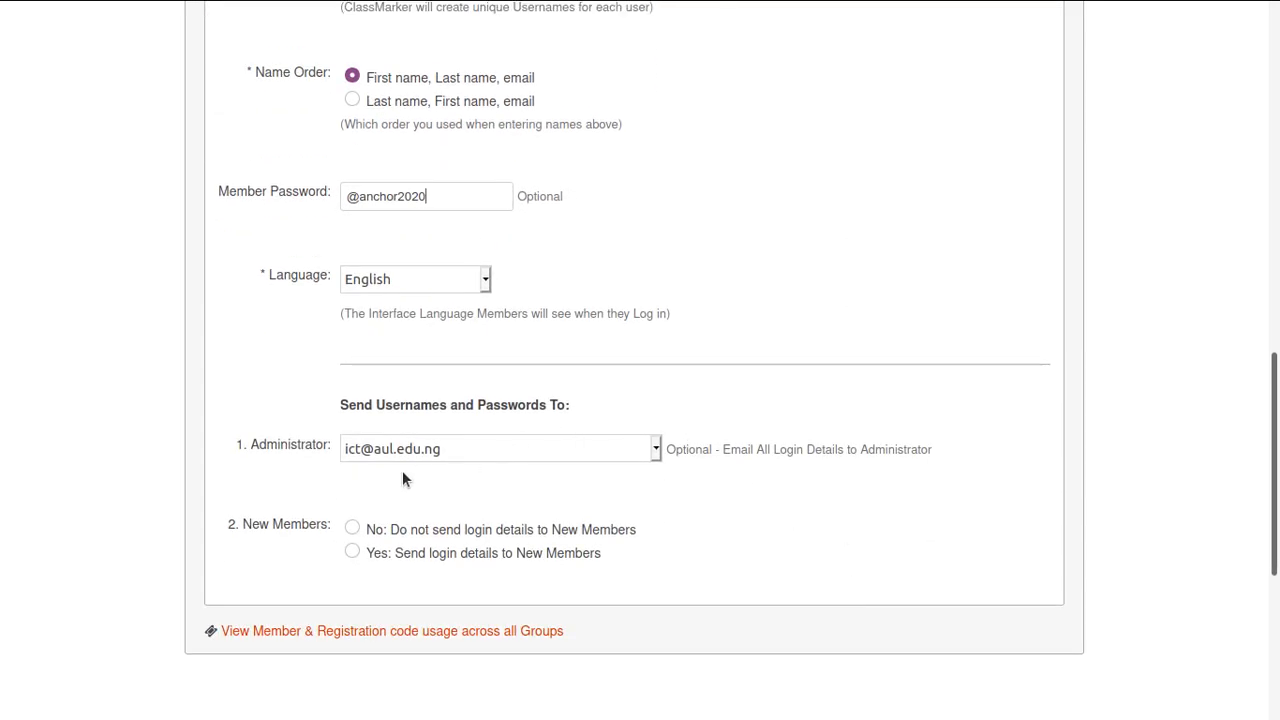
pyautogui.click(351, 553)
# Delete the autofilled Send Date text and close the date picker
pyautogui.scroll(-2, 697, 523)
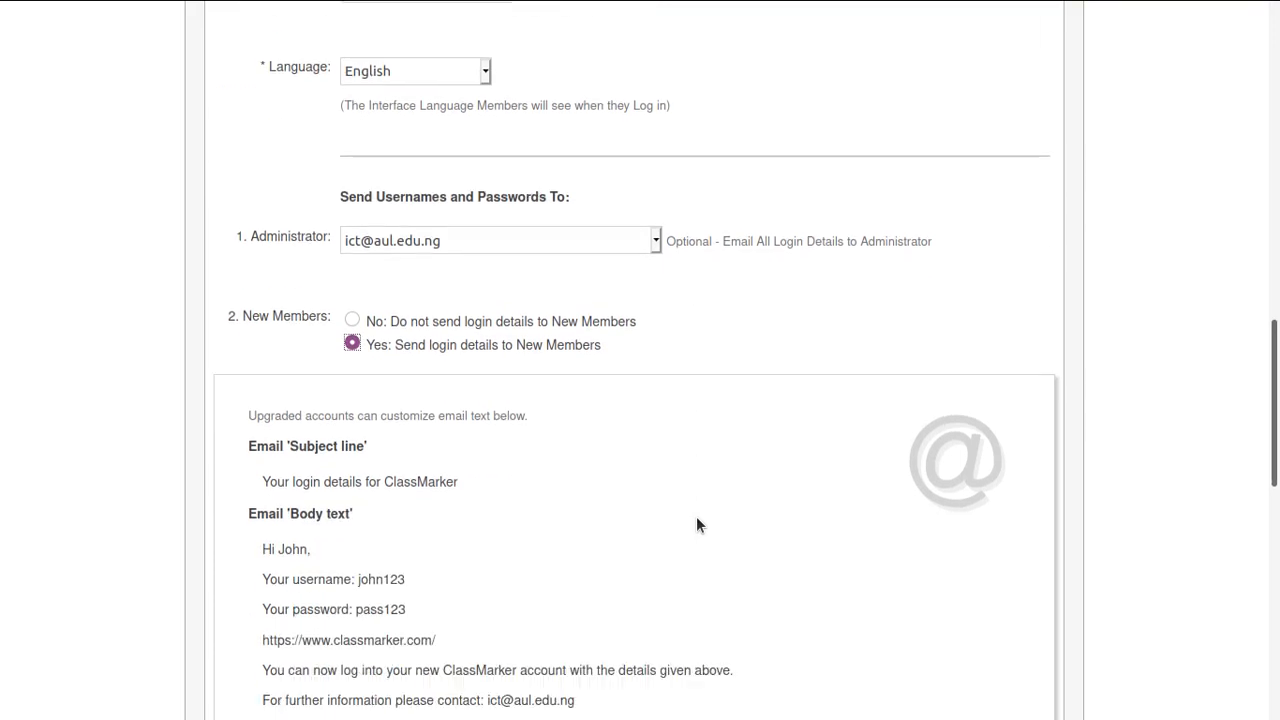
pyautogui.scroll(-6, 697, 524)
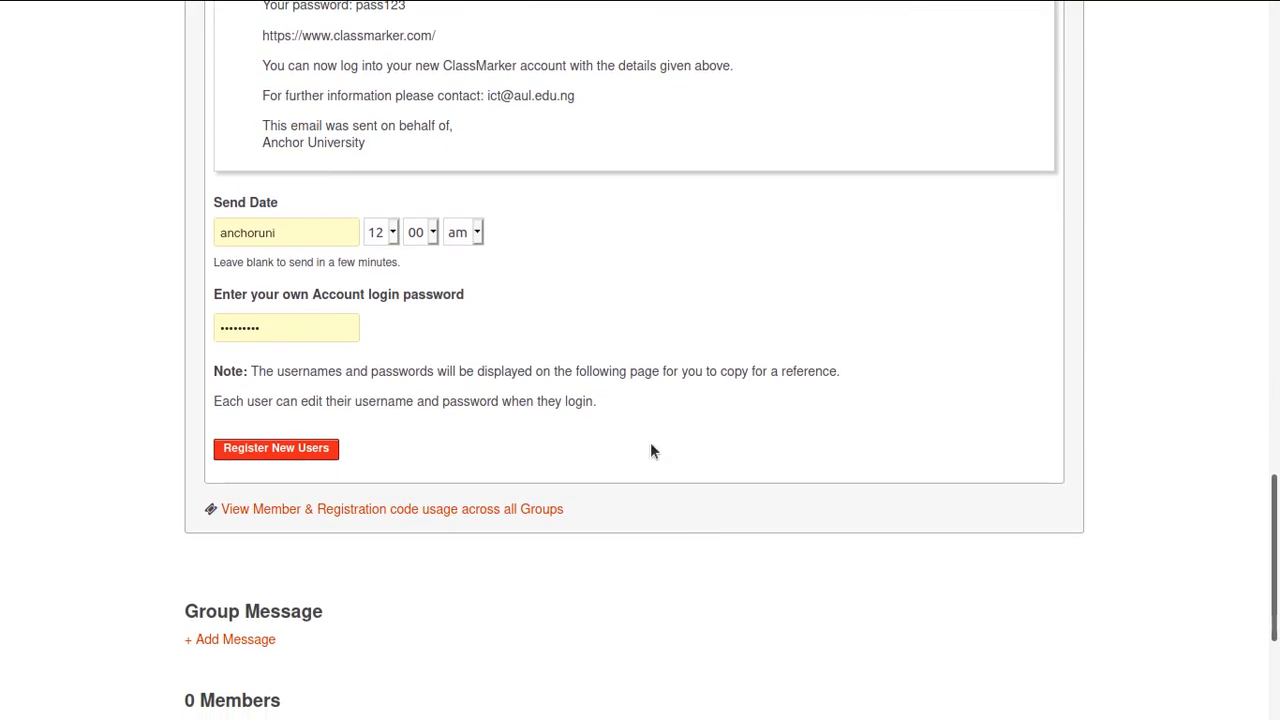
pyautogui.moveTo(309, 232); pyautogui.dragTo(204, 230)
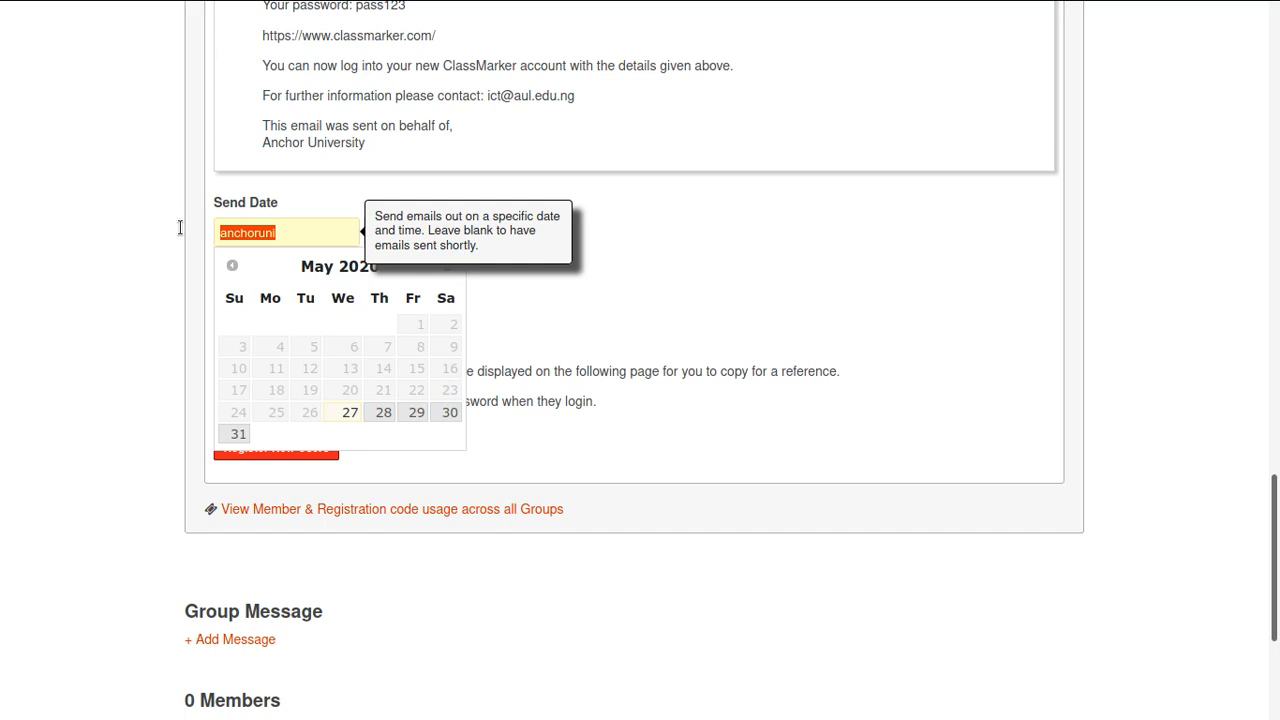
pyautogui.press('BackSpace')
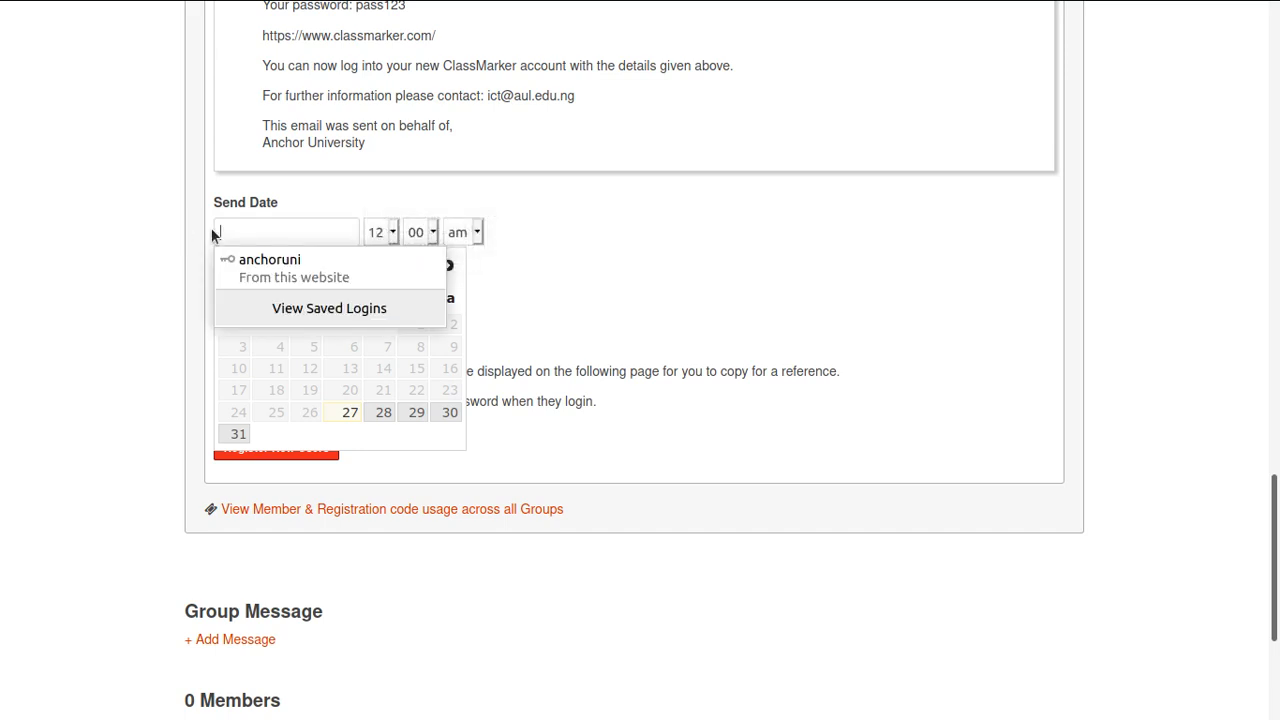
pyautogui.click(668, 287)
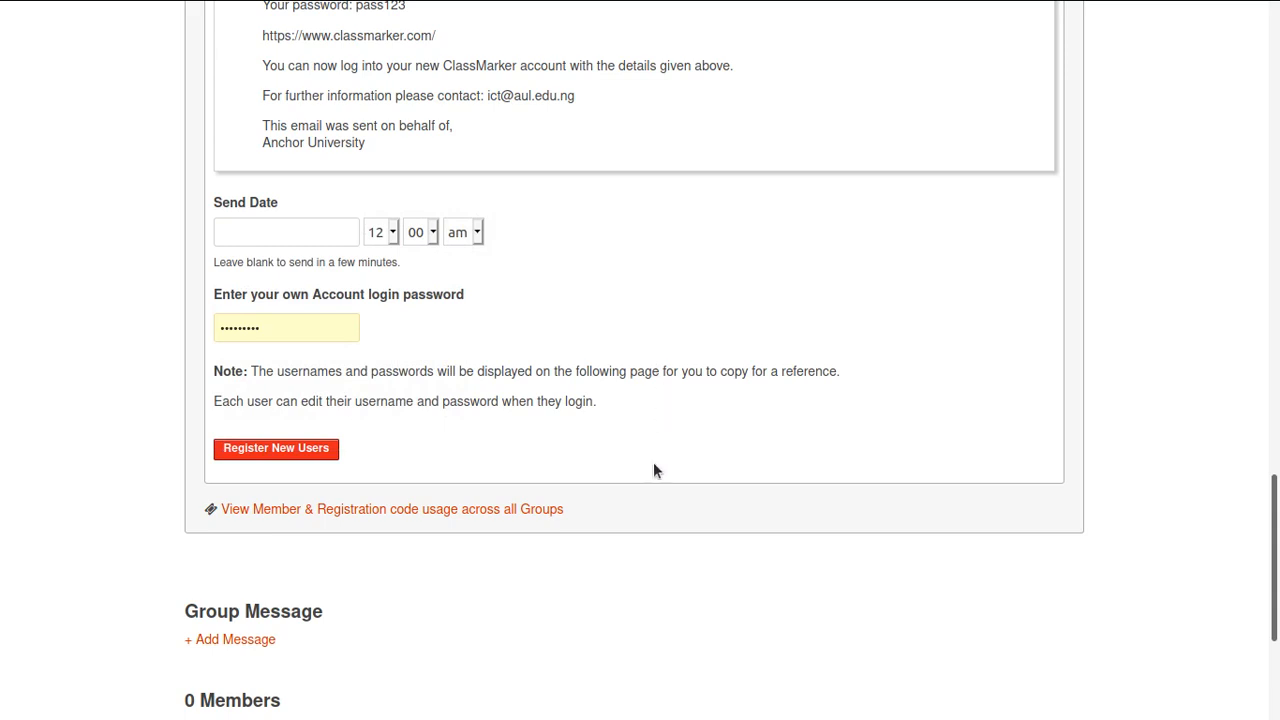
pyautogui.scroll(-3, 661, 488)
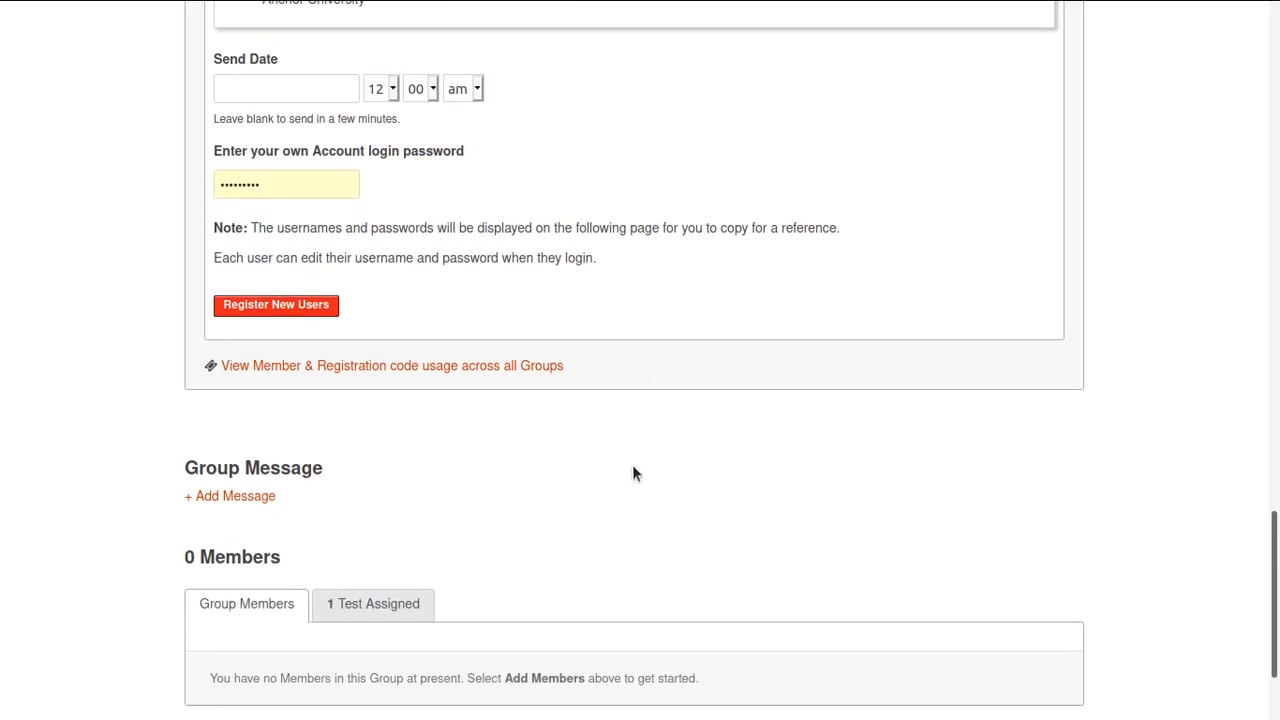
# Register the two new users and review the confirmation listing them
pyautogui.click(273, 306)
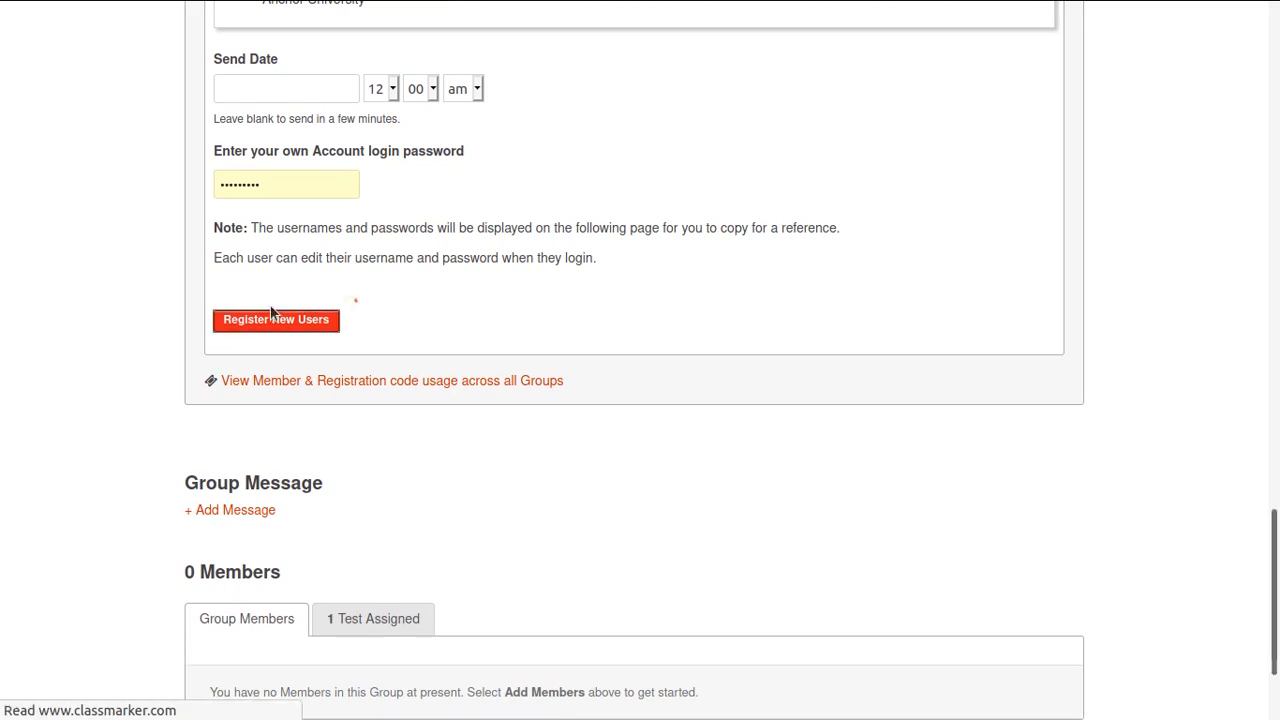
pyautogui.scroll(-3, 270, 304)
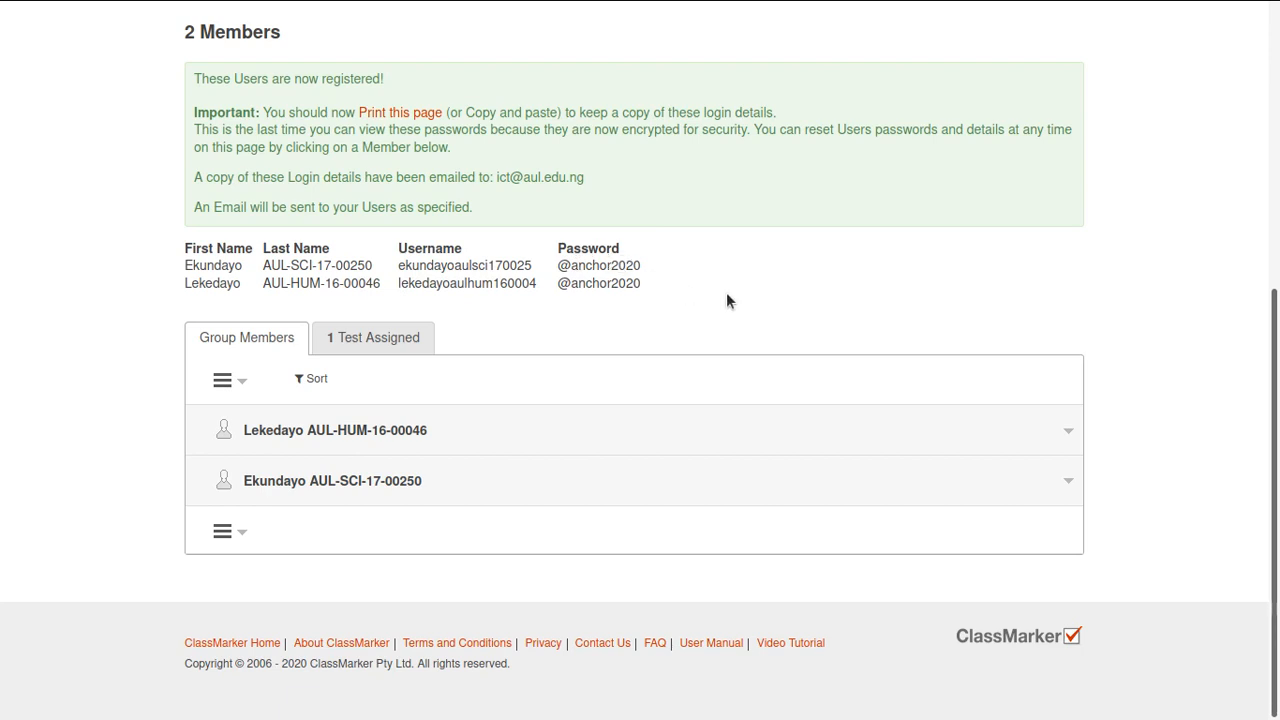
pyautogui.moveTo(747, 291); pyautogui.dragTo(791, 491)
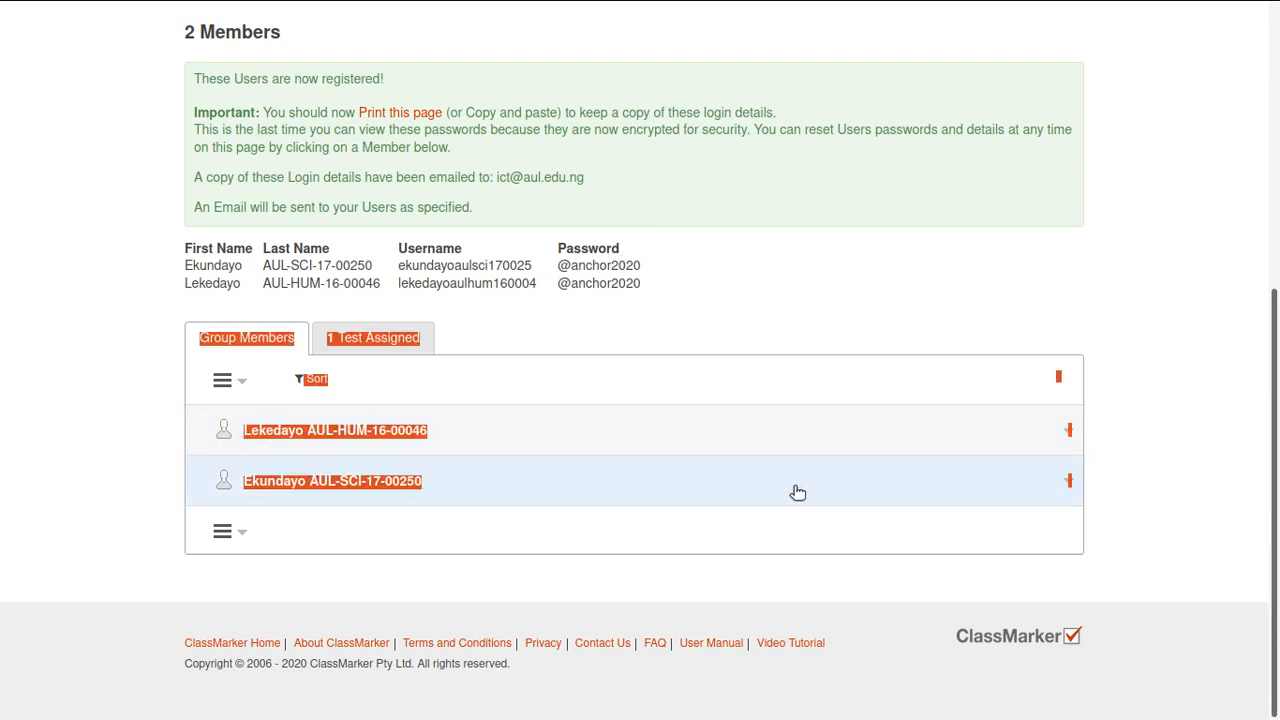
pyautogui.click(770, 346)
pyautogui.moveTo(834, 6)
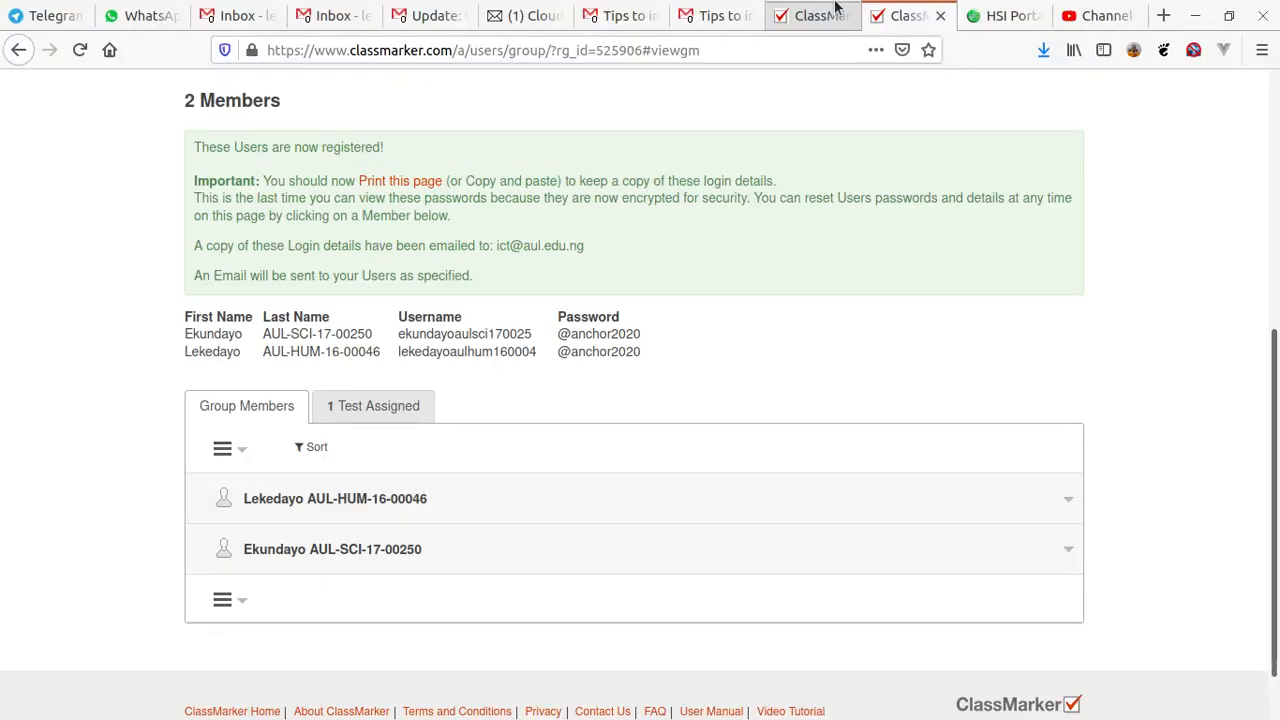
# Compare the Gmail inbox with the neighbouring mailbox, toggling the browser in and out of full screen
pyautogui.click(320, 27)
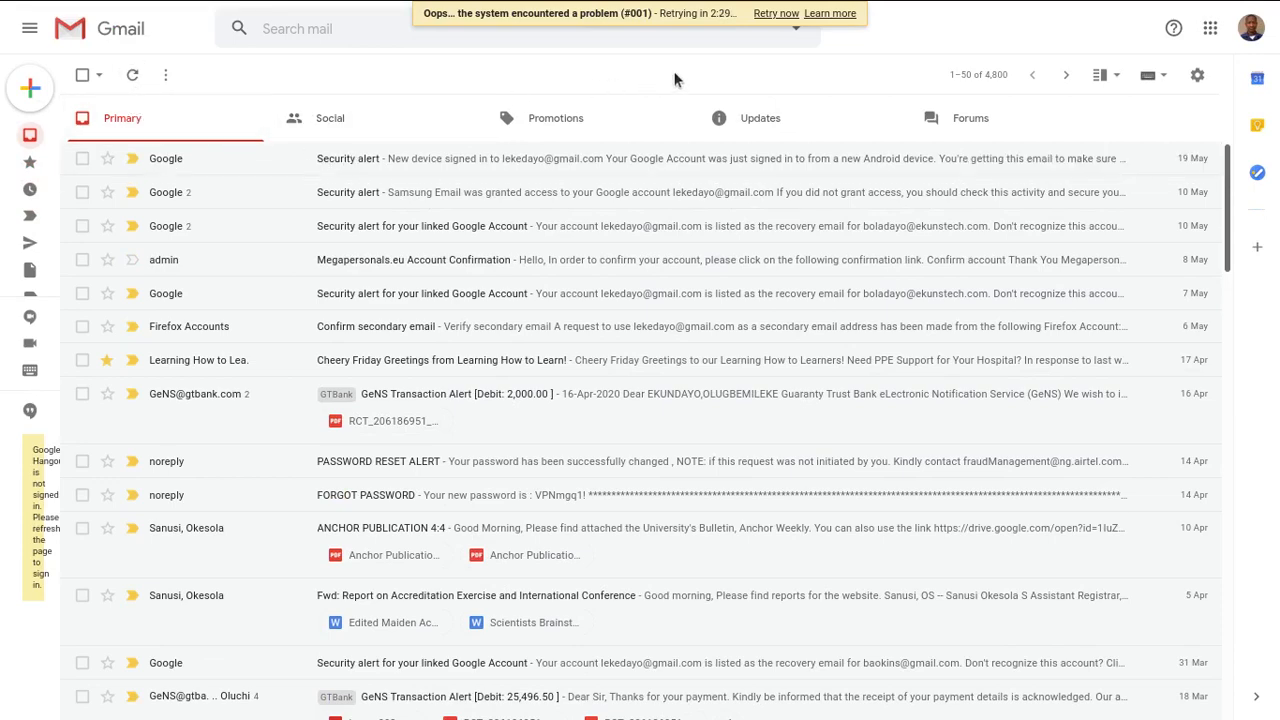
pyautogui.moveTo(700, 4)
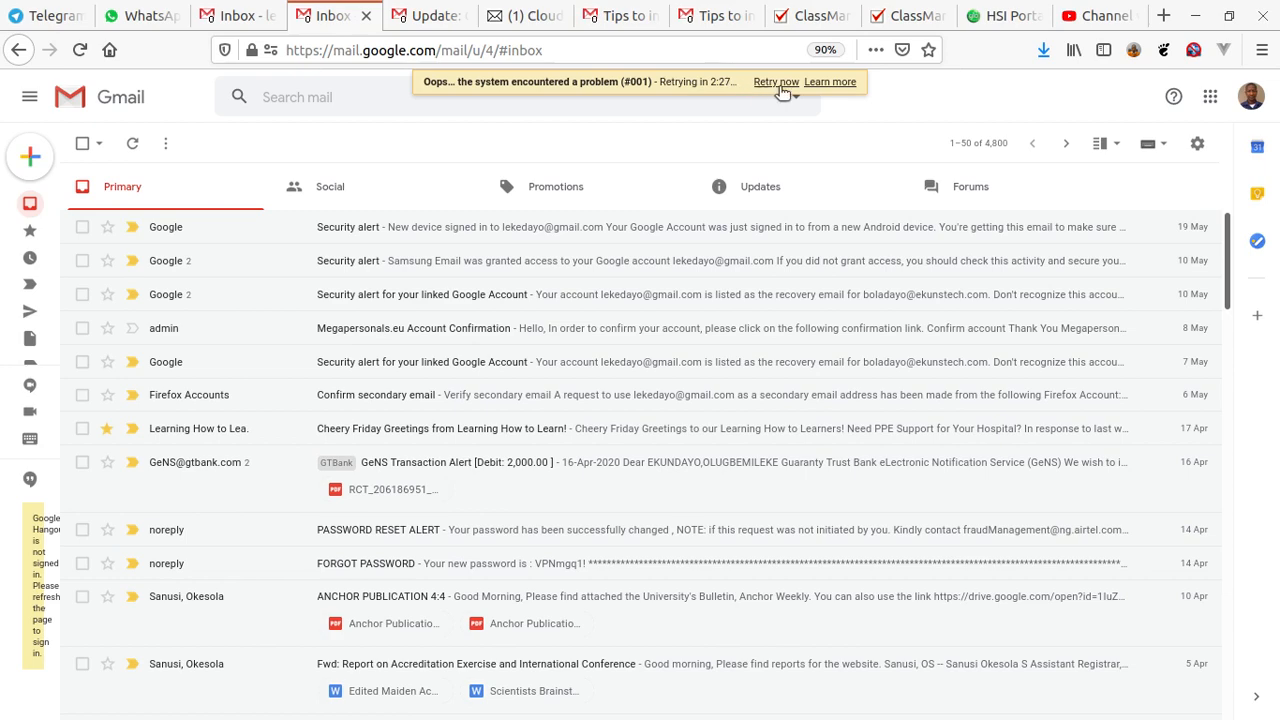
pyautogui.click(432, 22)
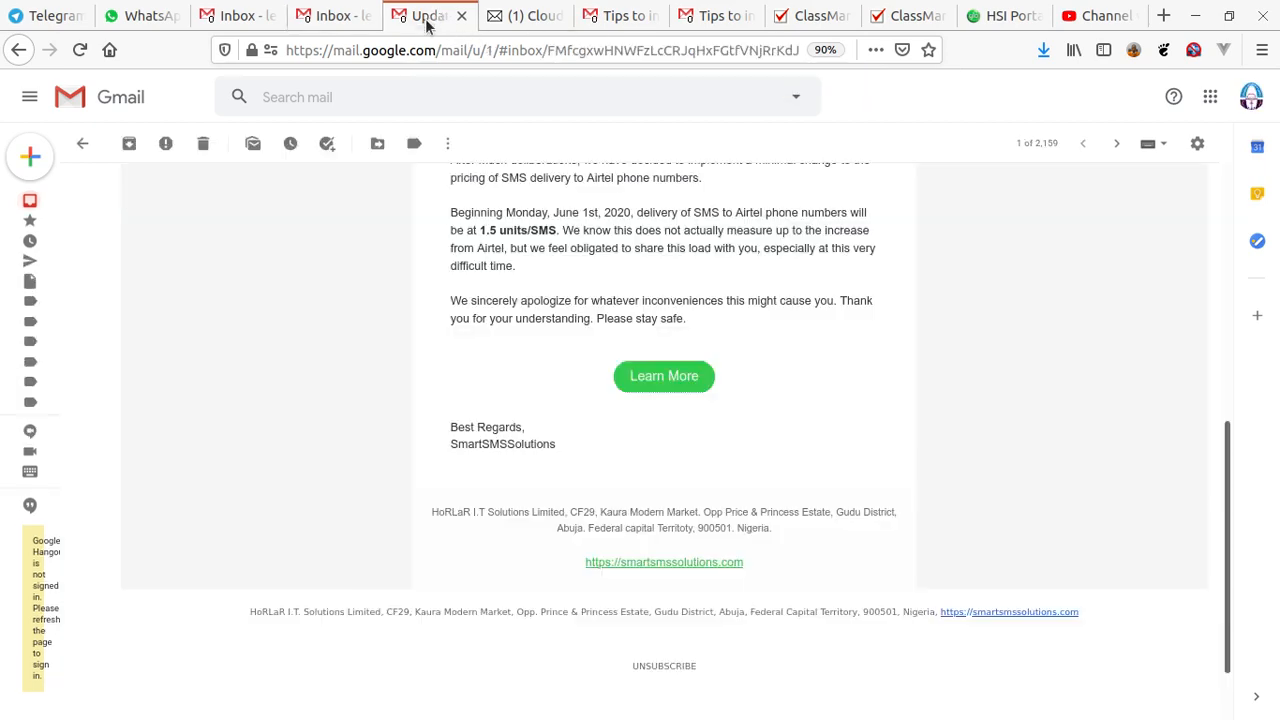
pyautogui.click(329, 20)
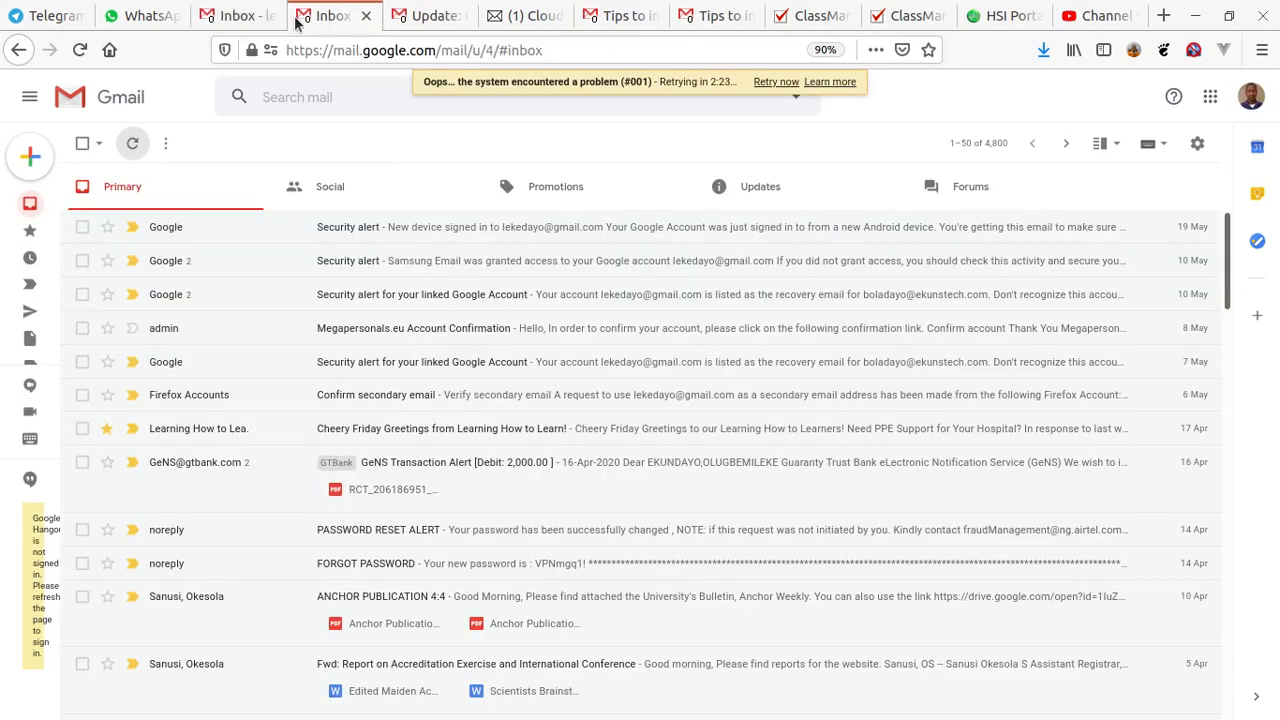
pyautogui.press('F11')
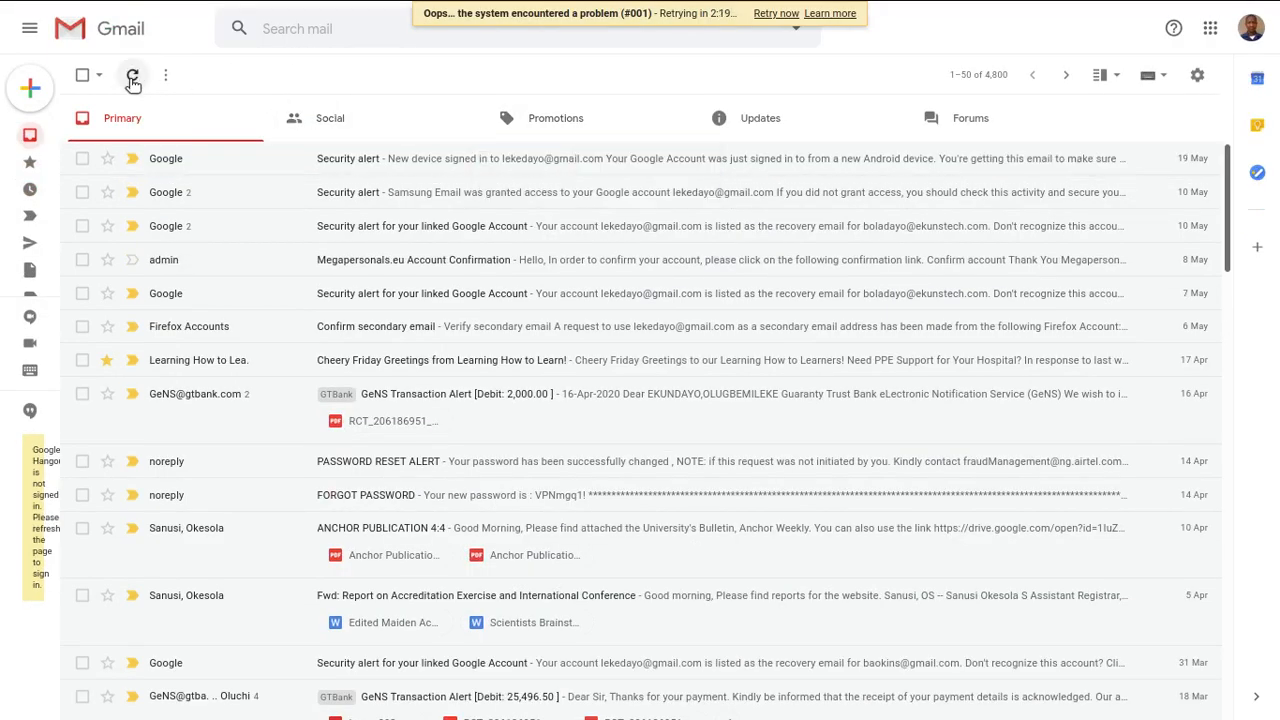
pyautogui.moveTo(1043, 7)
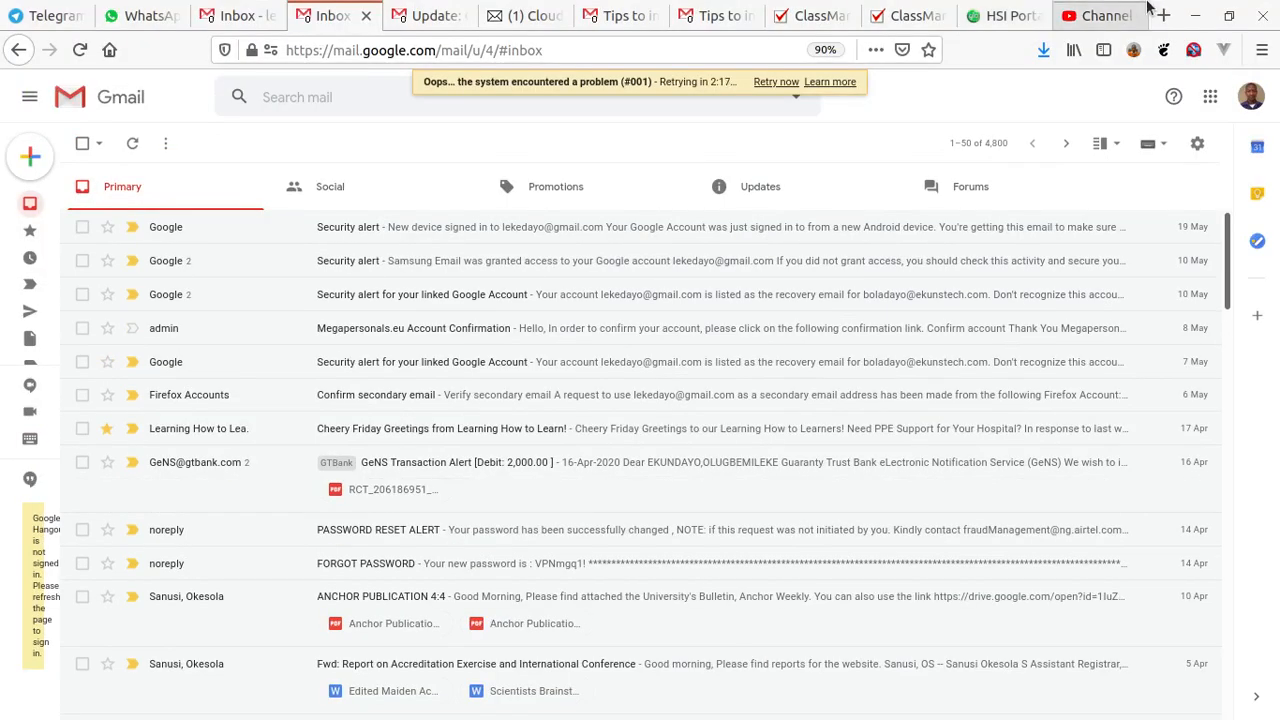
pyautogui.press('F11')
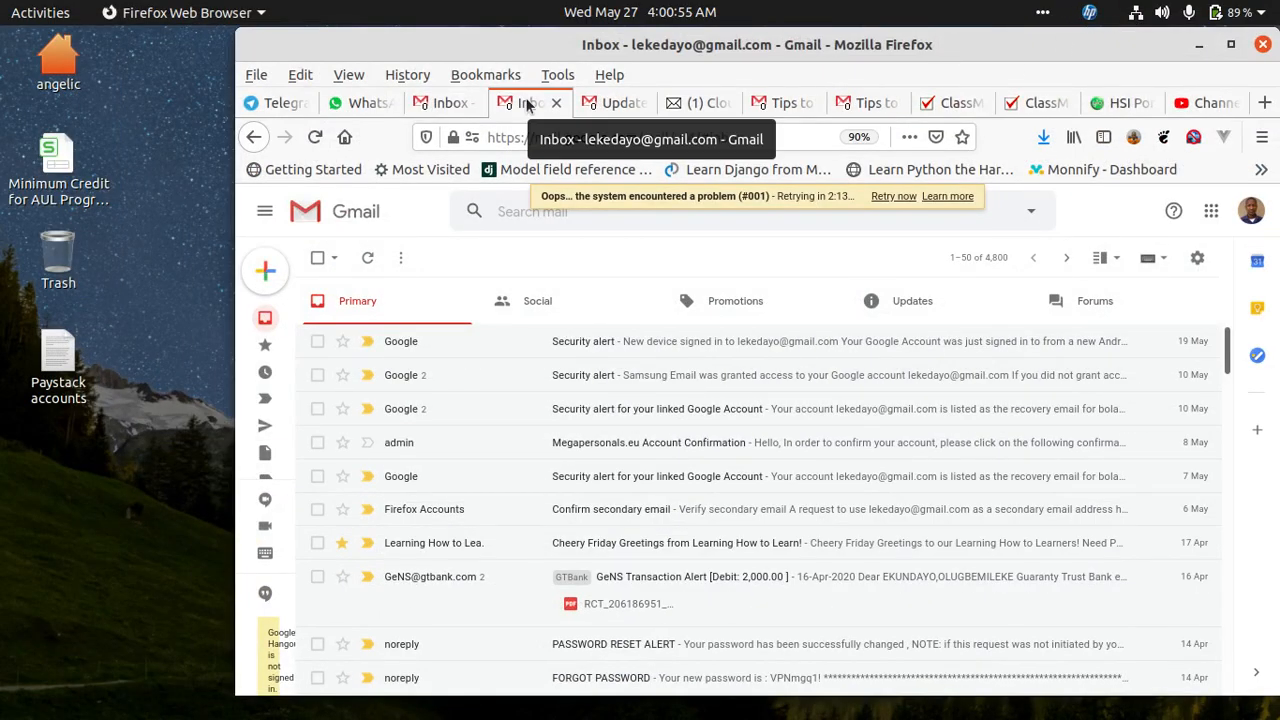
pyautogui.press('F11')
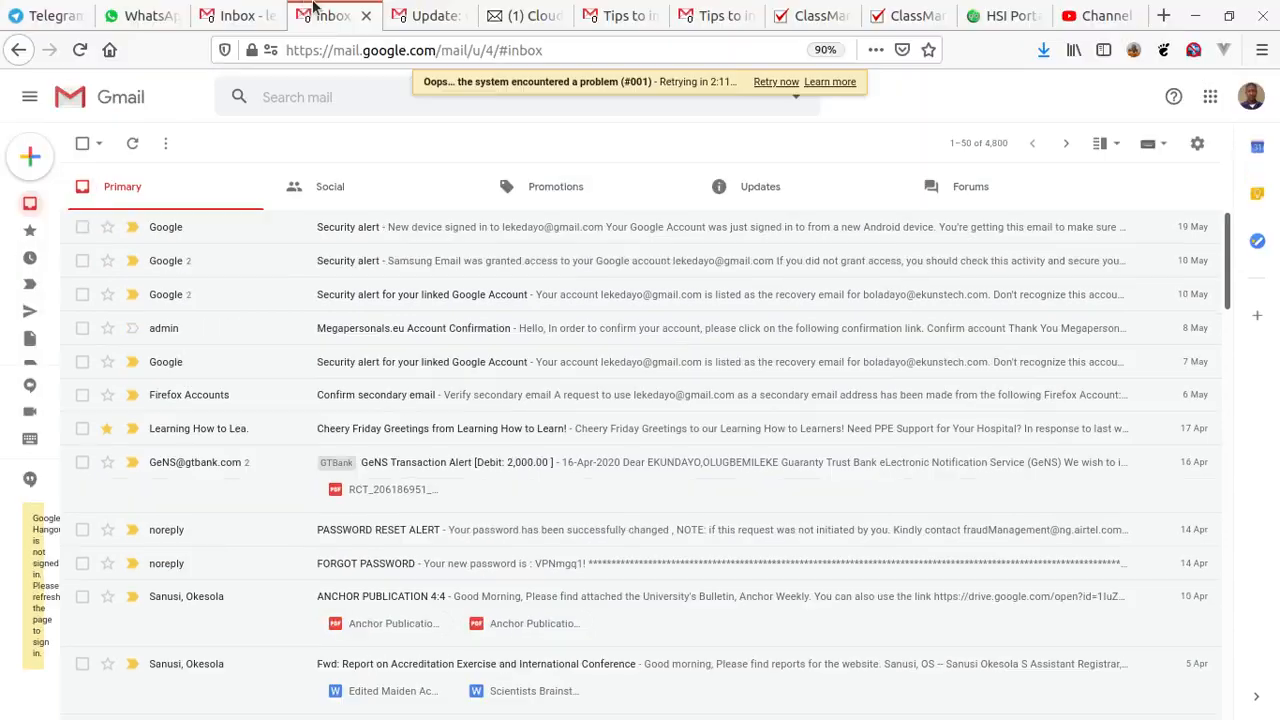
# Look at the other accounts' Tips emails, then refresh the first account's inbox for new mail
pyautogui.click(691, 20)
pyautogui.click(615, 17)
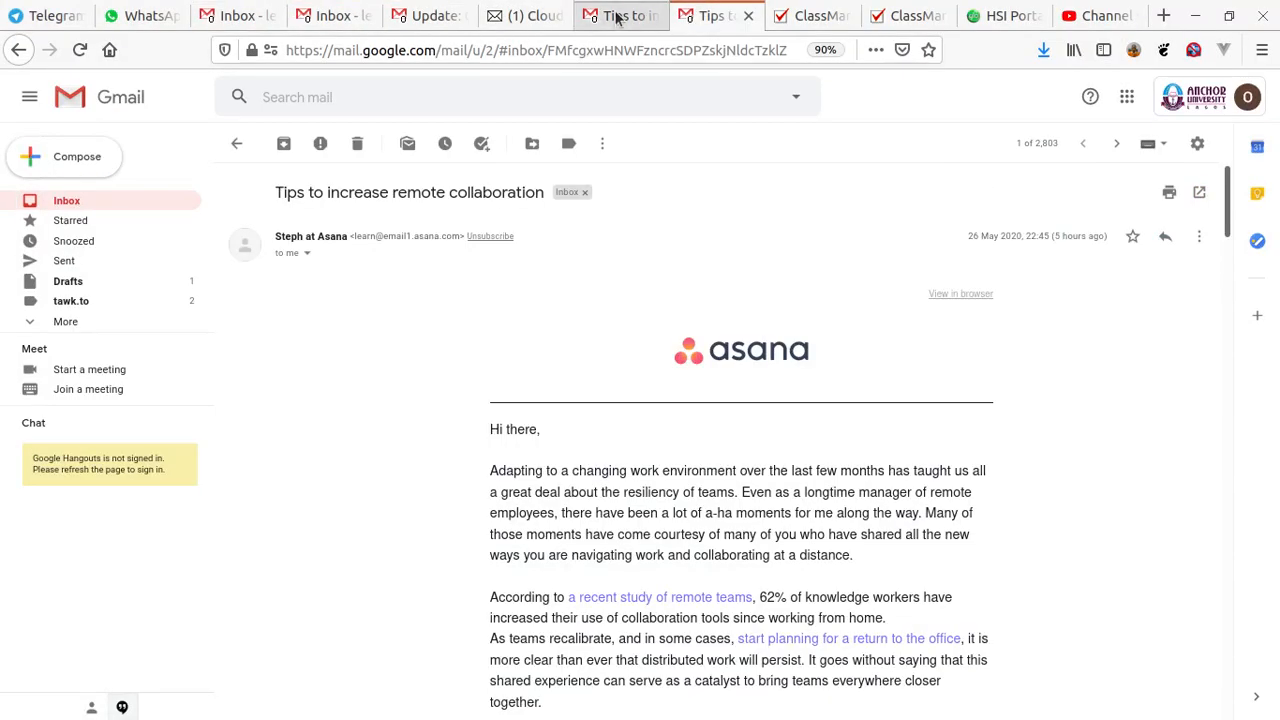
pyautogui.click(330, 15)
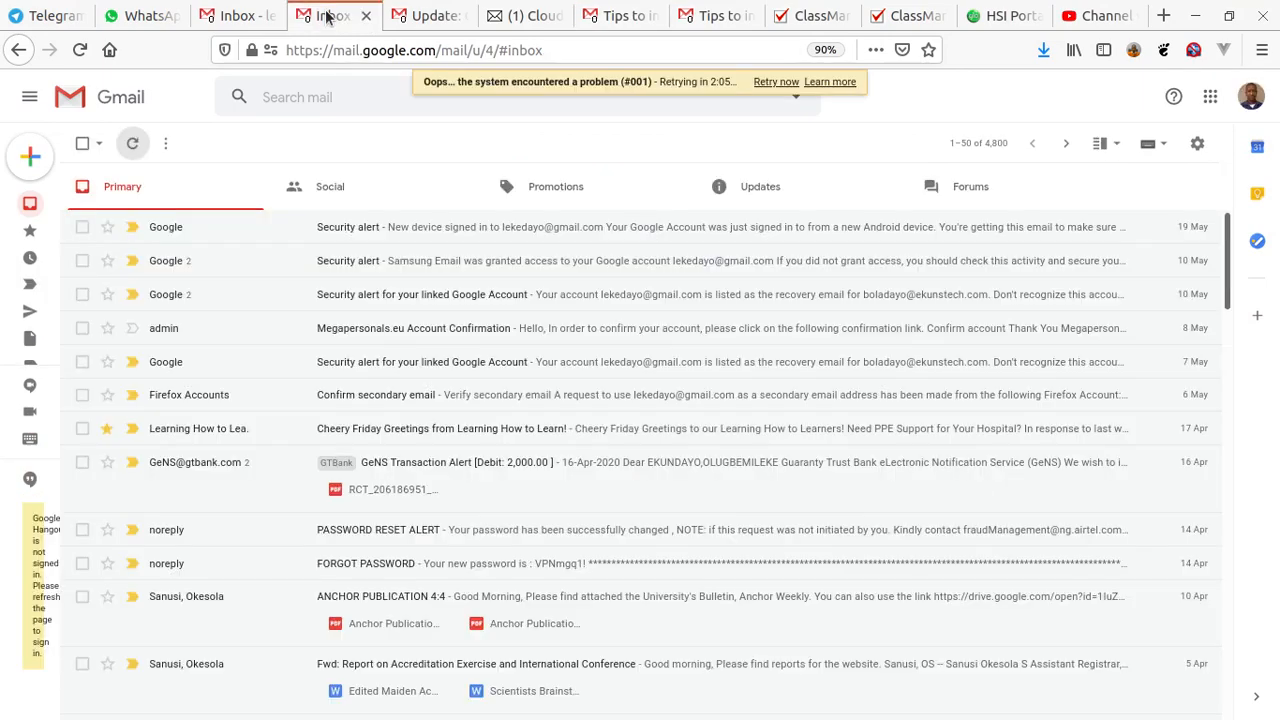
pyautogui.click(132, 77)
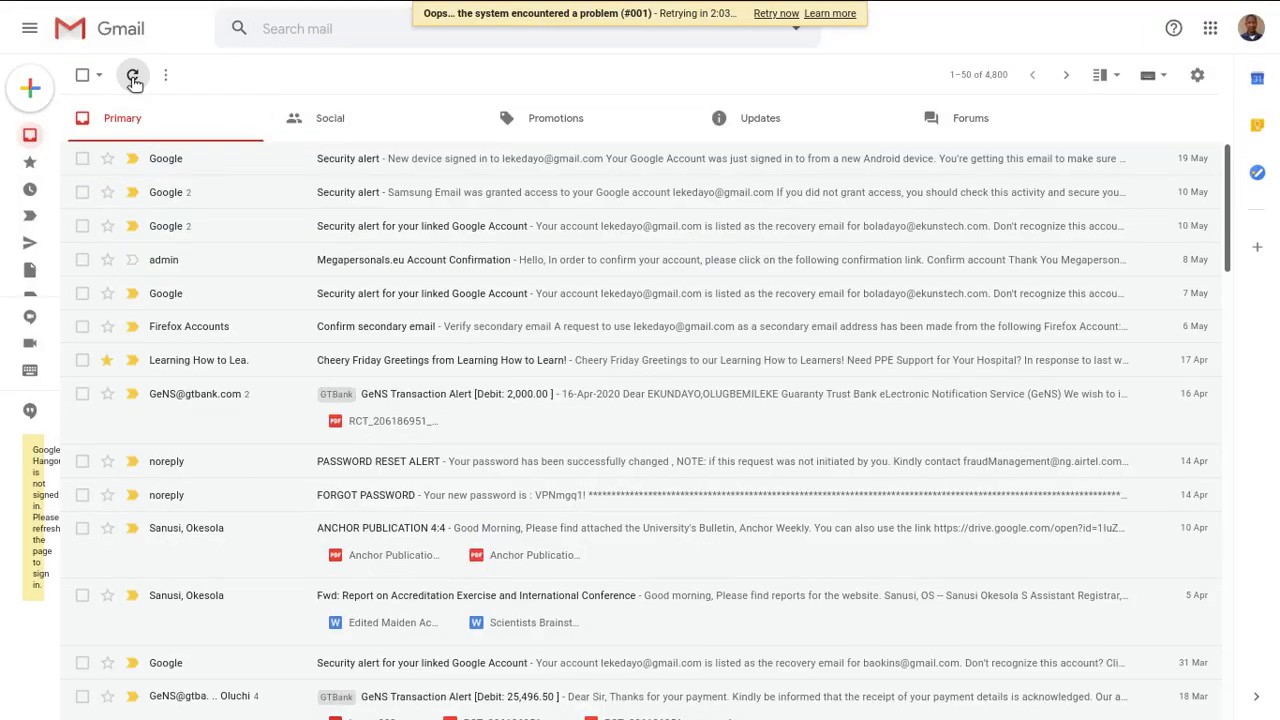
# Check the second account's Tips email and inbox, then reload the mailbox page, which shows a Temporary error
pyautogui.click(620, 17)
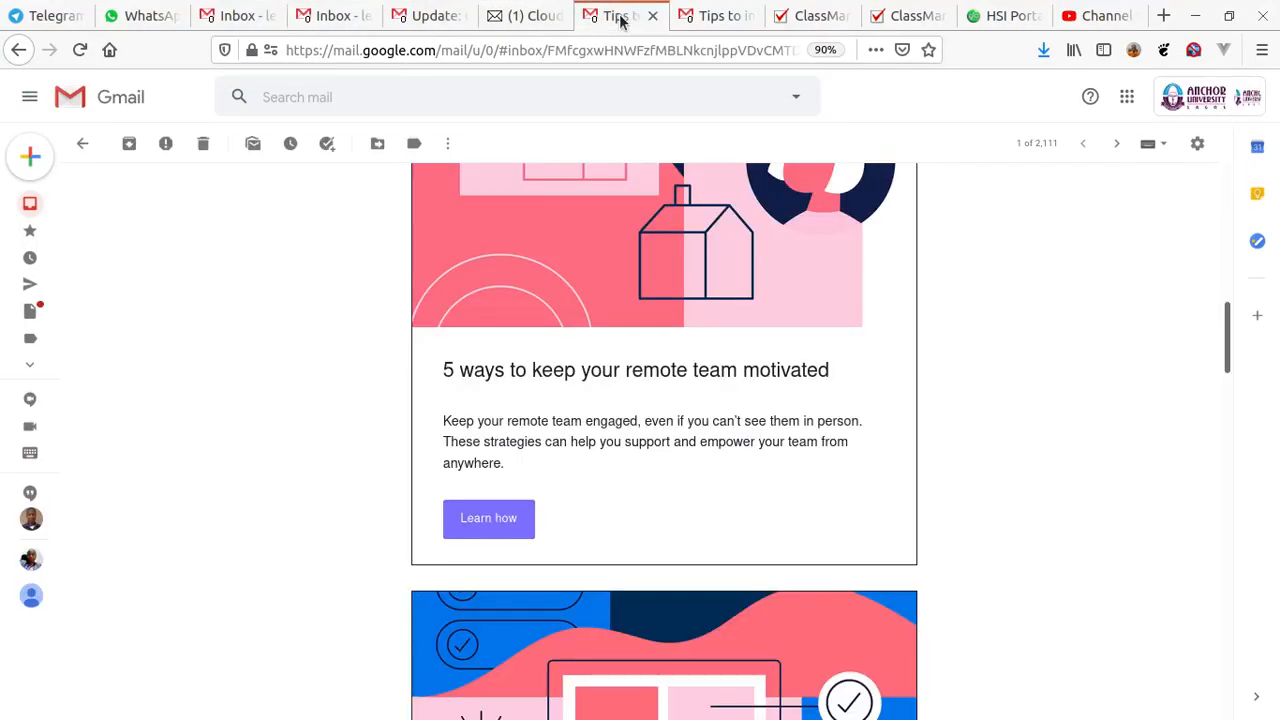
pyautogui.click(706, 17)
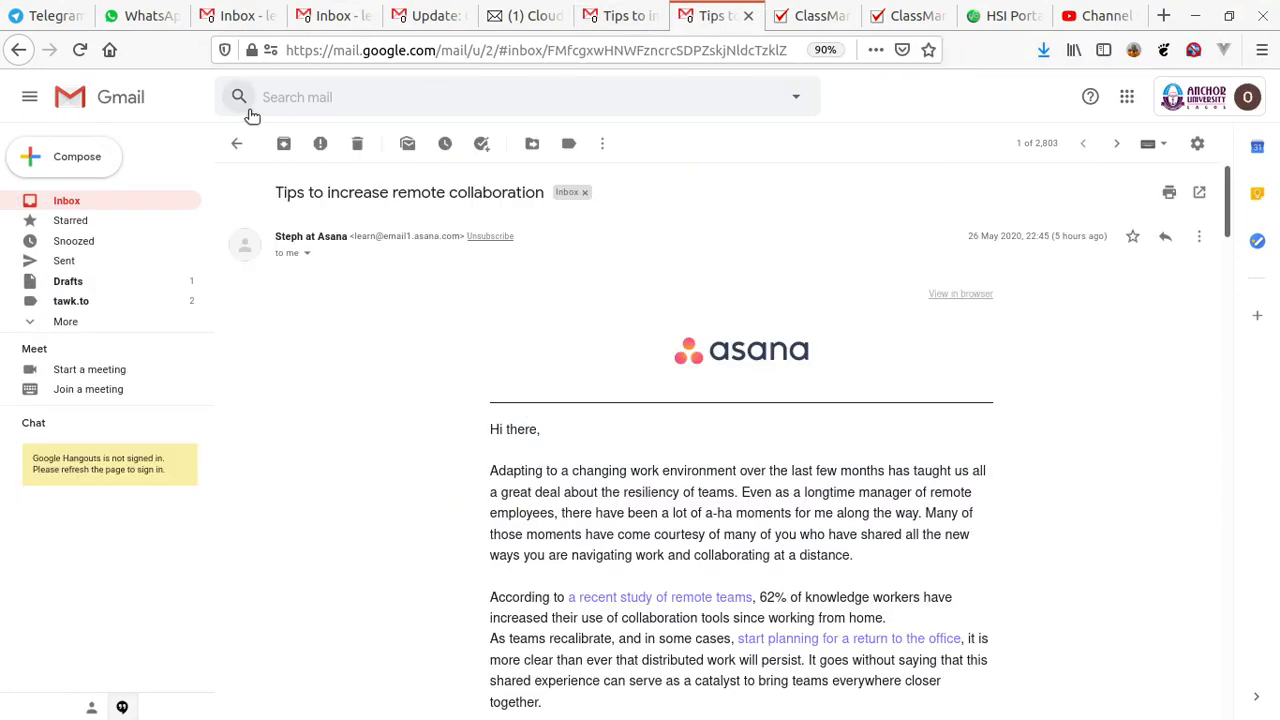
pyautogui.click(231, 76)
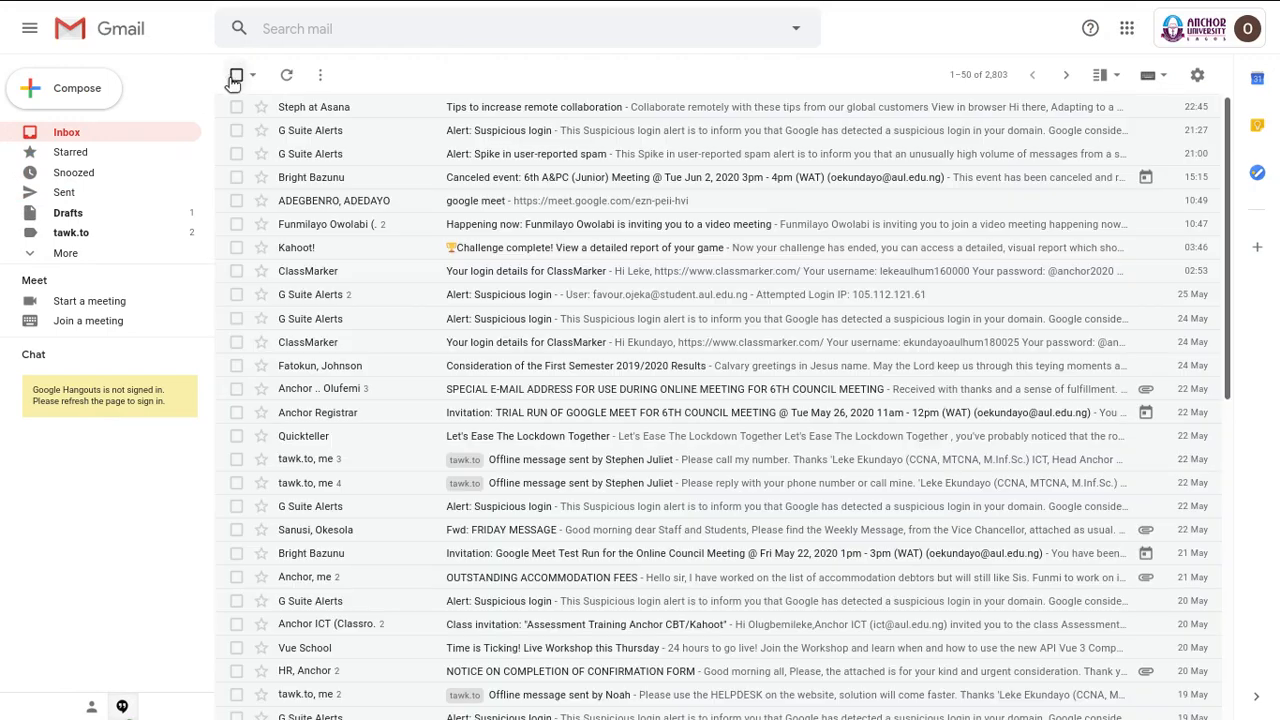
pyautogui.moveTo(393, 8)
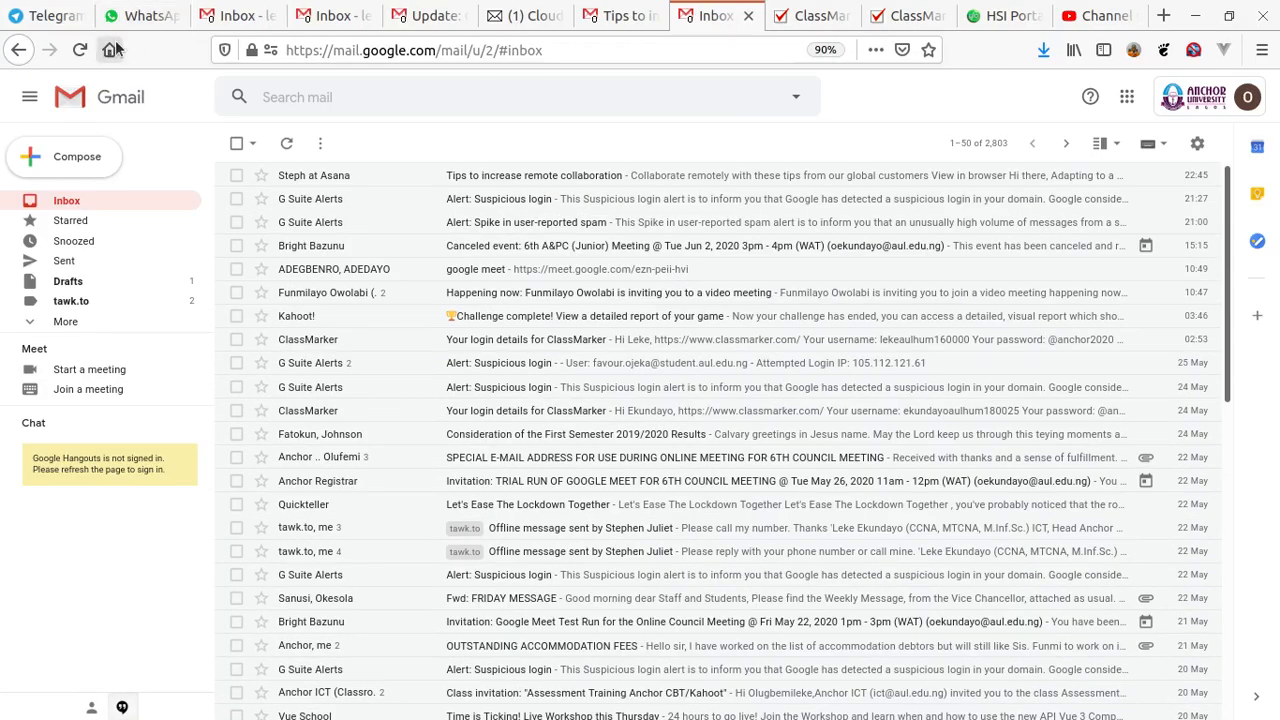
pyautogui.click(80, 50)
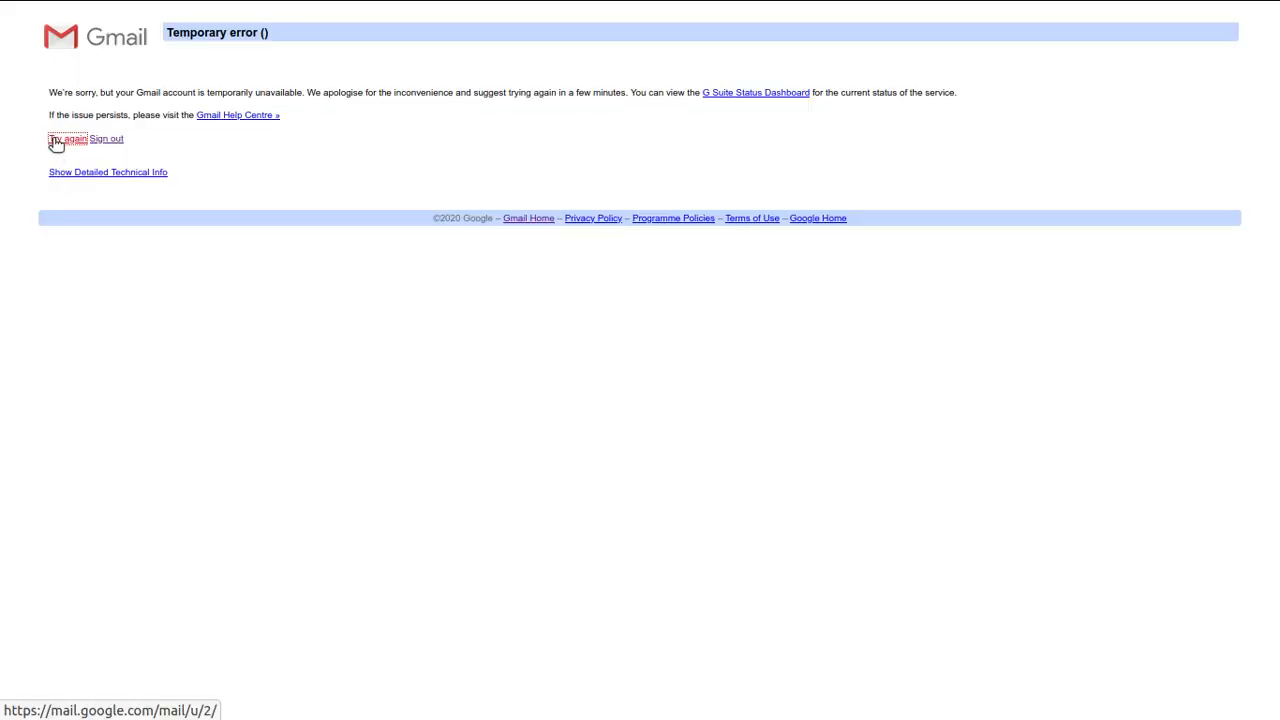
# Retry Gmail after the error and open the new ClassMarker login-details email under Updates
pyautogui.click(60, 139)
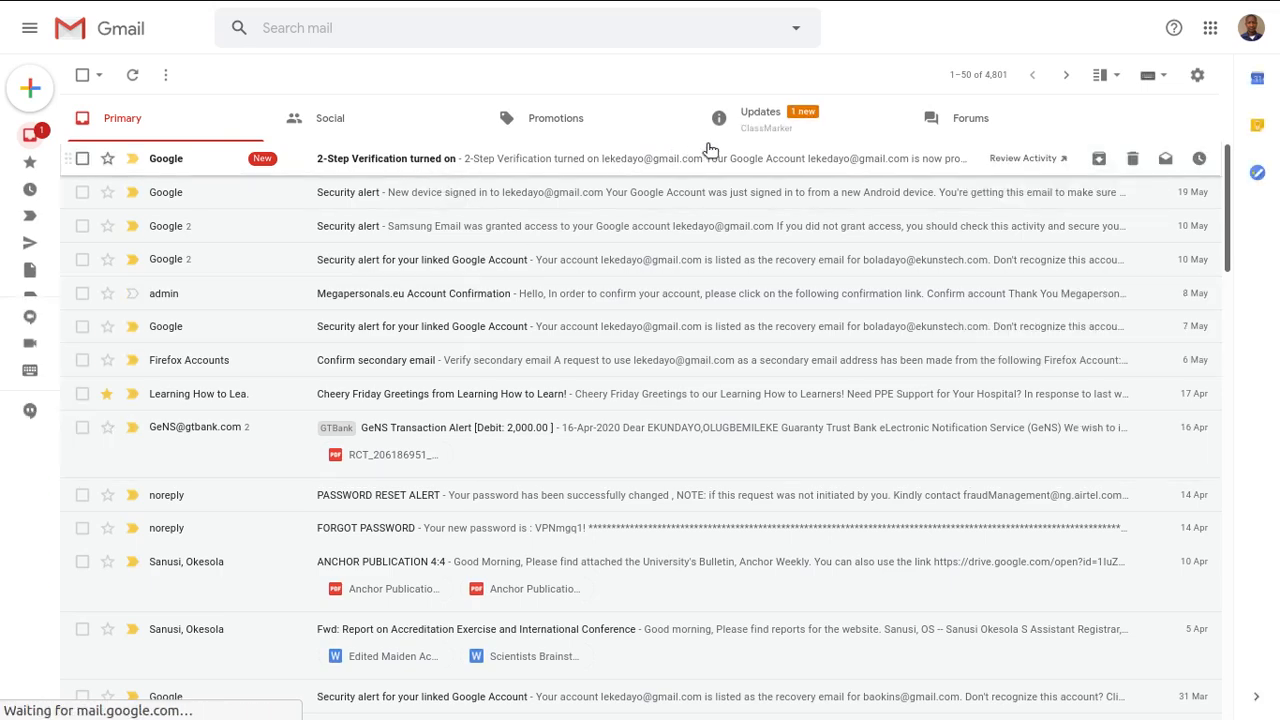
pyautogui.click(752, 127)
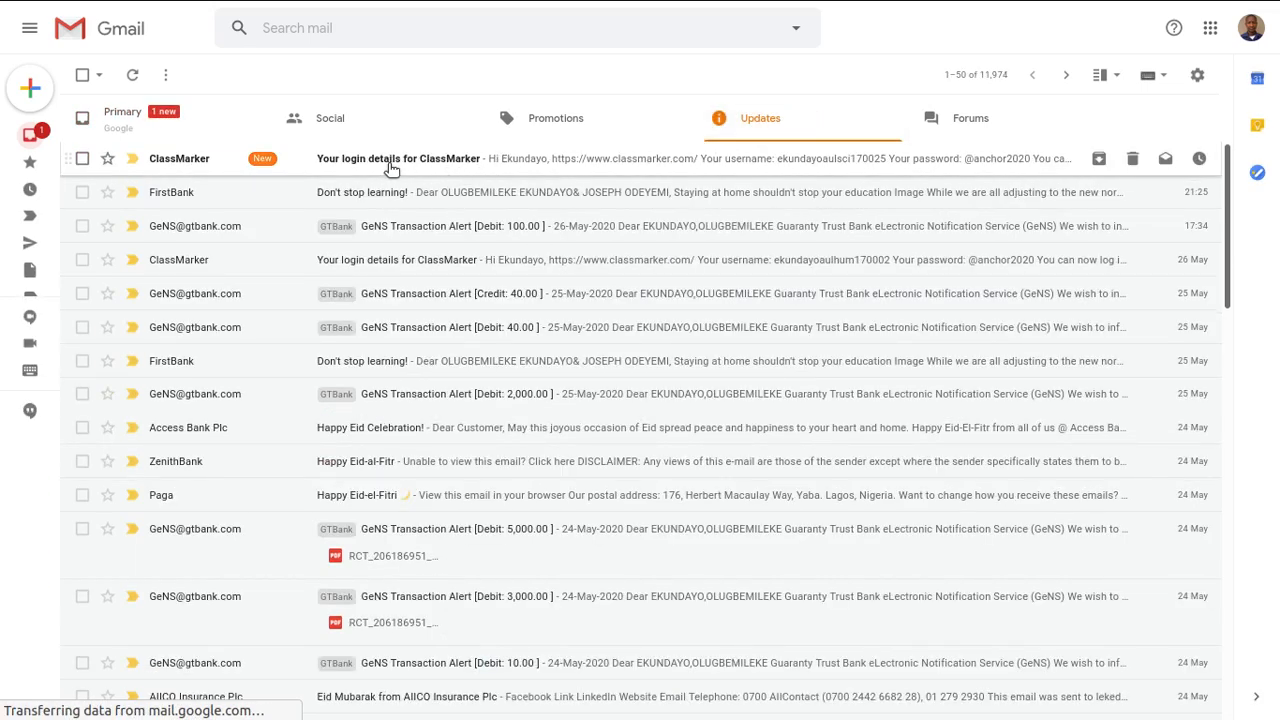
pyautogui.click(371, 160)
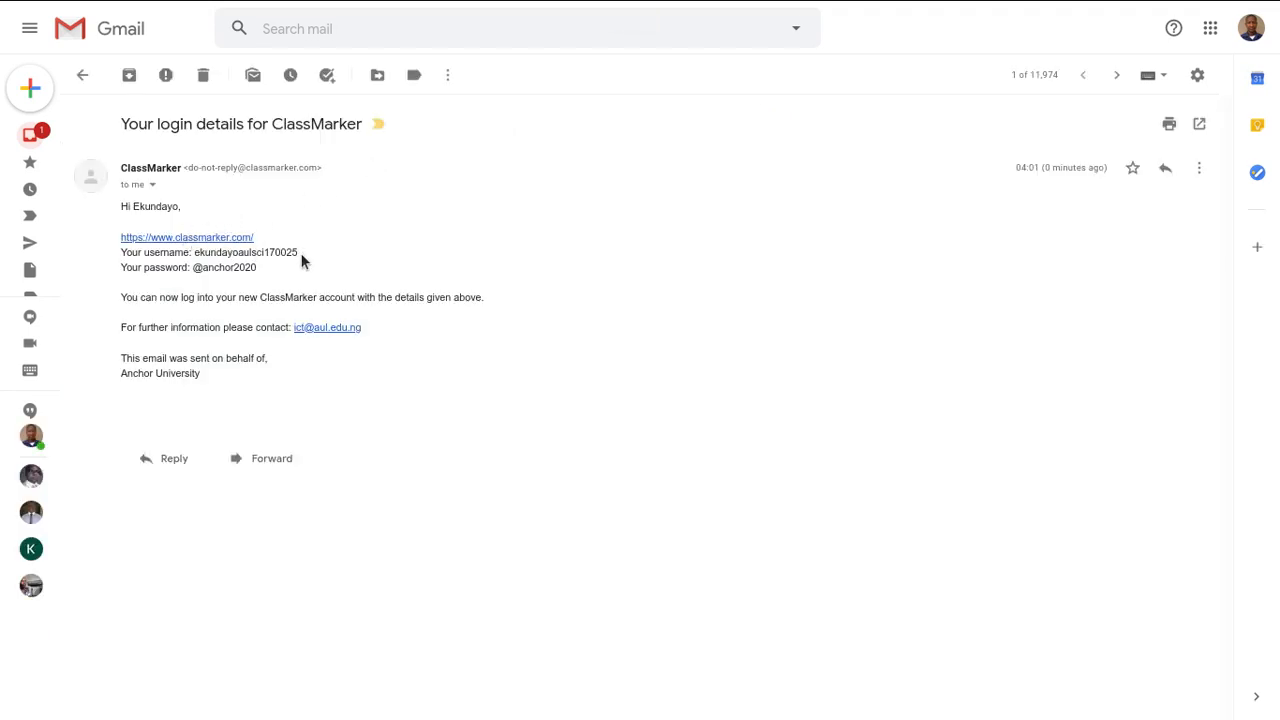
# Copy the member's username from the email and follow its classmarker.com link
pyautogui.moveTo(300, 253); pyautogui.dragTo(193, 252)
pyautogui.rightClick(197, 252)
pyautogui.click(236, 266)
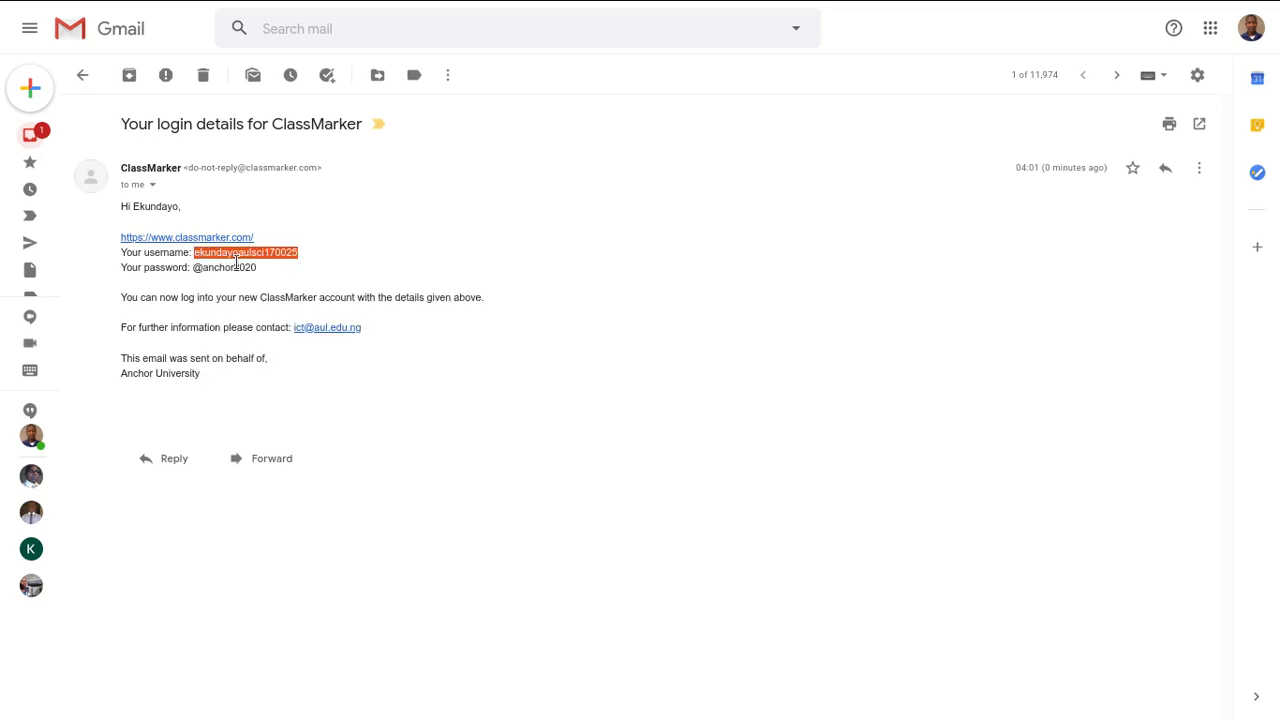
pyautogui.click(174, 242)
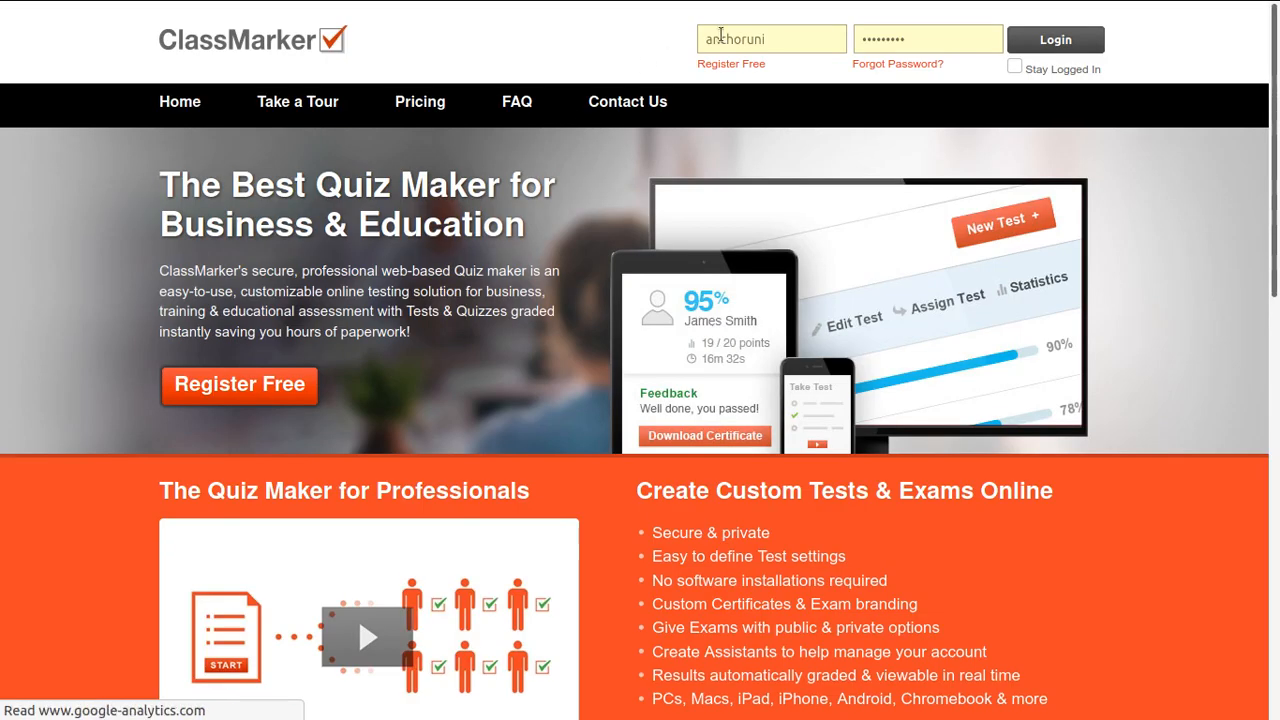
# Log in on the ClassMarker home page with the pasted member username and password, then return home
pyautogui.doubleClick(724, 40)
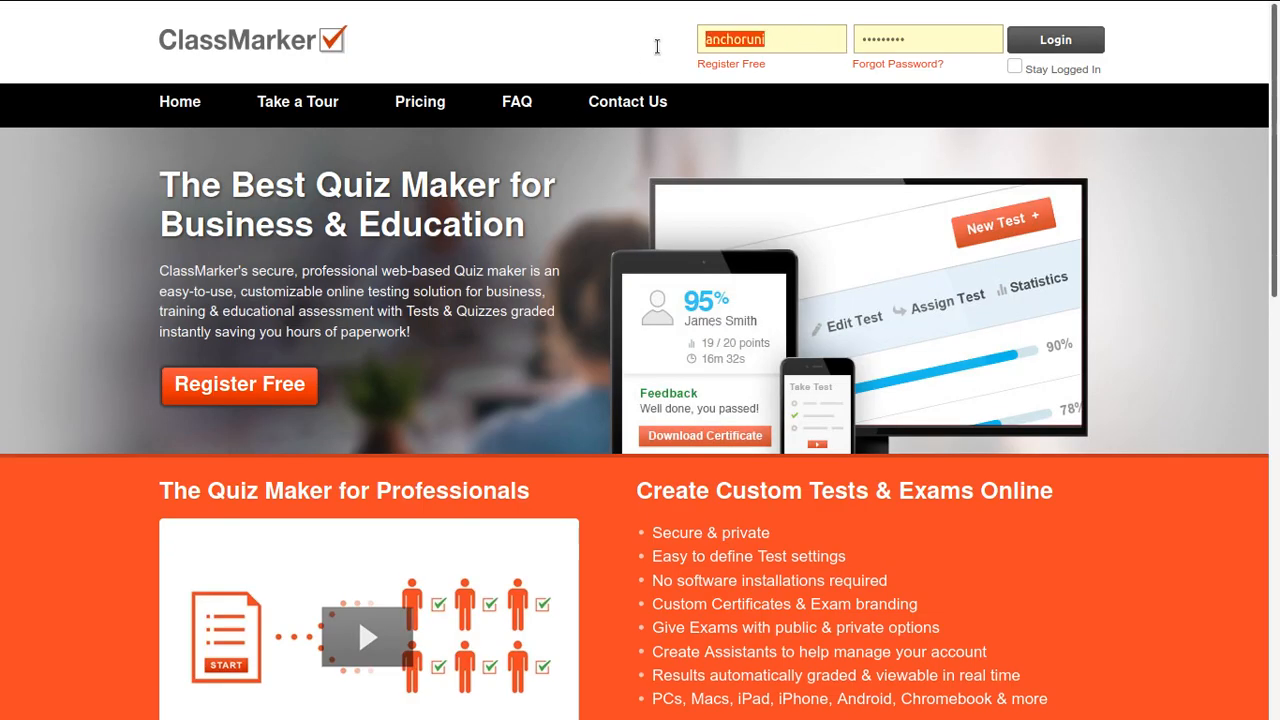
pyautogui.hotkey('ctrl', 'v')
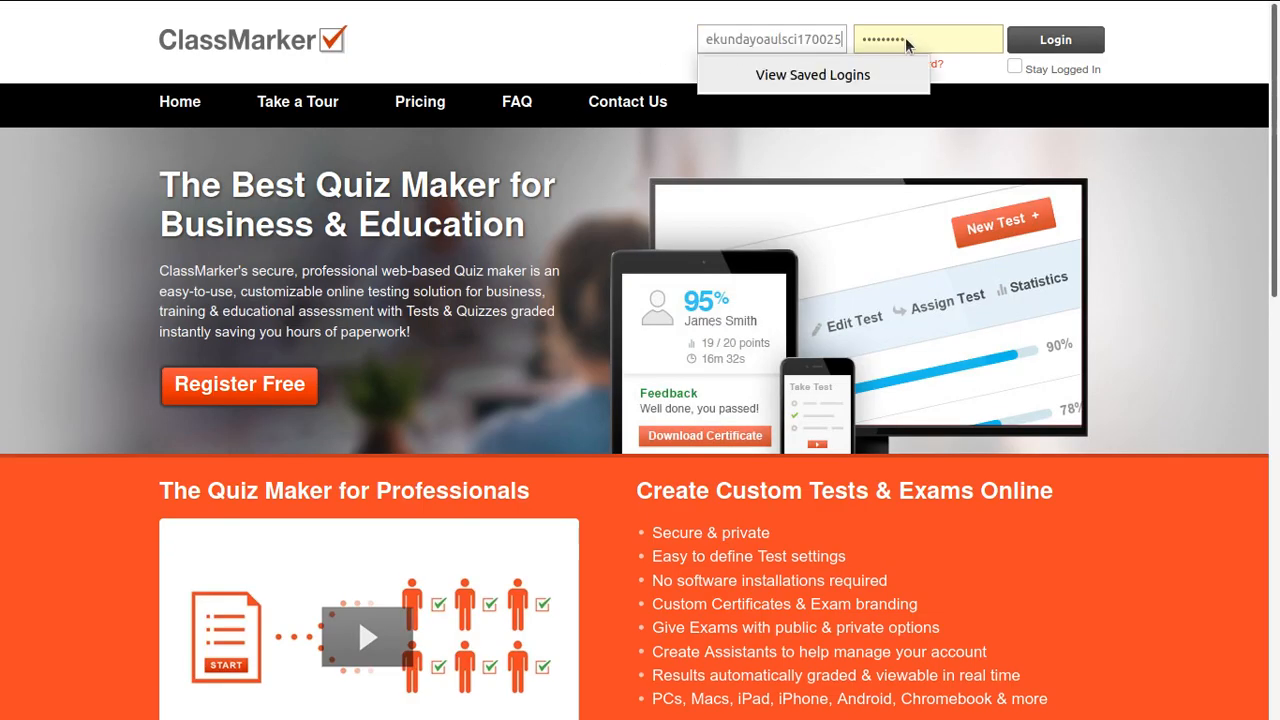
pyautogui.moveTo(926, 39); pyautogui.dragTo(808, 40)
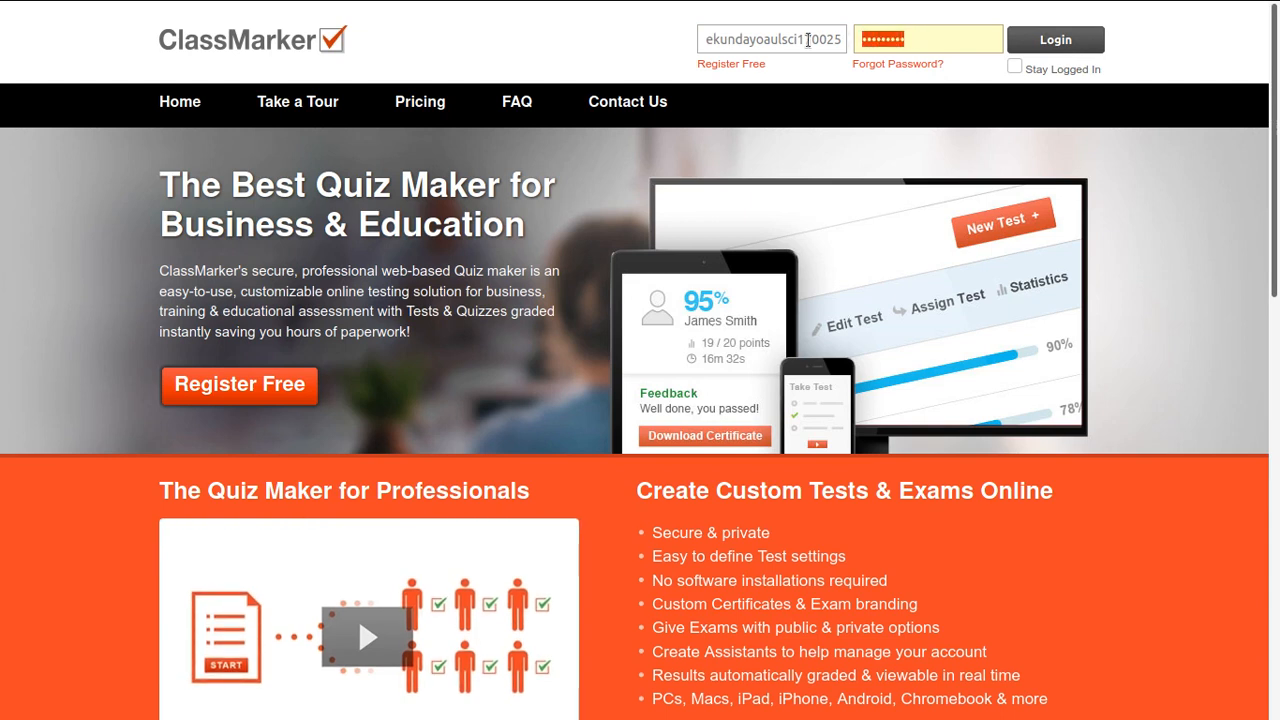
pyautogui.write('•••')
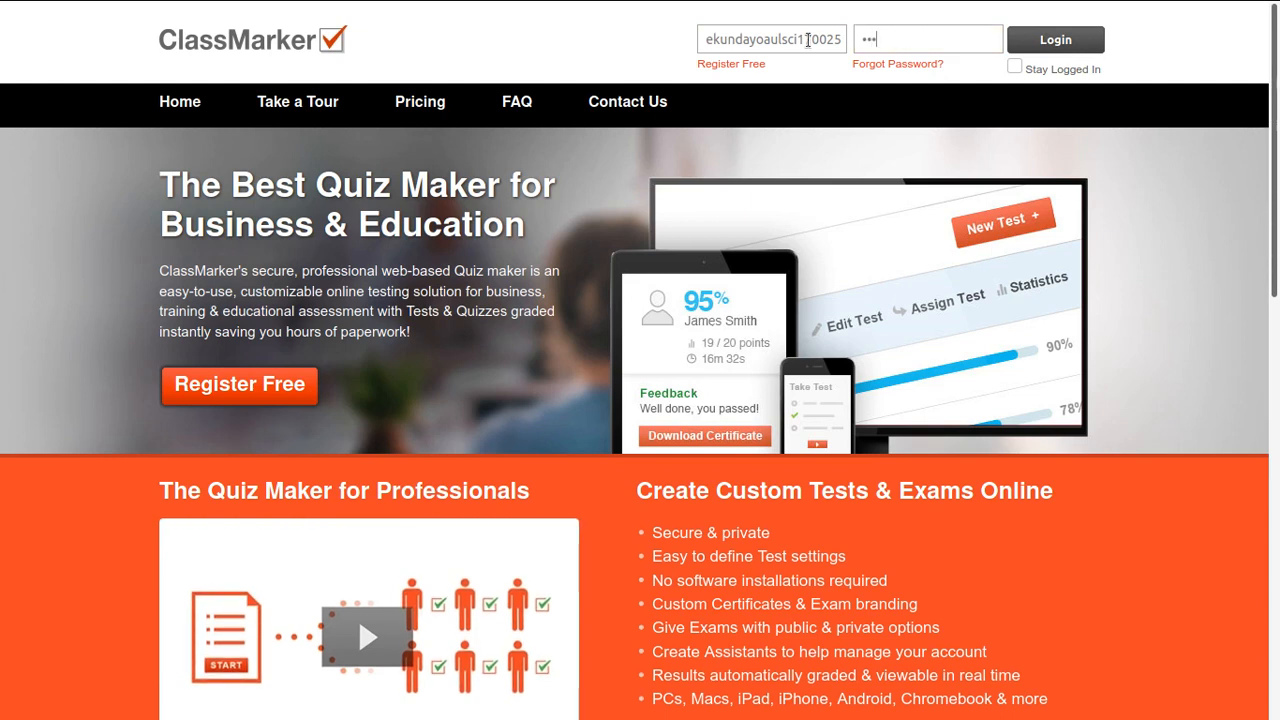
pyautogui.write('•••')
pyautogui.click(1044, 42)
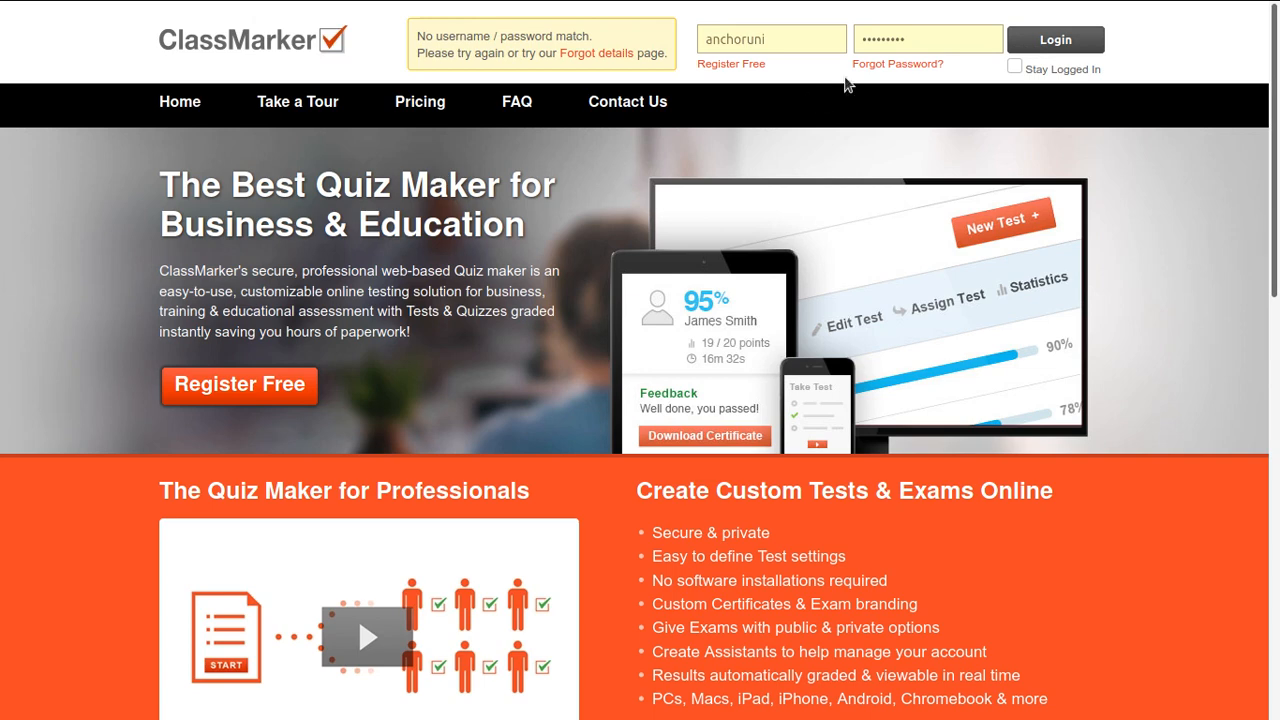
pyautogui.click(1043, 42)
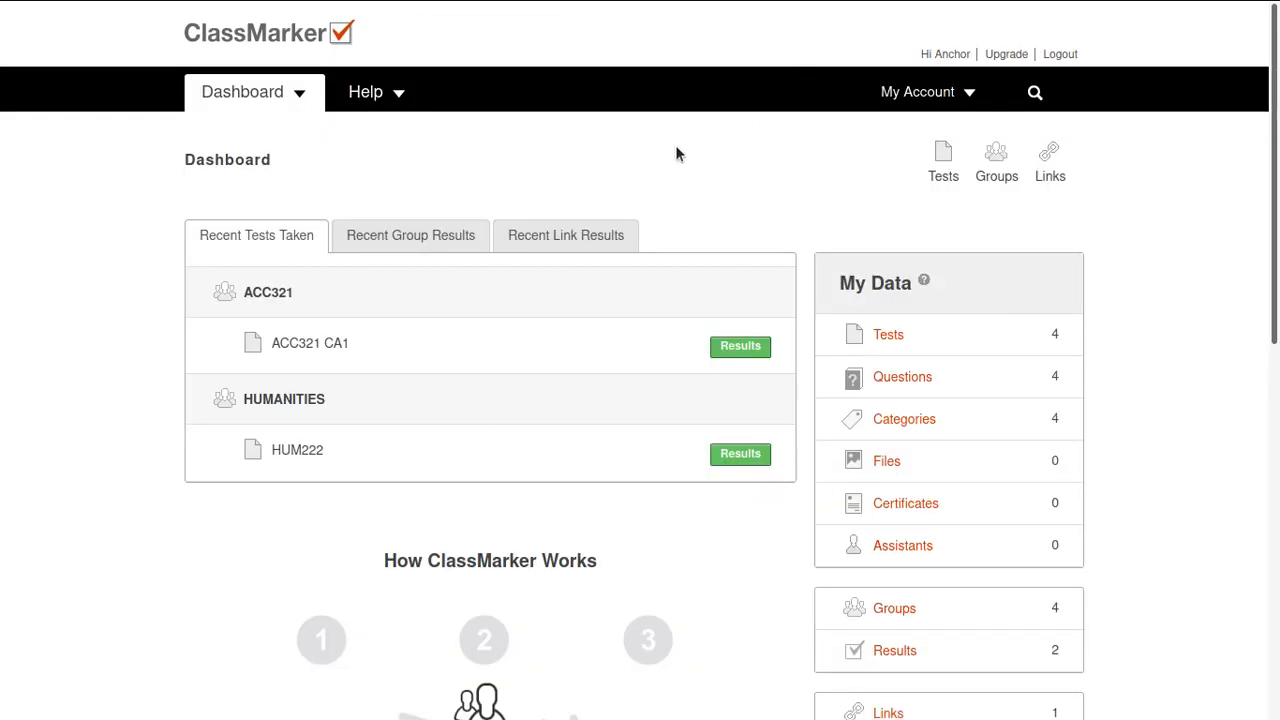
pyautogui.moveTo(214, 5)
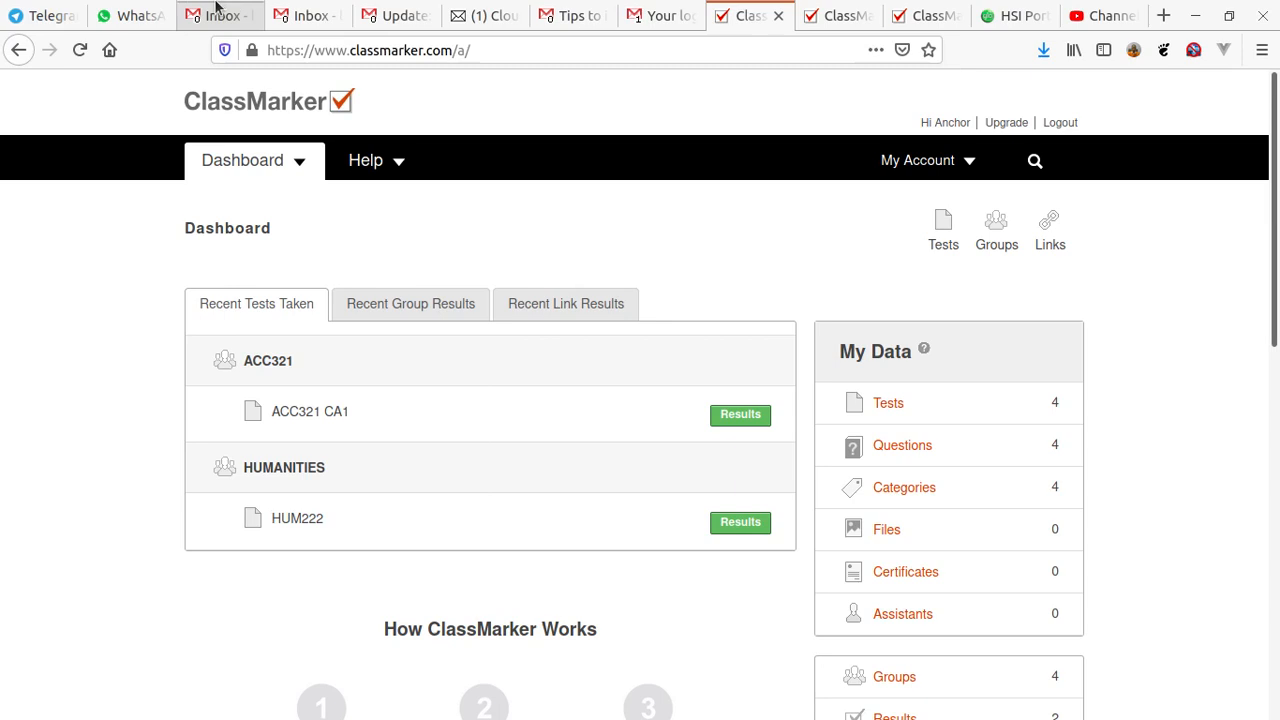
pyautogui.click(20, 50)
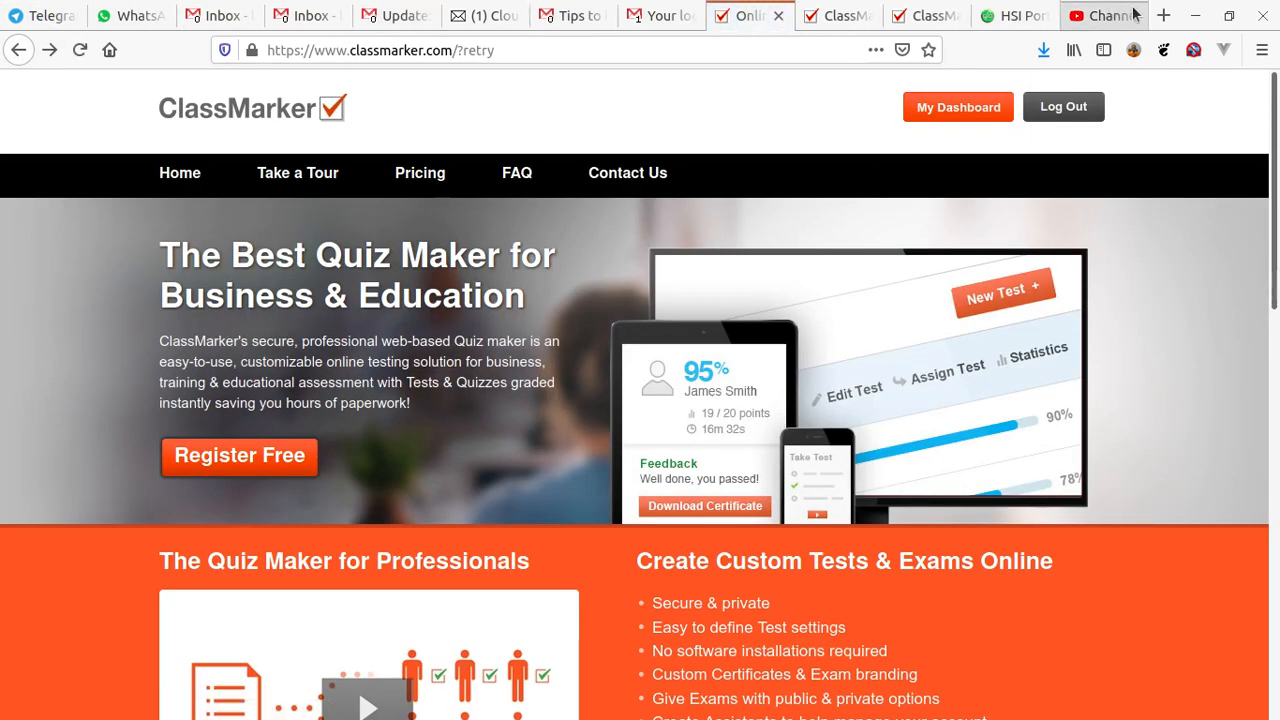
# Load classmarker.com in a new private browsing window
pyautogui.click(1262, 50)
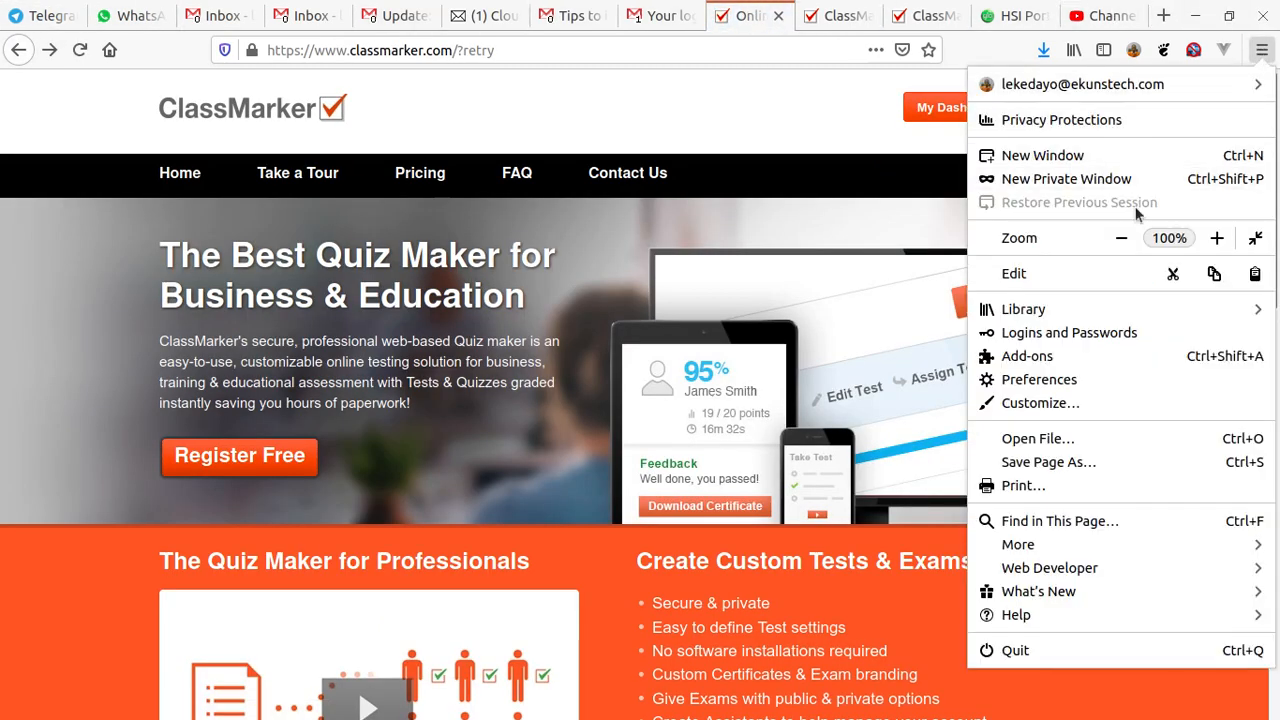
pyautogui.click(1073, 178)
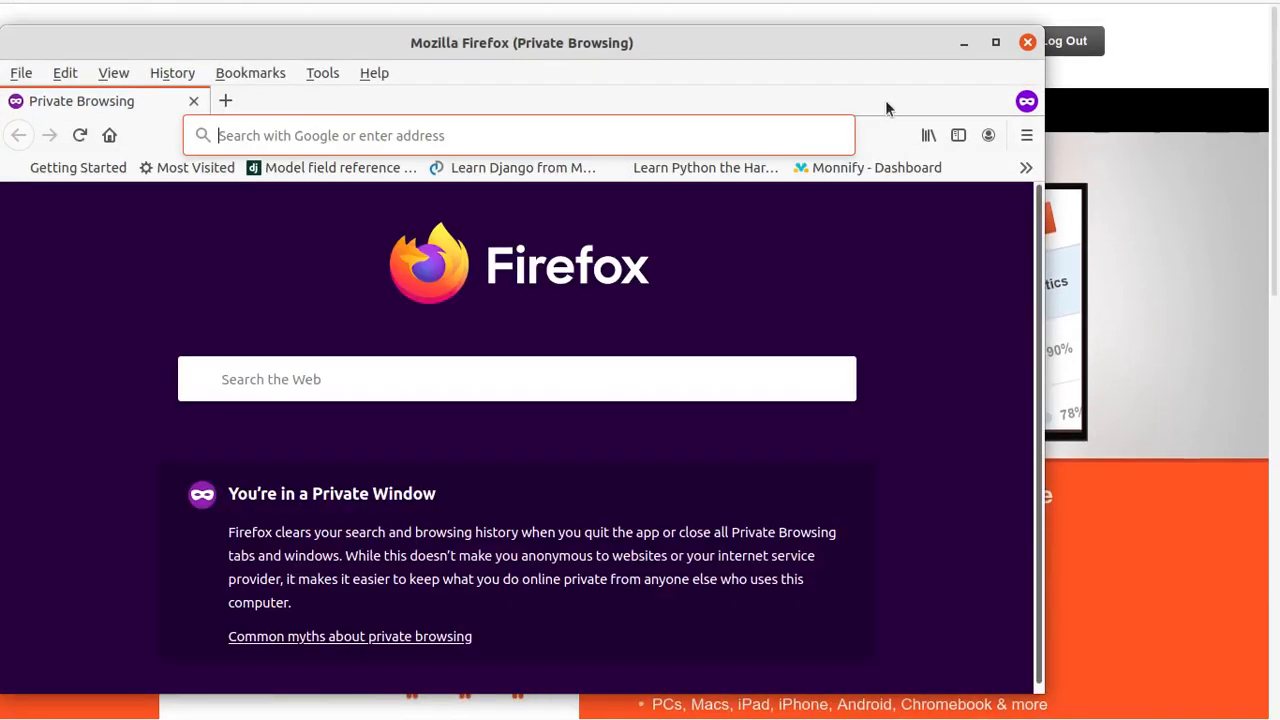
pyautogui.write('cla')
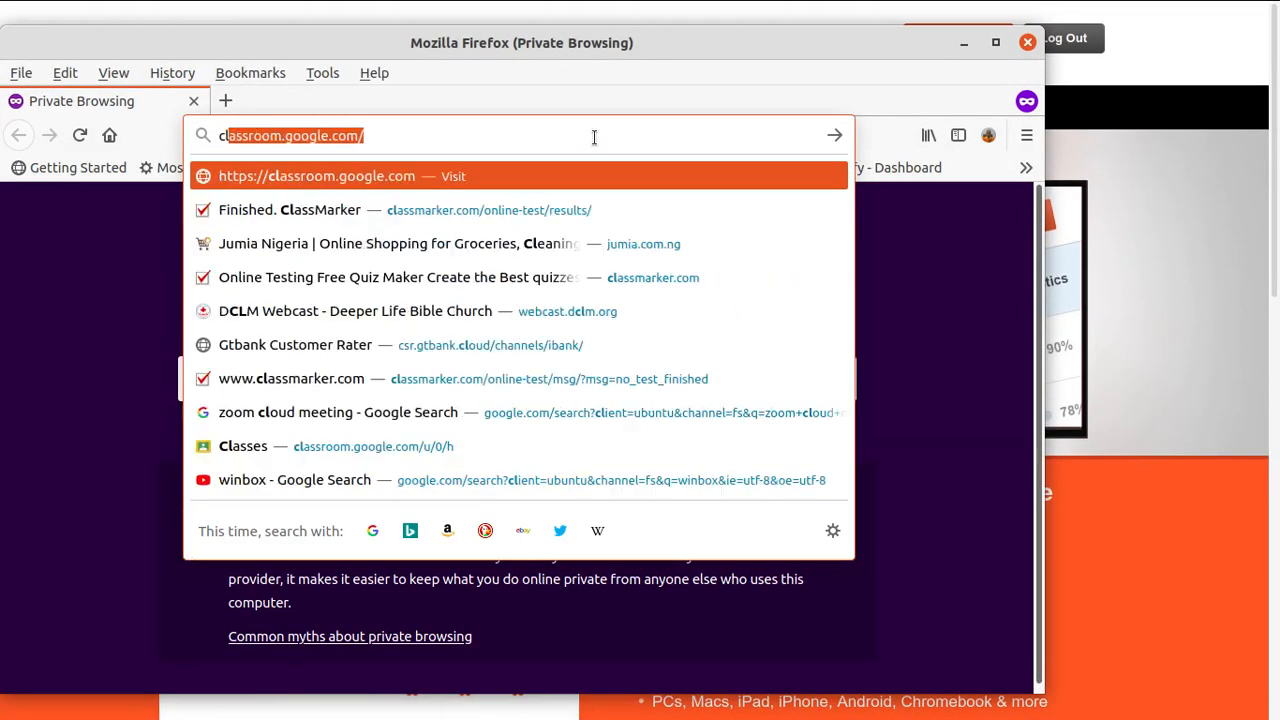
pyautogui.write('ssmarker')
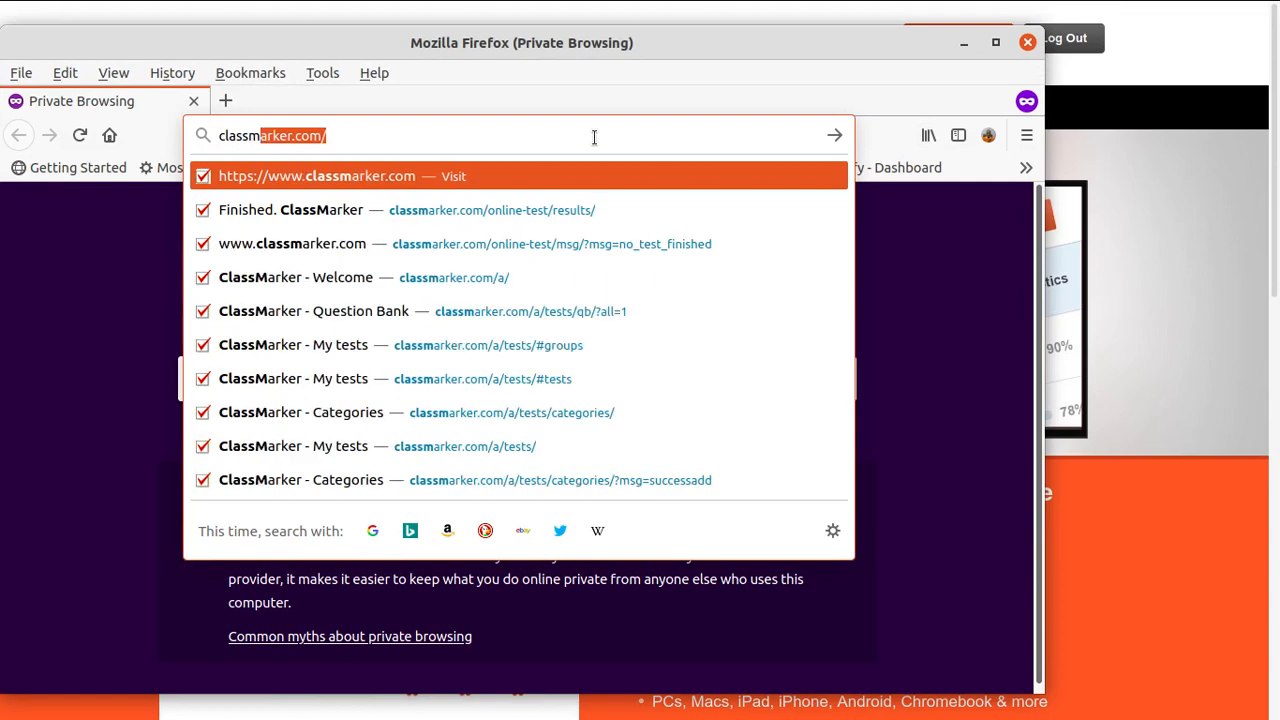
pyautogui.press('Return')
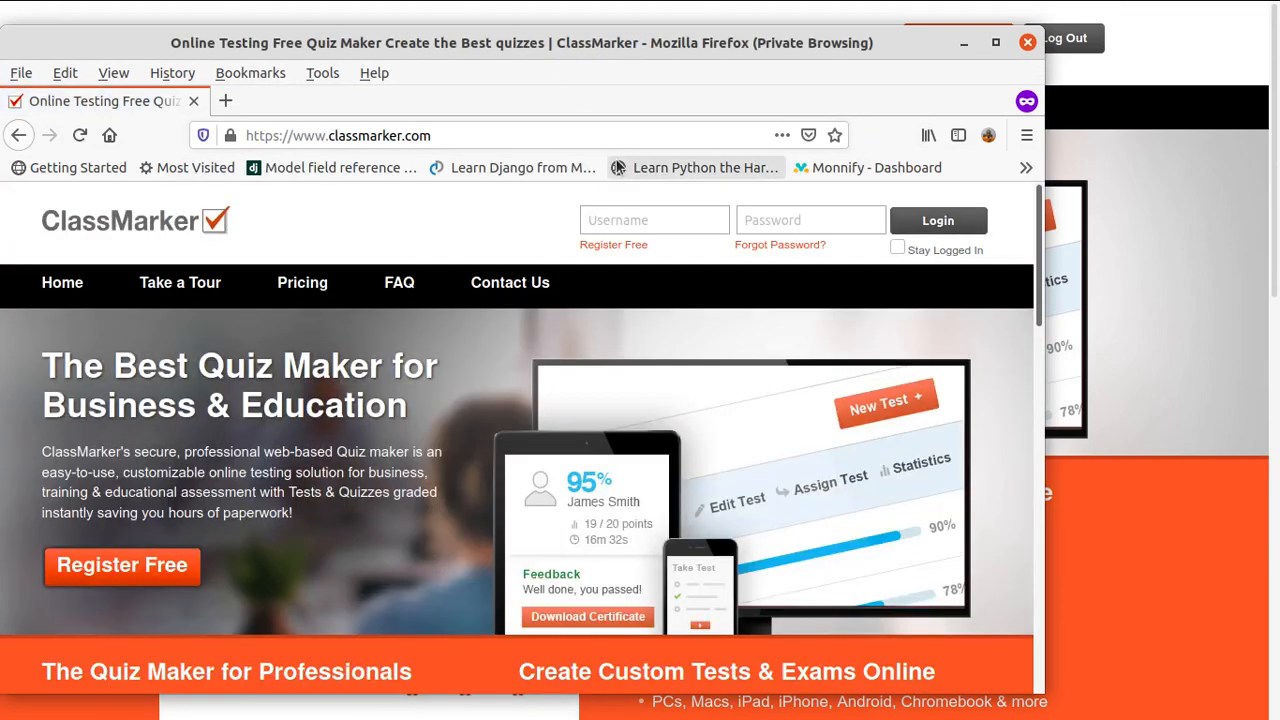
# Sign in with the pasted member username and password, getting a no-match error, and reposition the window
pyautogui.click(636, 221)
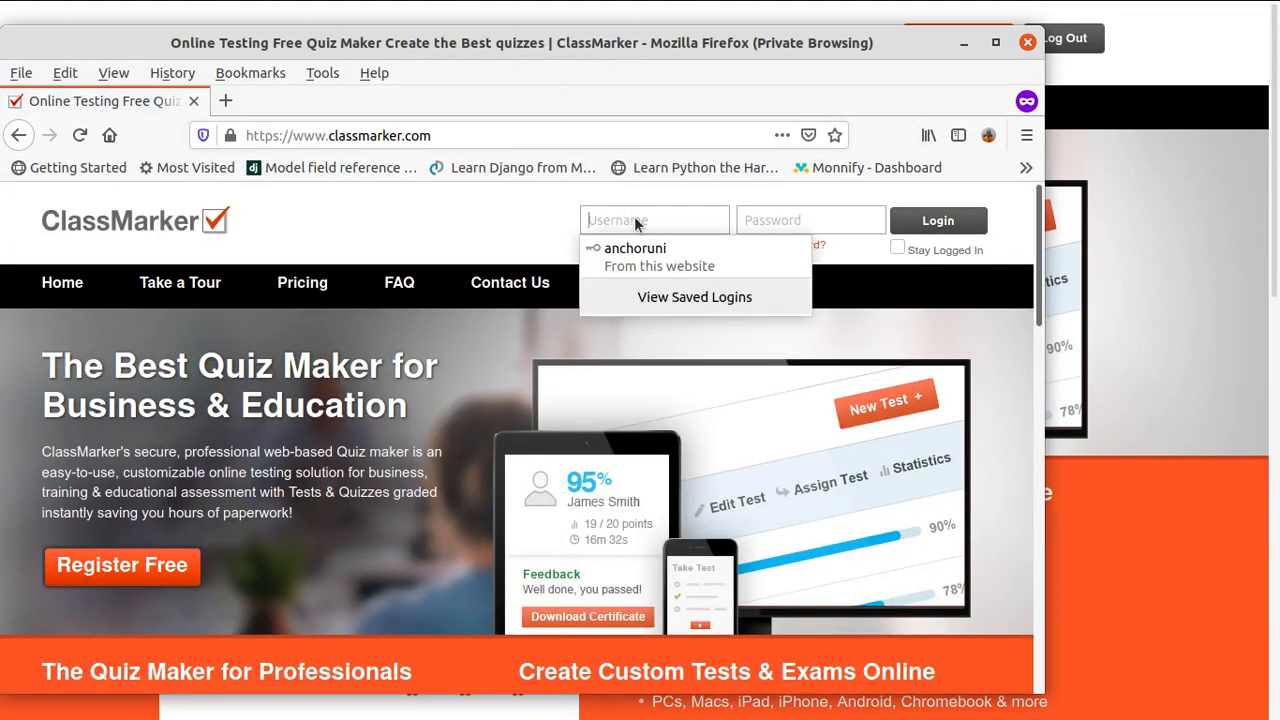
pyautogui.hotkey('ctrl', 'v')
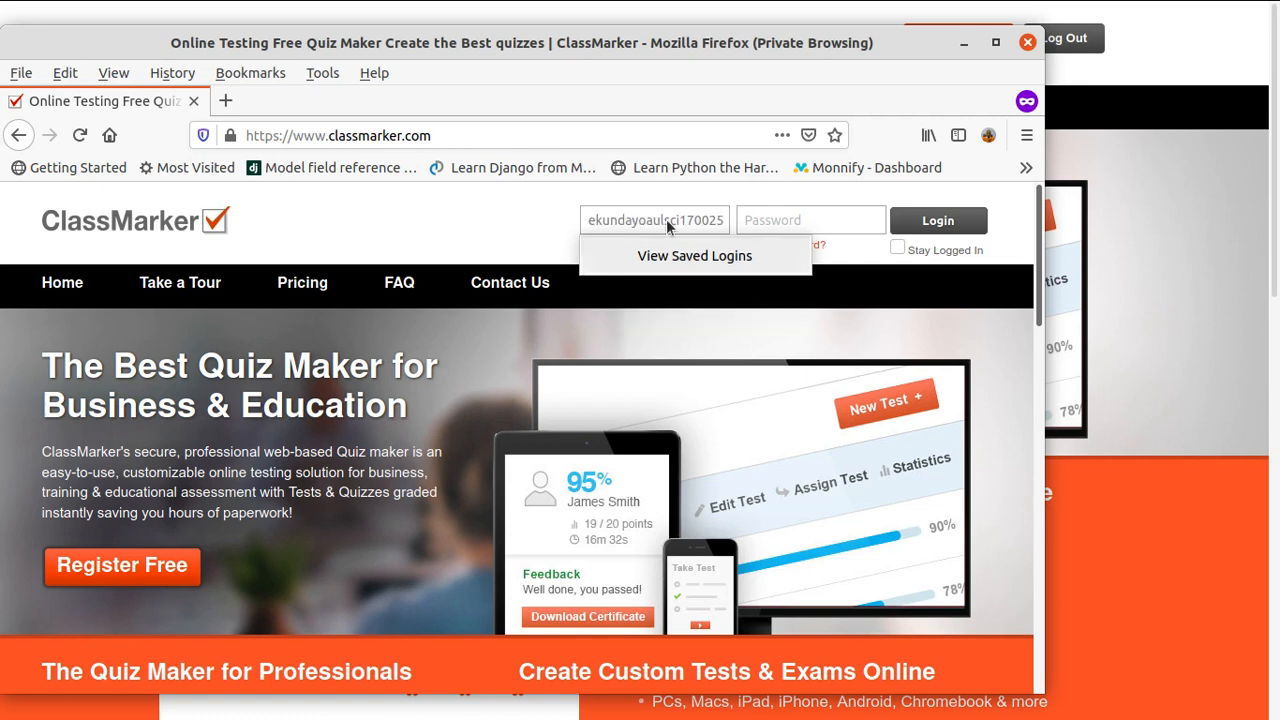
pyautogui.click(771, 220)
pyautogui.write('*')
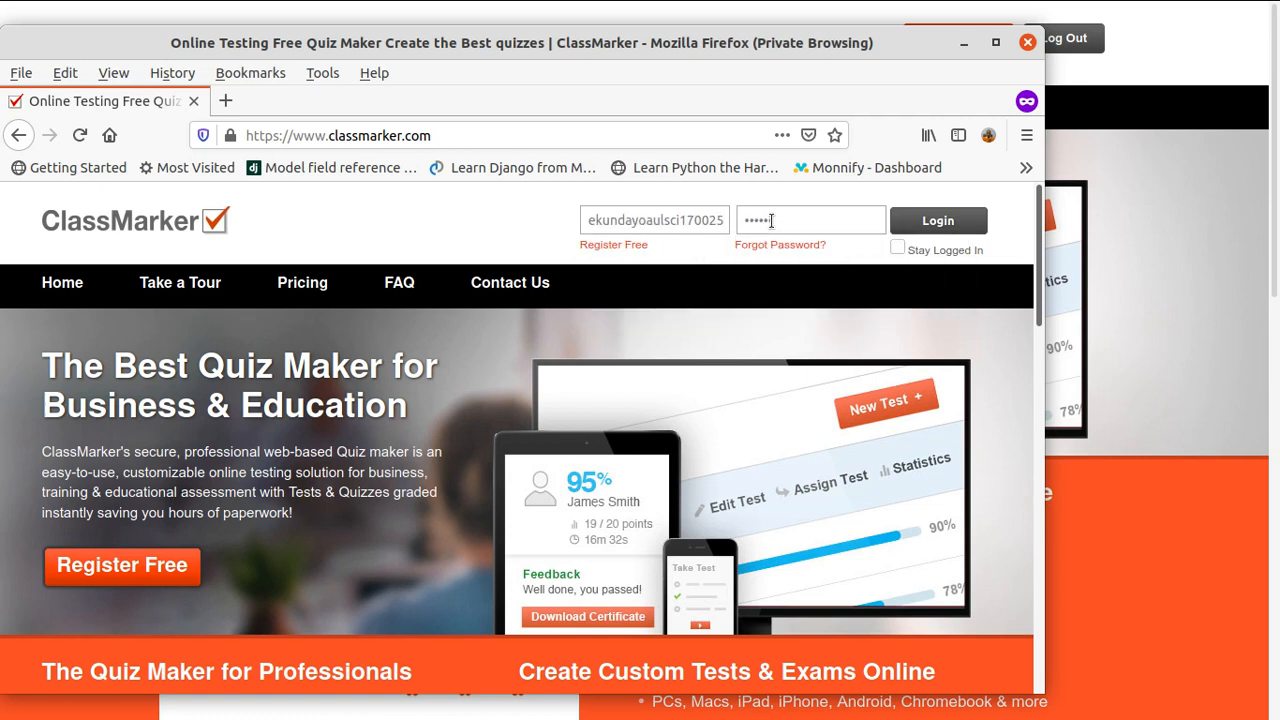
pyautogui.click(903, 231)
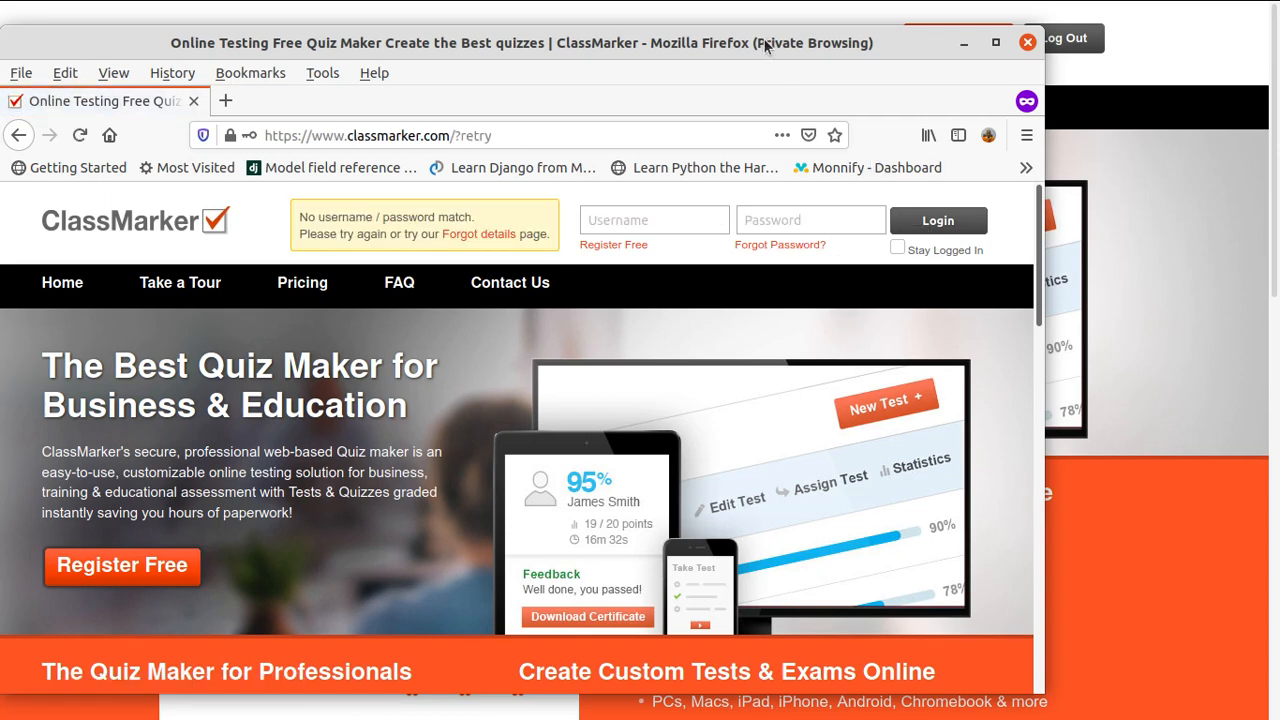
pyautogui.moveTo(765, 45); pyautogui.dragTo(921, 133)
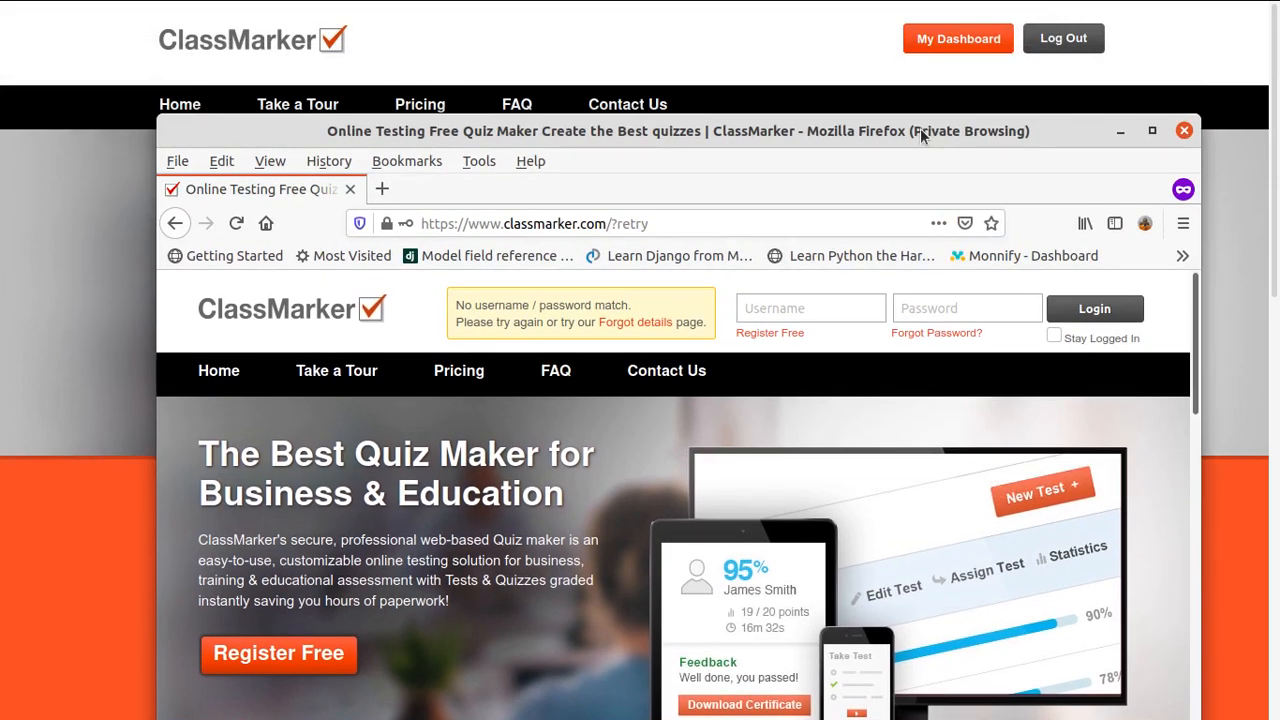
# Recopy the member's username from the 'Your login details for ClassMarker' email and minimize Gmail
pyautogui.moveTo(740, 8)
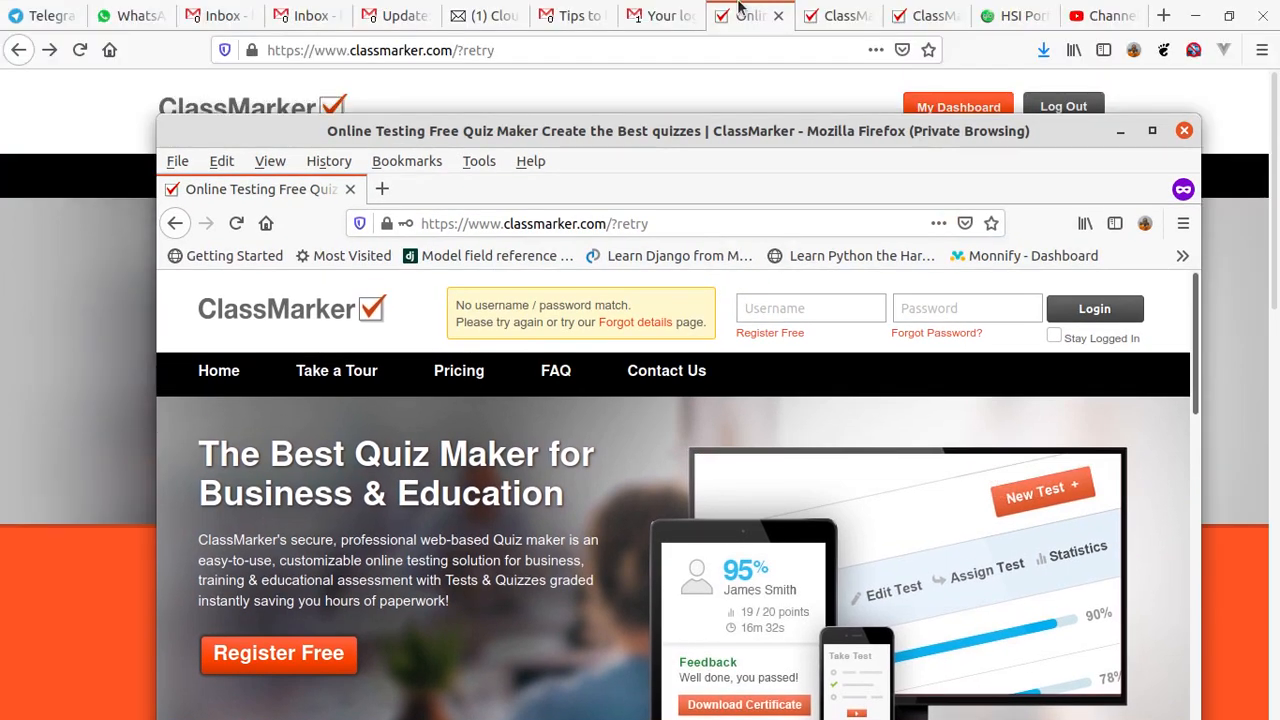
pyautogui.click(636, 16)
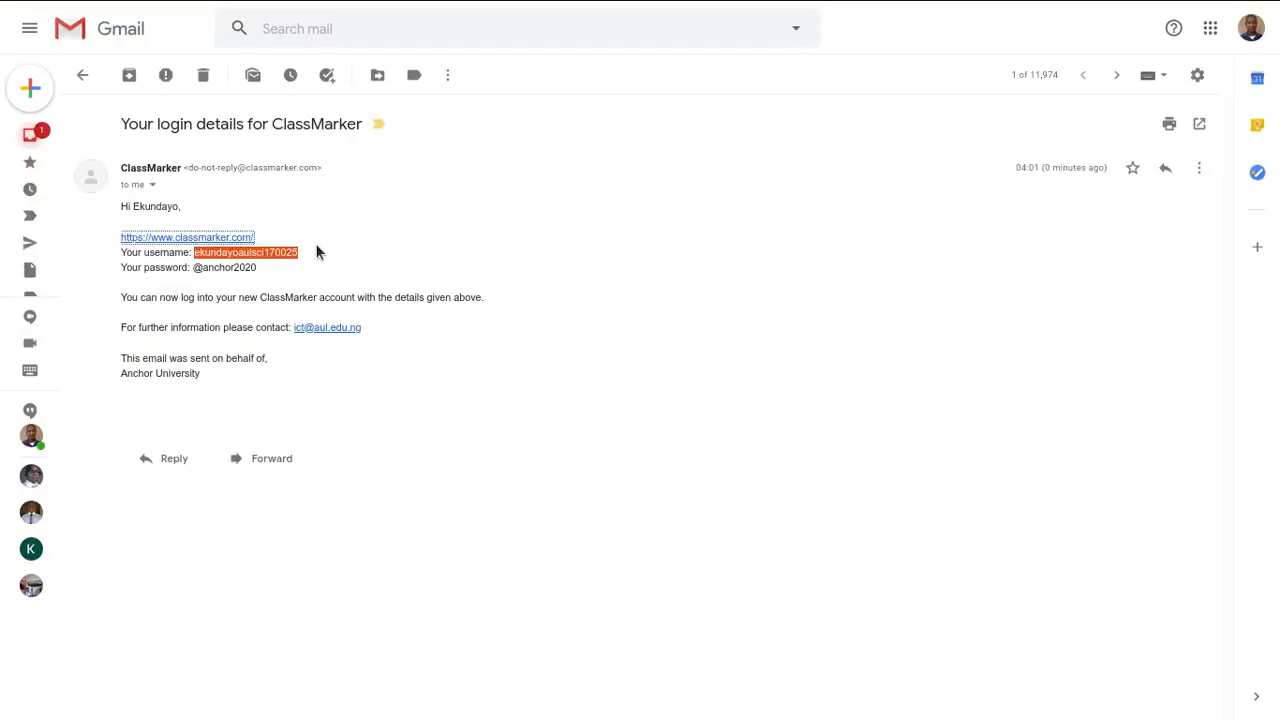
pyautogui.click(316, 245)
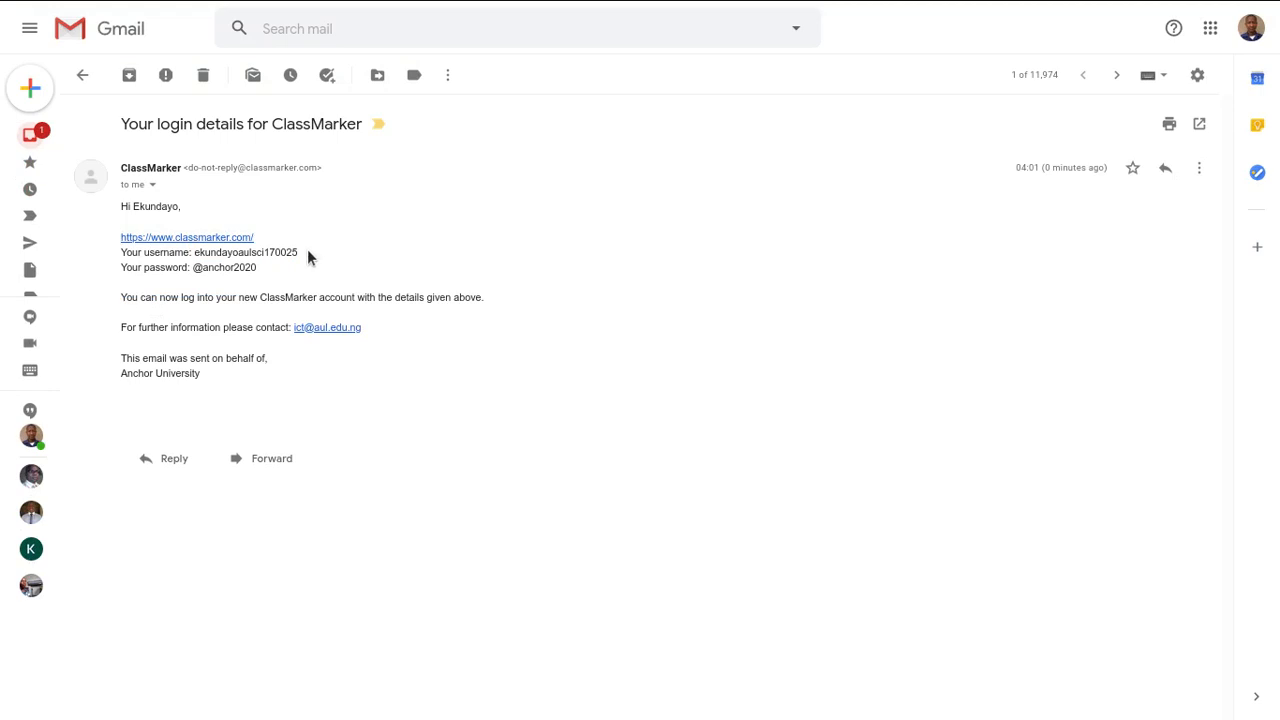
pyautogui.moveTo(303, 252); pyautogui.dragTo(207, 252)
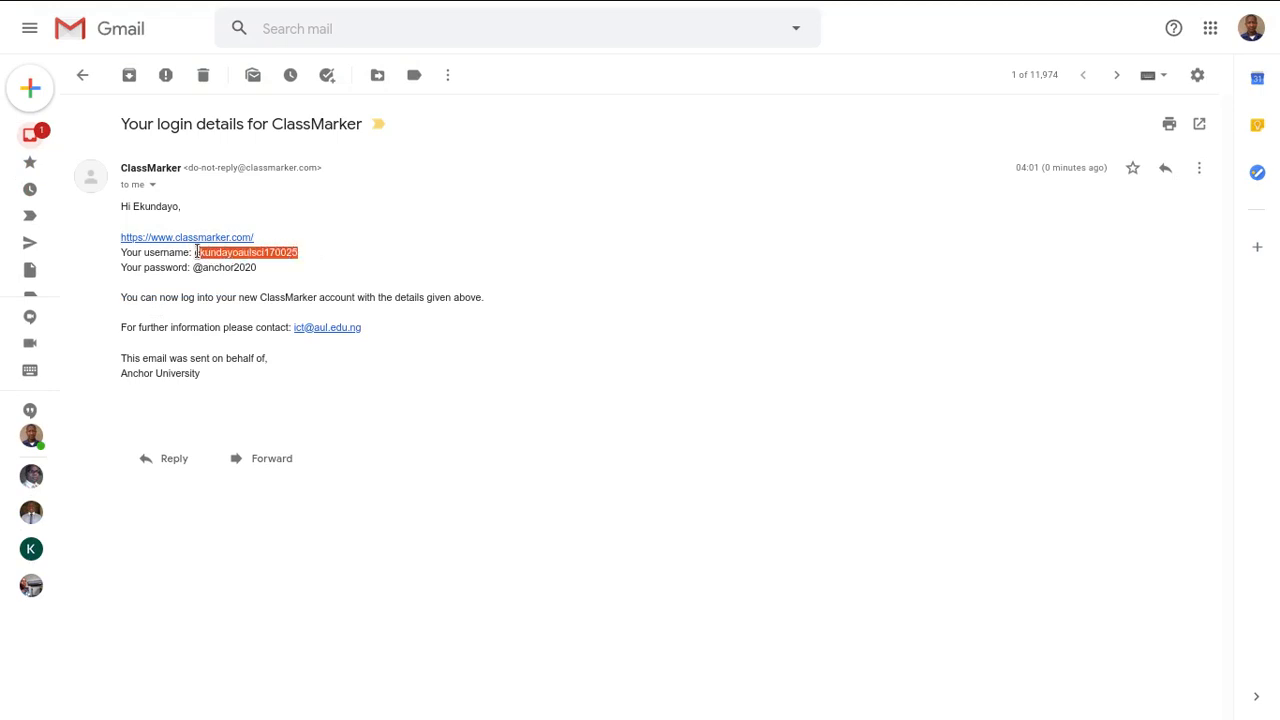
pyautogui.rightClick(202, 252)
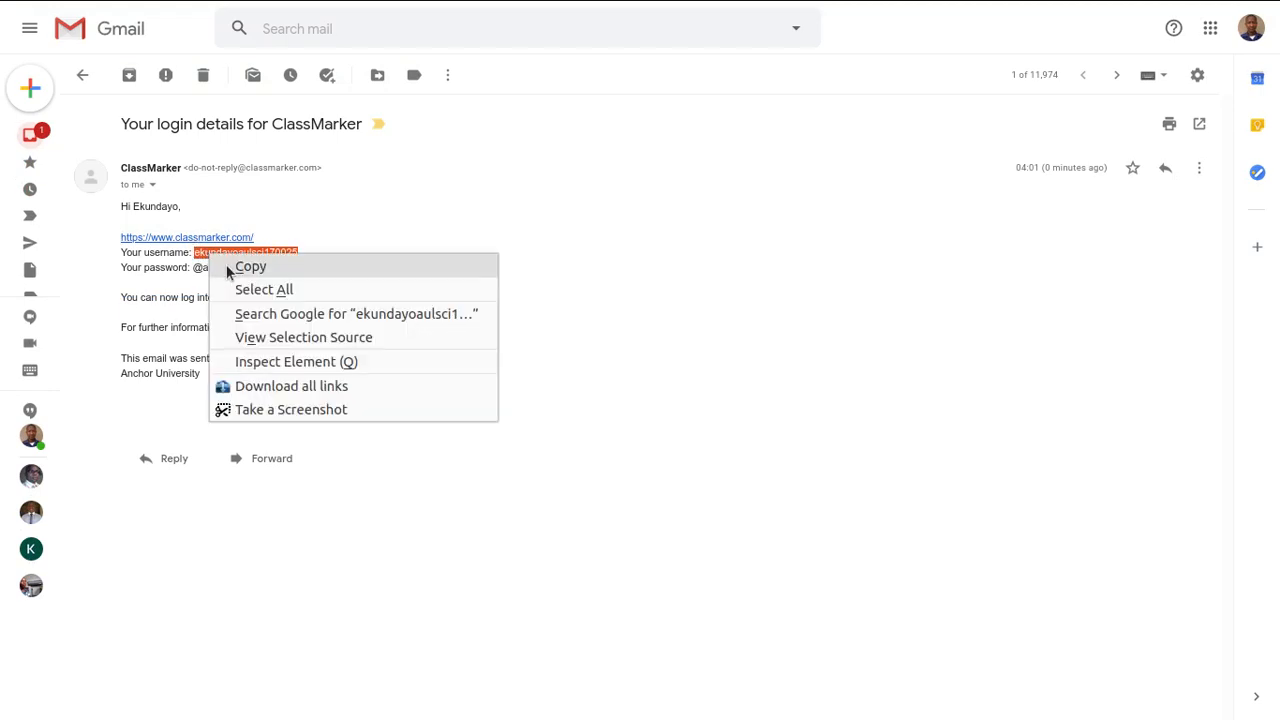
pyautogui.click(229, 266)
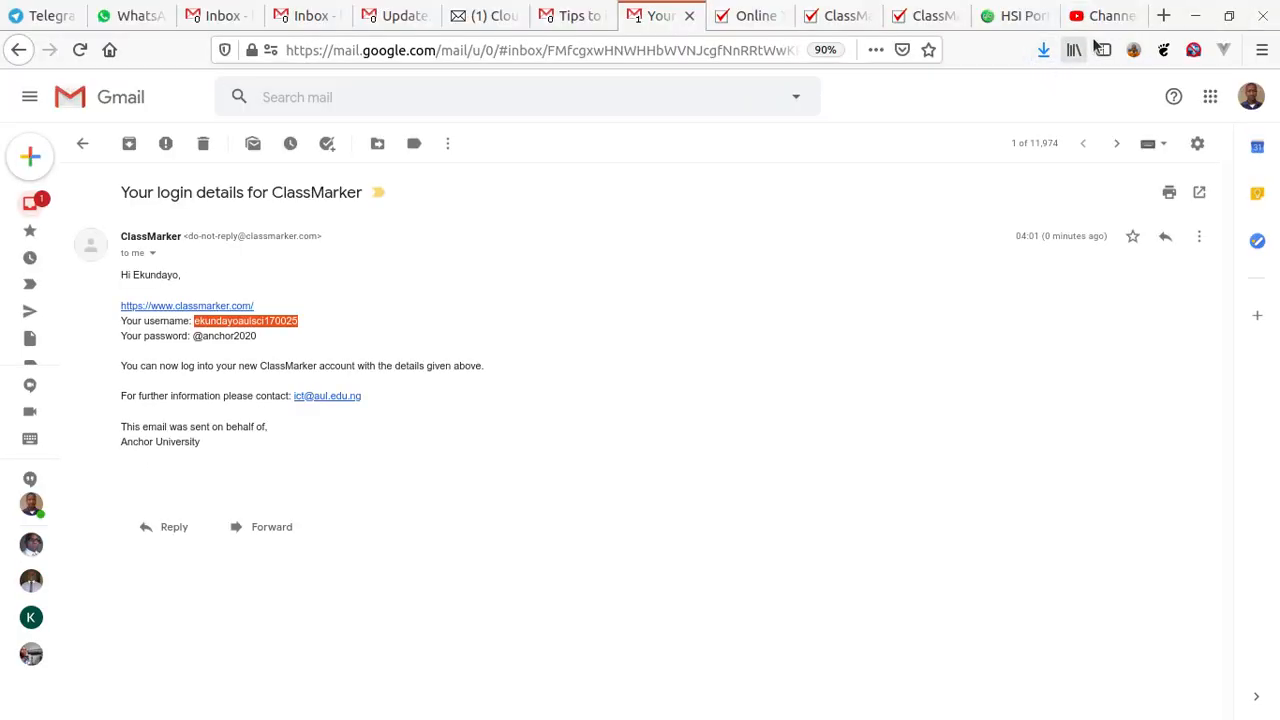
pyautogui.click(1196, 14)
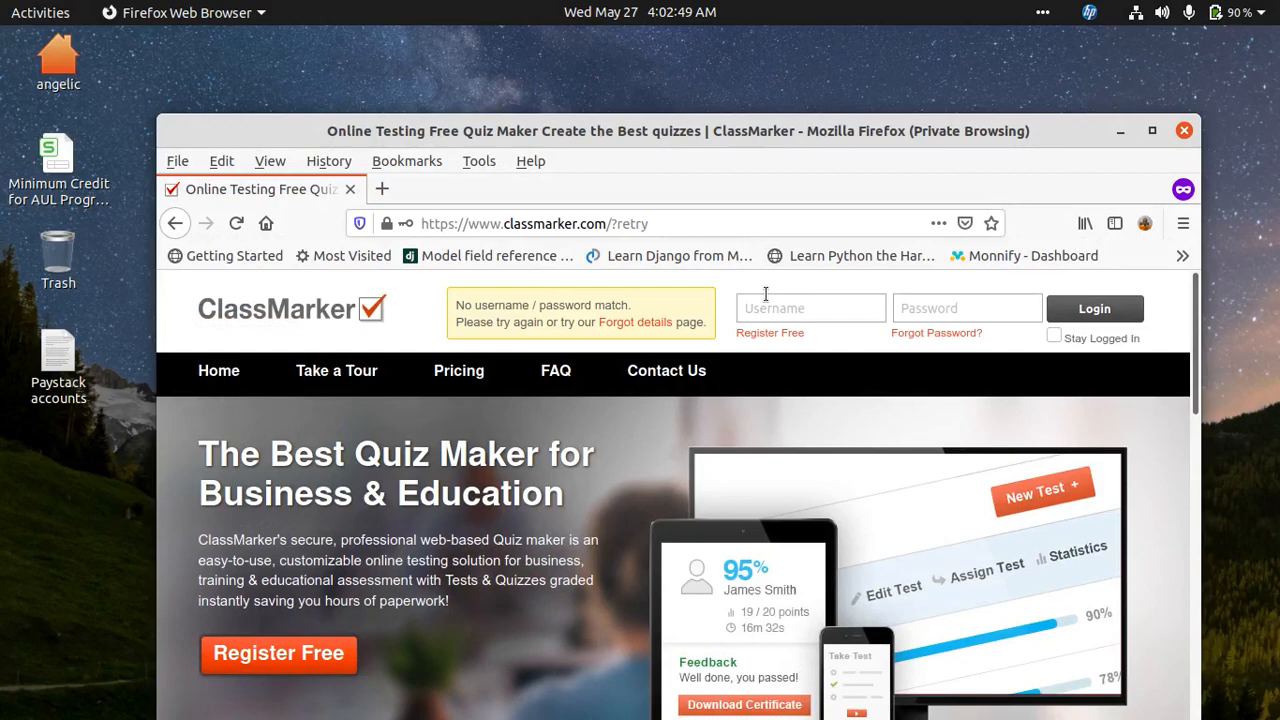
# Maximize the private window, submit the pasted username and password, then minimize the browser after the rejection
pyautogui.doubleClick(692, 145)
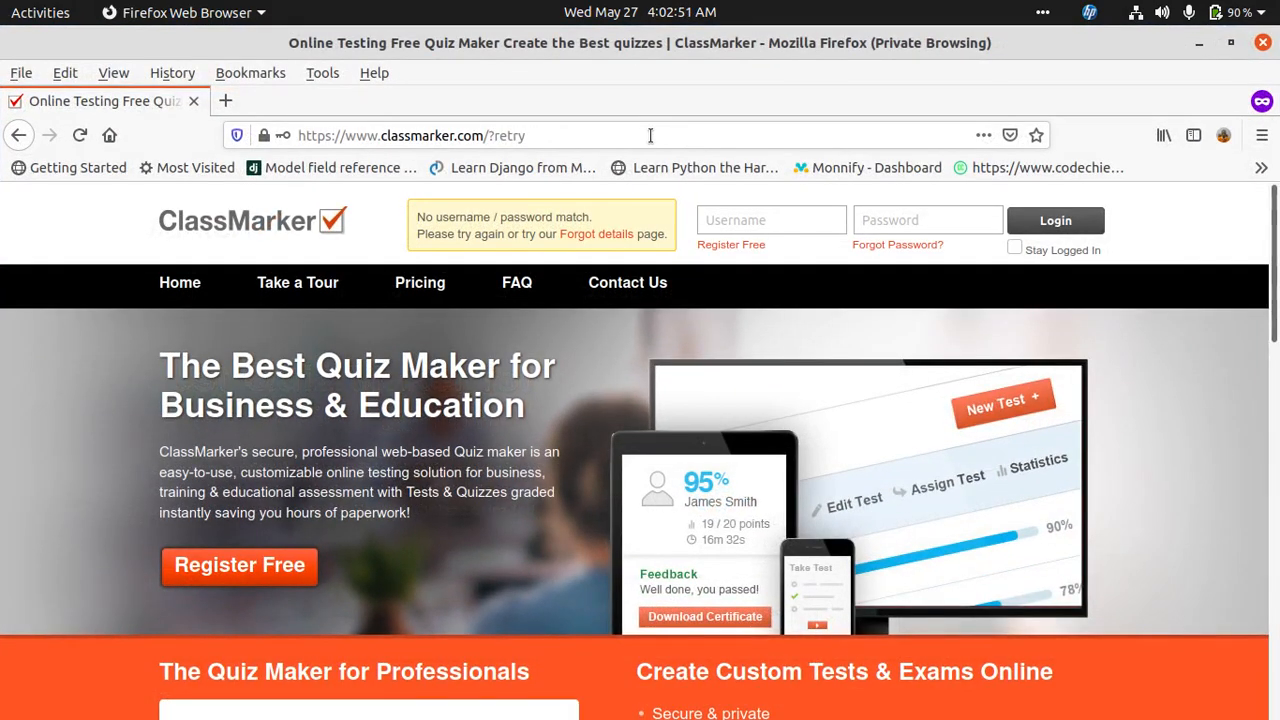
pyautogui.press('F11')
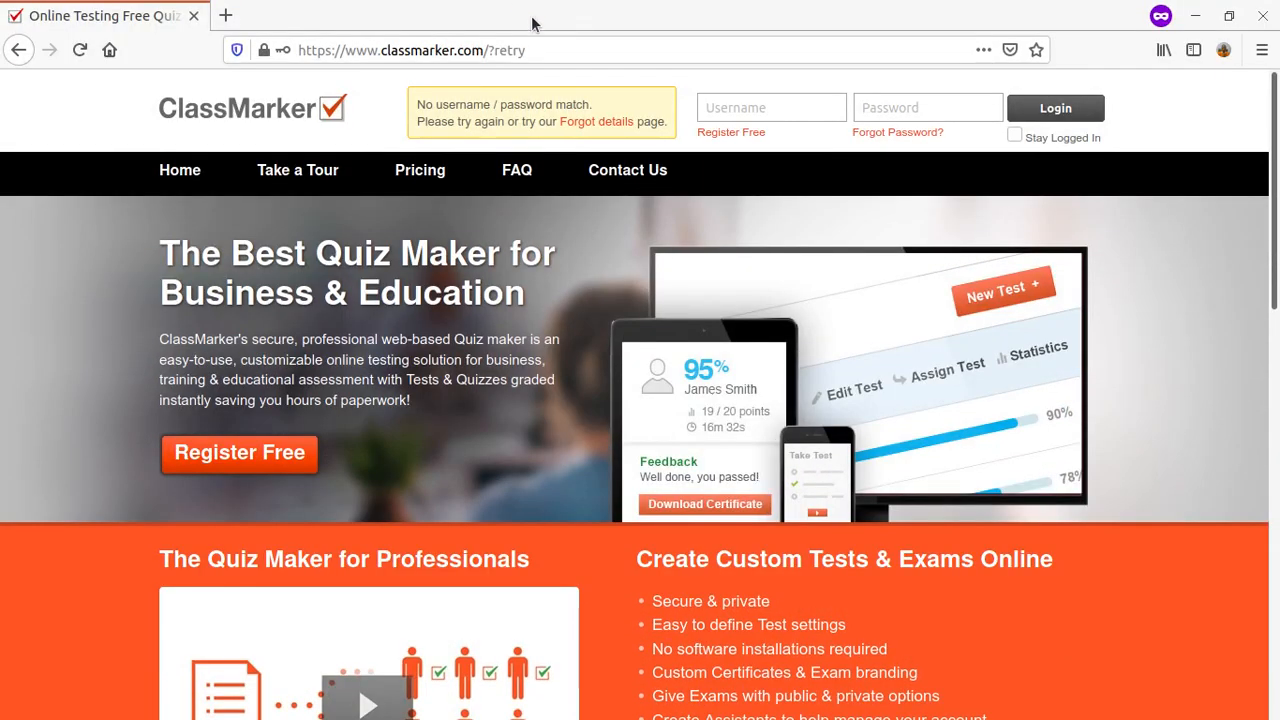
pyautogui.click(718, 116)
pyautogui.hotkey('ctrl', 'v')
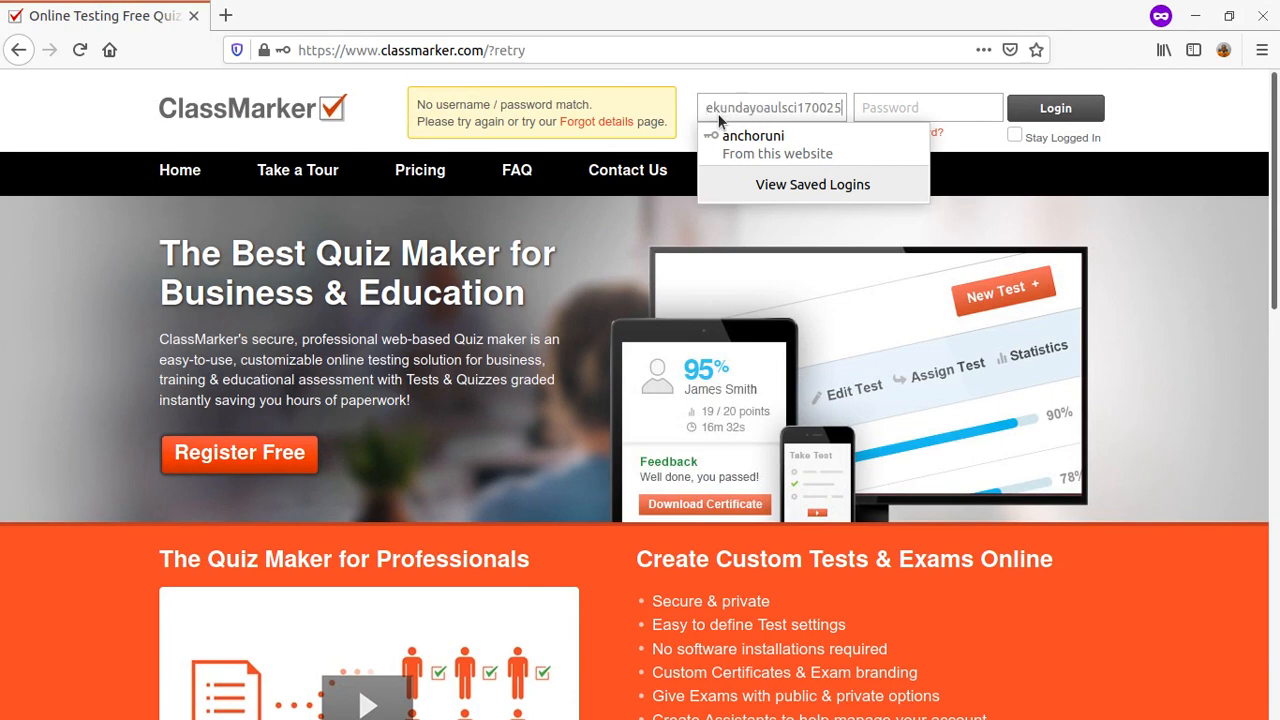
pyautogui.click(903, 105)
pyautogui.write('a')
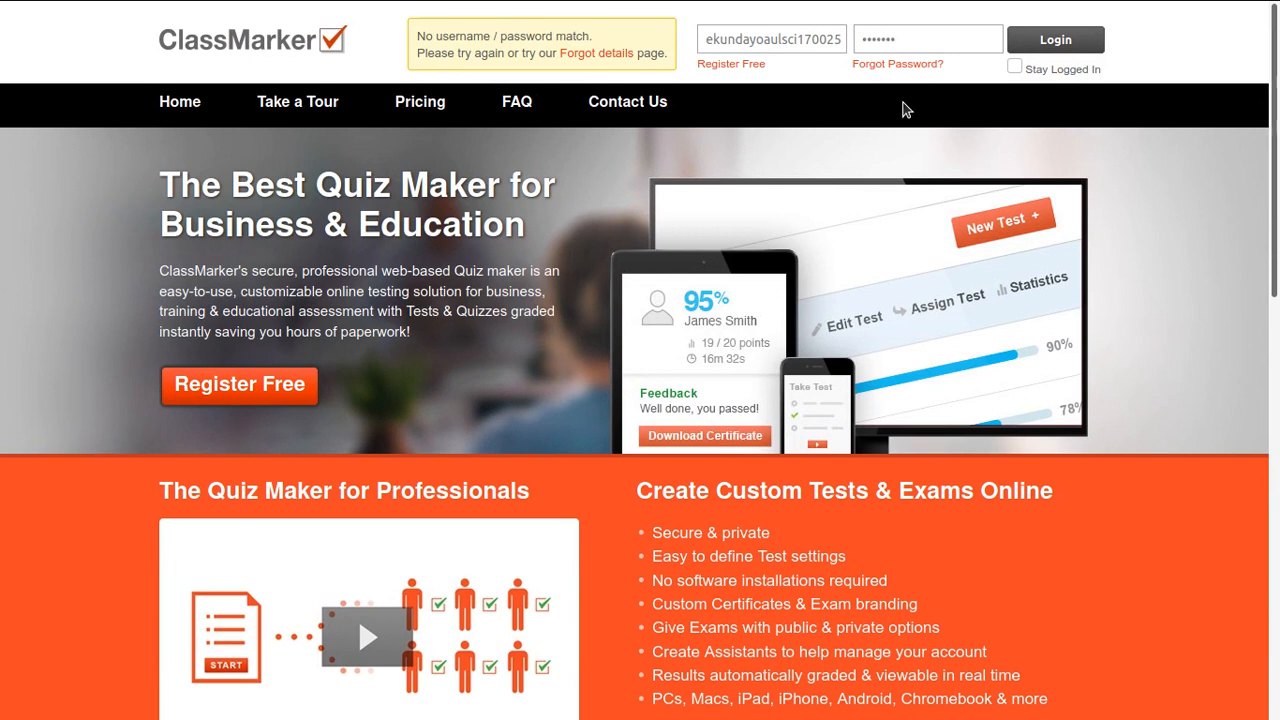
pyautogui.click(1069, 45)
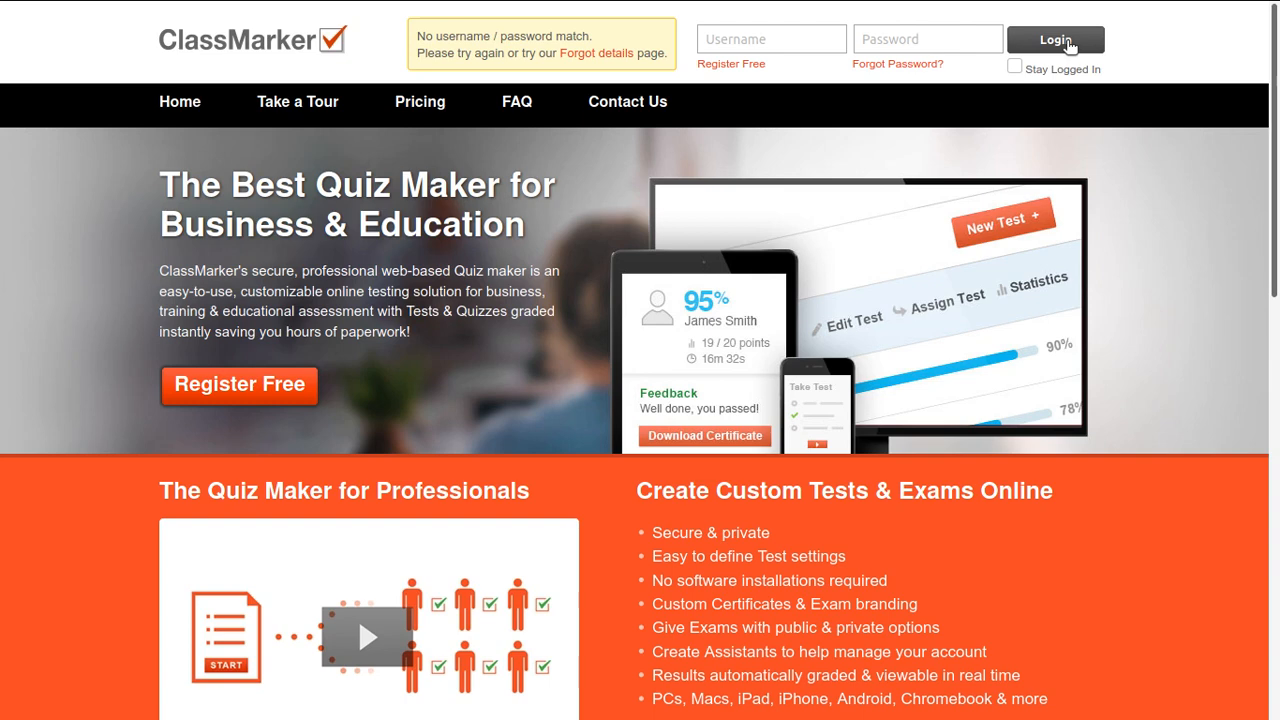
pyautogui.moveTo(952, 8)
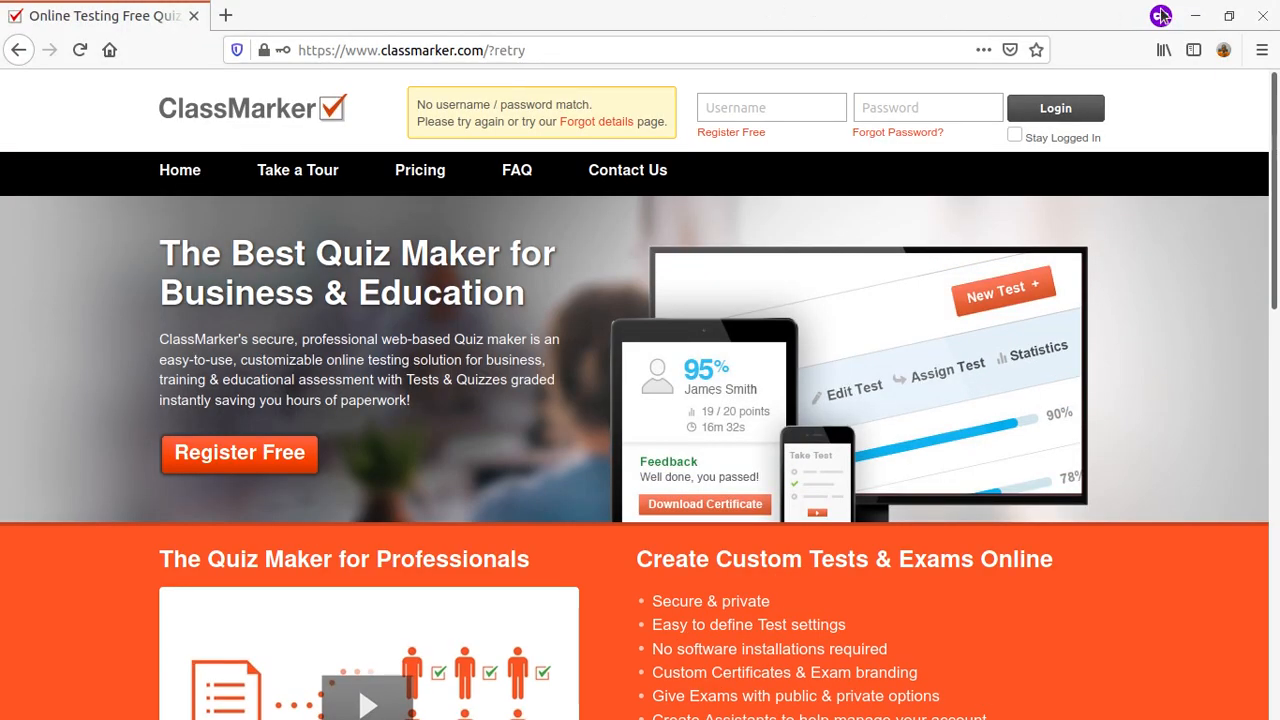
pyautogui.click(1195, 15)
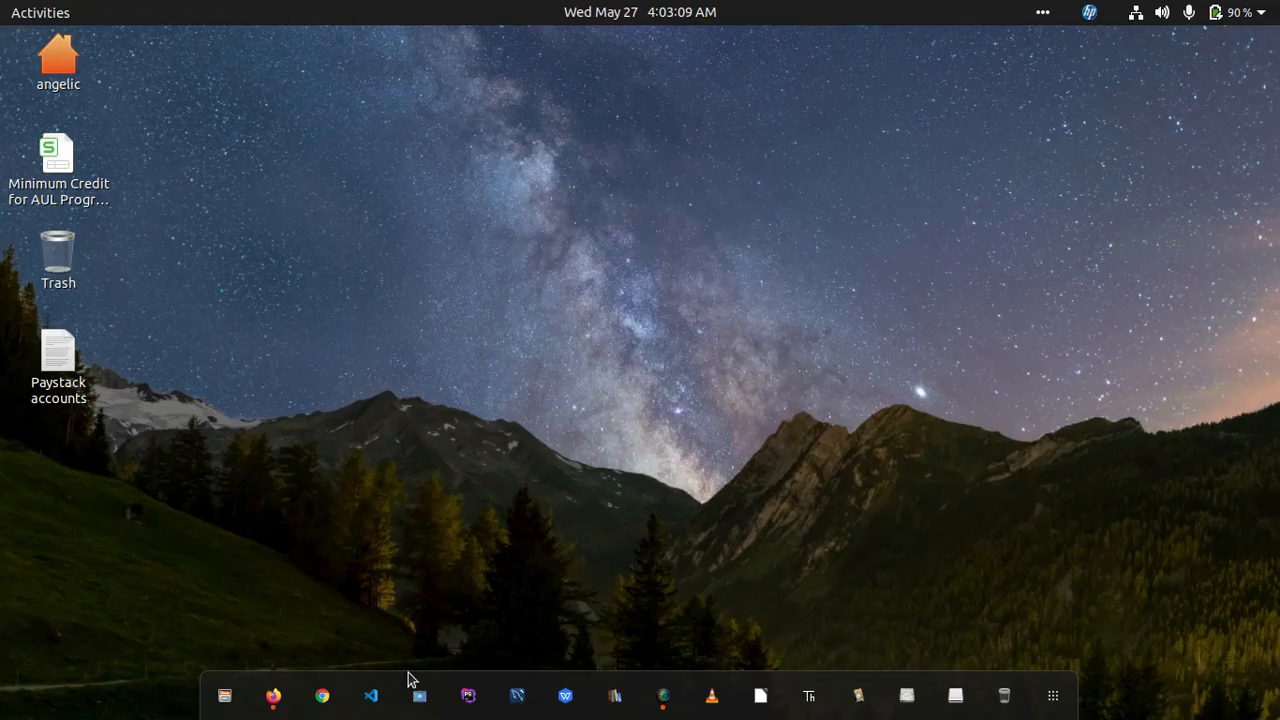
# Restore the browser and move through the Gmail inboxes back to the Updates email list
pyautogui.click(279, 696)
pyautogui.click(279, 696)
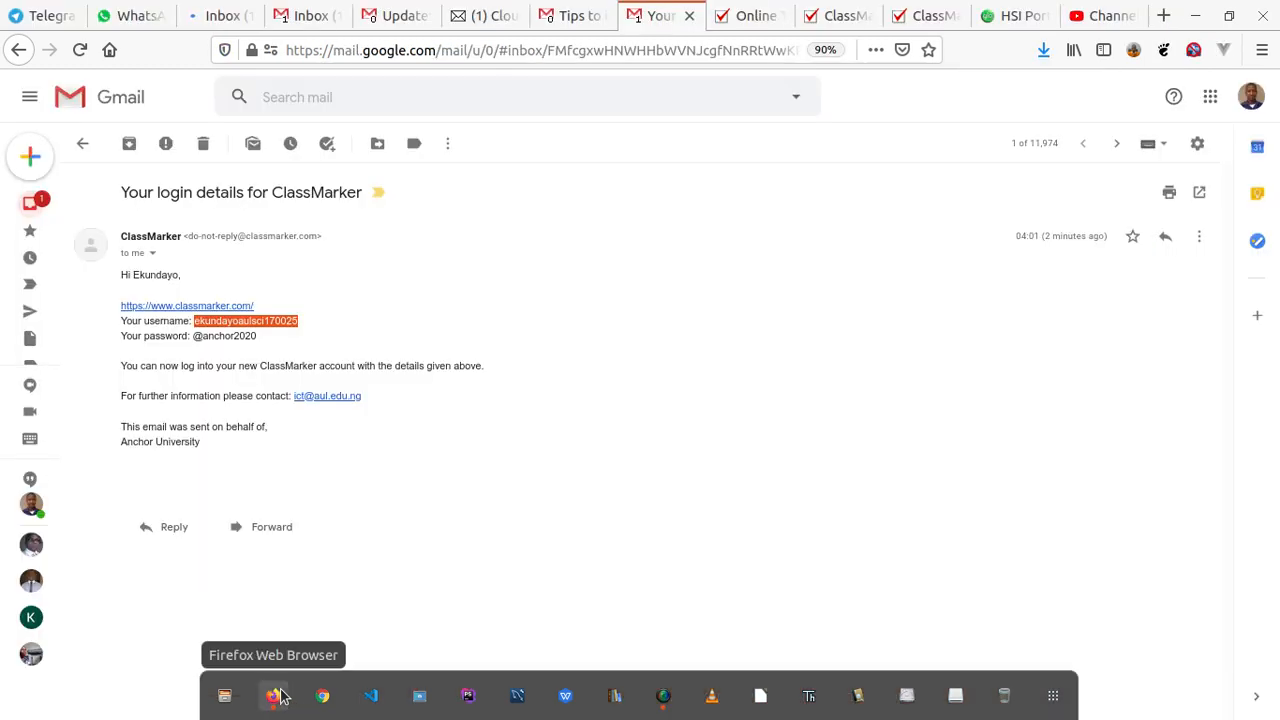
pyautogui.click(232, 16)
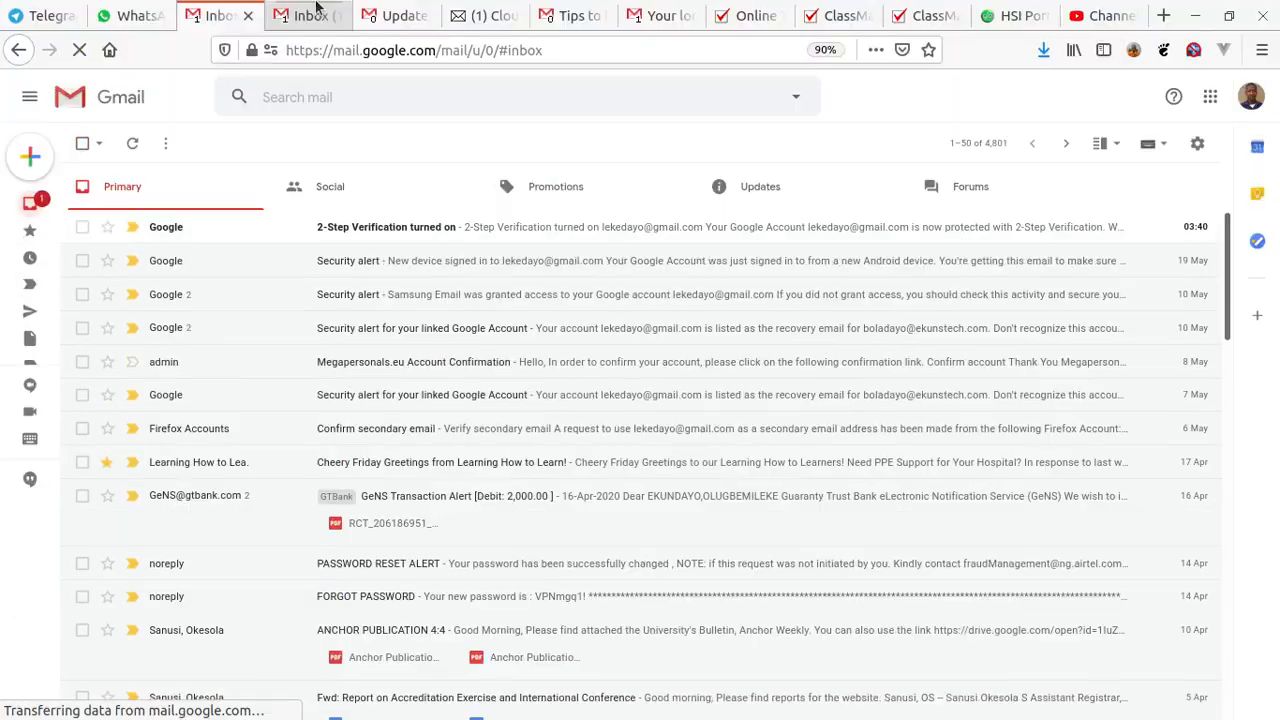
pyautogui.click(316, 10)
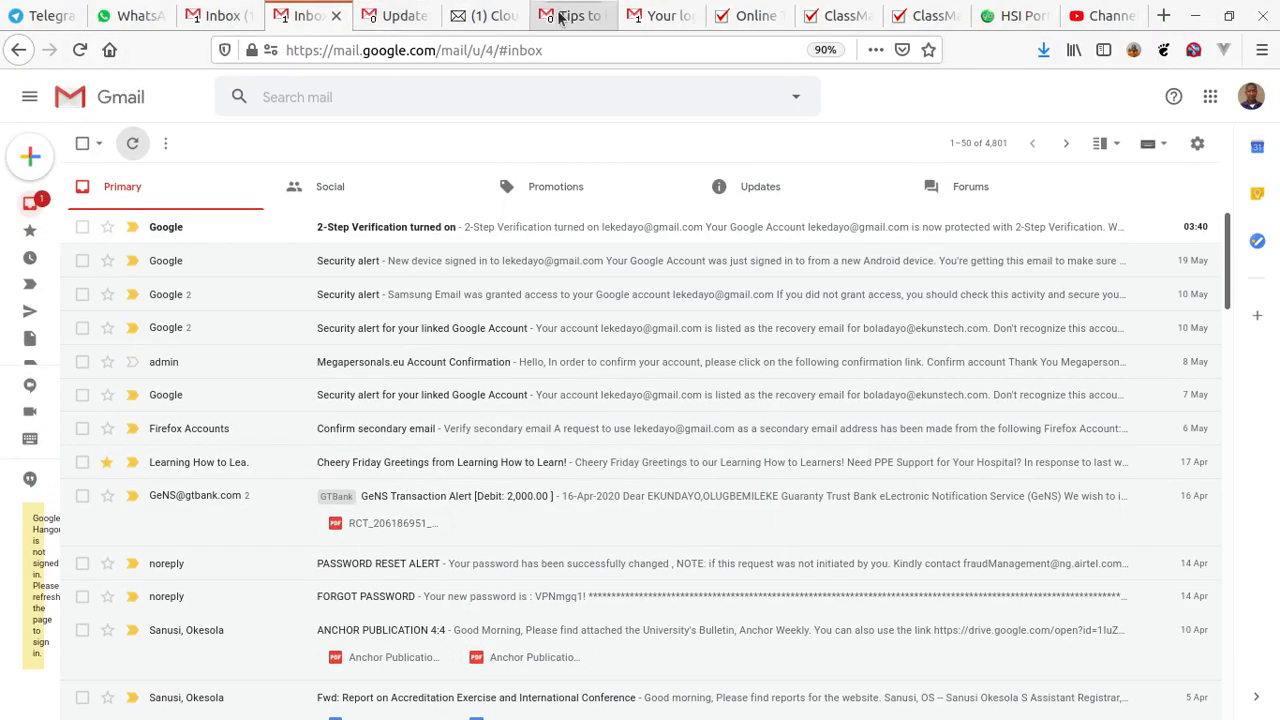
pyautogui.click(636, 17)
pyautogui.click(459, 266)
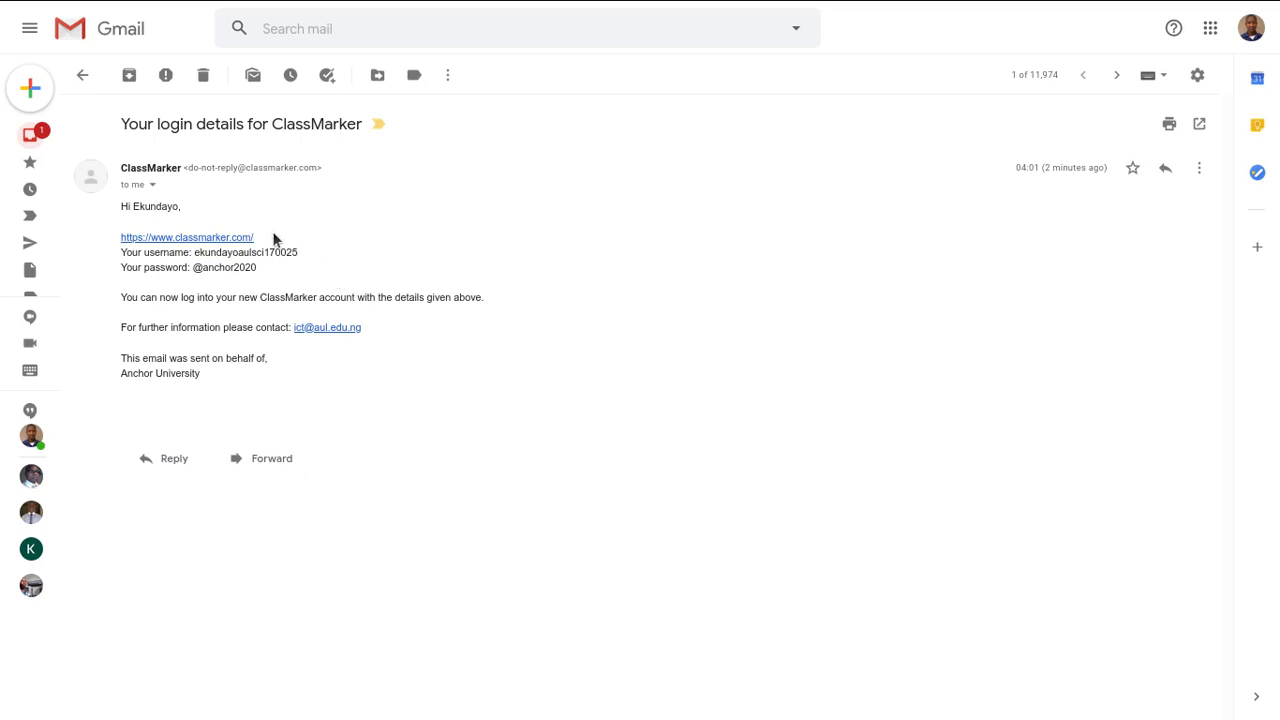
pyautogui.click(83, 75)
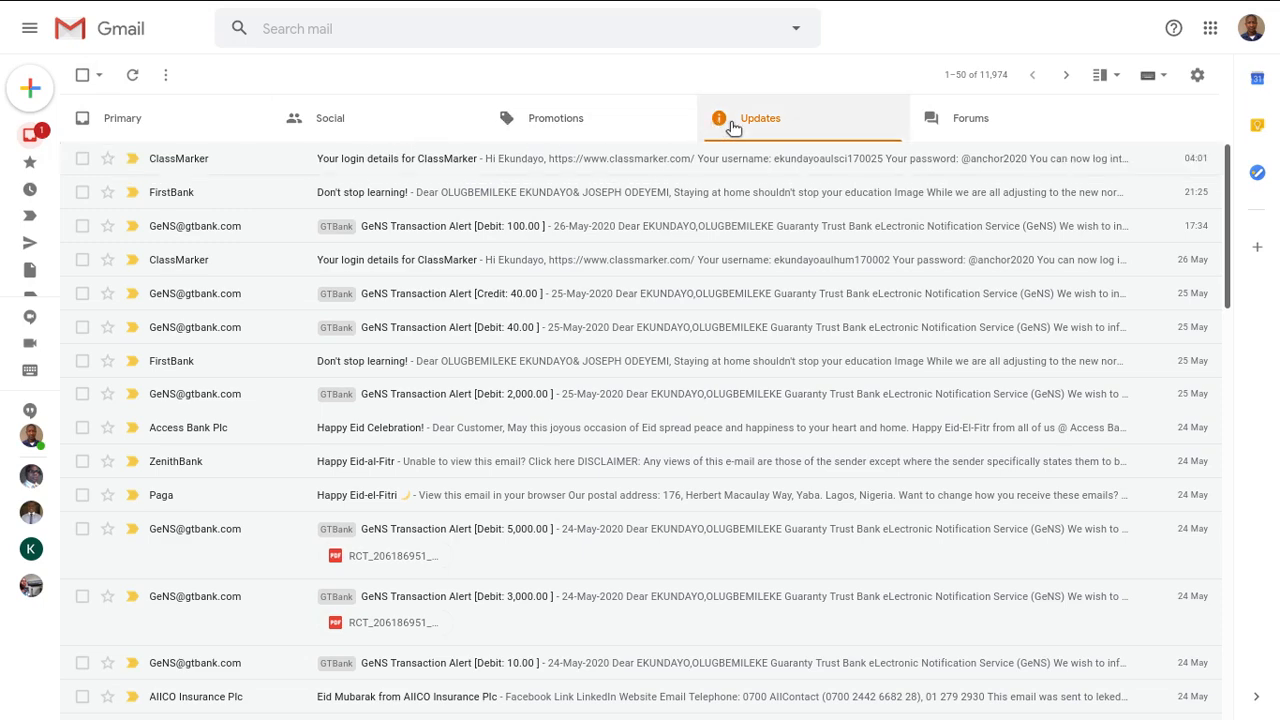
# Open the newest ClassMarker login-details email, then switch between the two Gmail inboxes
pyautogui.click(363, 160)
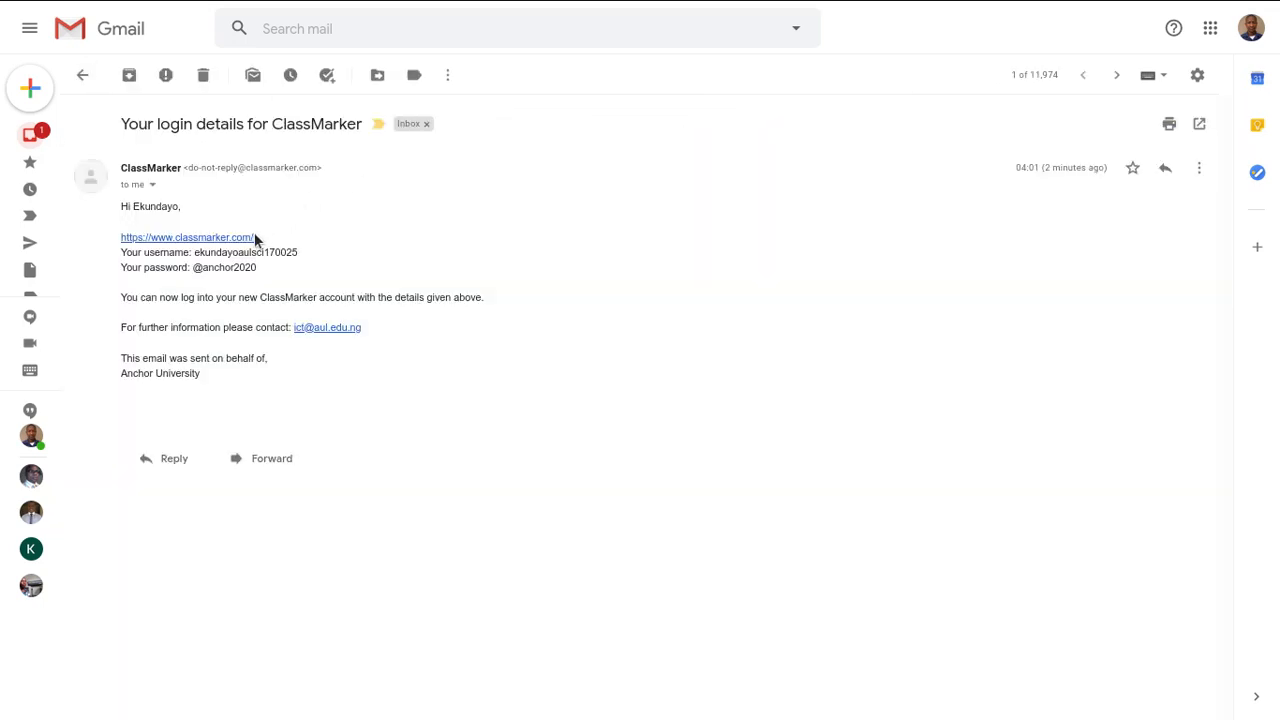
pyautogui.moveTo(312, 8)
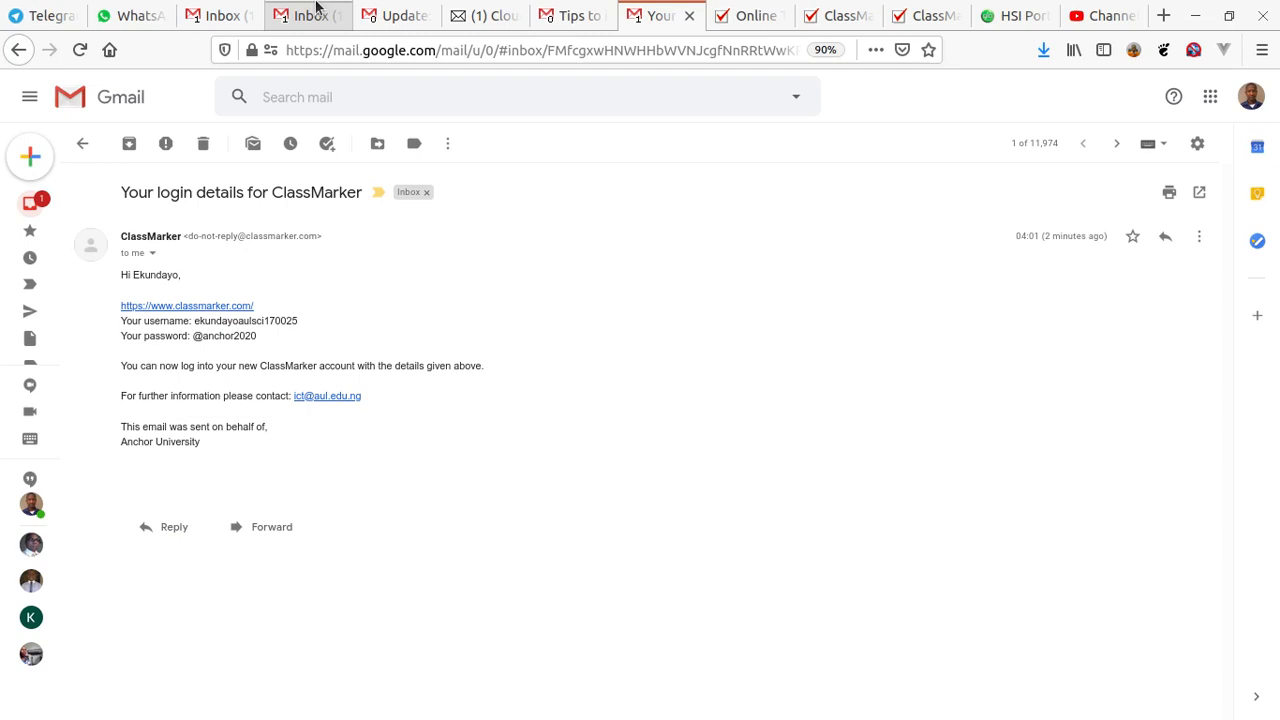
pyautogui.click(218, 15)
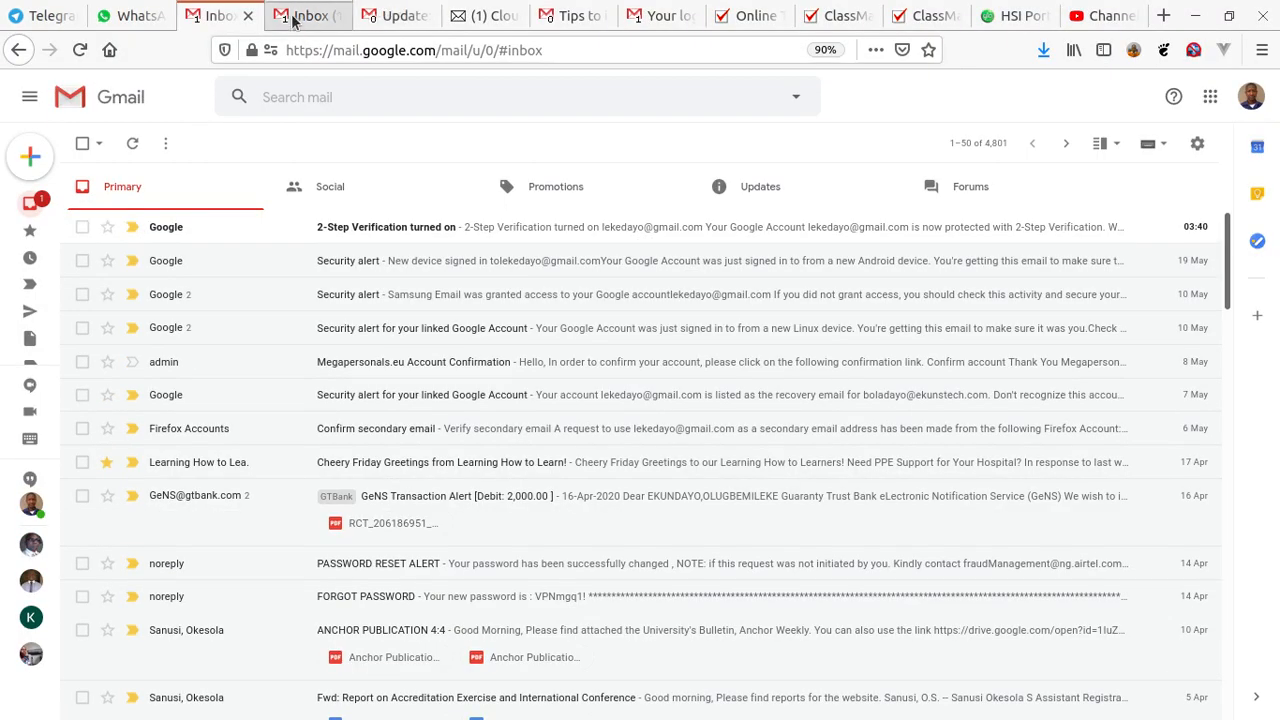
pyautogui.click(293, 18)
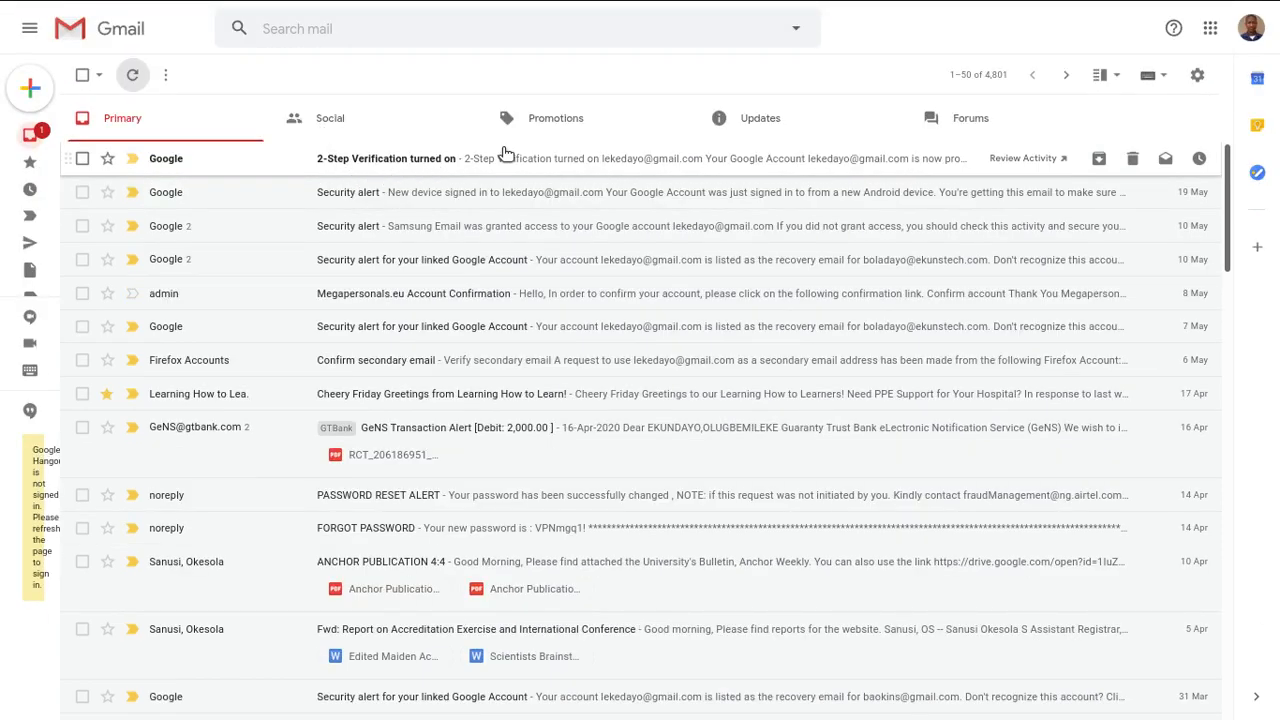
# Open the latest login-details email under Updates and copy the member's username for the private window
pyautogui.click(745, 118)
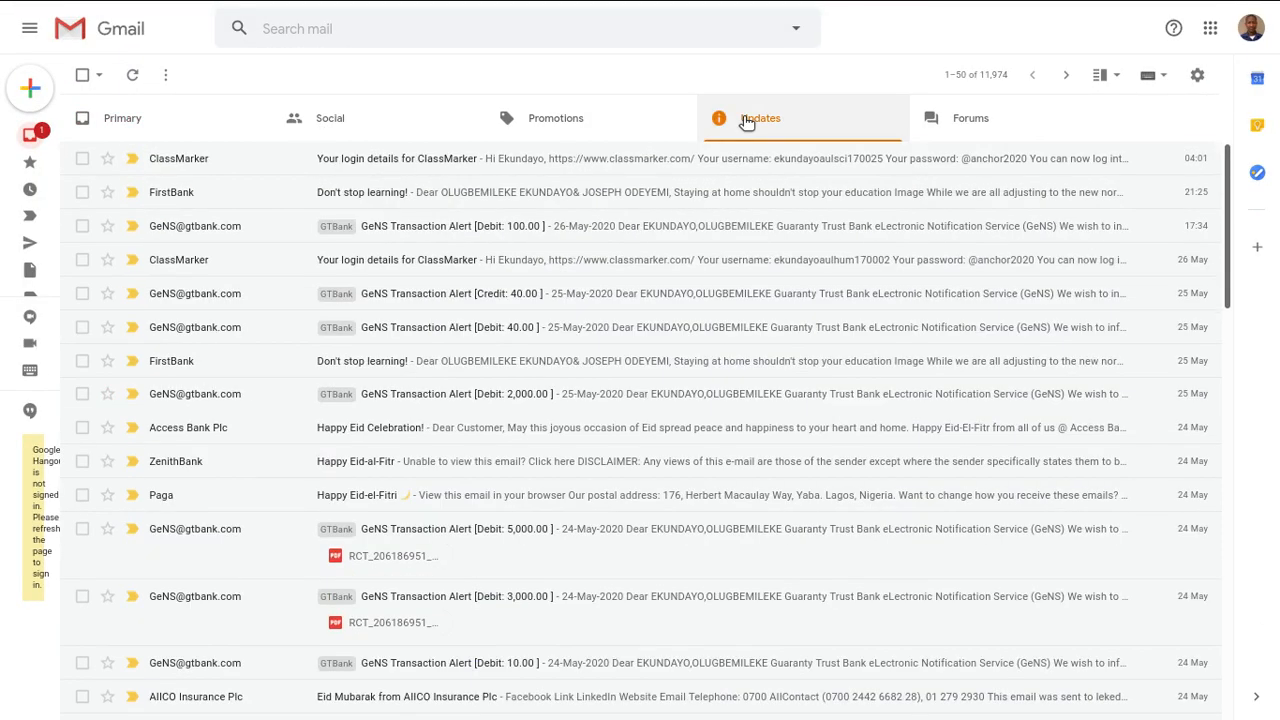
pyautogui.click(441, 165)
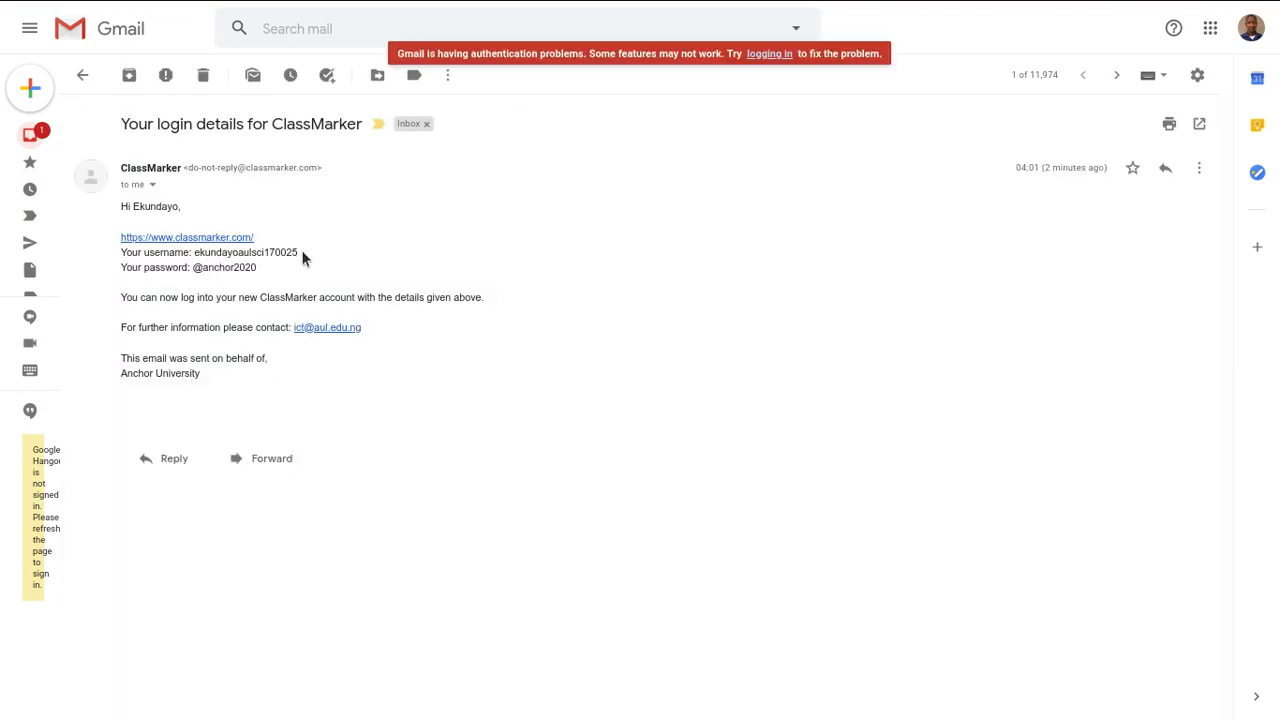
pyautogui.moveTo(271, 254); pyautogui.dragTo(197, 256)
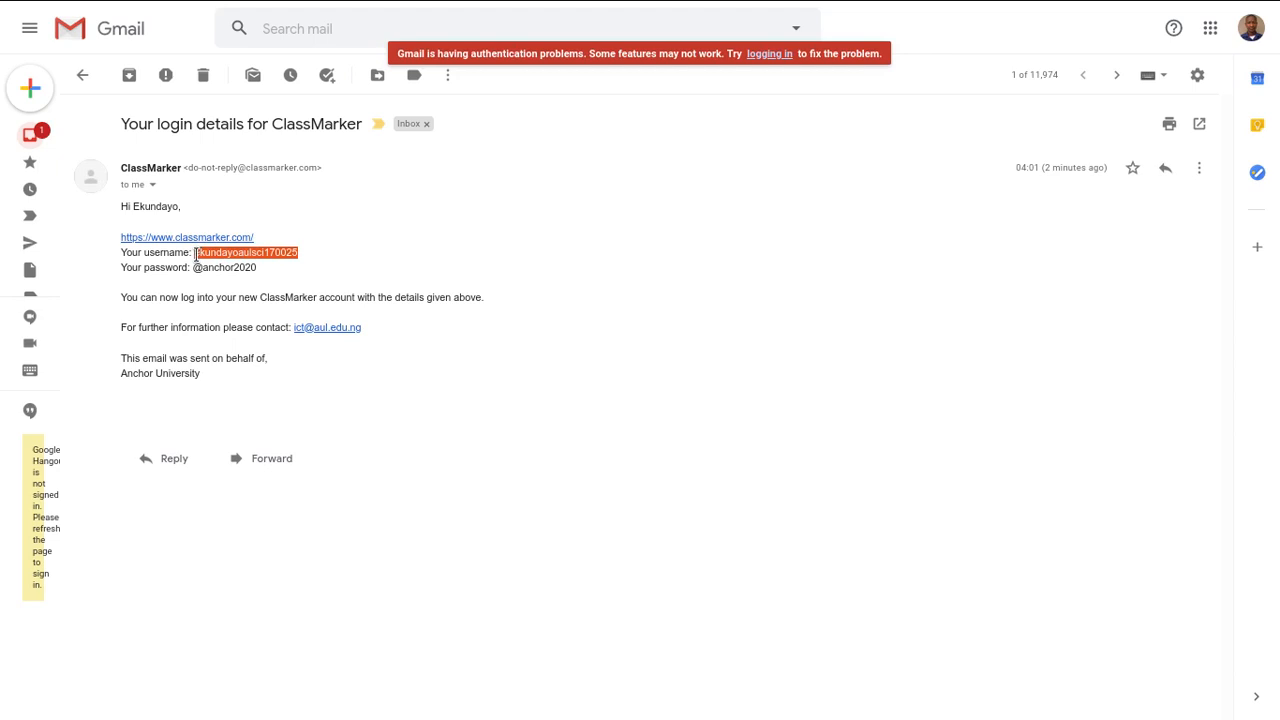
pyautogui.rightClick(213, 253)
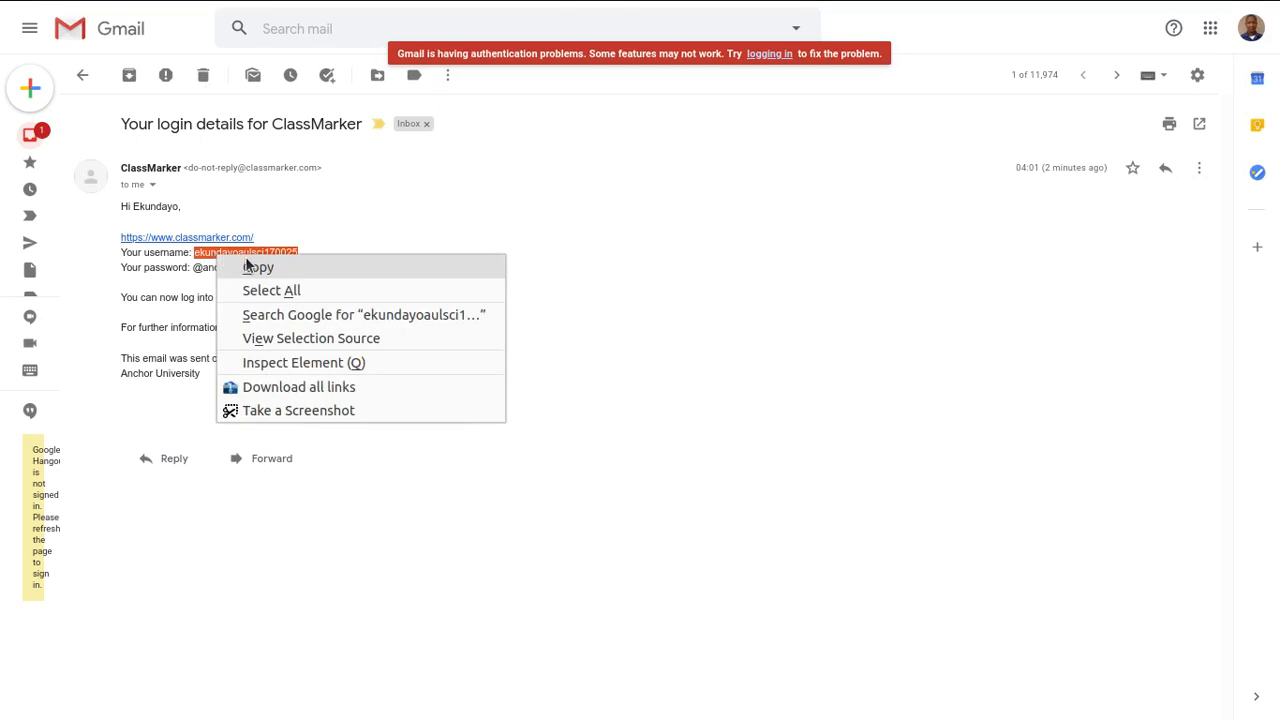
pyautogui.click(249, 266)
pyautogui.moveTo(799, 3)
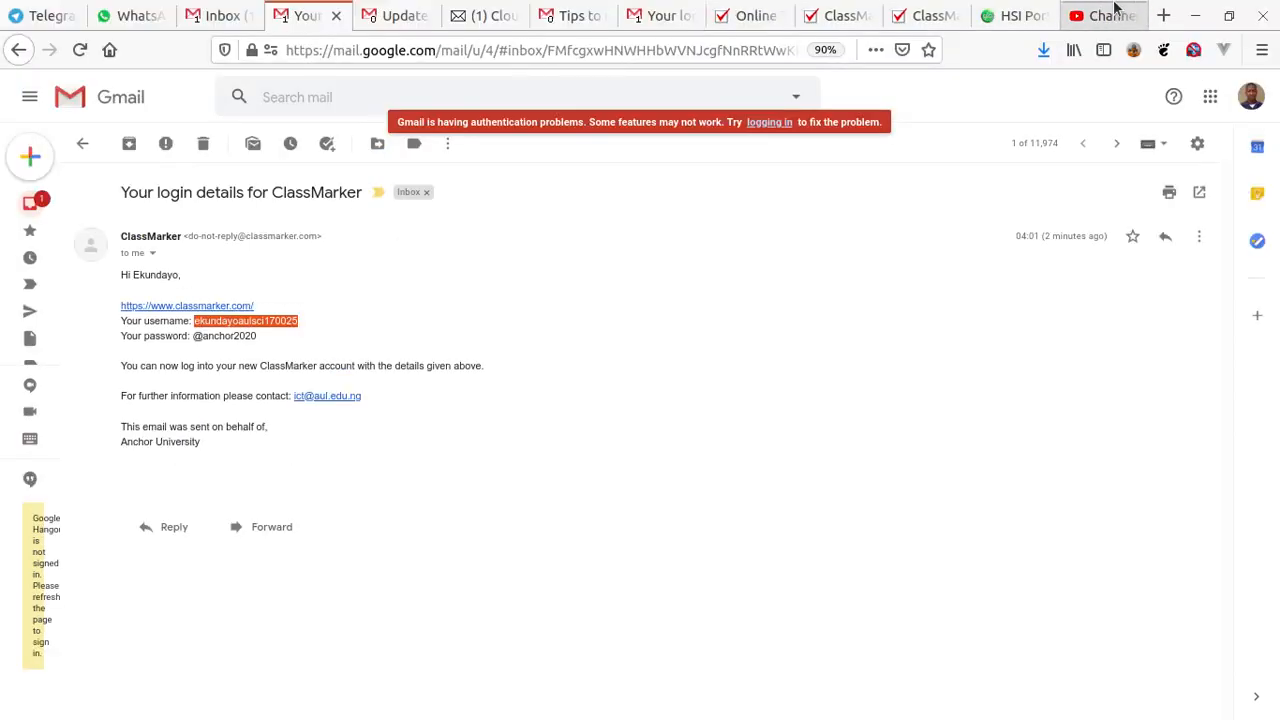
pyautogui.hotkey('alt', 'Tab')
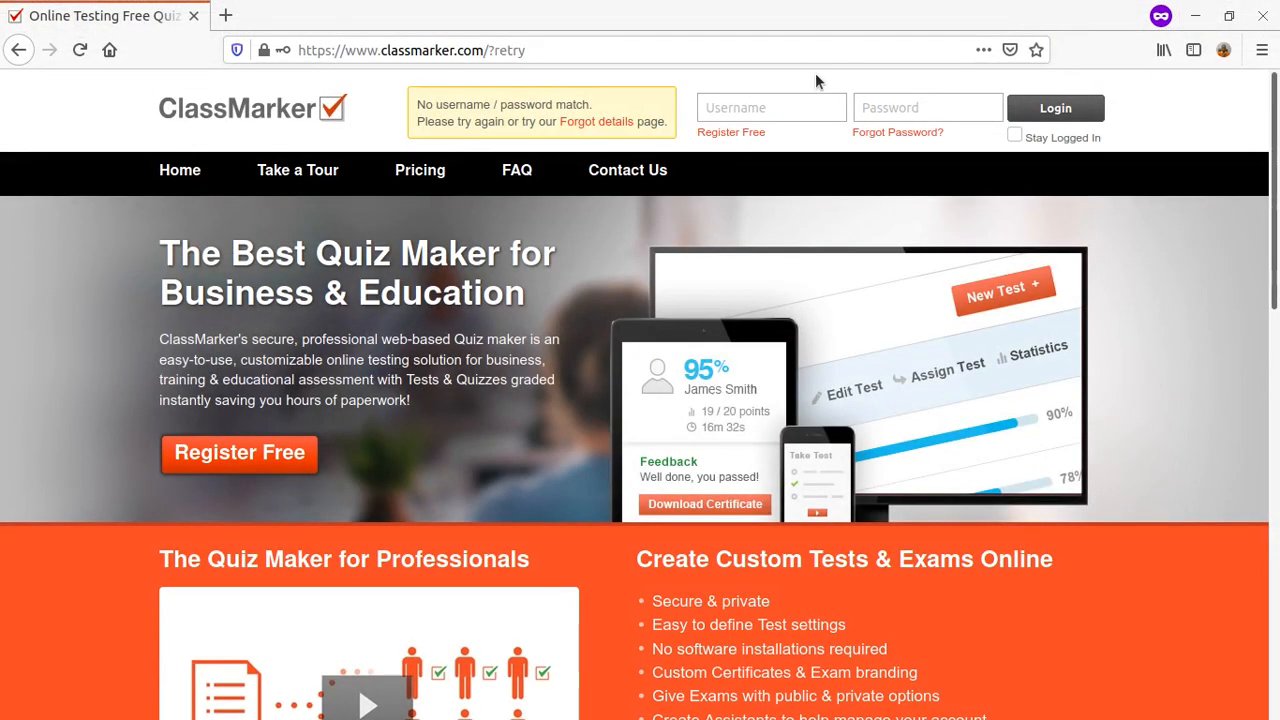
# Submit the pasted username with the member's password, then minimize and restore the browser
pyautogui.click(783, 107)
pyautogui.hotkey('ctrl', 'v')
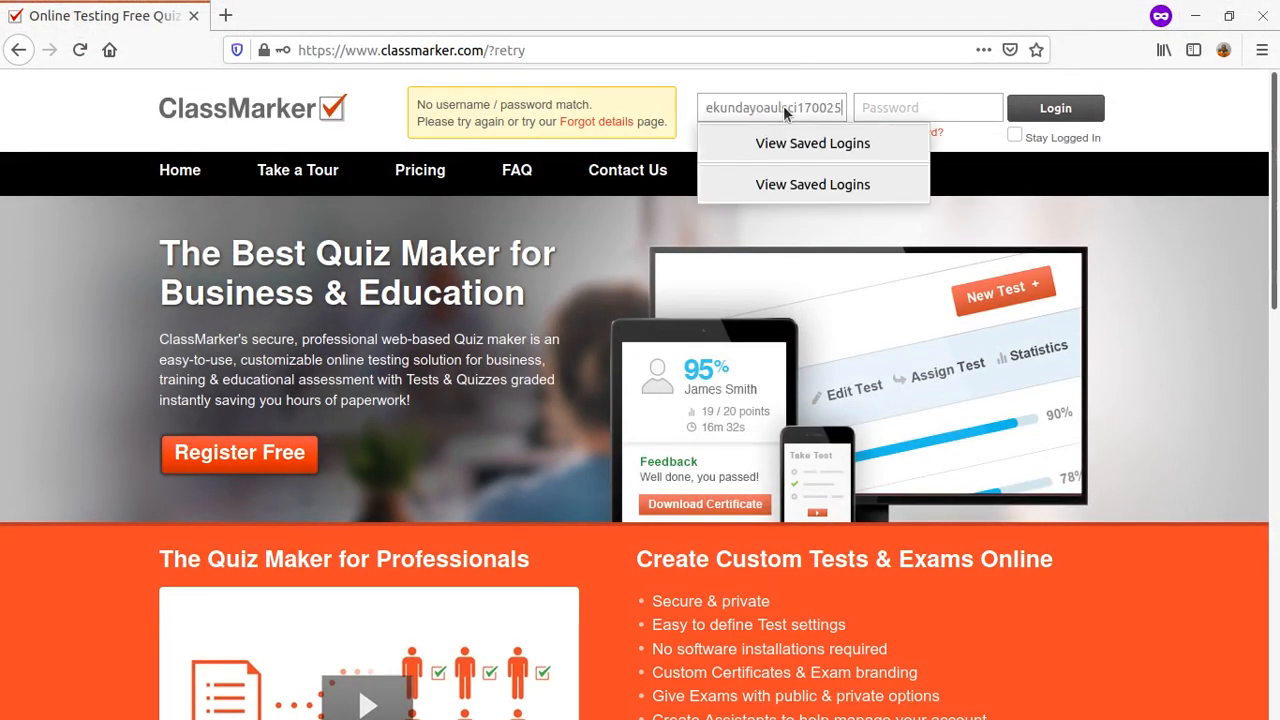
pyautogui.click(888, 109)
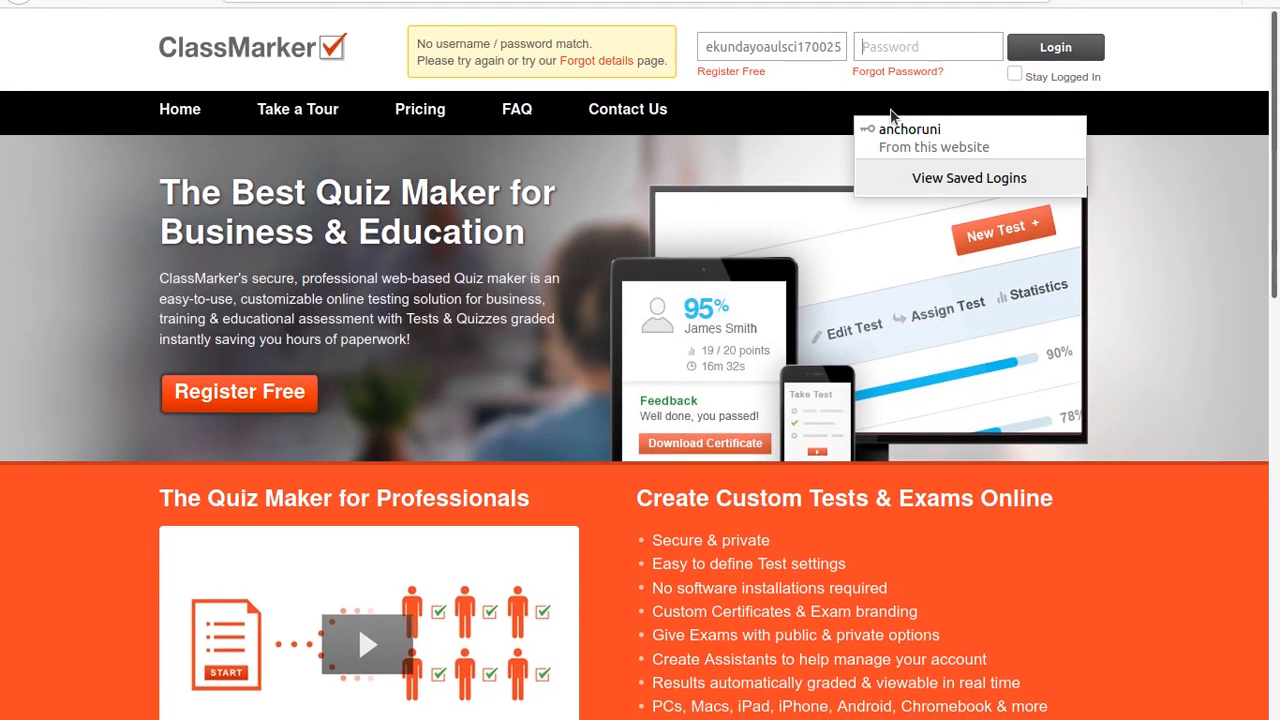
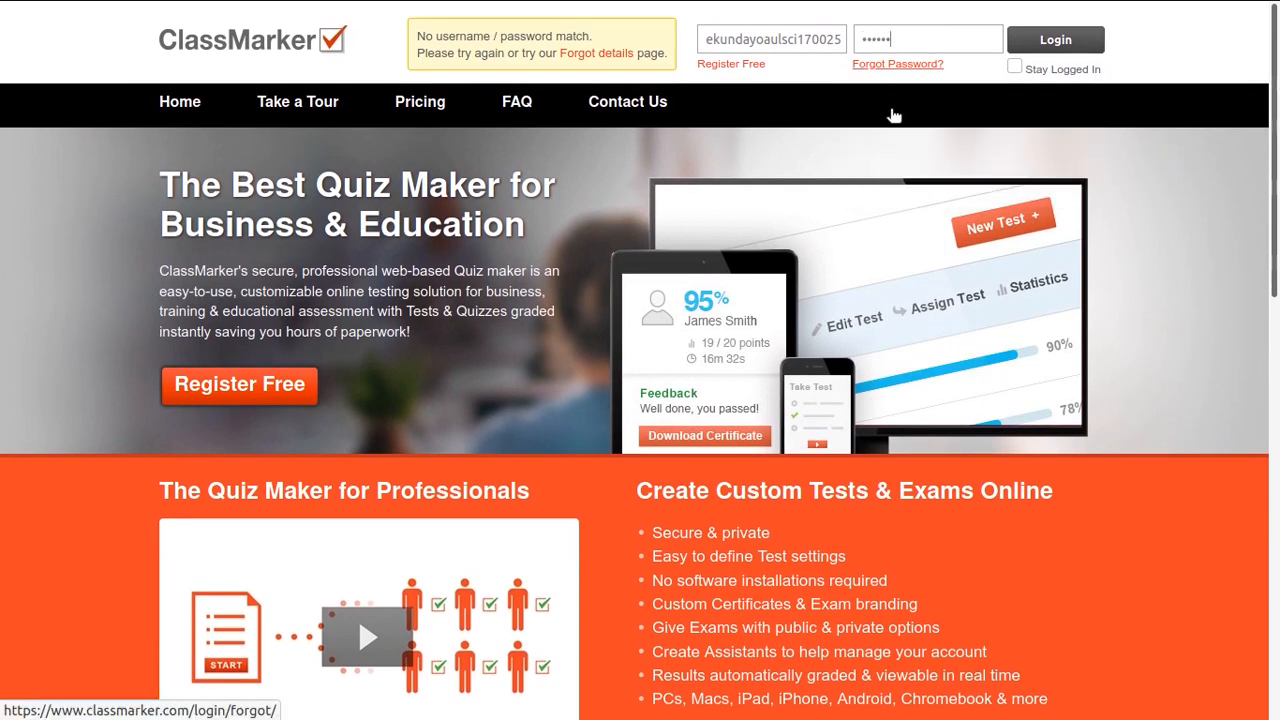
pyautogui.click(1071, 41)
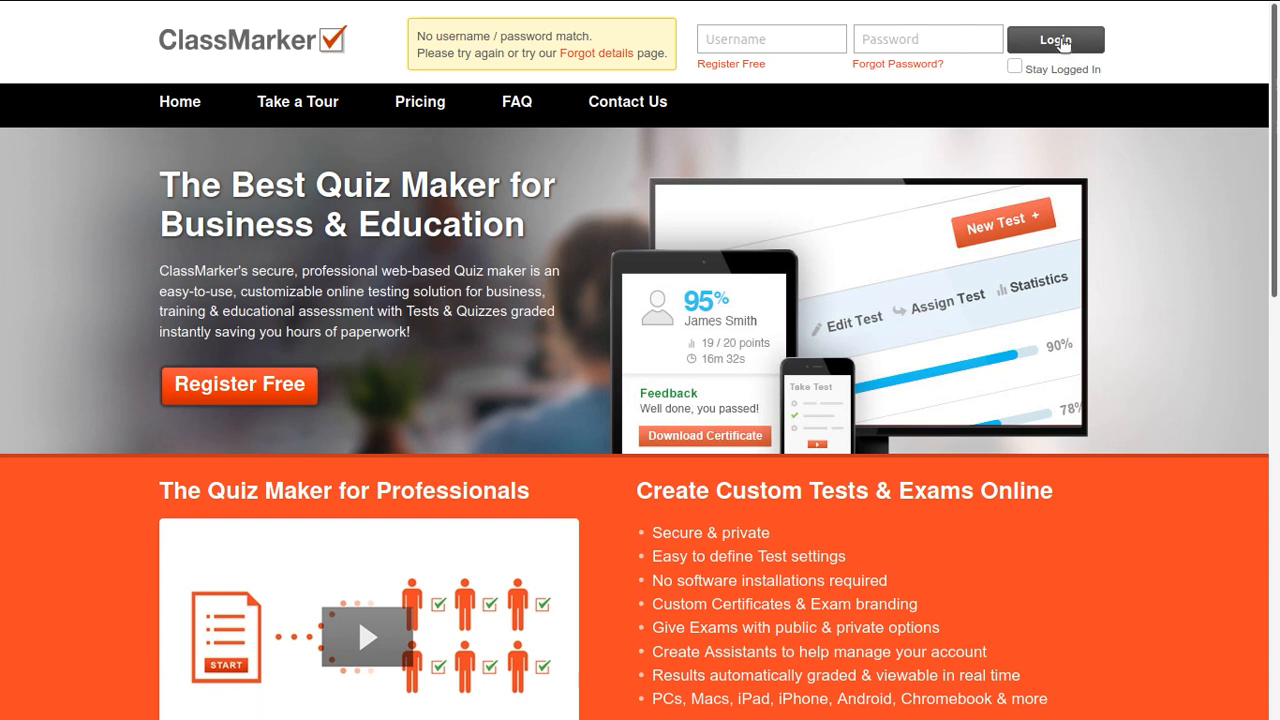
pyautogui.moveTo(832, 6)
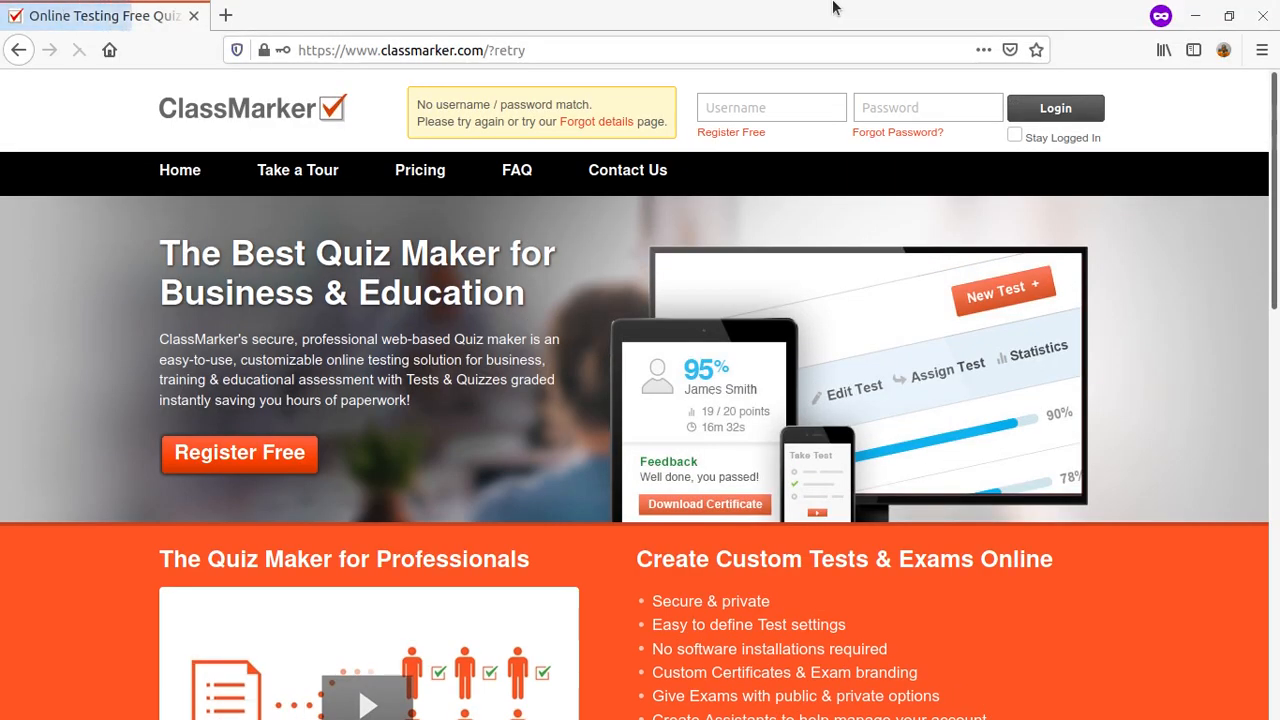
pyautogui.click(1194, 17)
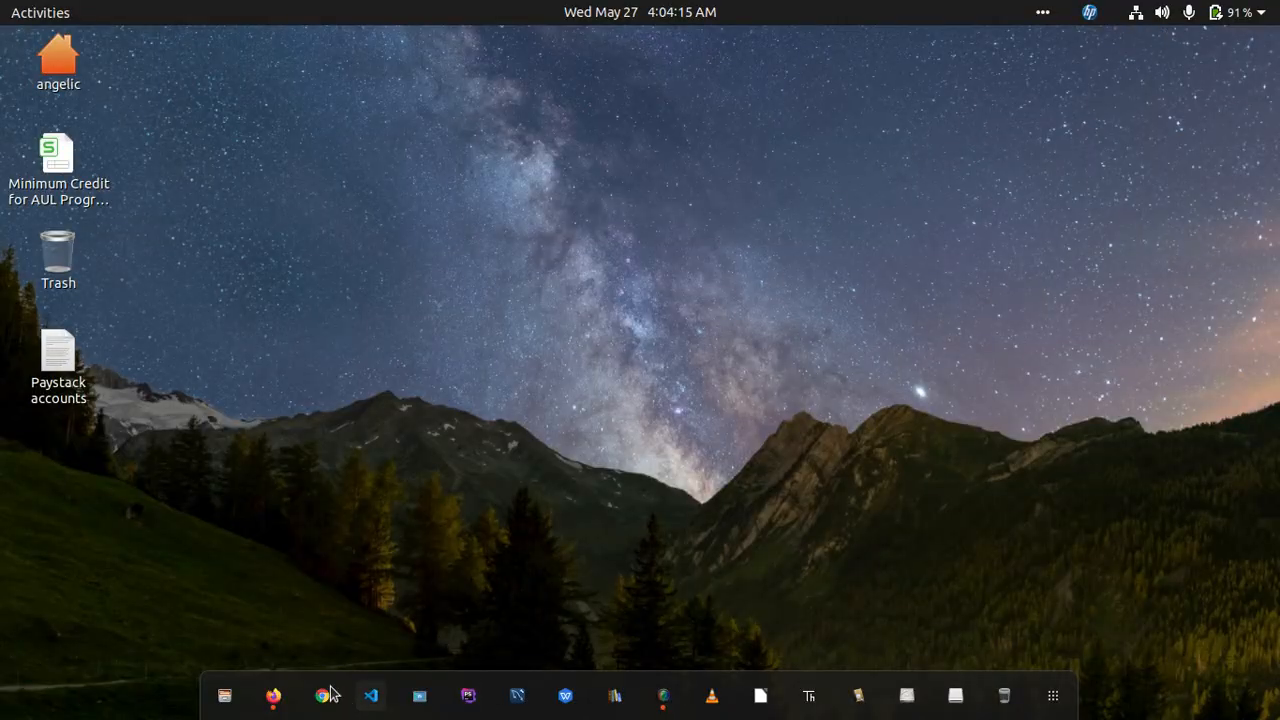
pyautogui.click(273, 695)
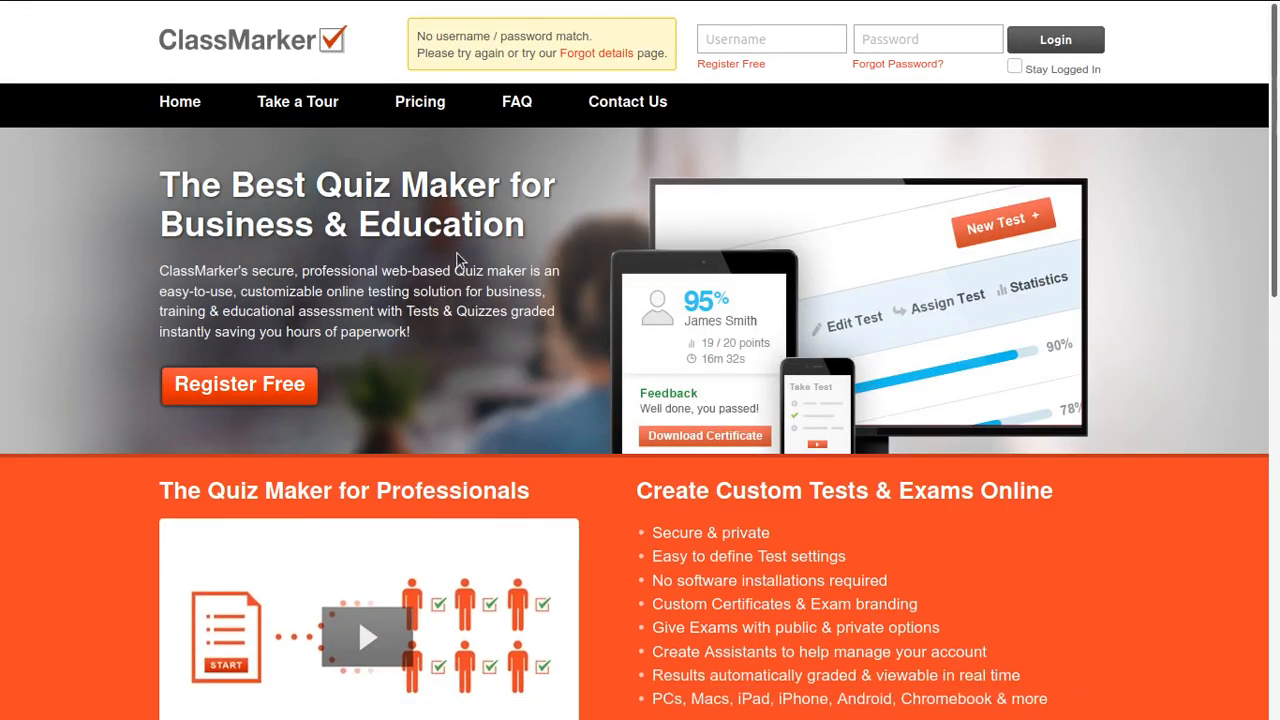
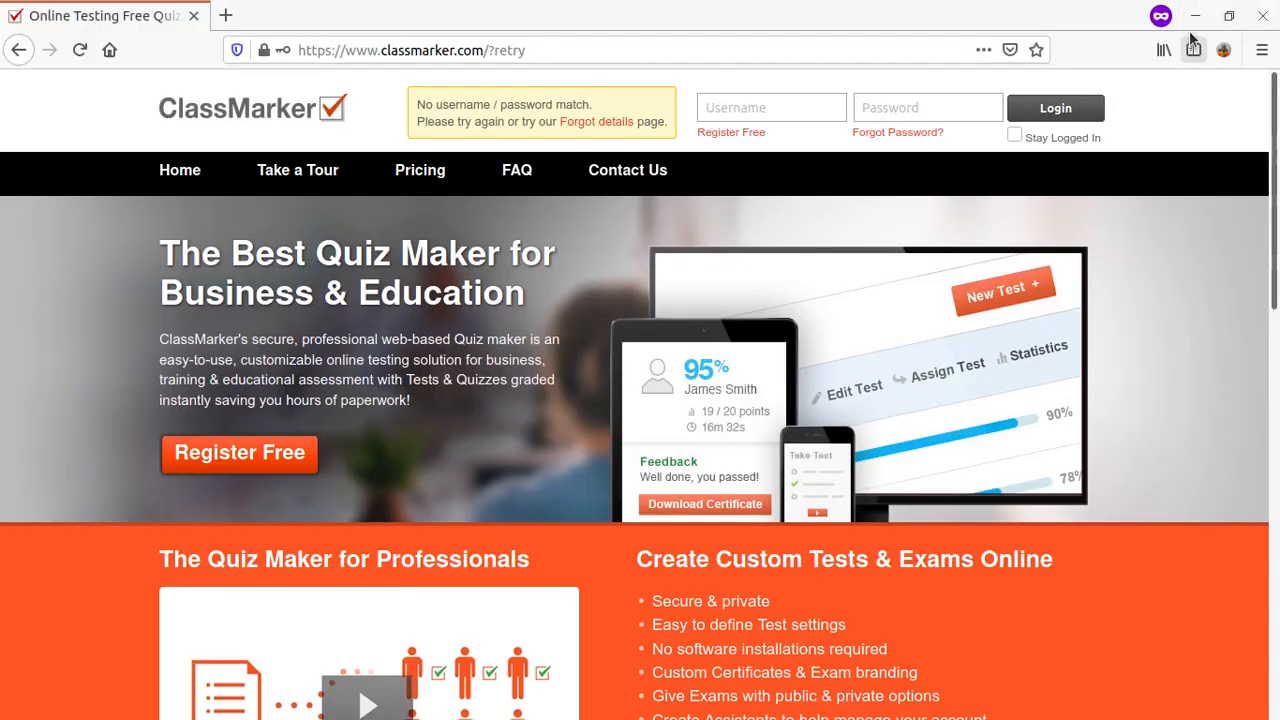
# Bring up the HUM222 results page for the HUMANITIES group, averaging 14.3%, in the admin tab
pyautogui.click(1194, 20)
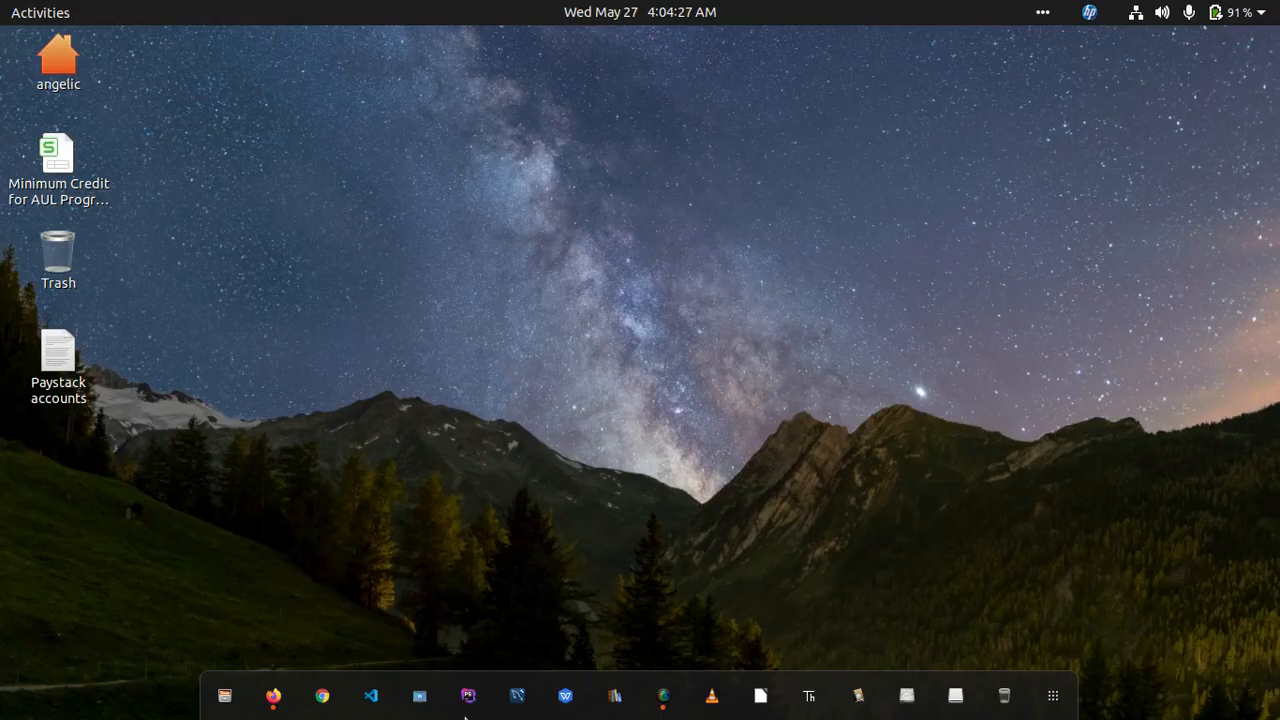
pyautogui.click(276, 695)
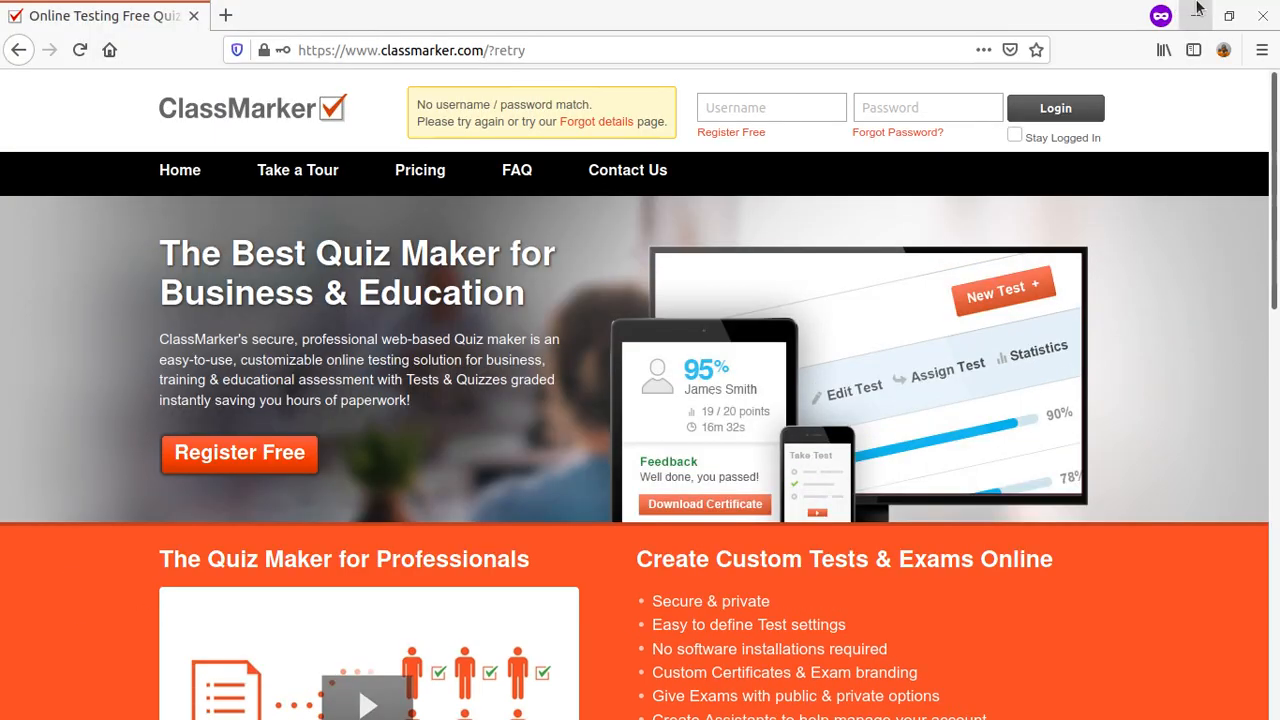
pyautogui.click(1197, 8)
pyautogui.click(270, 697)
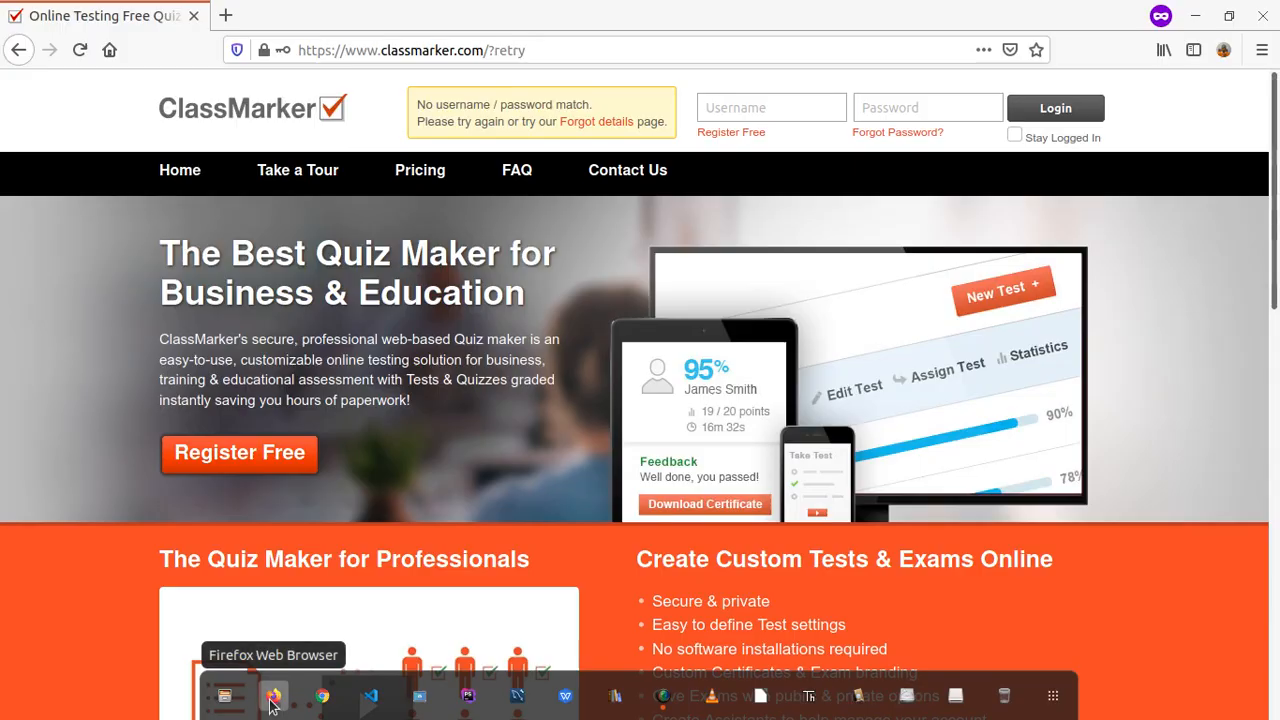
pyautogui.click(270, 697)
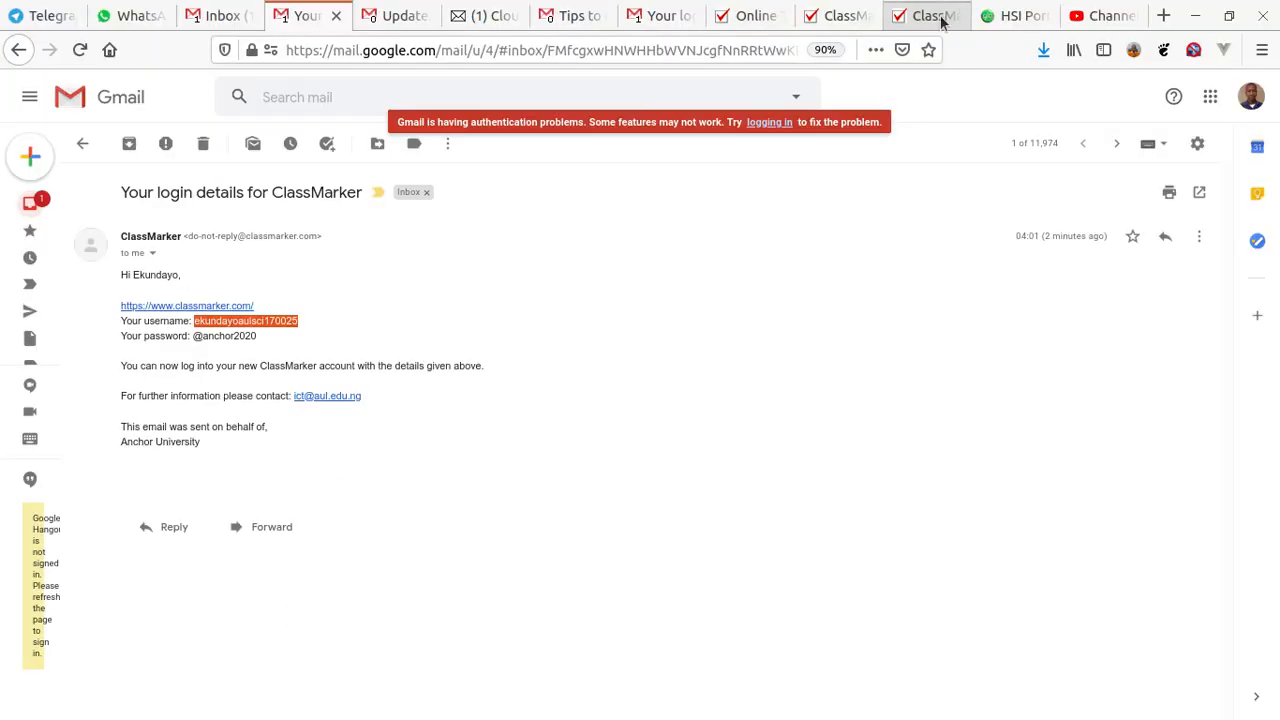
pyautogui.click(925, 16)
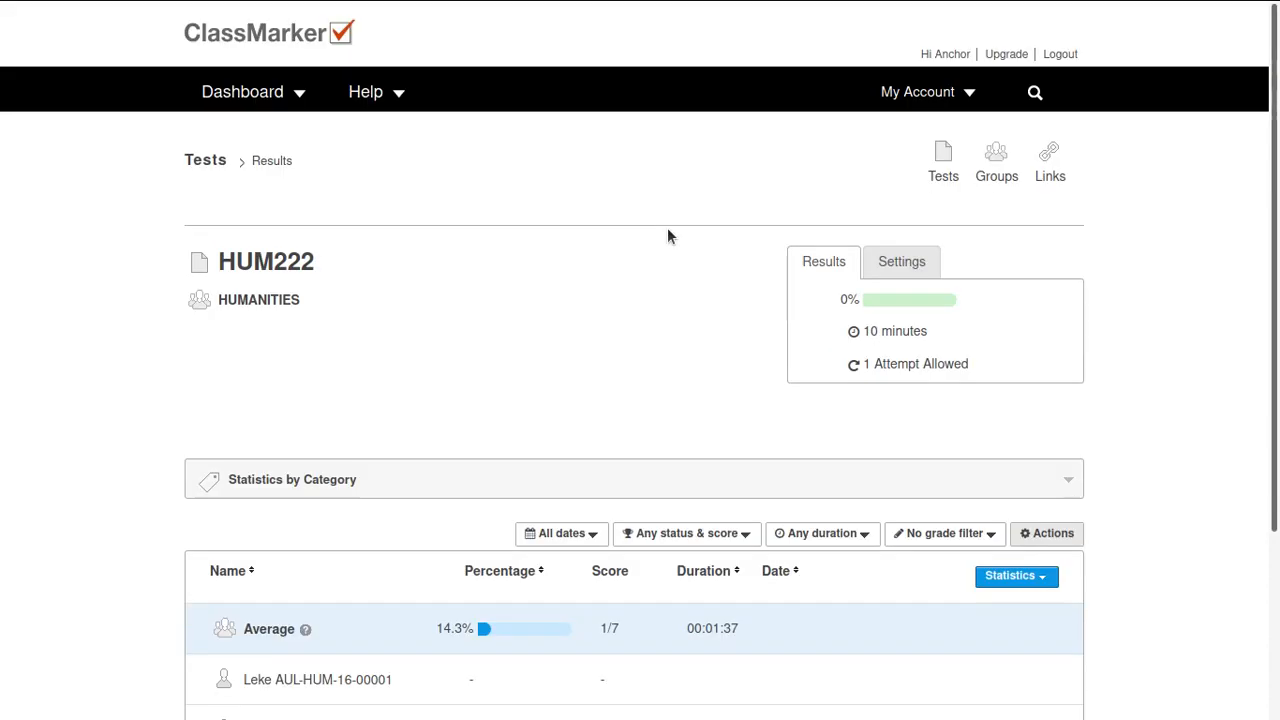
# Open the Biological Sciences settings for the Introduction to Biological Science test
pyautogui.moveTo(902, 8)
pyautogui.click(202, 166)
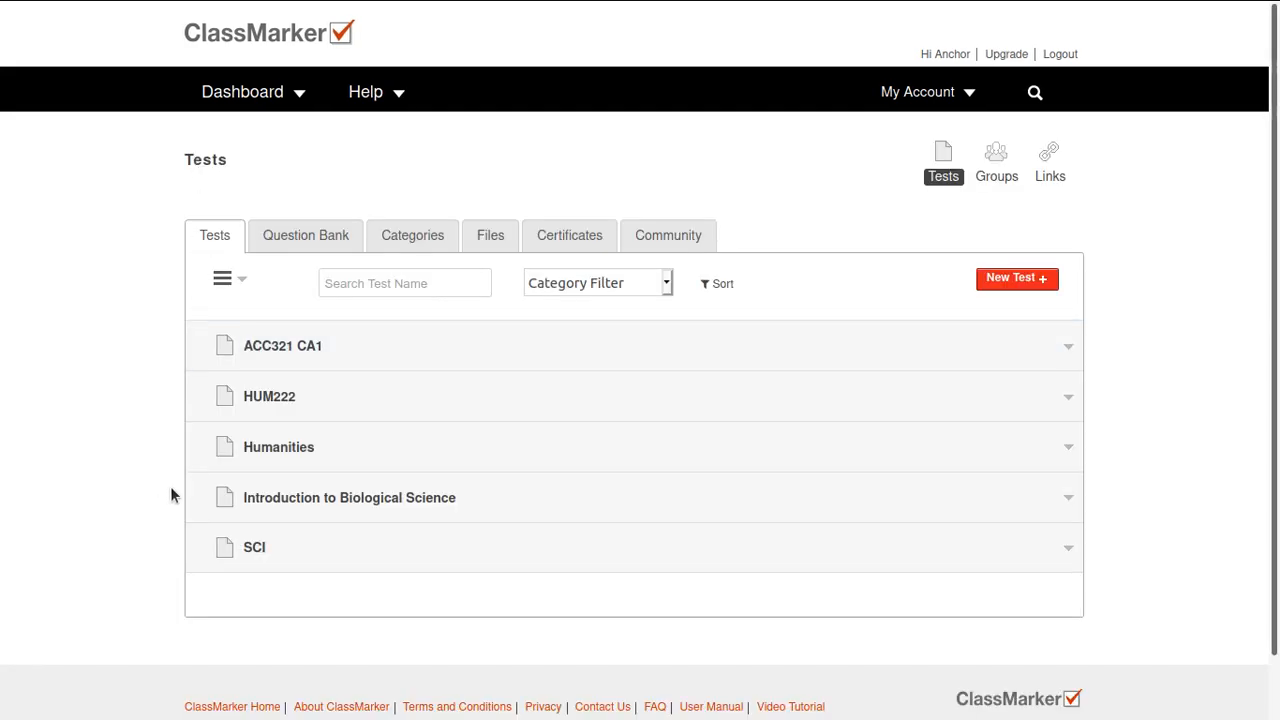
pyautogui.click(285, 497)
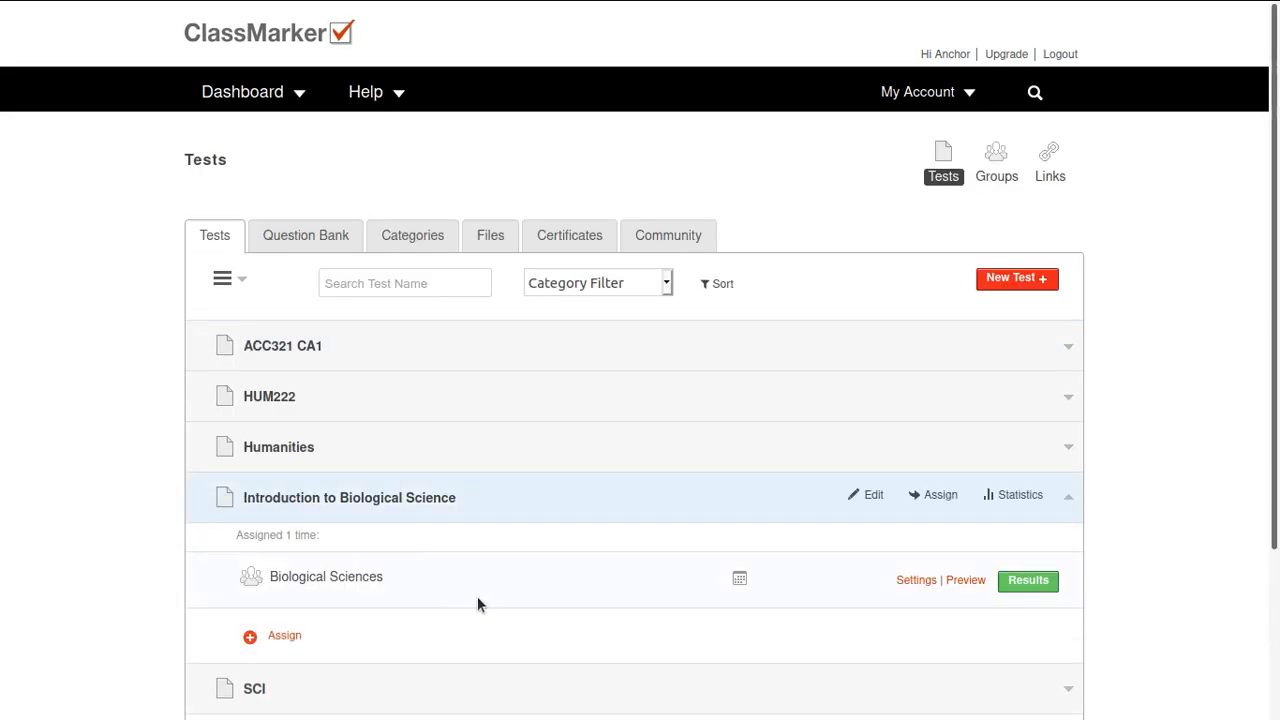
pyautogui.click(910, 582)
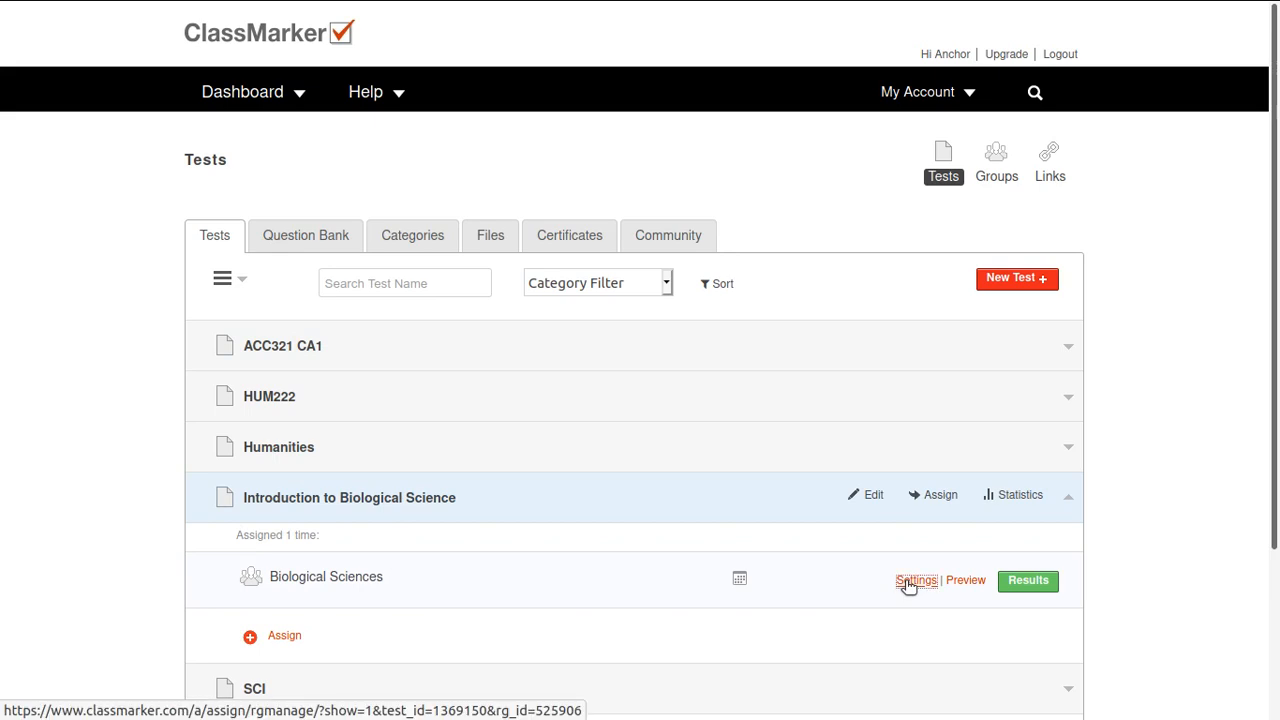
# Set the test's availability to Available and save the changes
pyautogui.scroll(-4, 616, 416)
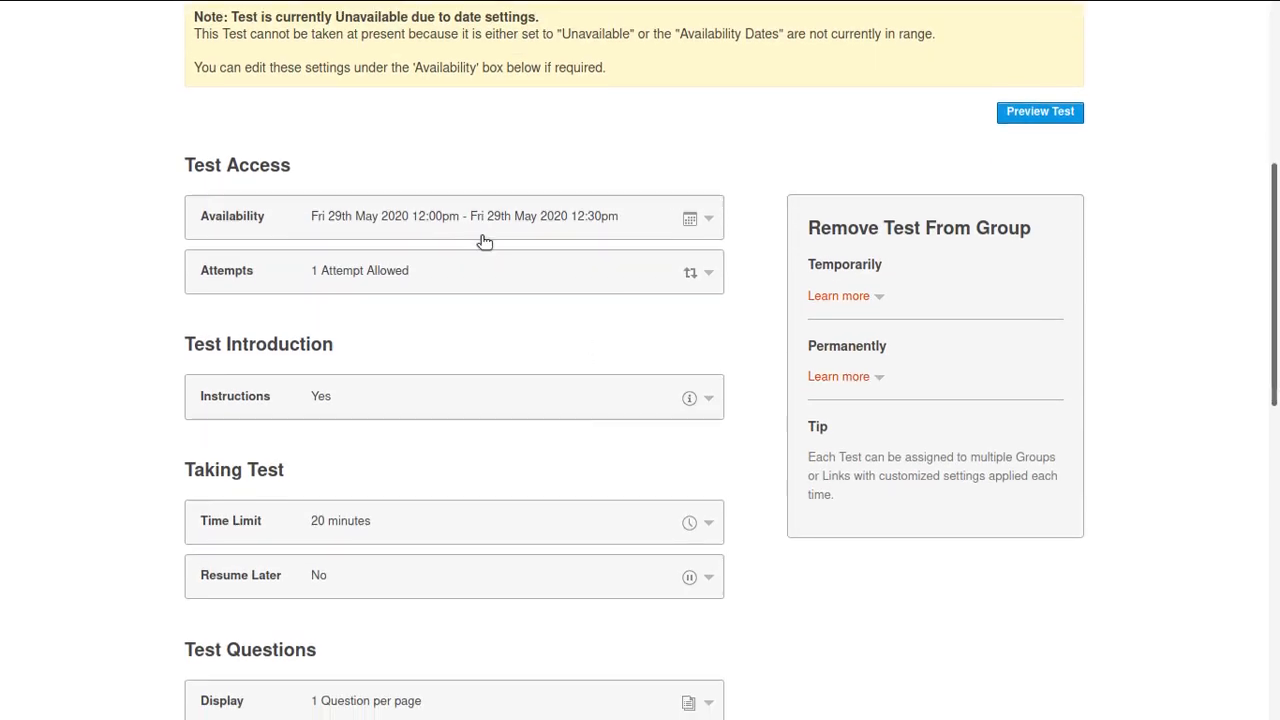
pyautogui.click(706, 221)
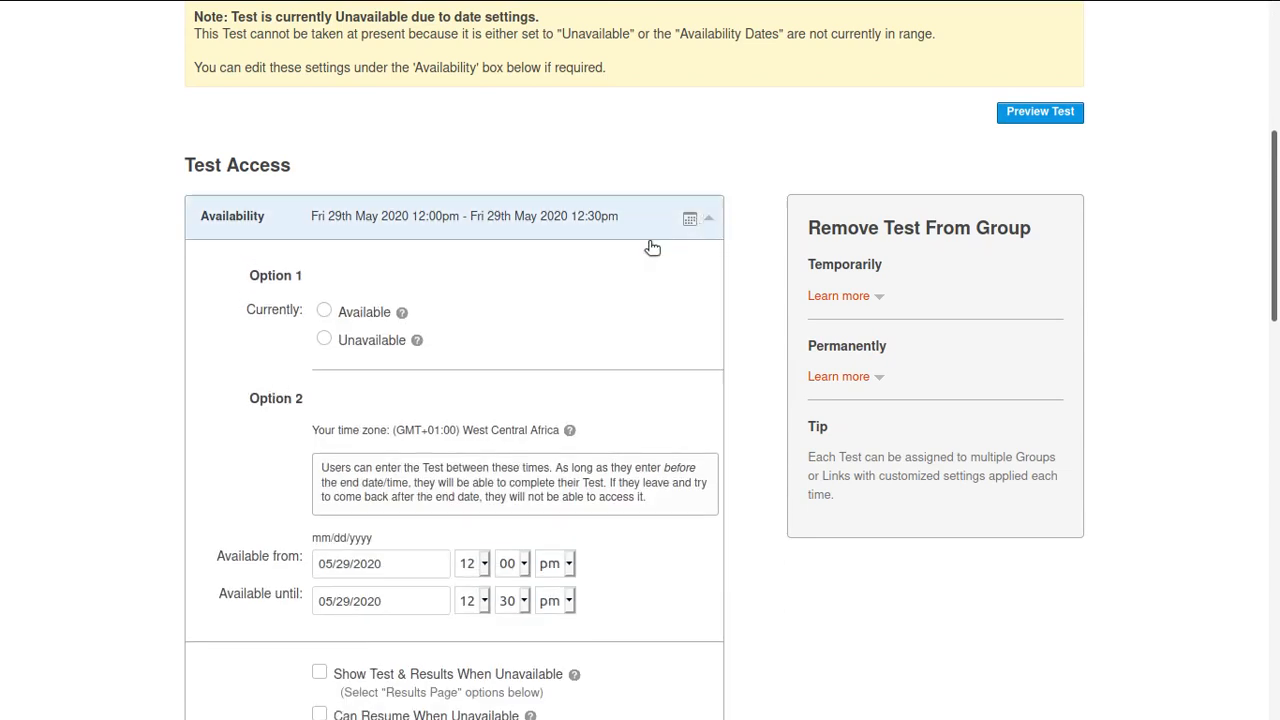
pyautogui.click(321, 313)
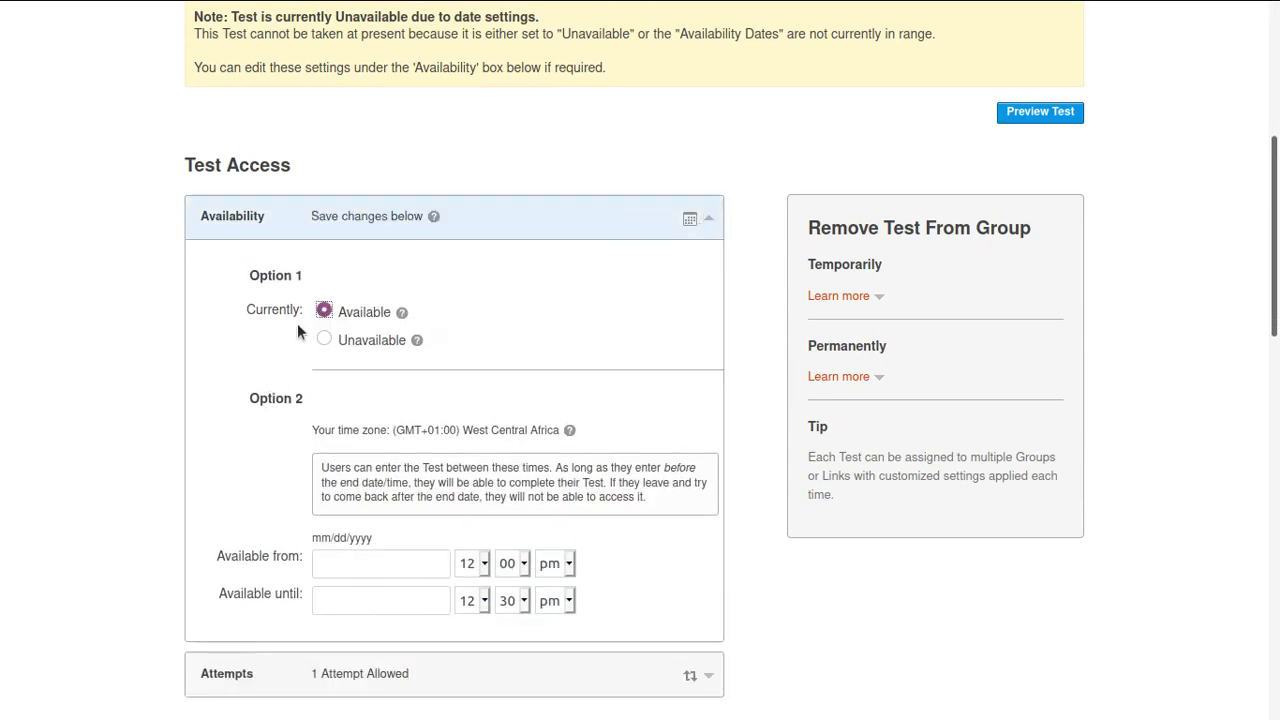
pyautogui.scroll(-12, 752, 608)
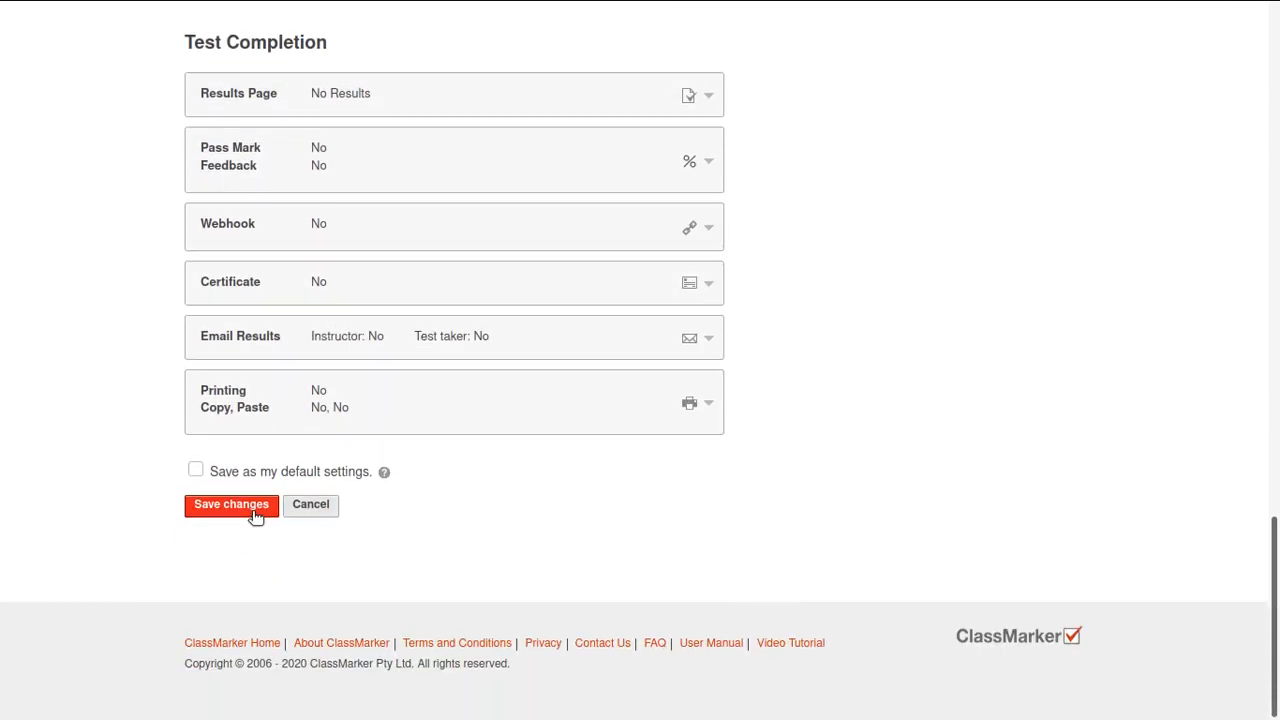
pyautogui.click(245, 505)
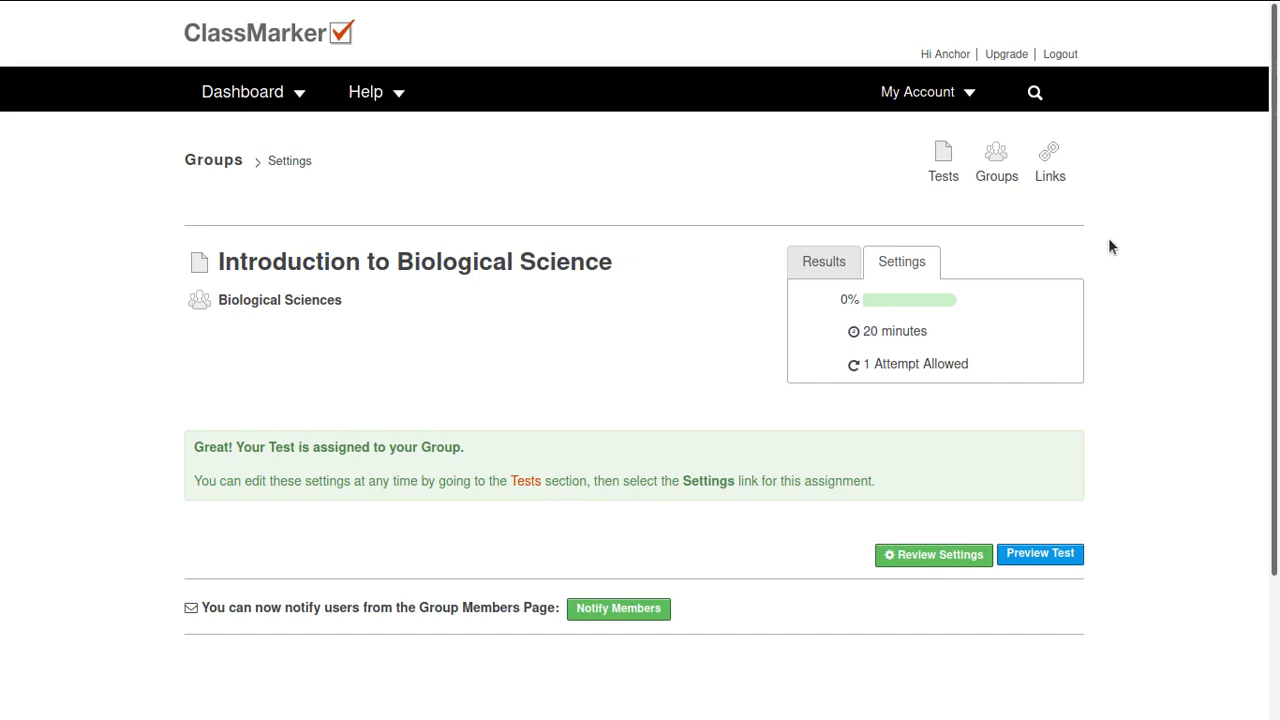
pyautogui.scroll(-3, 1108, 247)
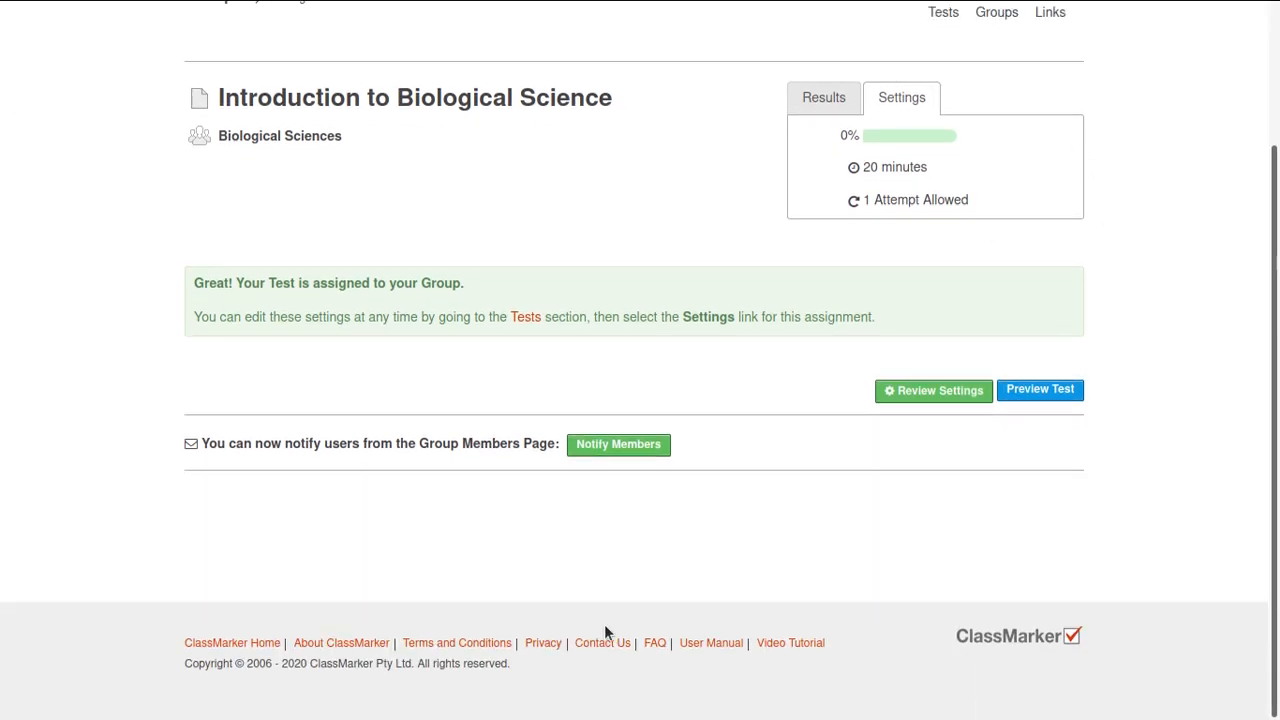
pyautogui.moveTo(1063, 11)
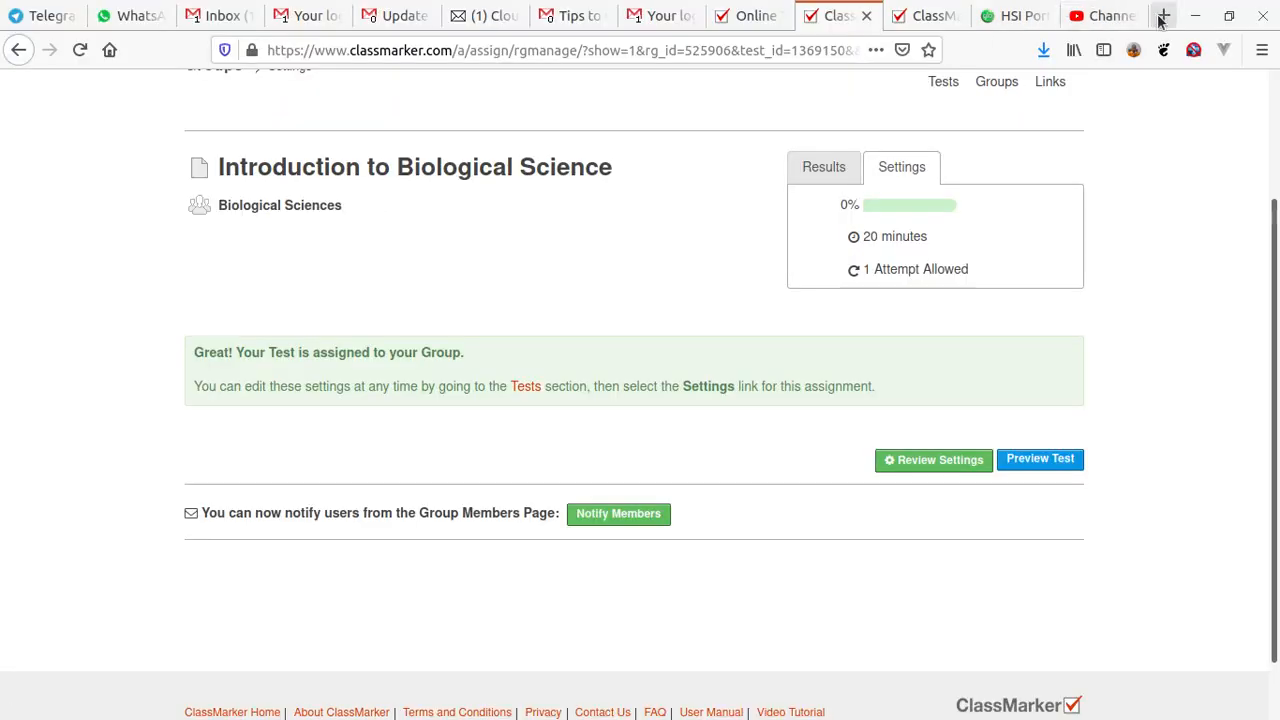
pyautogui.click(1195, 17)
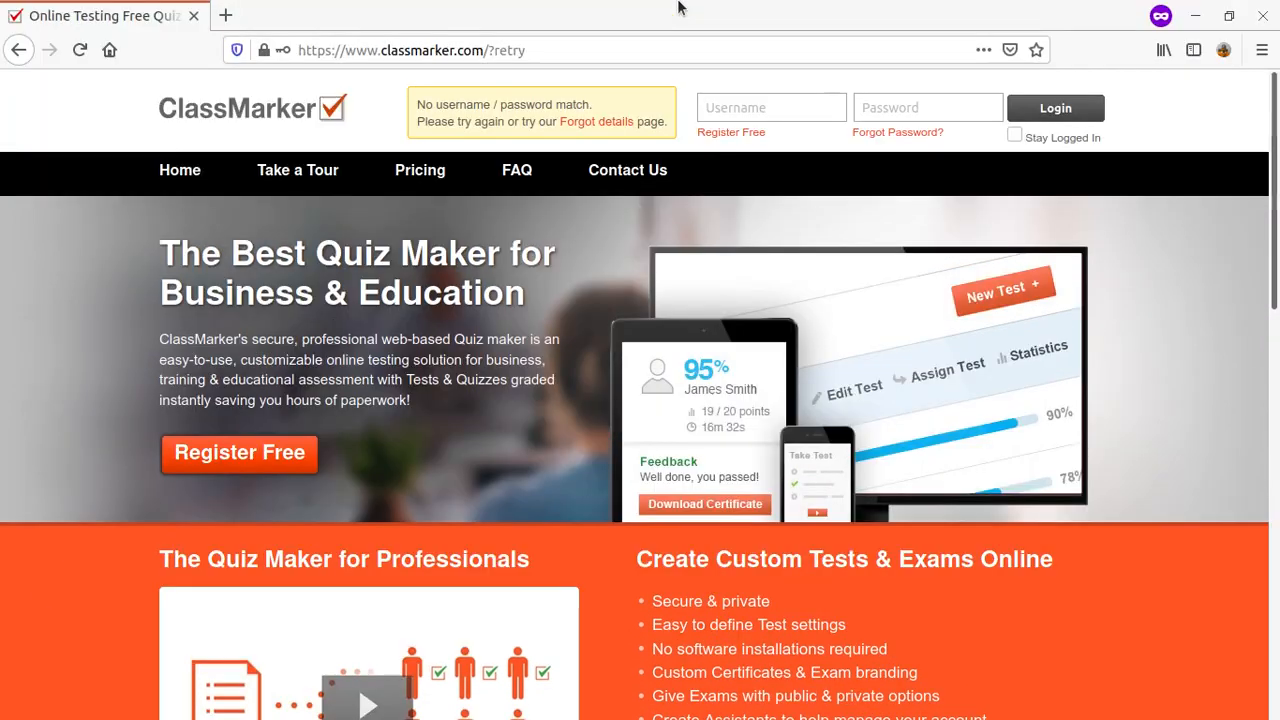
pyautogui.click(729, 112)
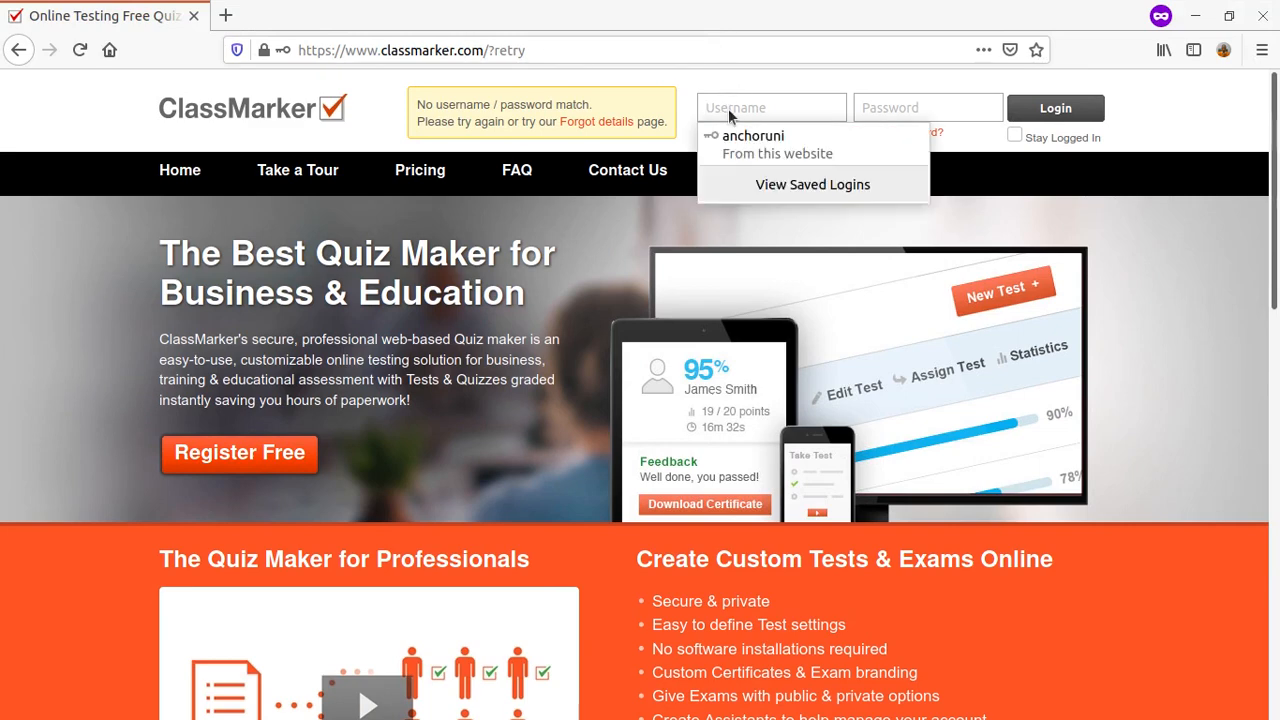
pyautogui.hotkey('ctrl', 'v')
pyautogui.click(877, 107)
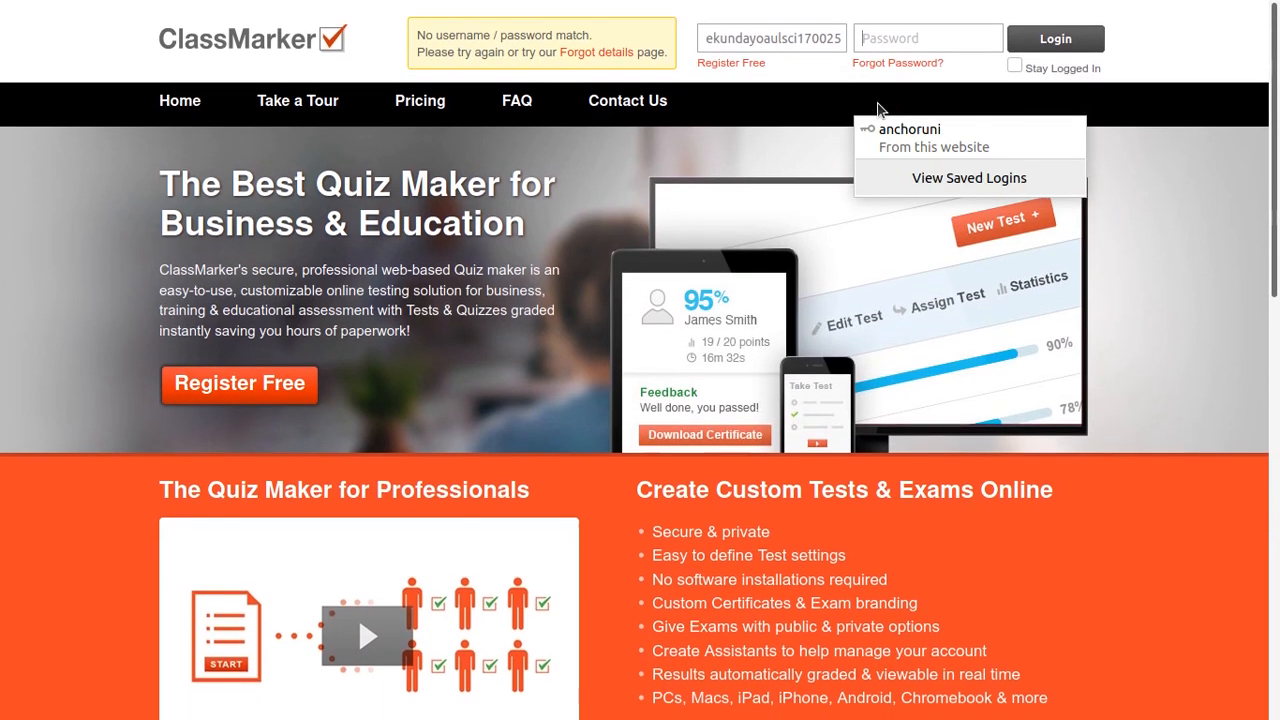
pyautogui.write('•')
pyautogui.write('*****')
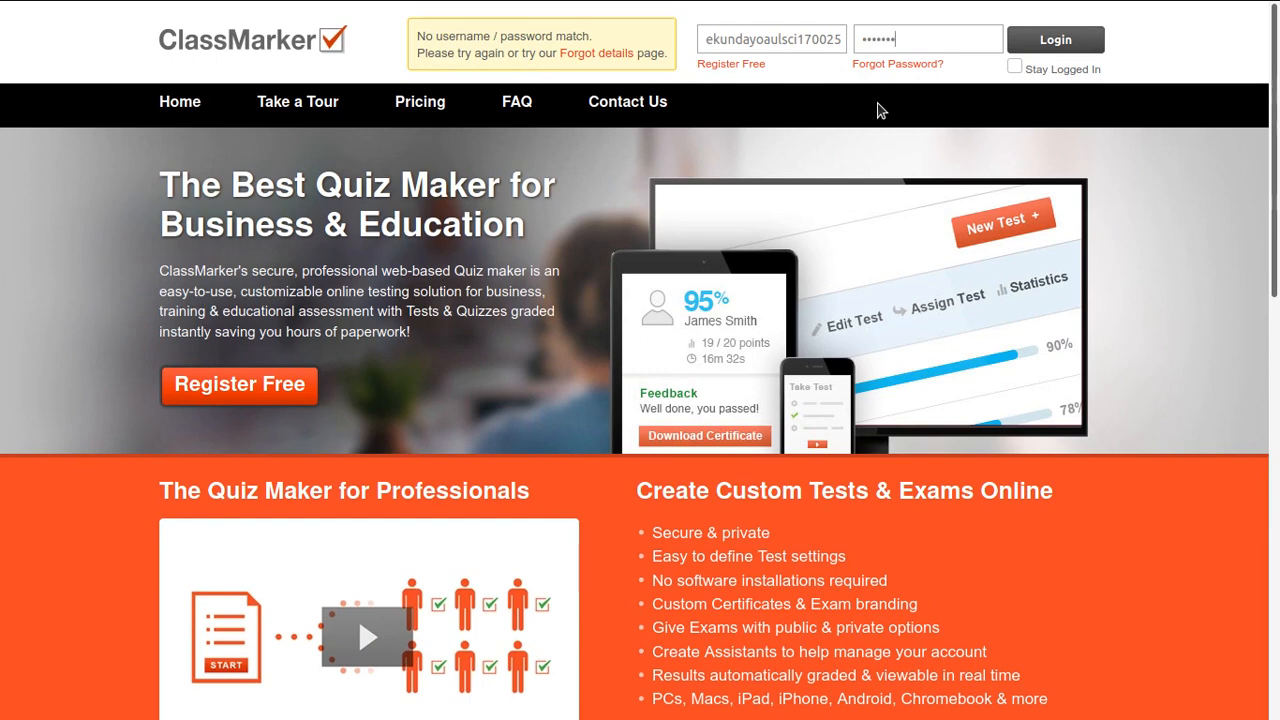
pyautogui.write('***')
pyautogui.click(1040, 40)
pyautogui.click(758, 45)
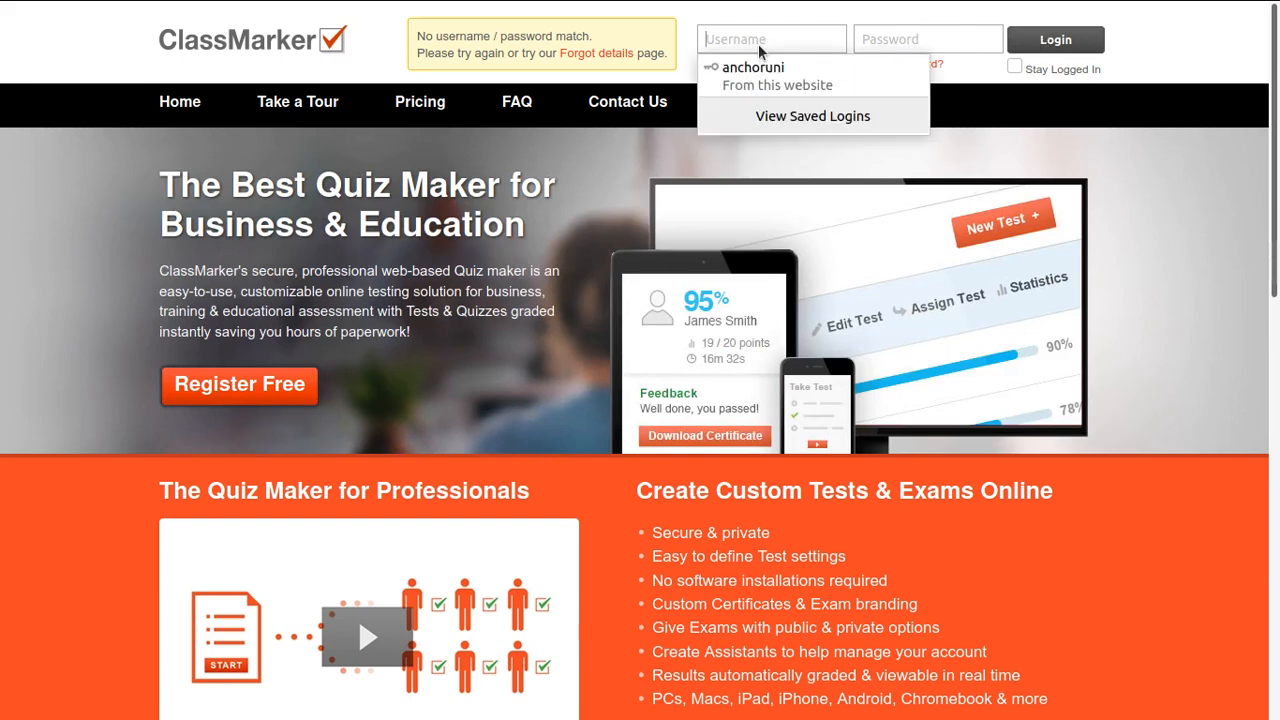
pyautogui.click(758, 43)
pyautogui.moveTo(743, 4)
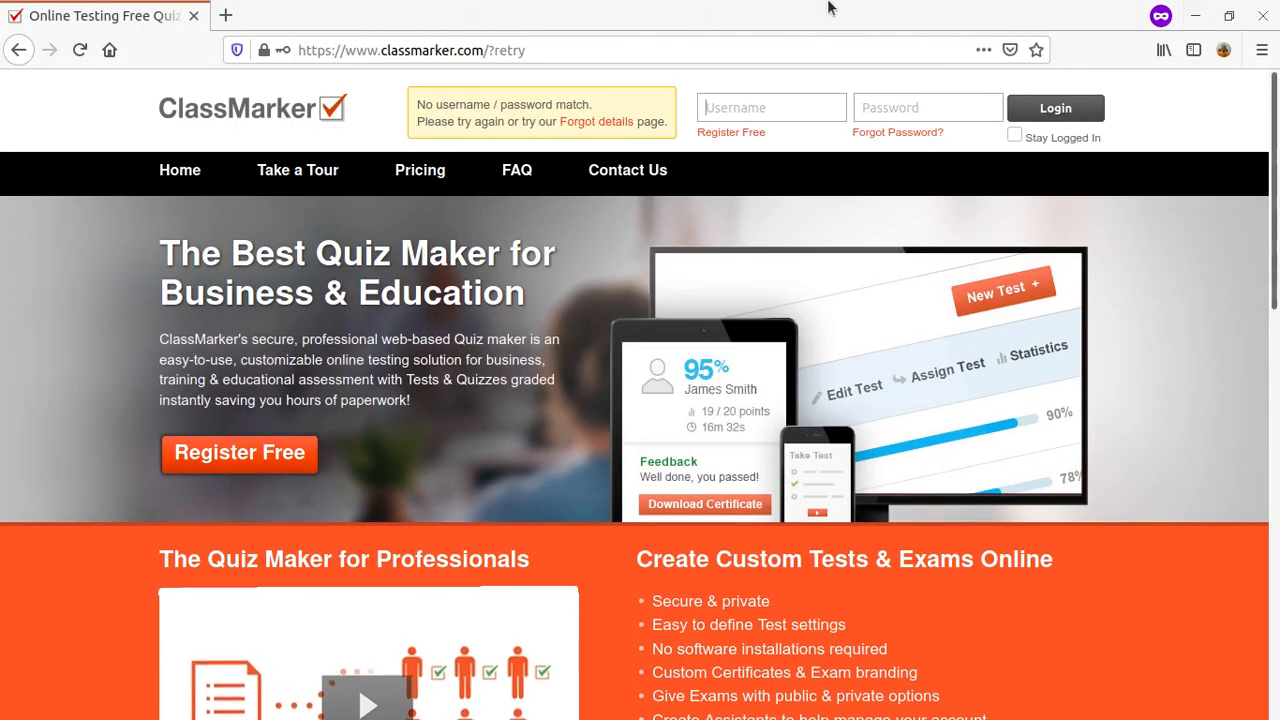
pyautogui.hotkey('alt', 'Tab')
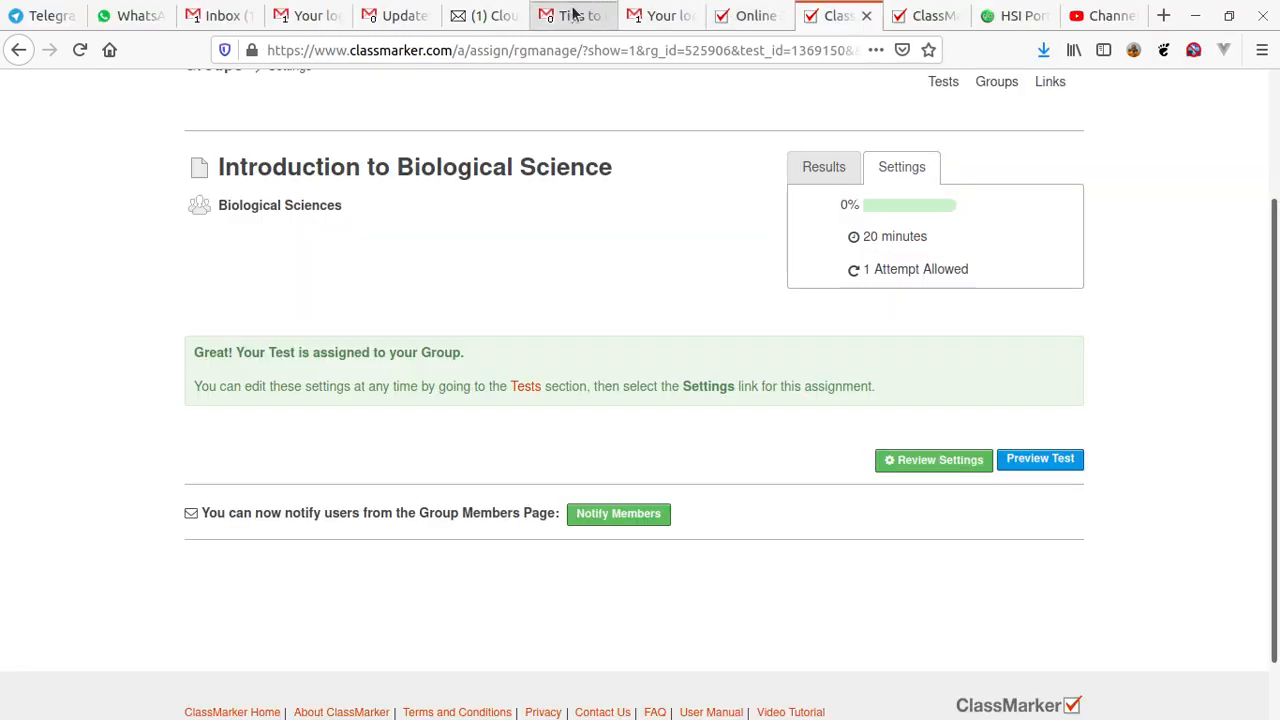
# Select the member's username in the login-details email, then return to the members' login page
pyautogui.click(647, 20)
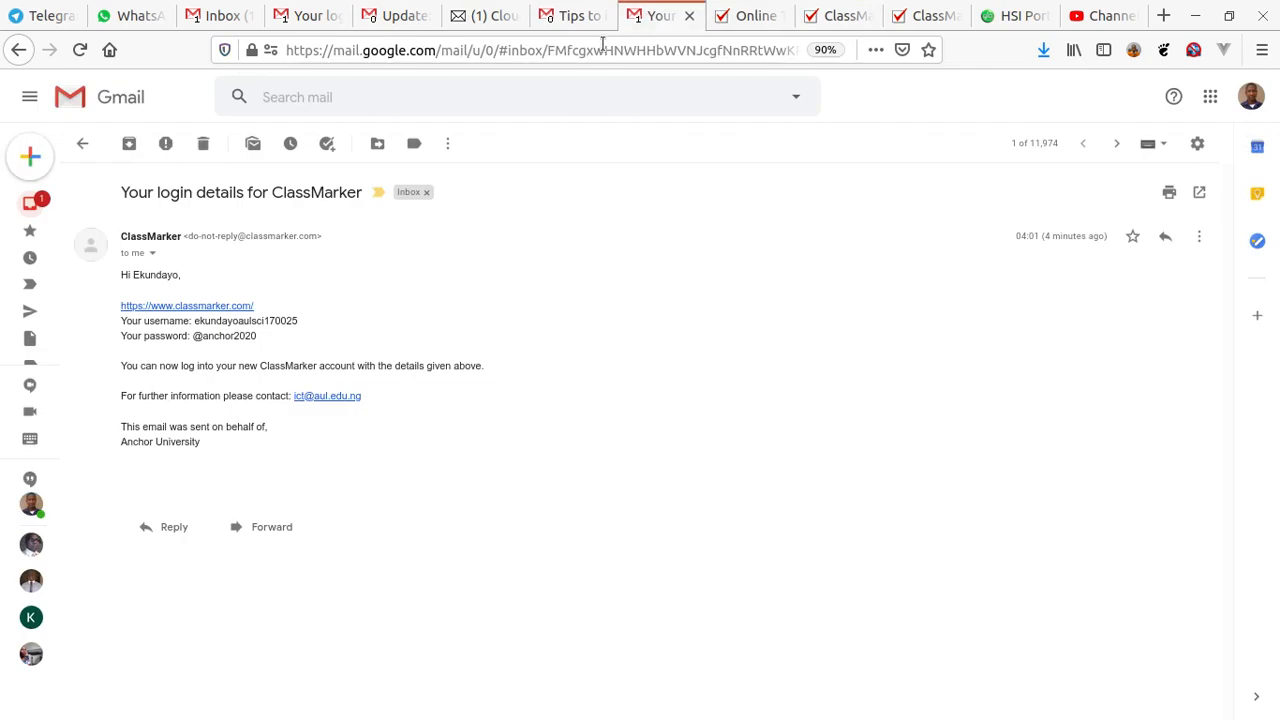
pyautogui.press('F11')
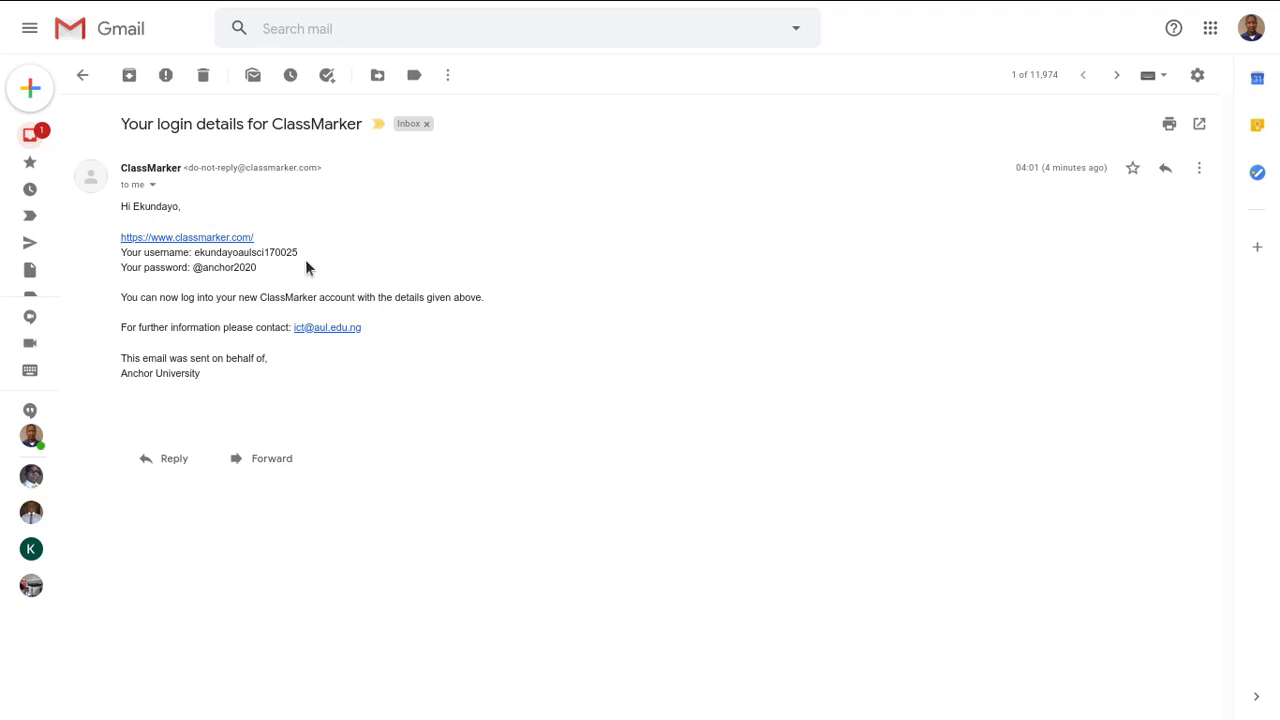
pyautogui.moveTo(297, 253); pyautogui.dragTo(193, 253)
pyautogui.hotkey('ctrl', 'c')
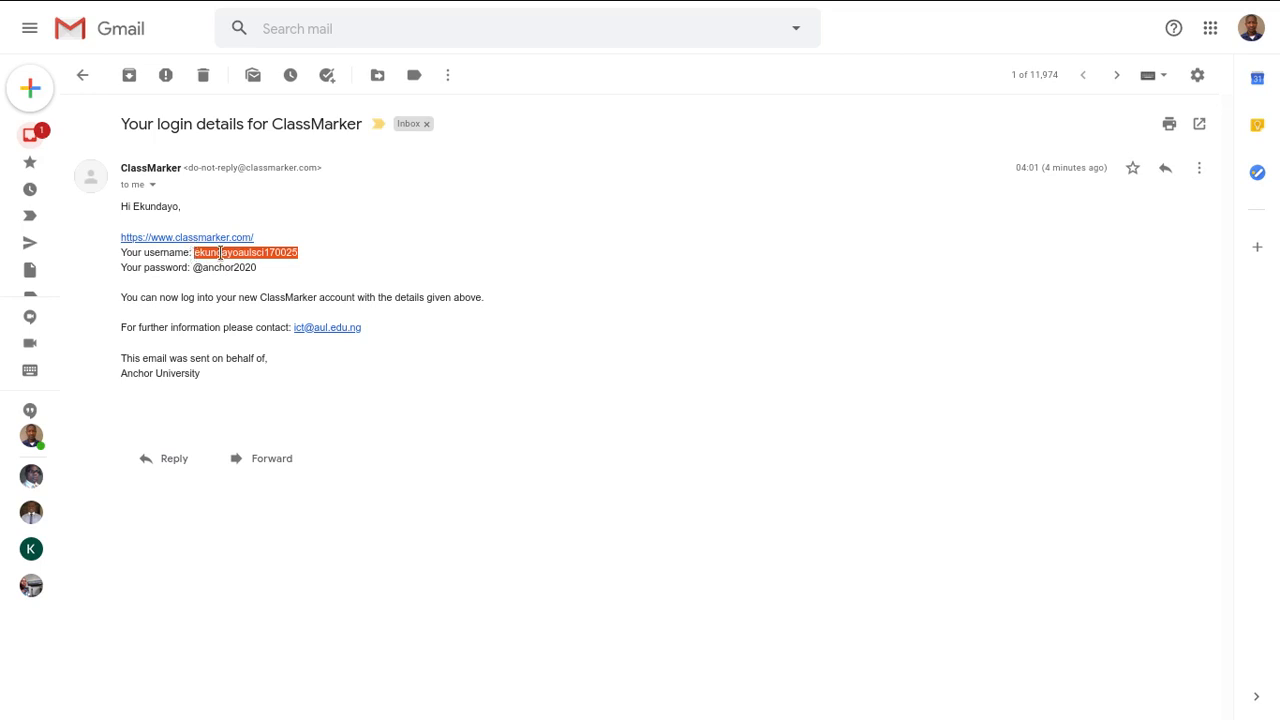
pyautogui.moveTo(660, 10)
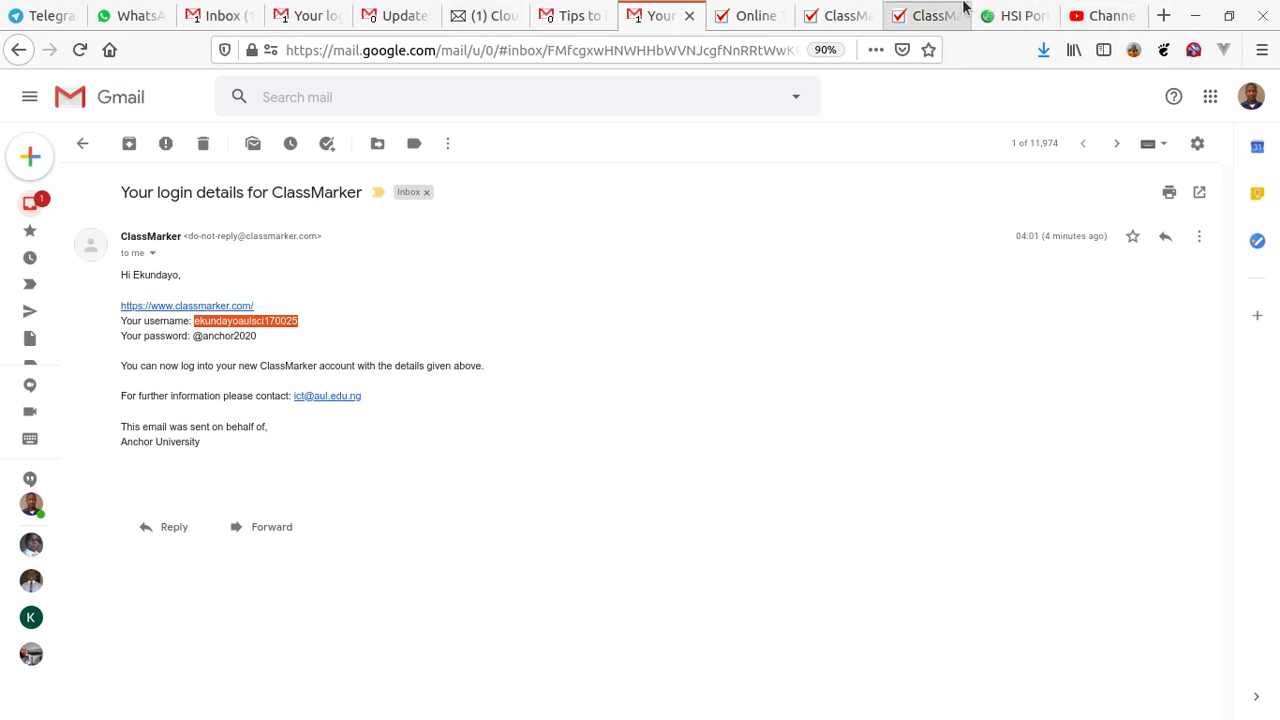
pyautogui.click(935, 22)
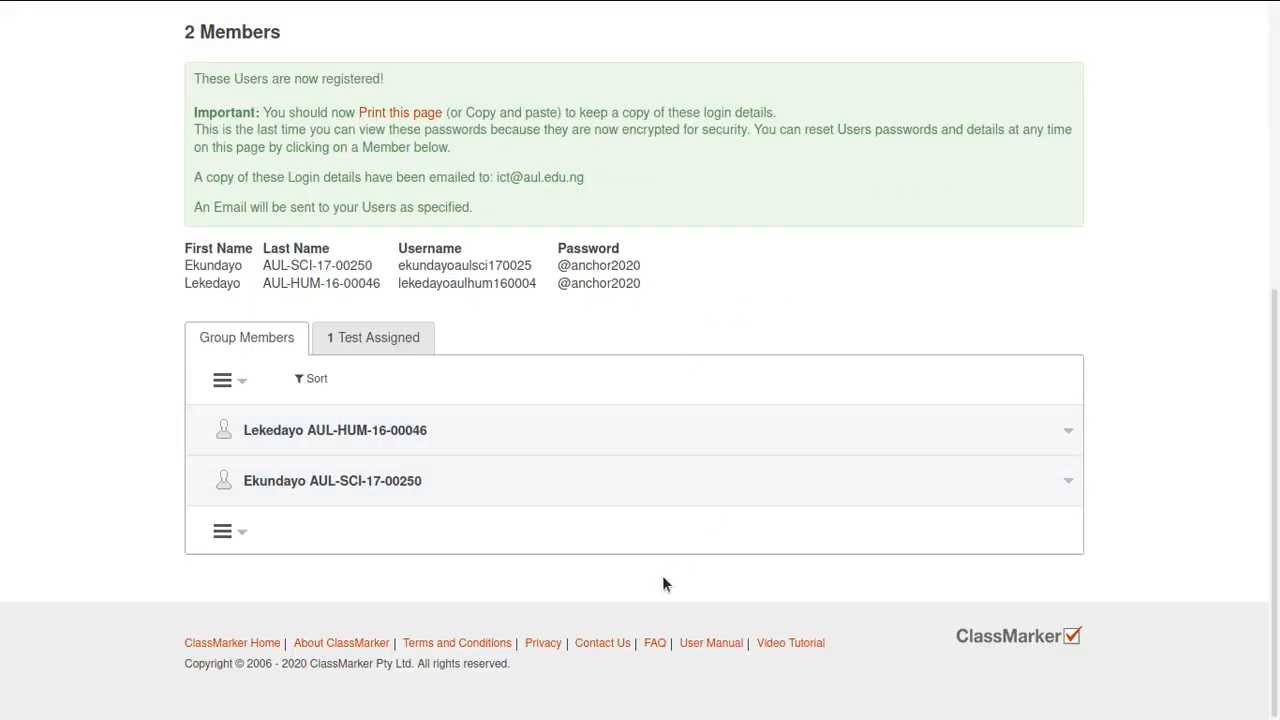
# Log in as the new member with the pasted username and their password
pyautogui.hotkey('alt', 'Tab')
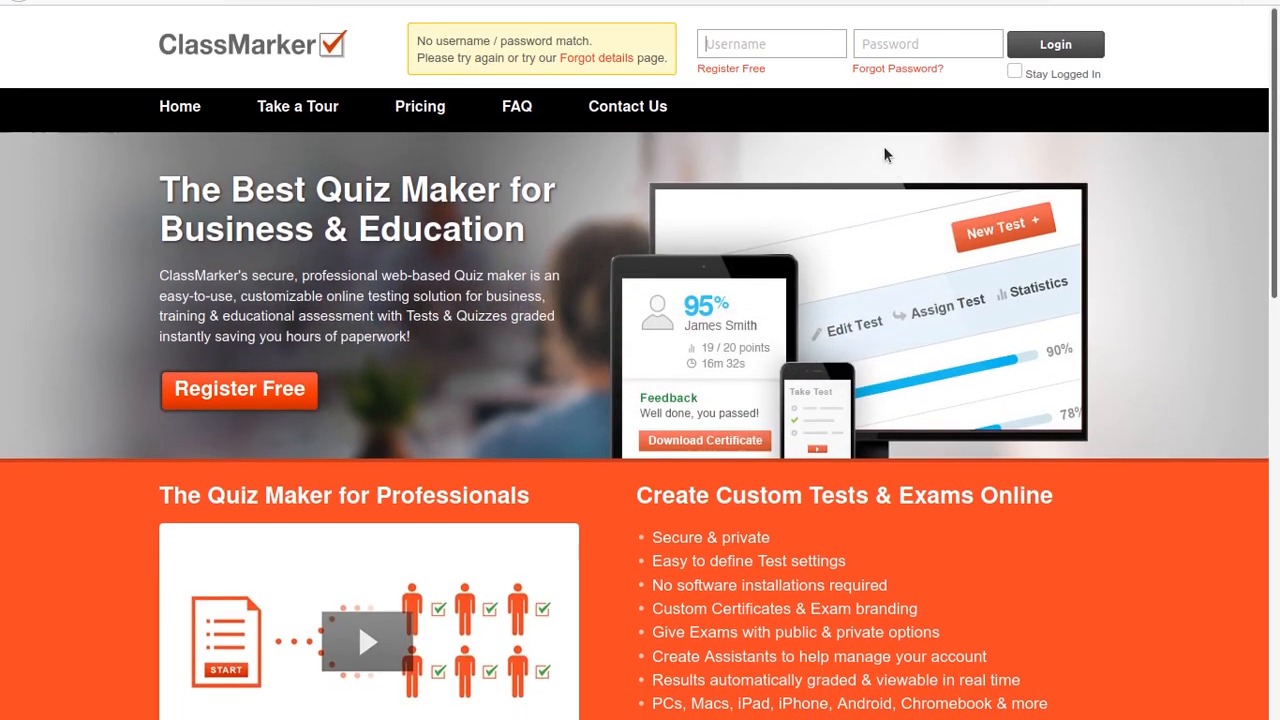
pyautogui.click(783, 42)
pyautogui.hotkey('ctrl', 'v')
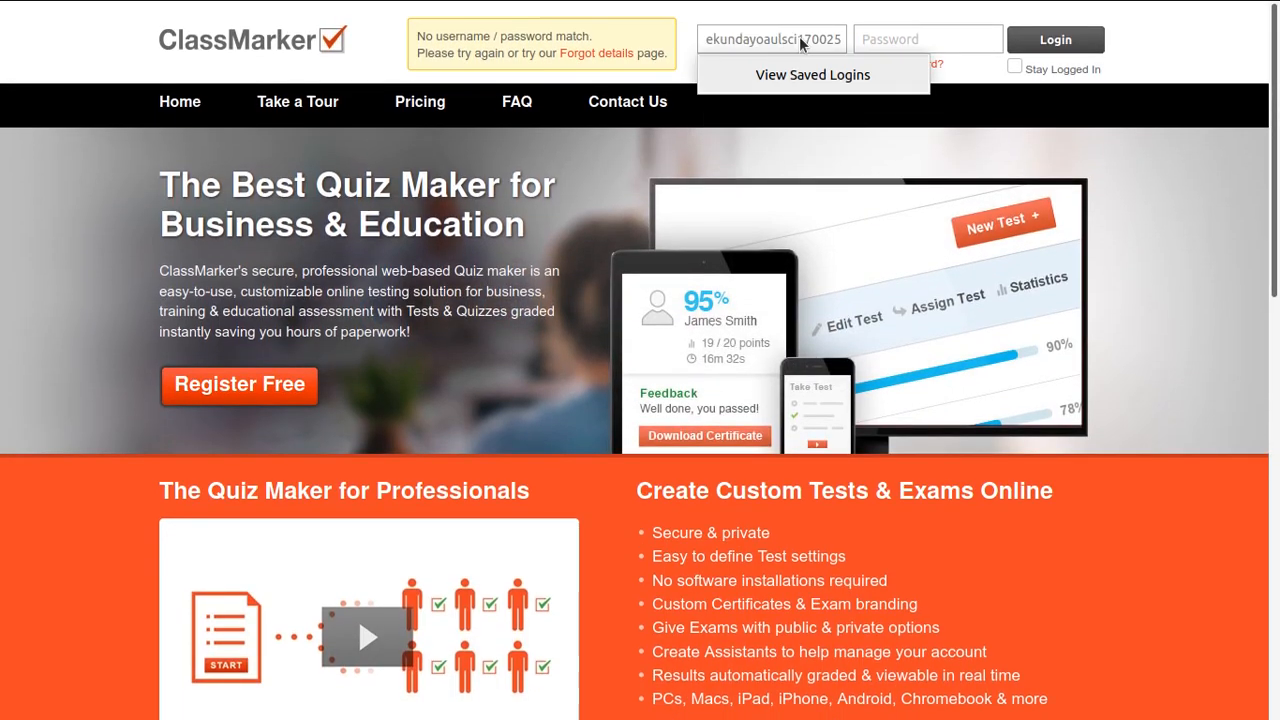
pyautogui.click(882, 39)
pyautogui.write('••')
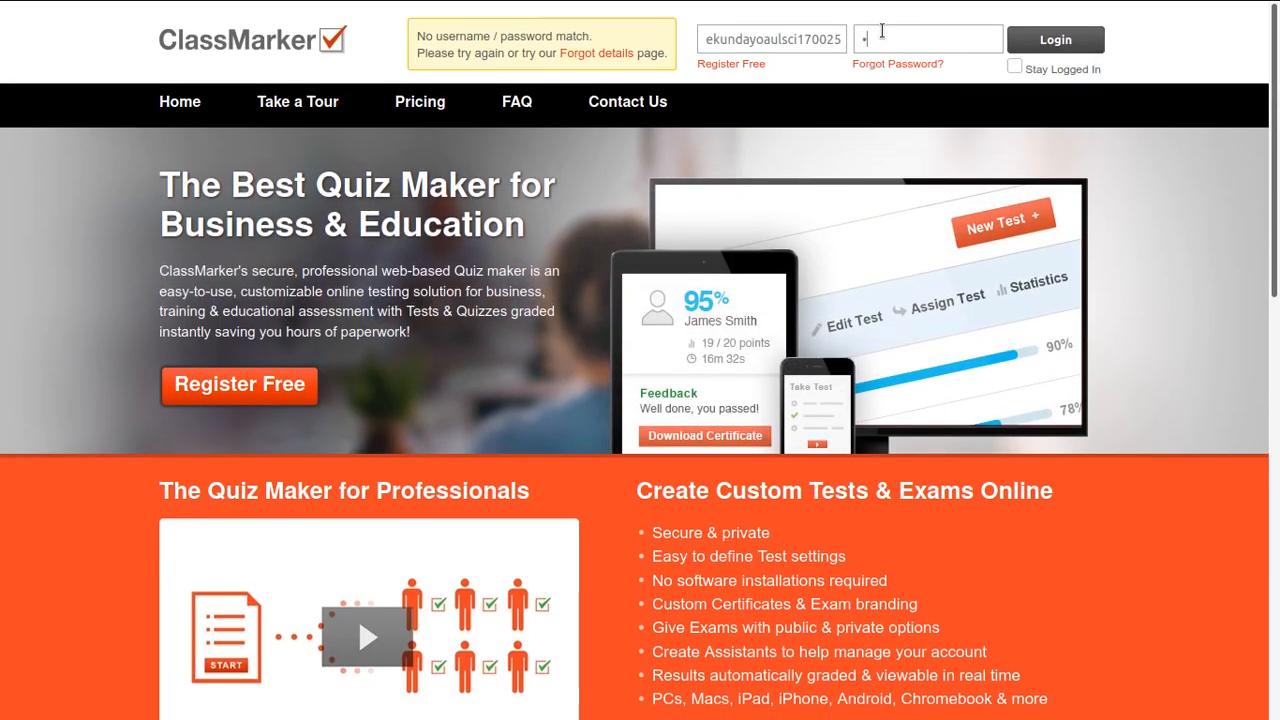
pyautogui.write('•••••••')
pyautogui.click(1057, 44)
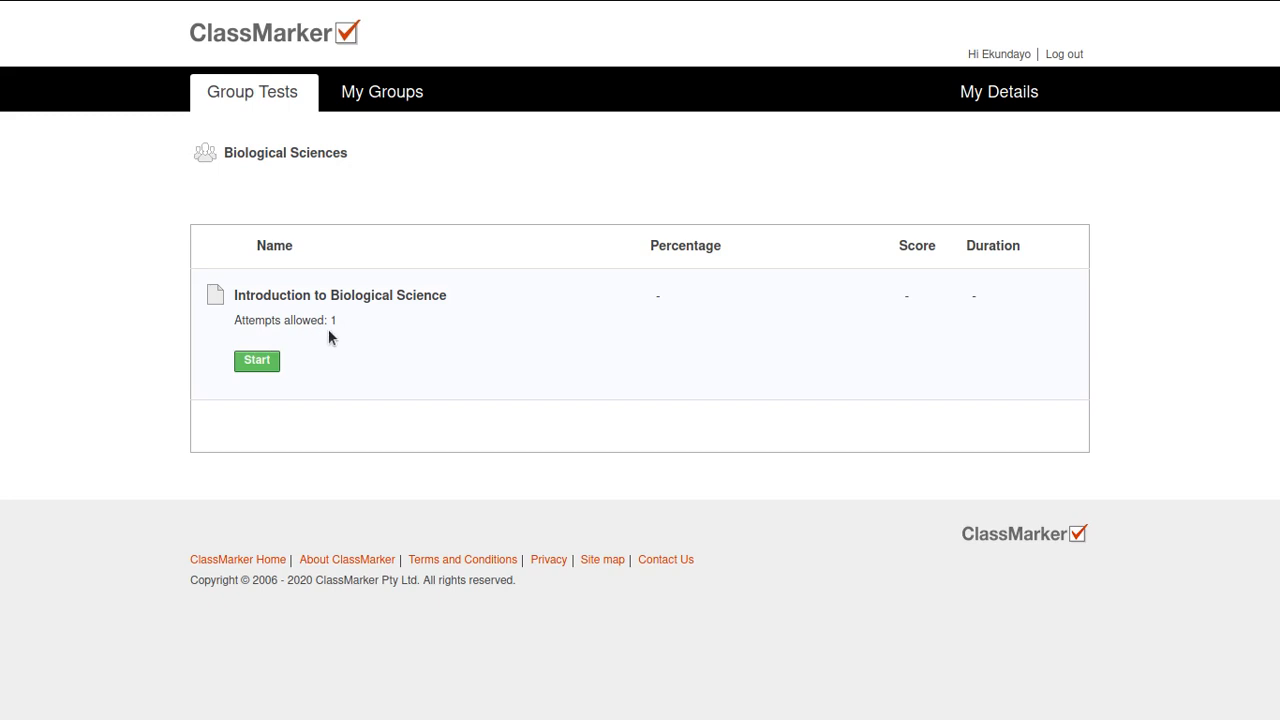
# Start the Introduction to Biological Science test and answer question 1 with 'Pandemic'
pyautogui.click(263, 357)
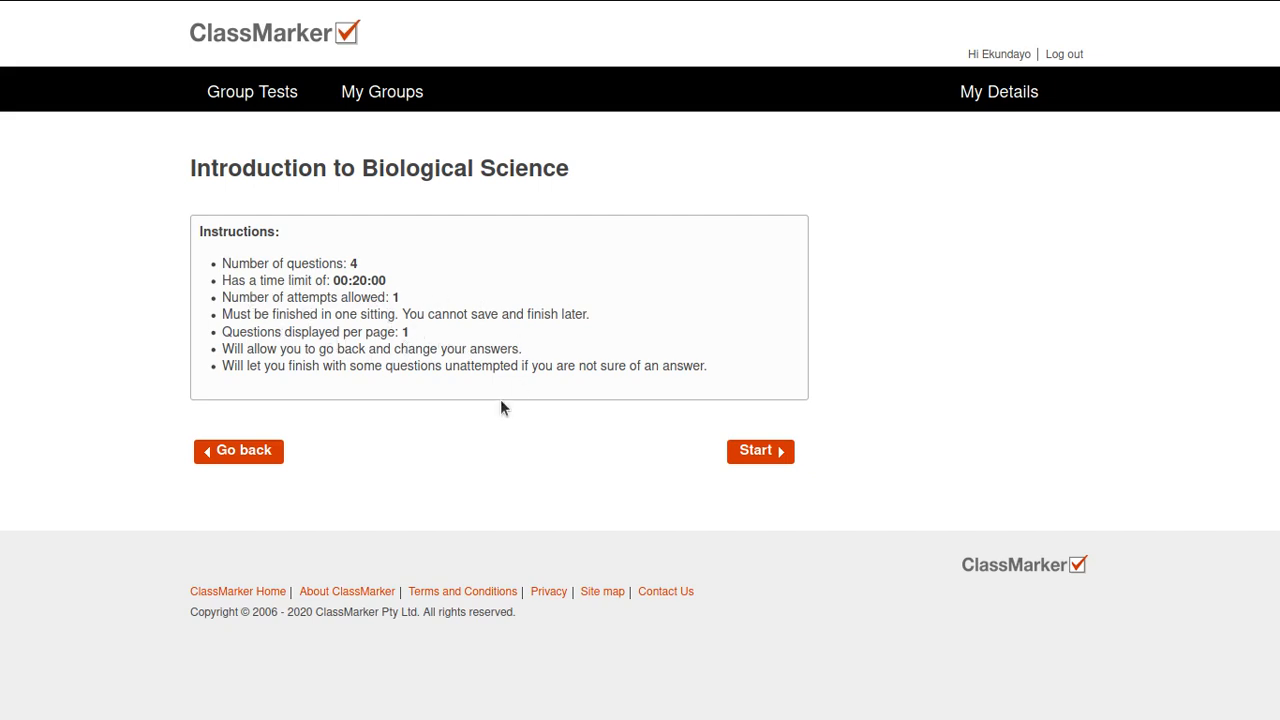
pyautogui.click(755, 452)
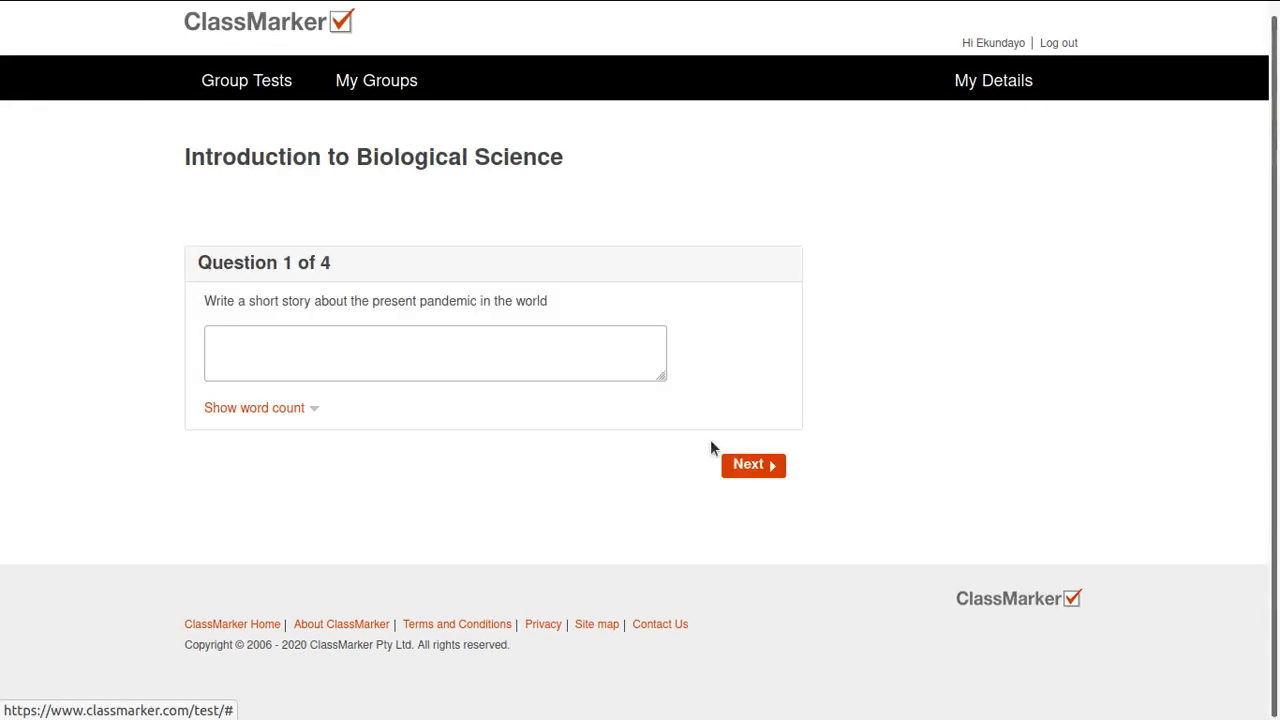
pyautogui.click(466, 332)
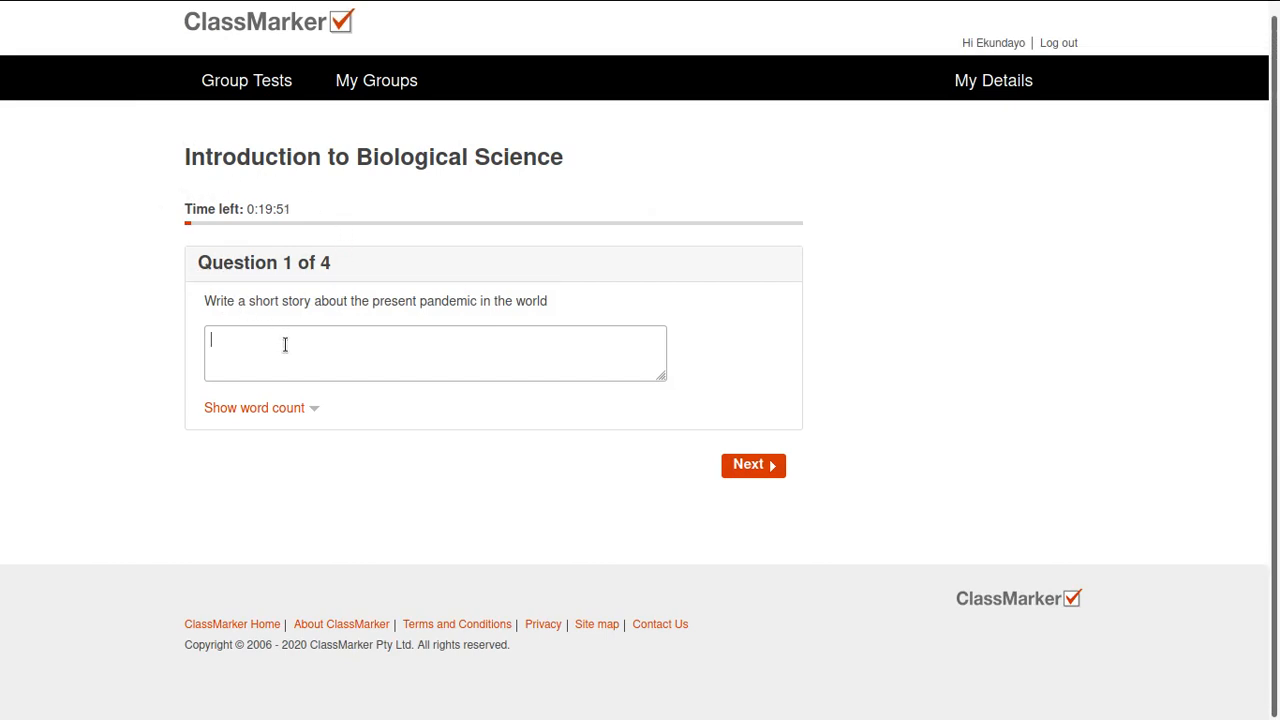
pyautogui.write('Pandemic')
pyautogui.click(736, 477)
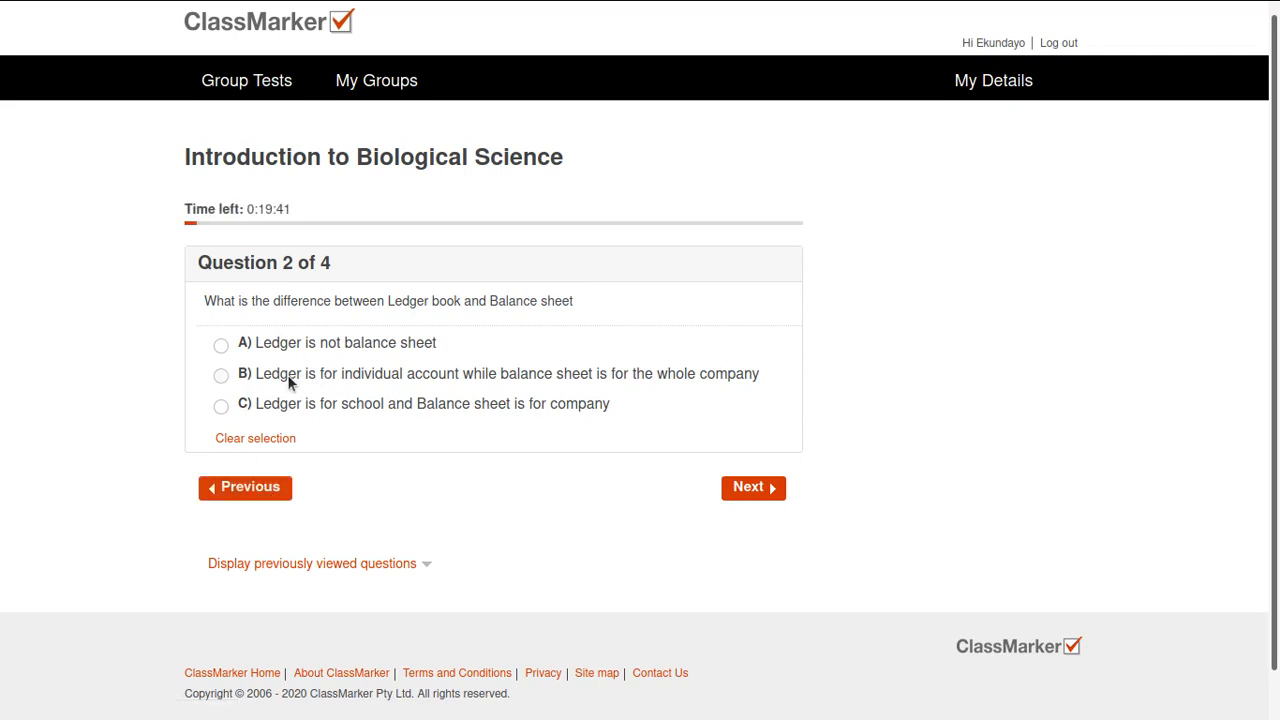
# Skip question 2, answer 'Anchor' for question 3 and 'Amoeba' for question 4, then go back twice
pyautogui.click(746, 490)
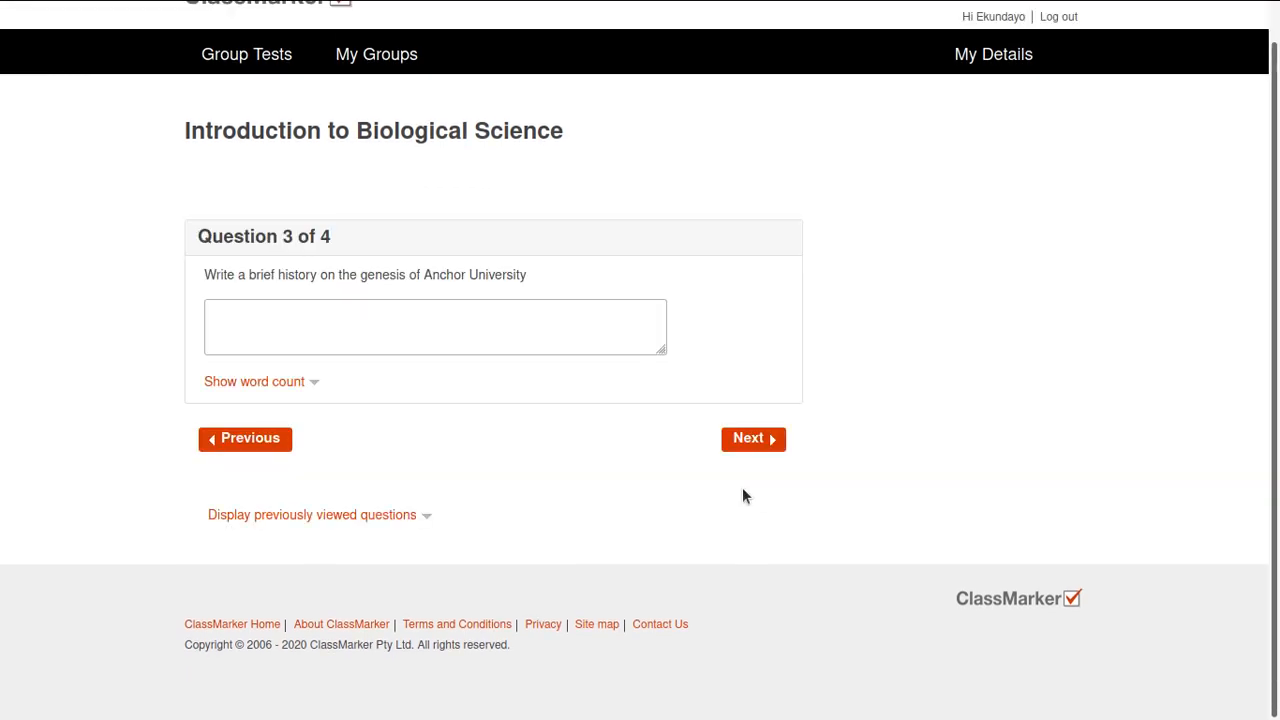
pyautogui.click(538, 328)
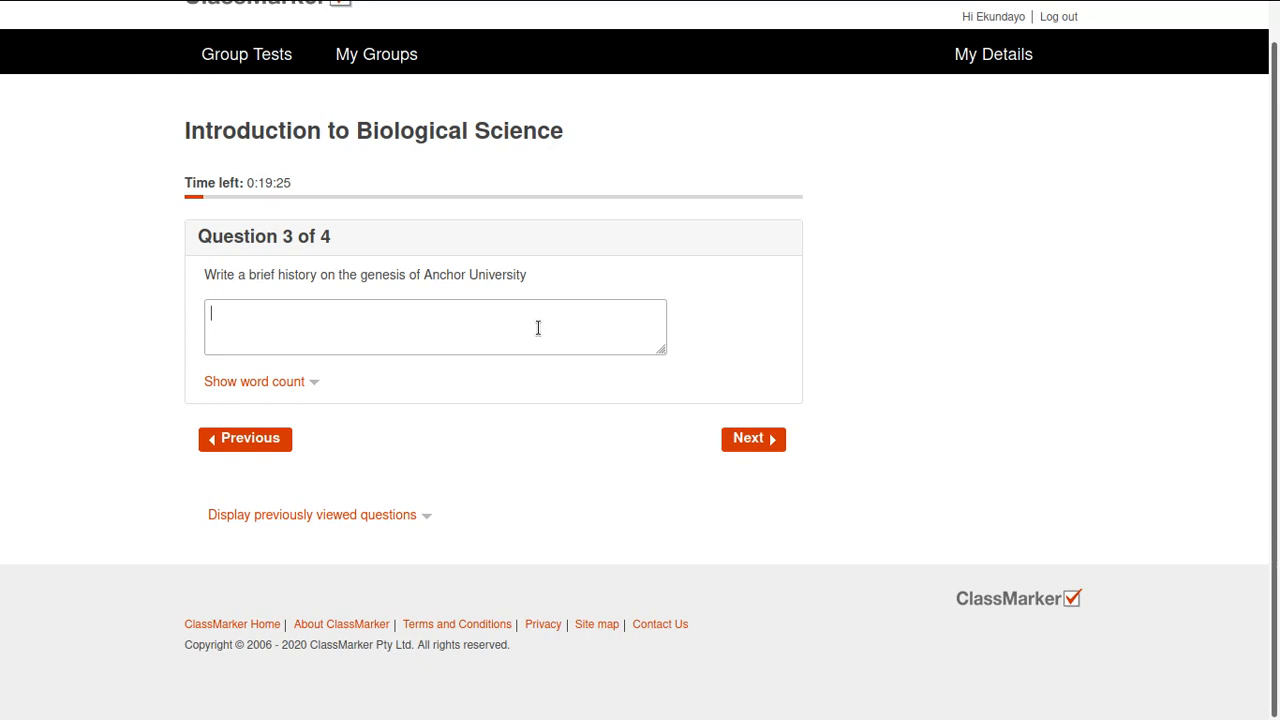
pyautogui.write('Anchor')
pyautogui.click(740, 438)
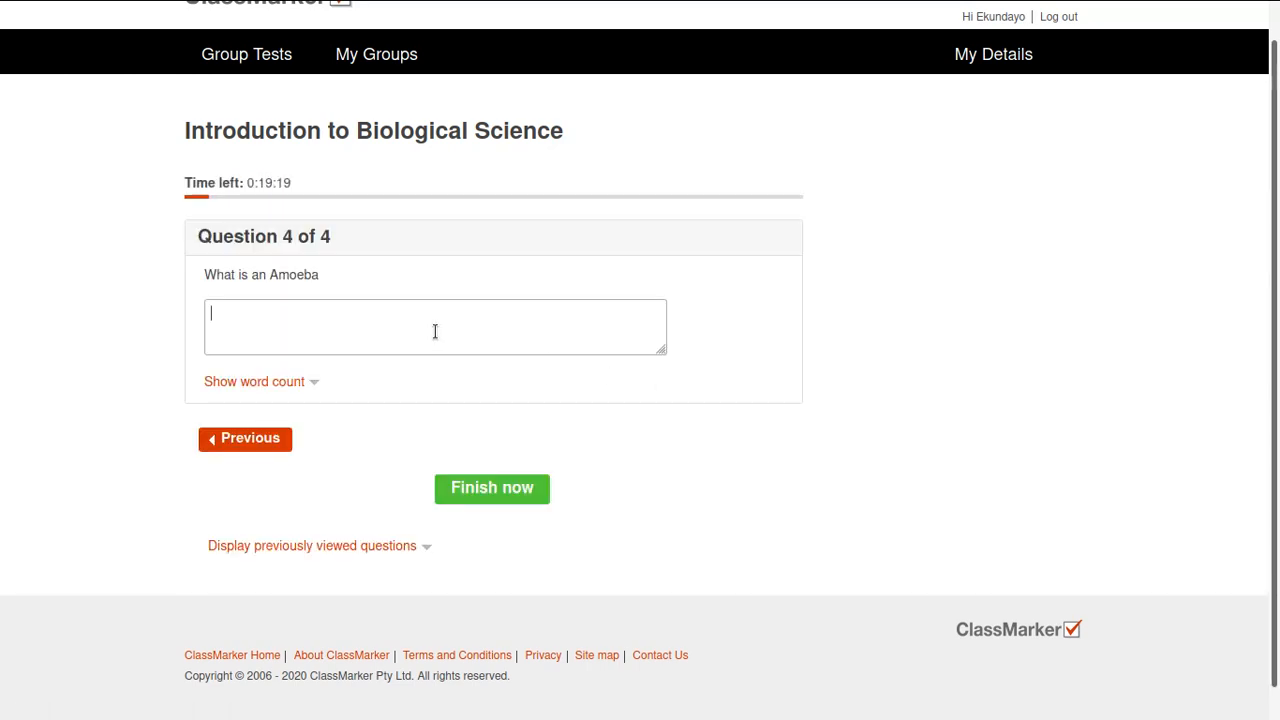
pyautogui.write('Amoeba')
pyautogui.click(262, 438)
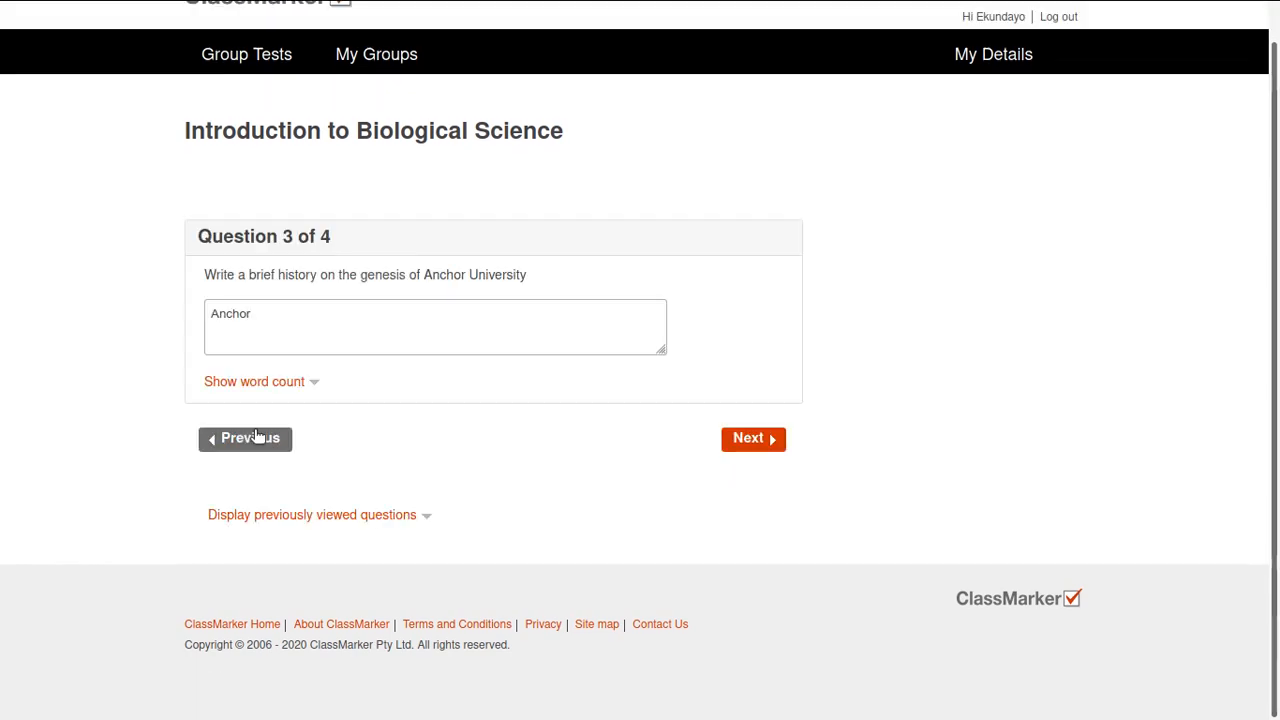
pyautogui.click(250, 438)
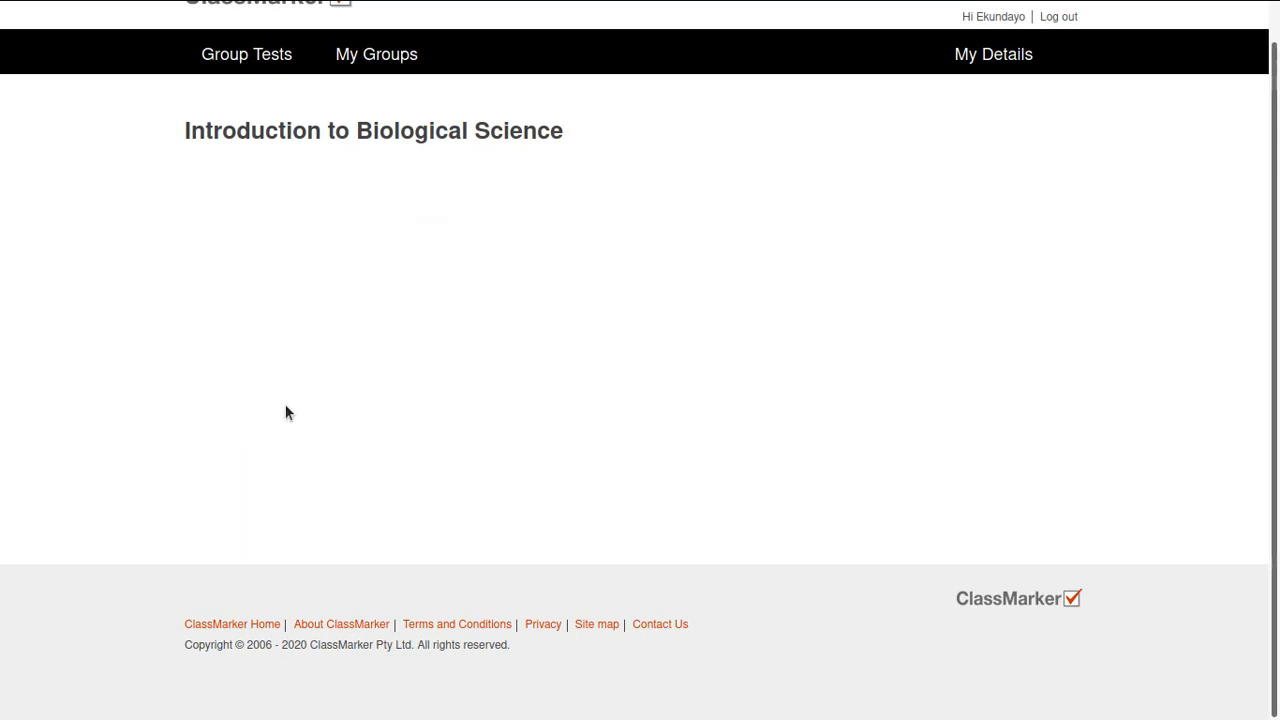
pyautogui.moveTo(903, 6)
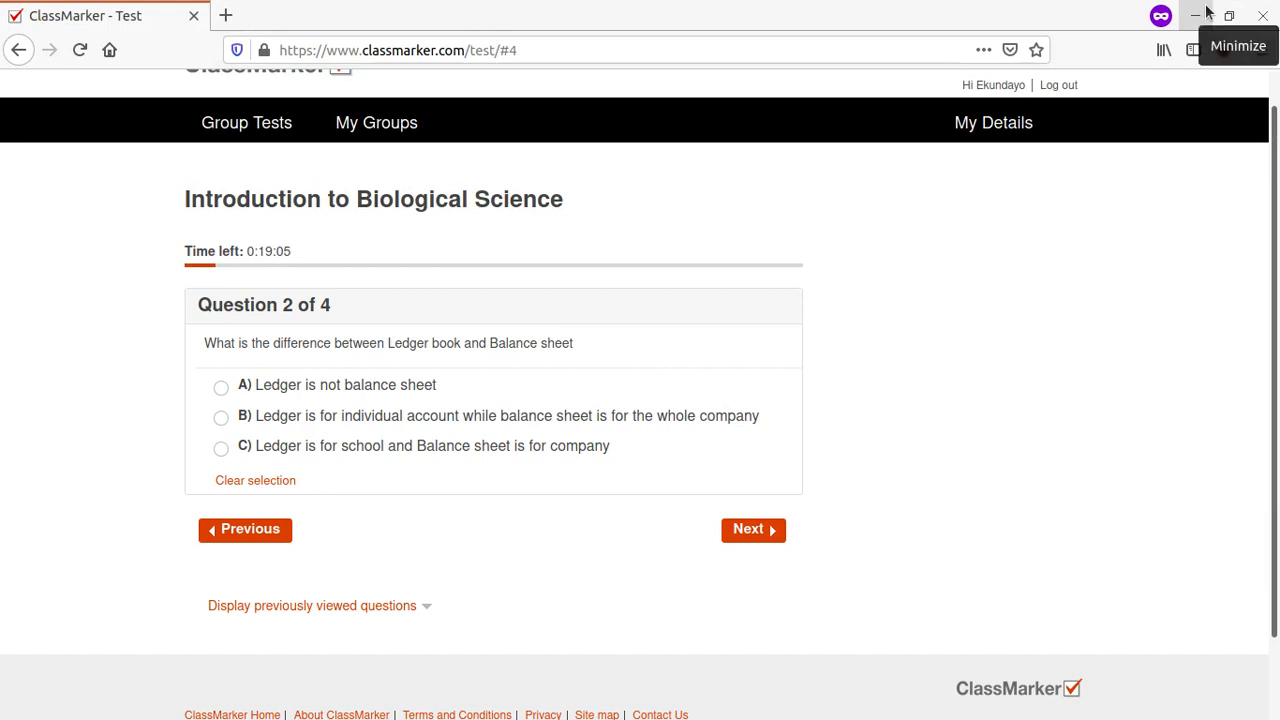
# Copy the test page's web address from the address bar
pyautogui.click(505, 50)
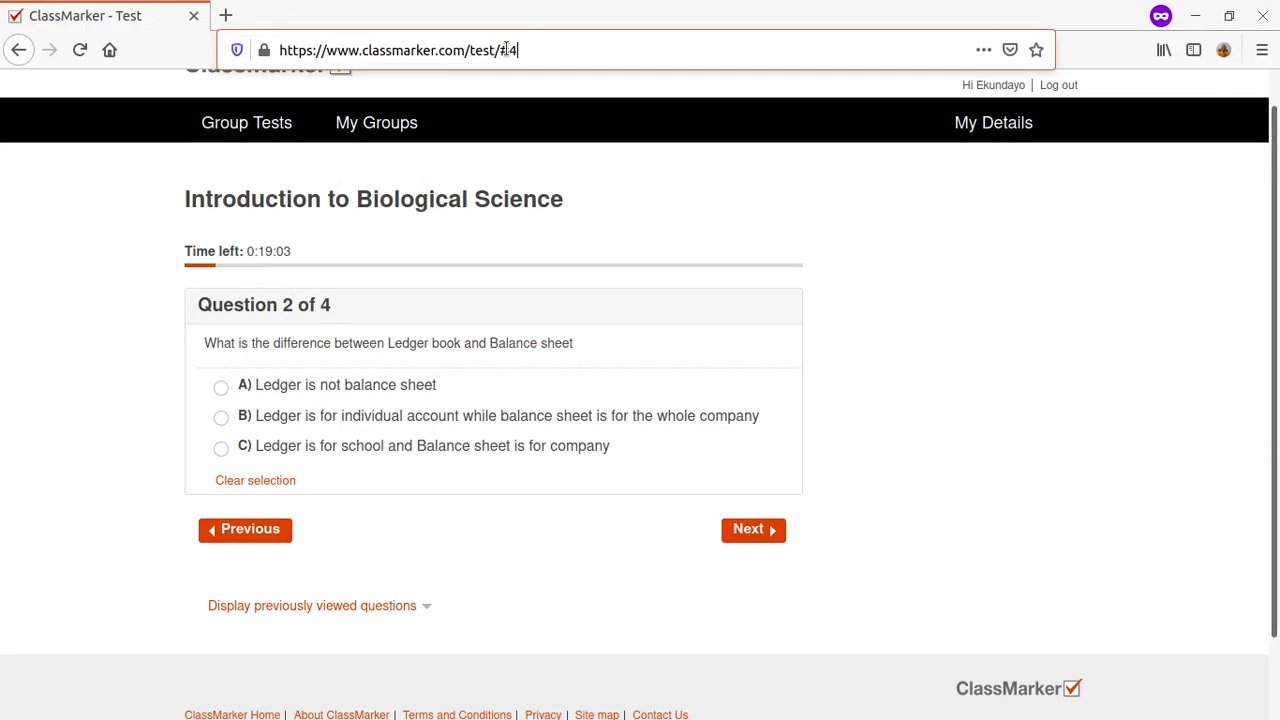
pyautogui.moveTo(505, 50); pyautogui.dragTo(270, 50)
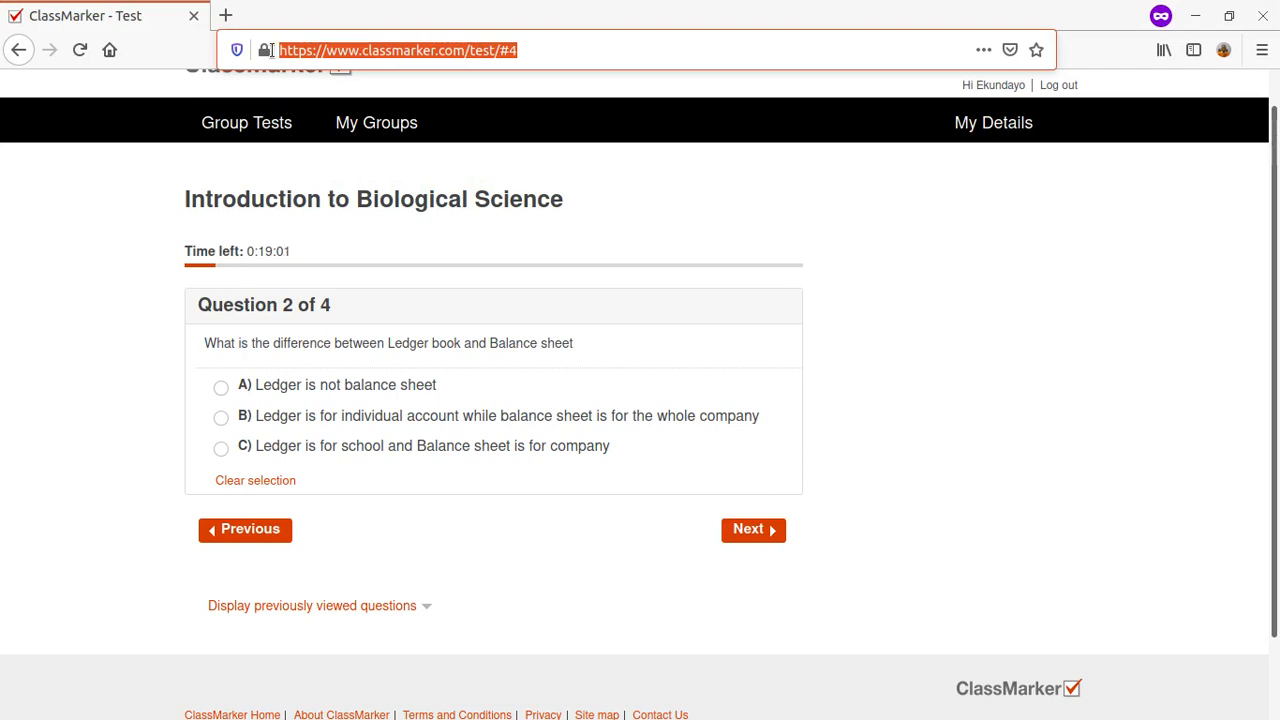
pyautogui.rightClick(299, 46)
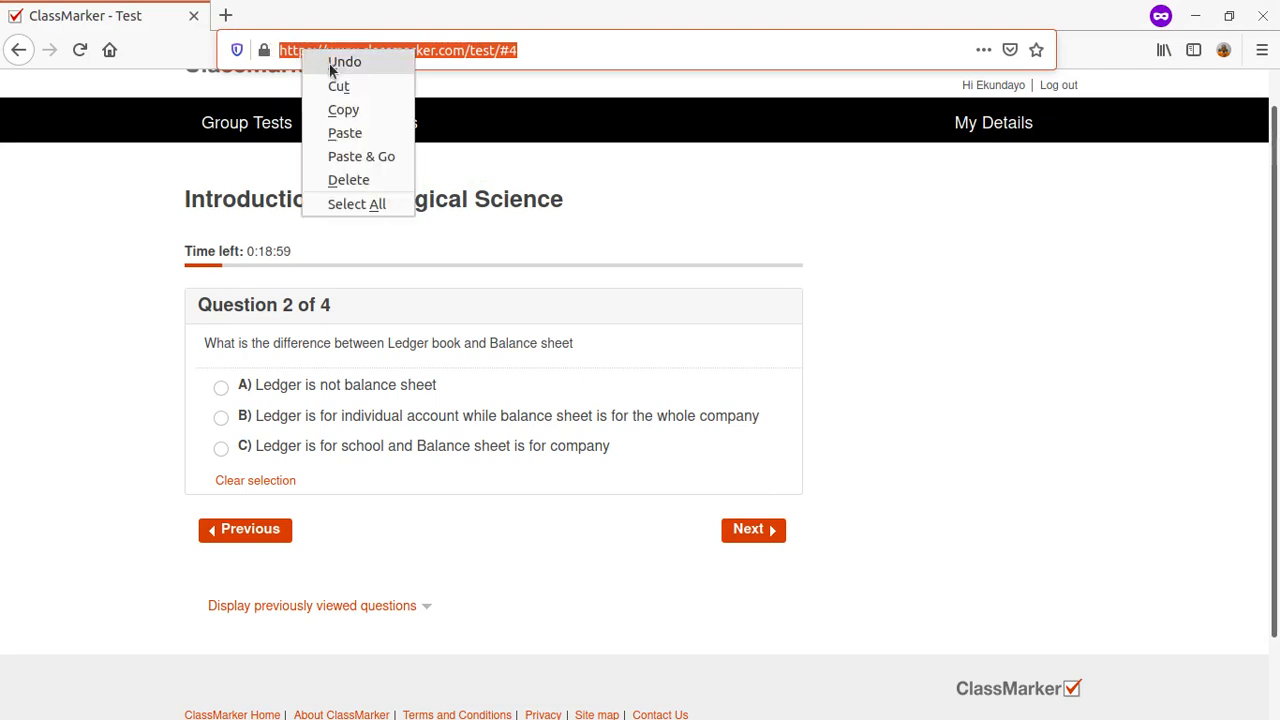
pyautogui.click(354, 104)
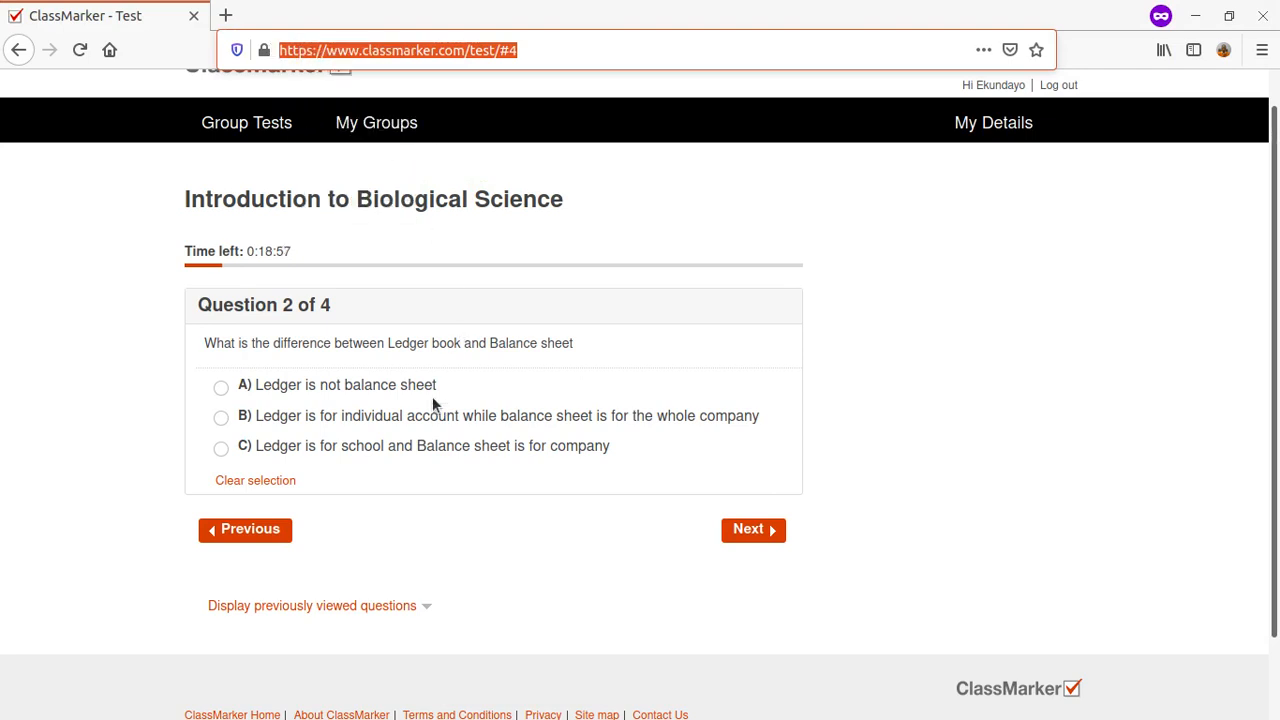
pyautogui.press('F11')
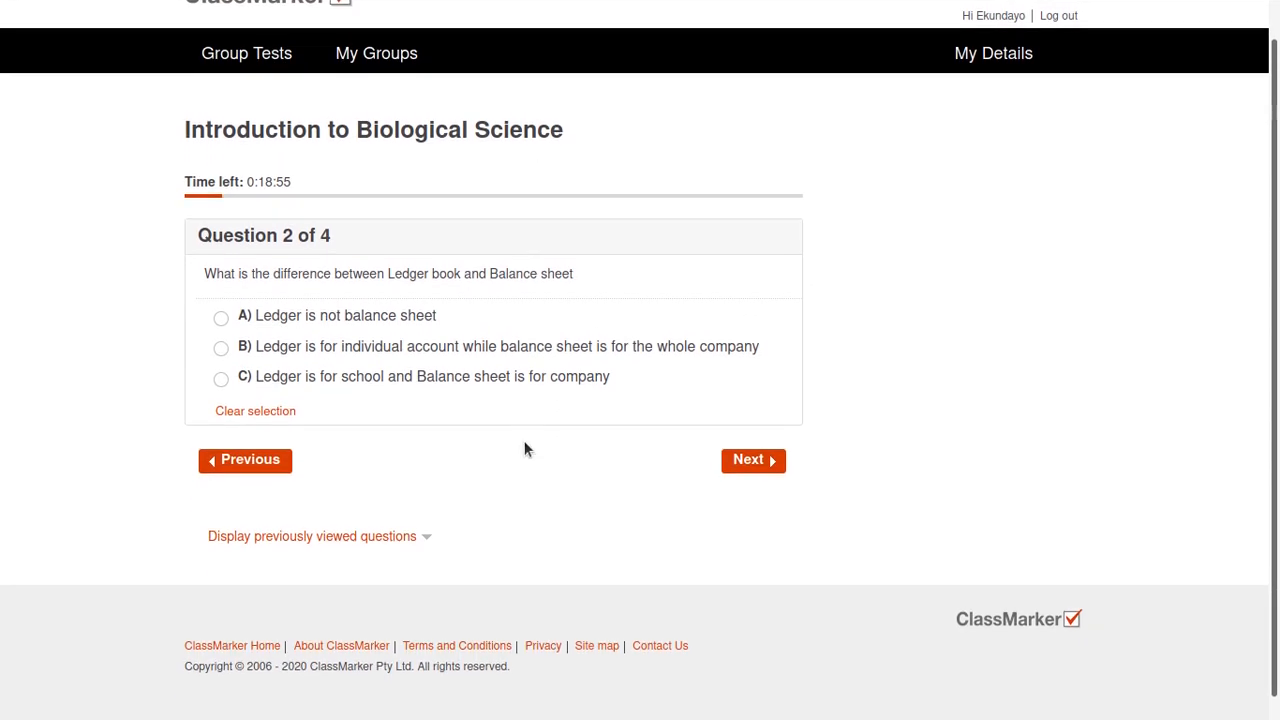
# Return to question 3, try pasting into the 'Anchor' answer, then move to the next question
pyautogui.click(755, 460)
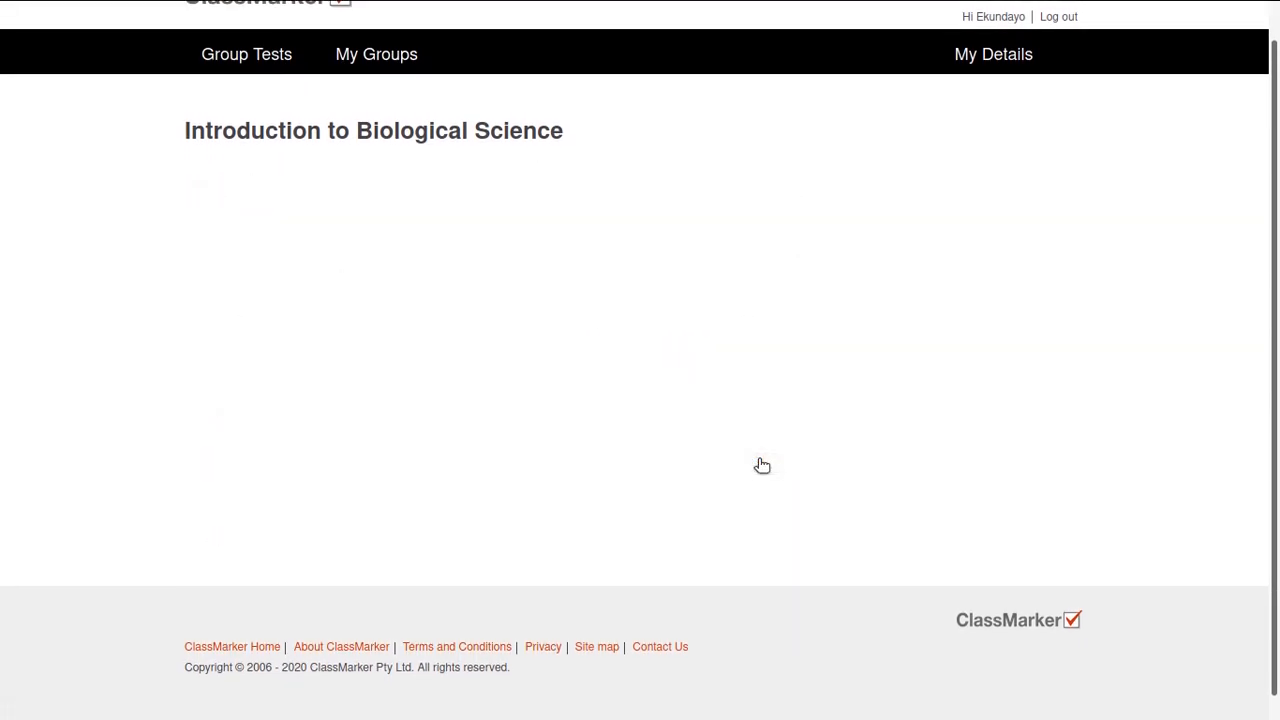
pyautogui.click(398, 312)
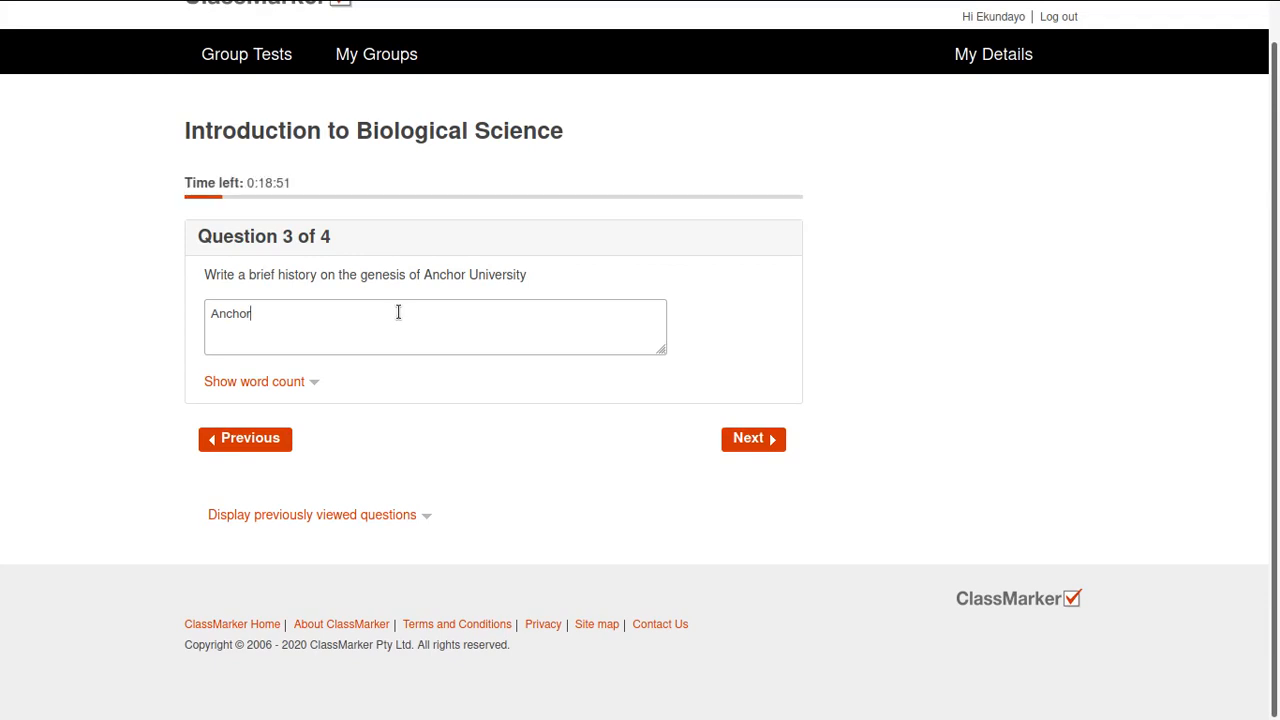
pyautogui.rightClick(398, 312)
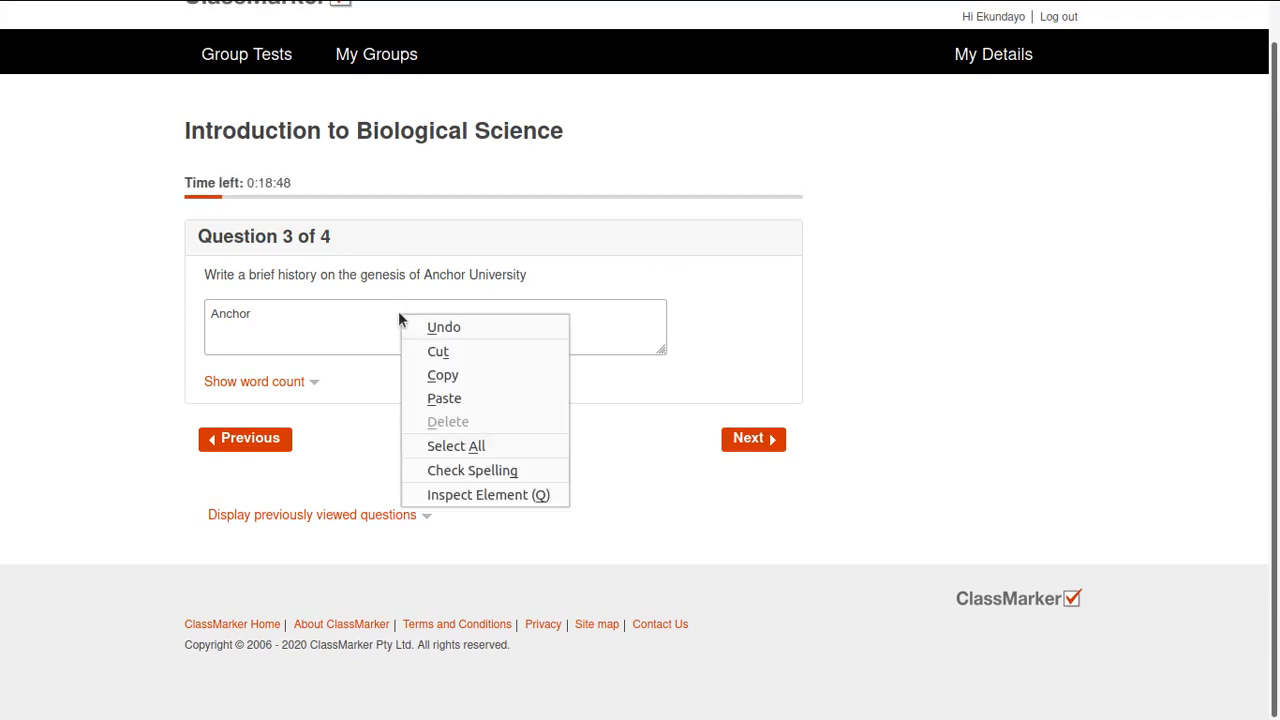
pyautogui.click(444, 399)
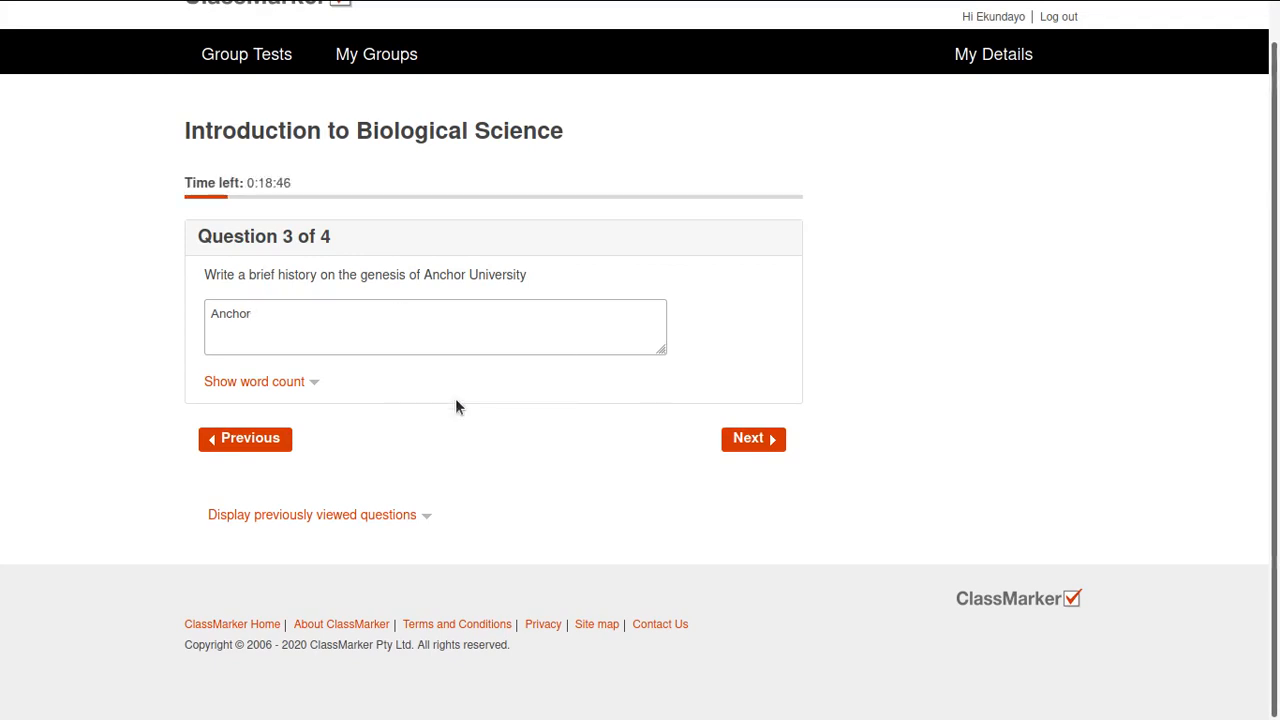
pyautogui.rightClick(445, 313)
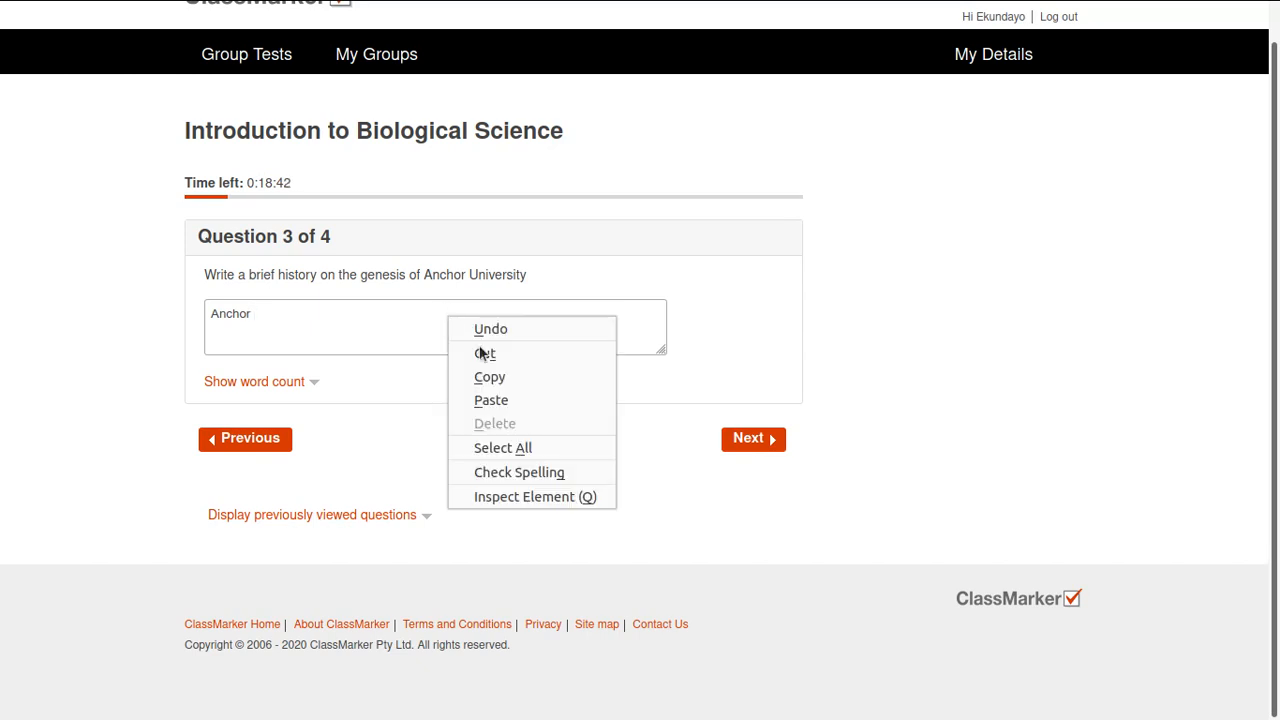
pyautogui.click(509, 400)
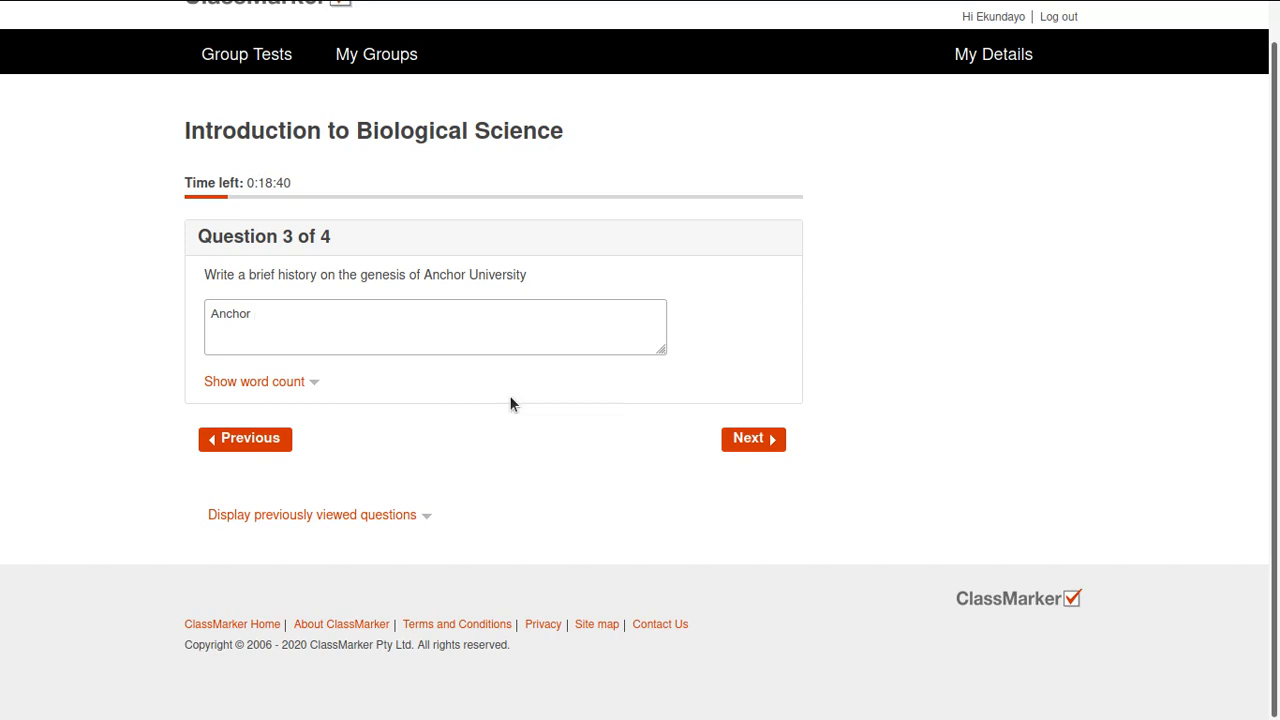
pyautogui.click(750, 440)
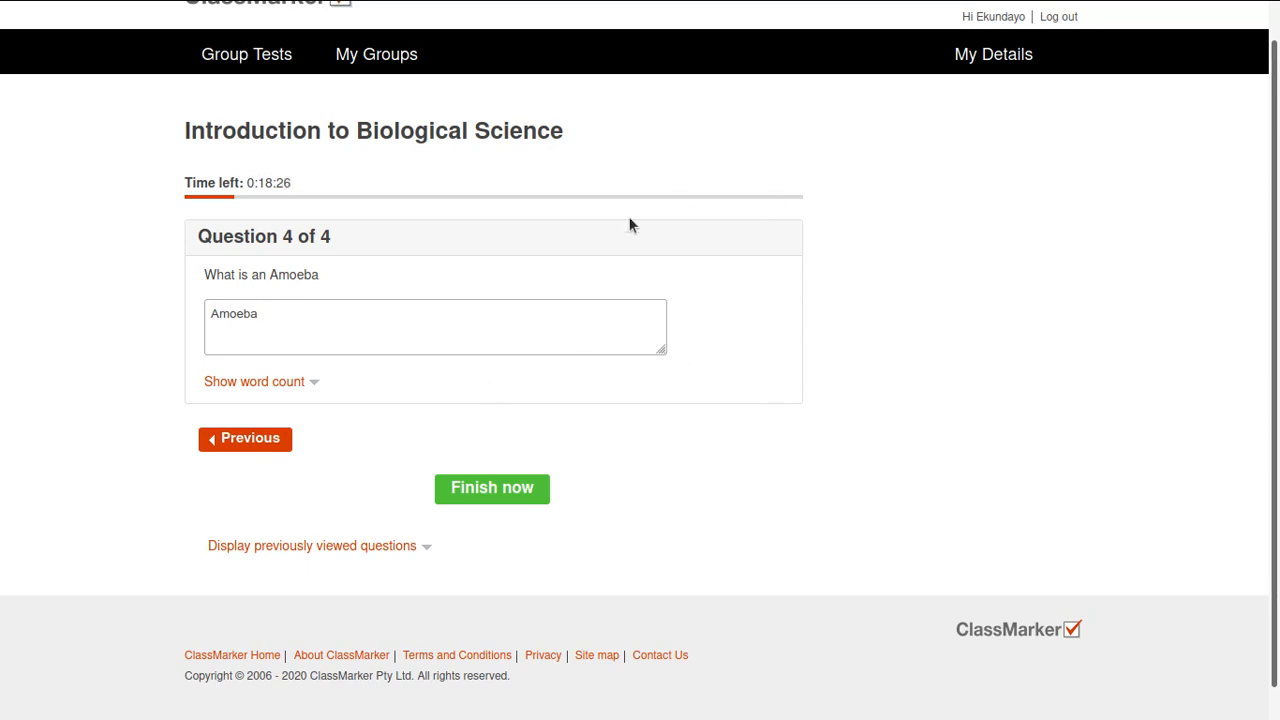
# Finish the test, confirm the submission, and log the member out
pyautogui.click(483, 492)
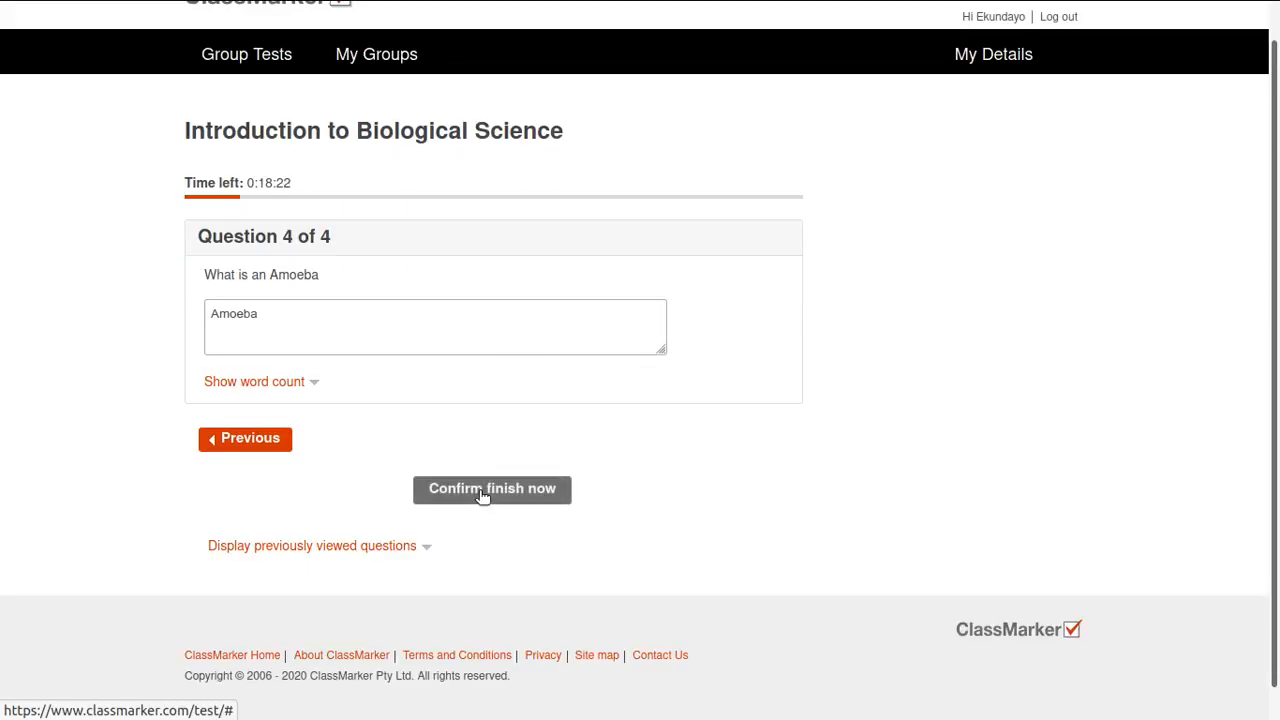
pyautogui.click(483, 490)
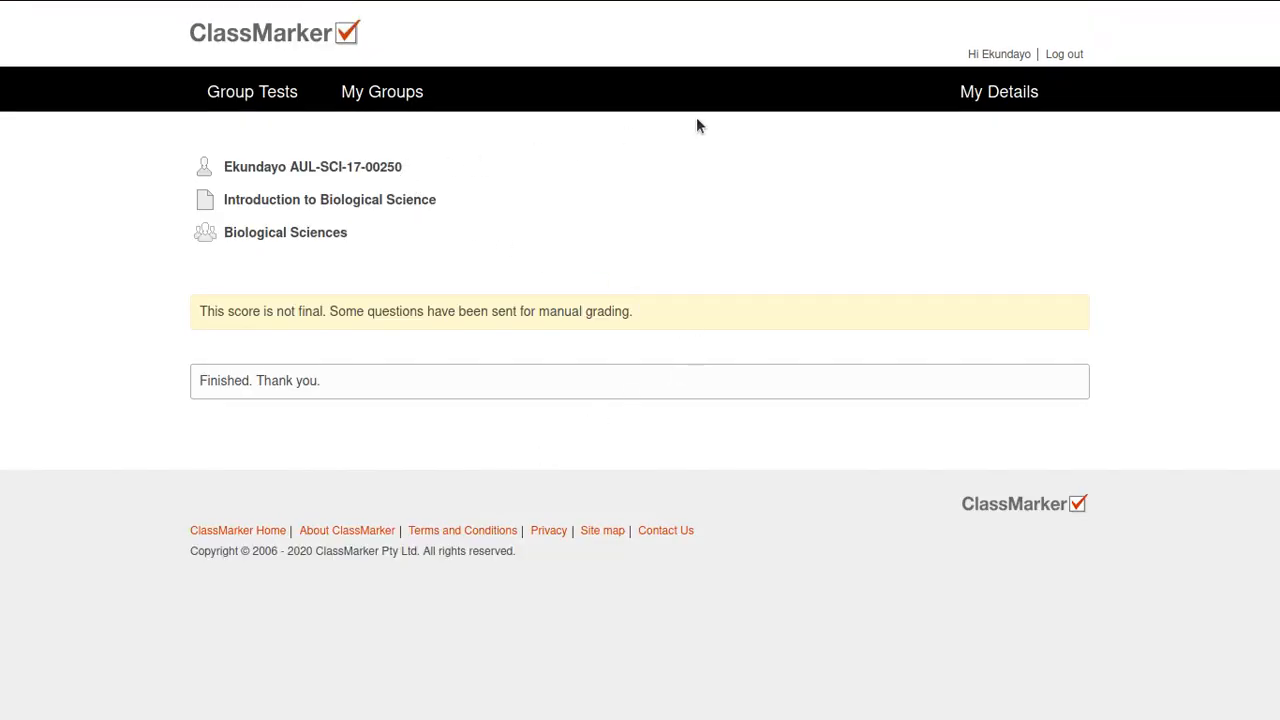
pyautogui.click(1057, 55)
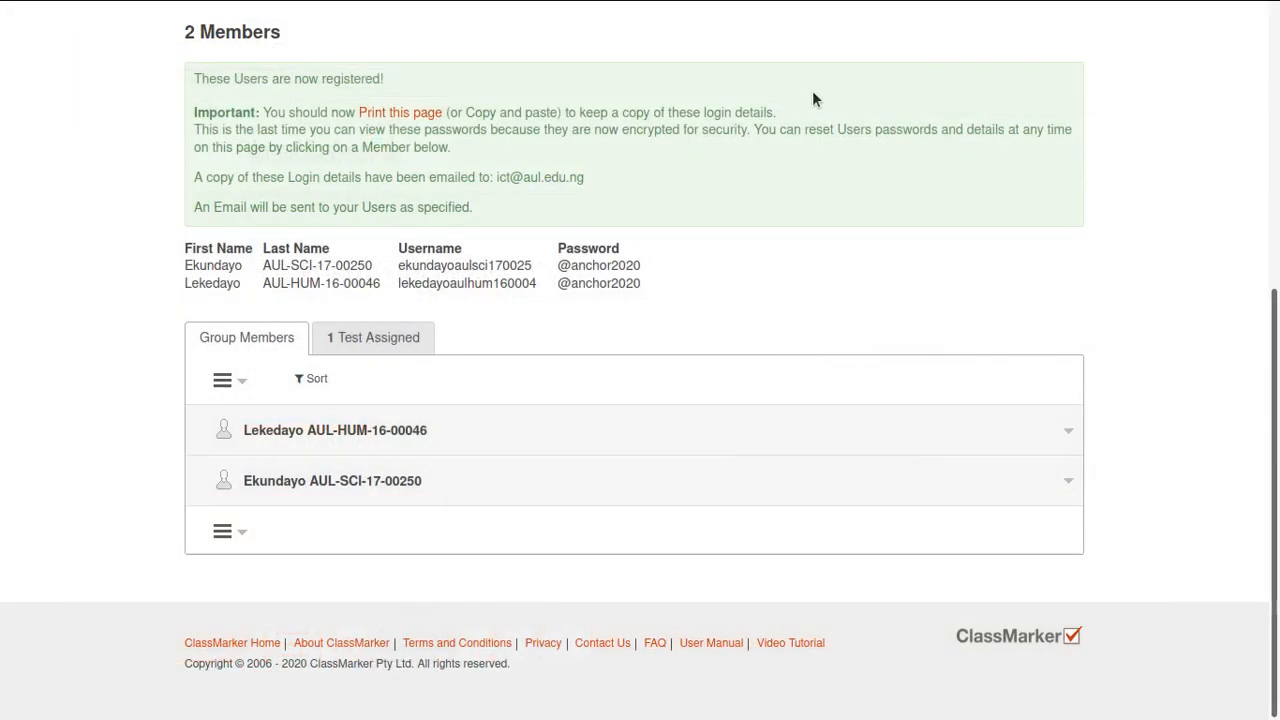
# Reload the assignment page, then open Groups from the admin dashboard and expand Biological Sciences
pyautogui.moveTo(940, 3)
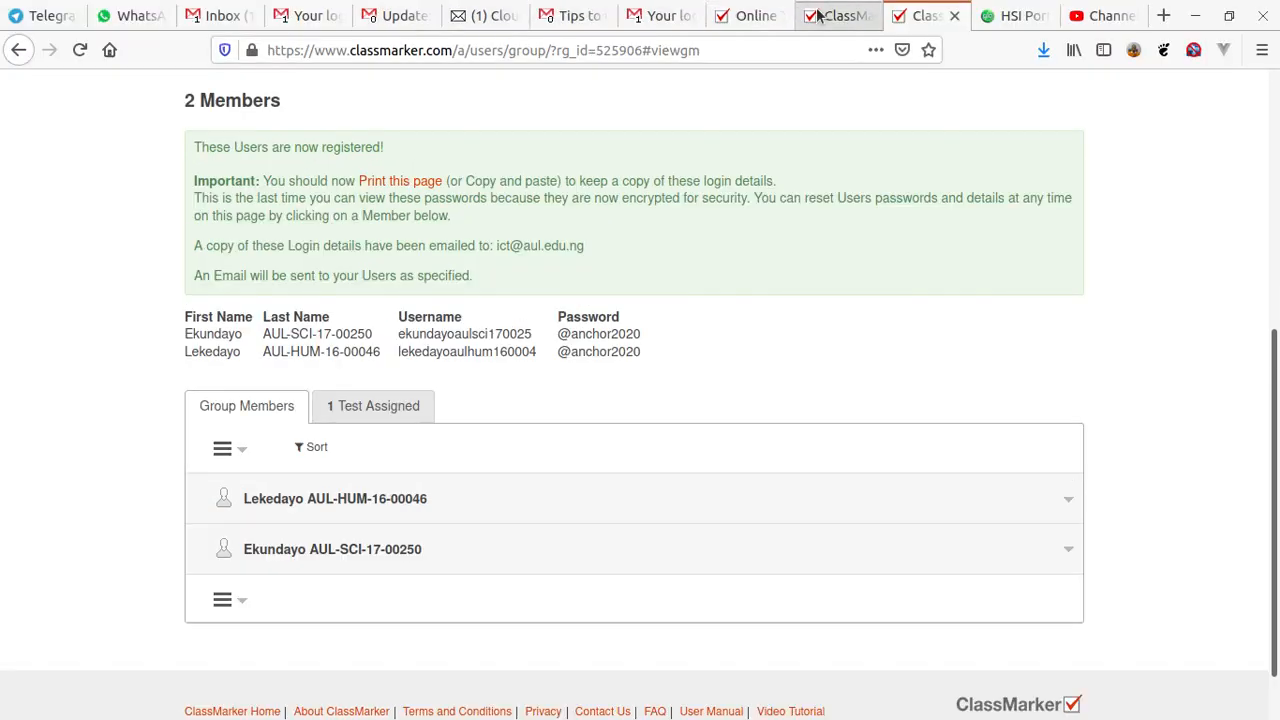
pyautogui.click(817, 15)
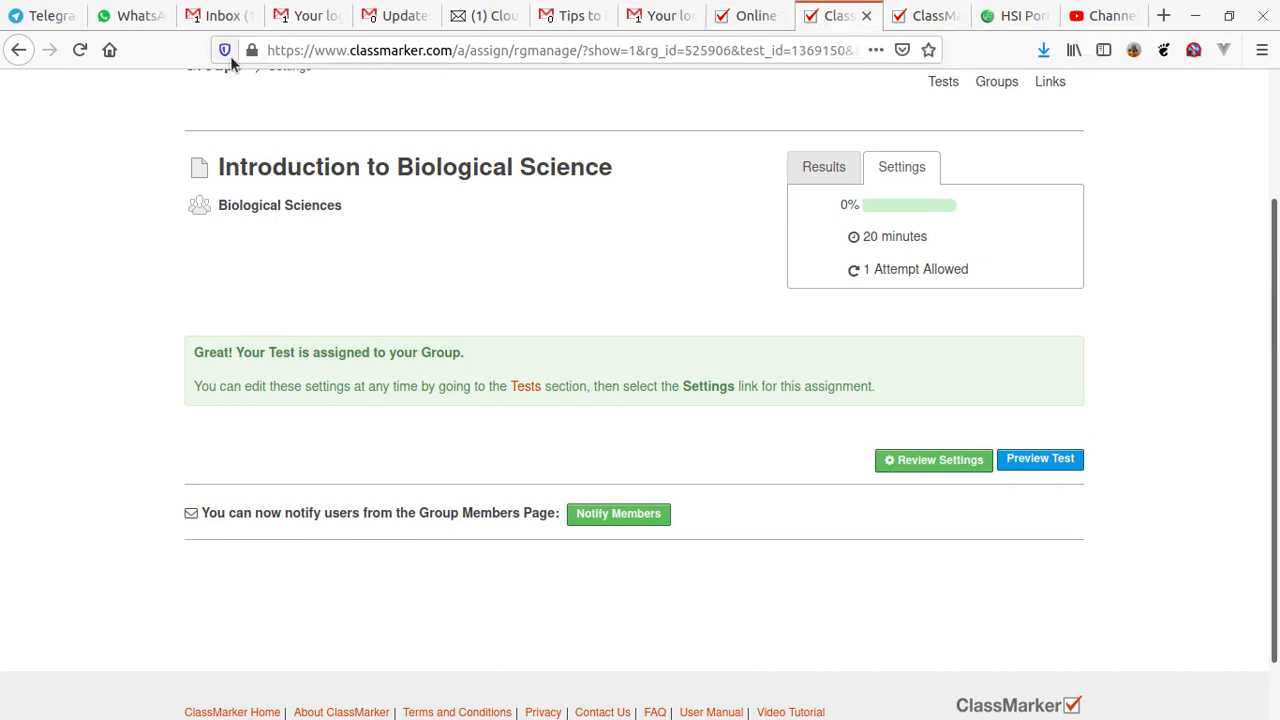
pyautogui.click(80, 49)
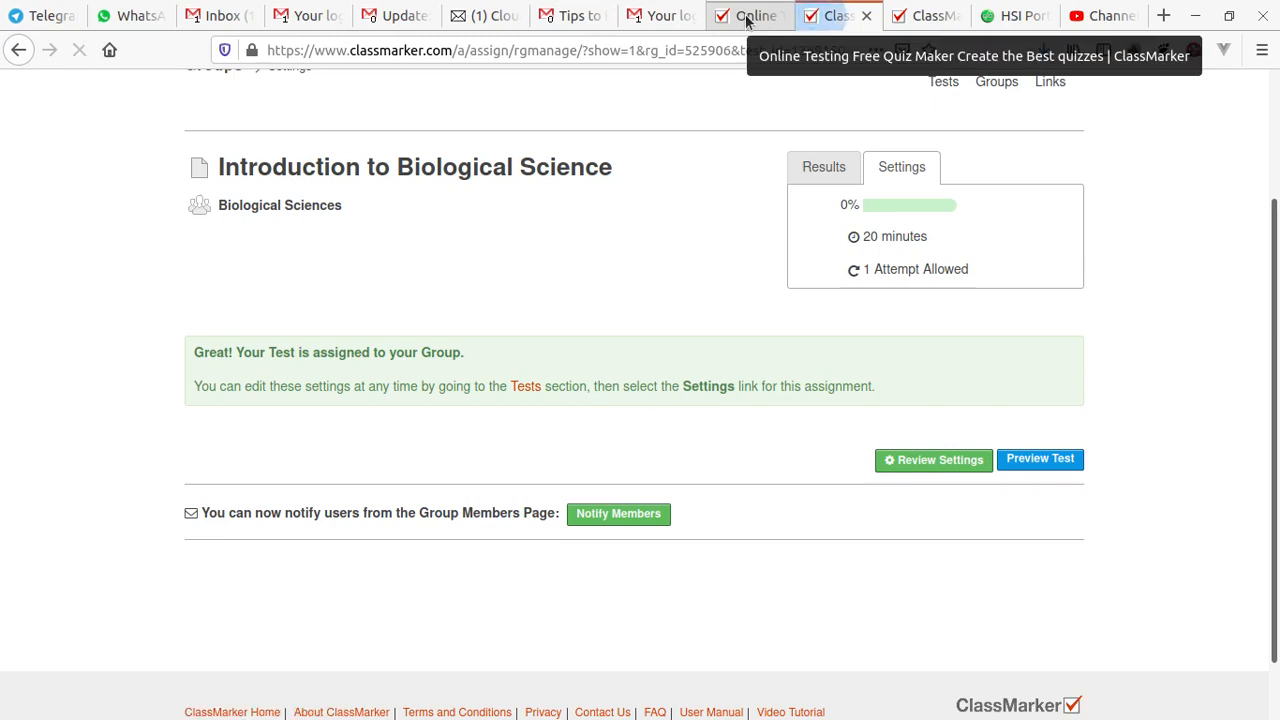
pyautogui.click(746, 17)
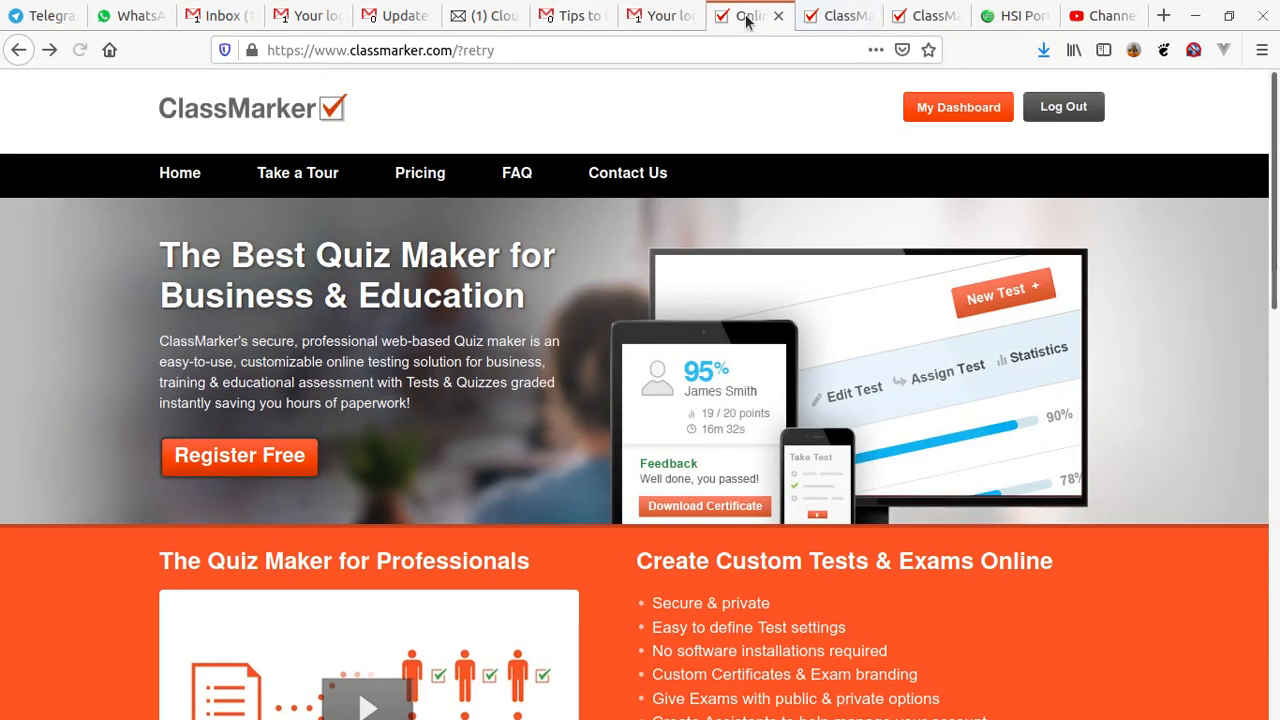
pyautogui.click(921, 104)
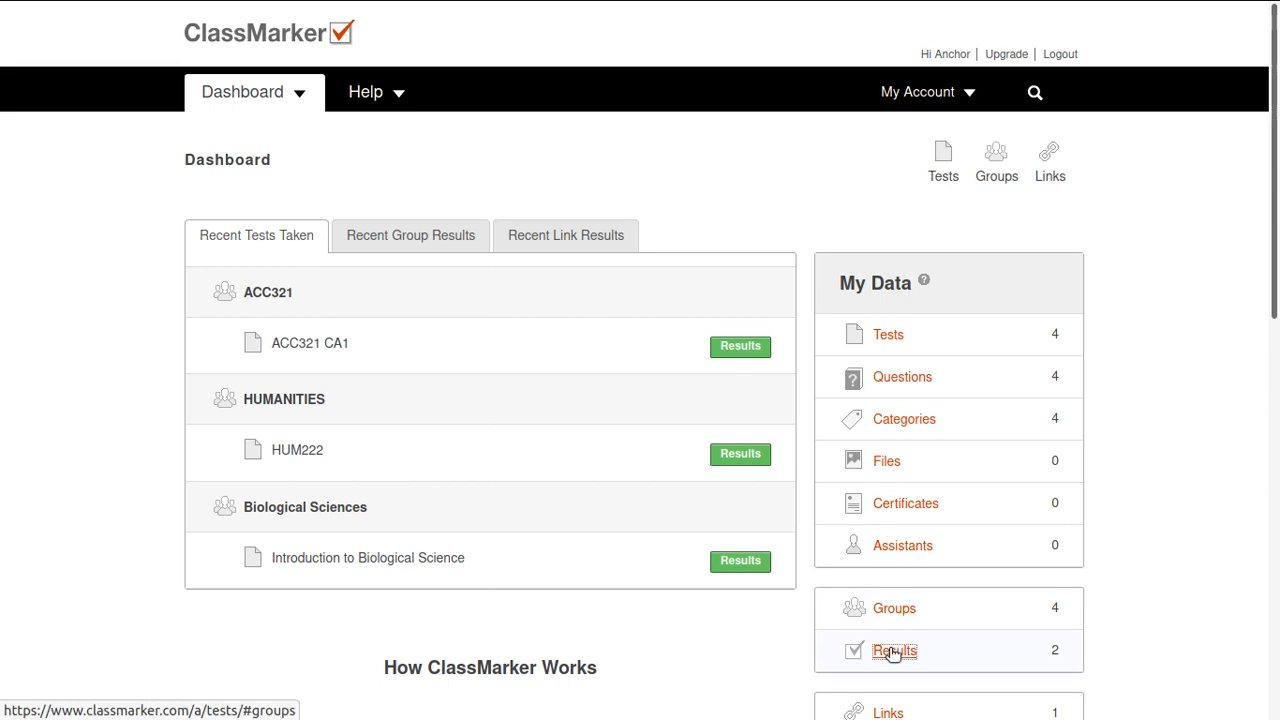
pyautogui.click(892, 651)
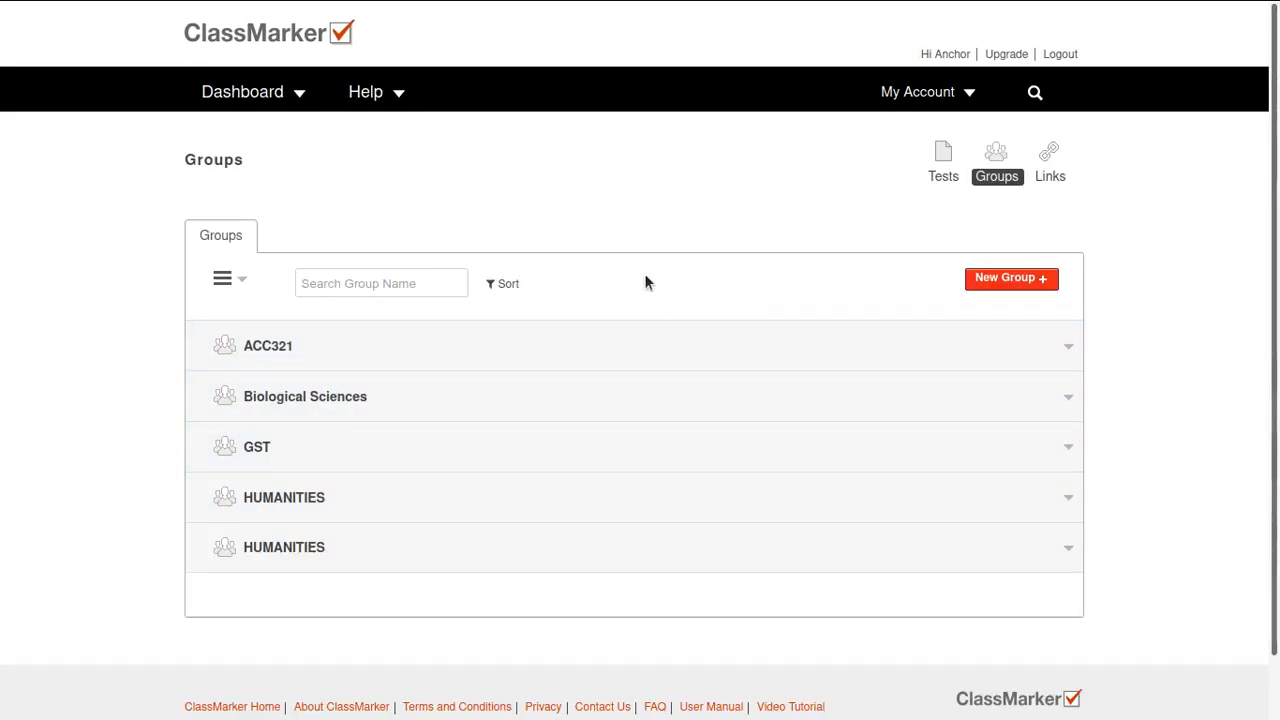
pyautogui.click(276, 405)
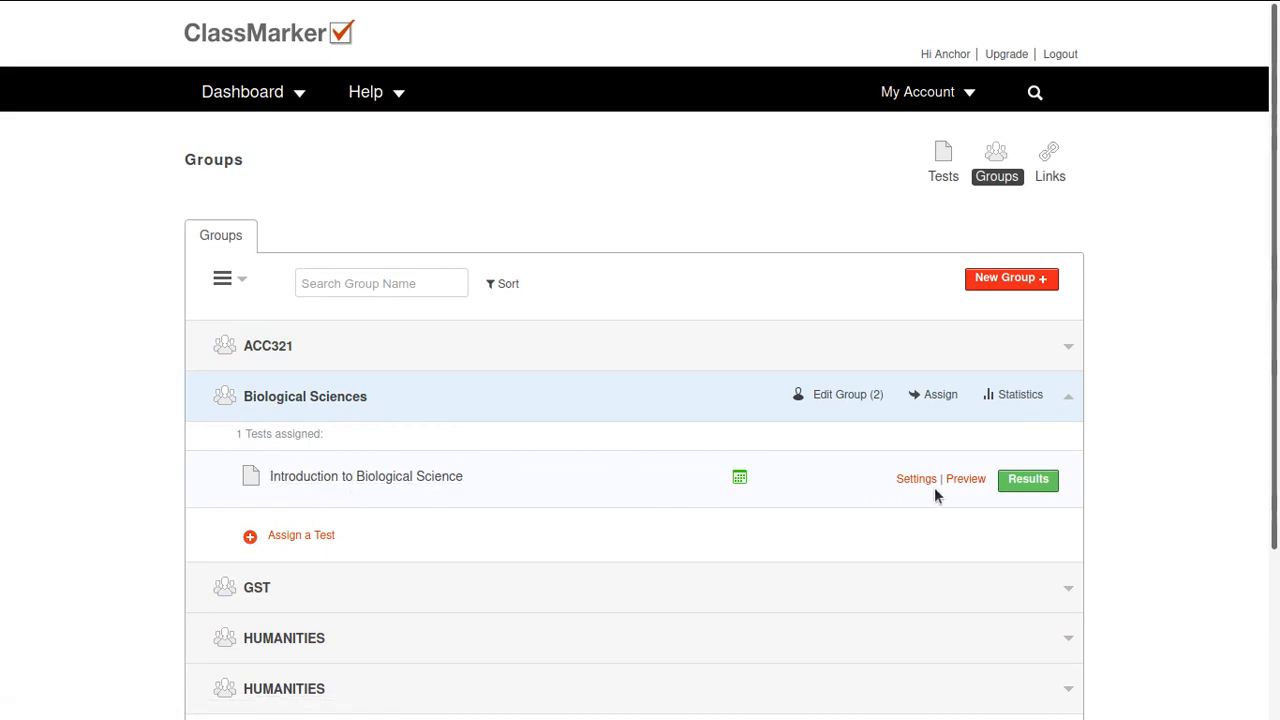
# Open the member's Introduction to Biological Science result and choose Print All Questions
pyautogui.click(1027, 482)
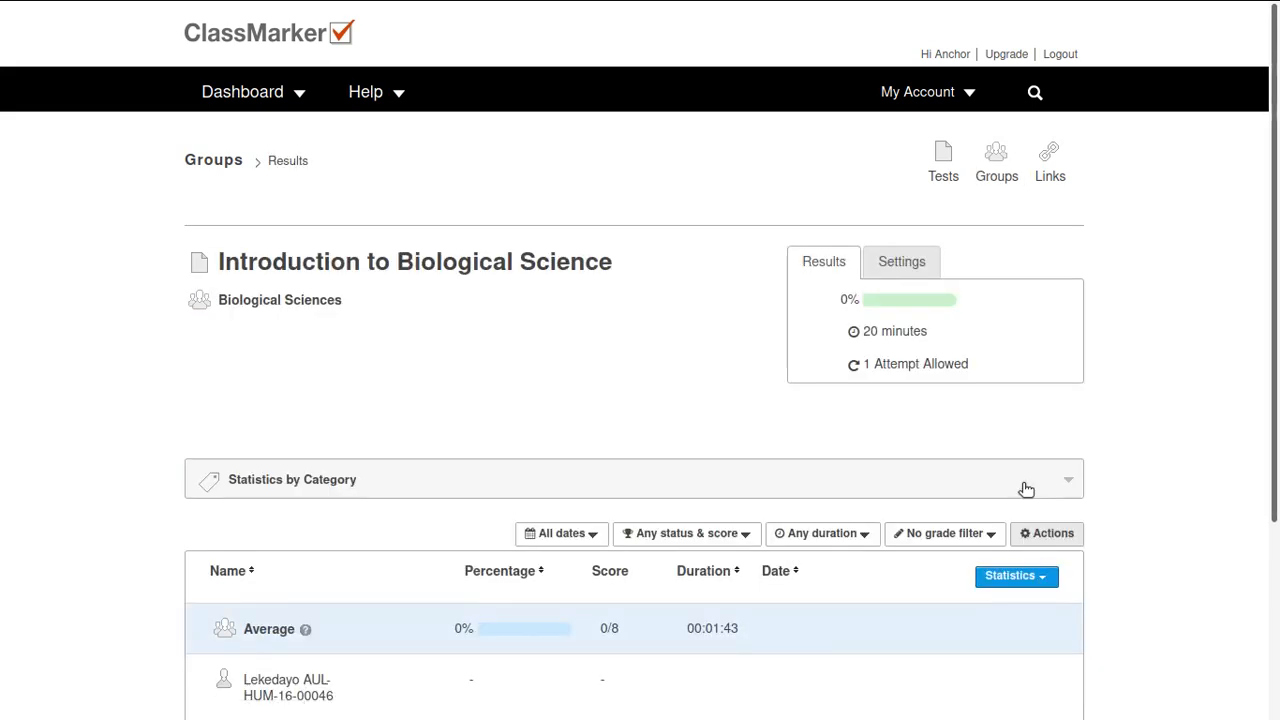
pyautogui.scroll(-3, 1158, 459)
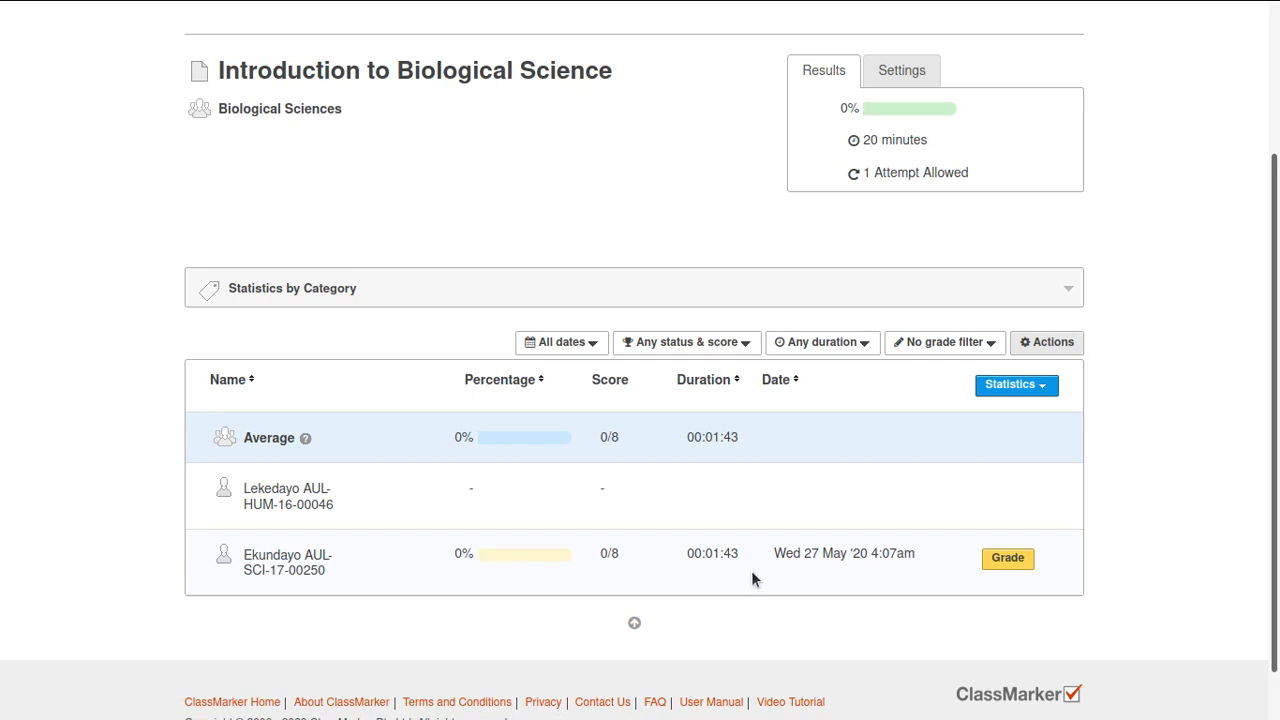
pyautogui.click(1002, 562)
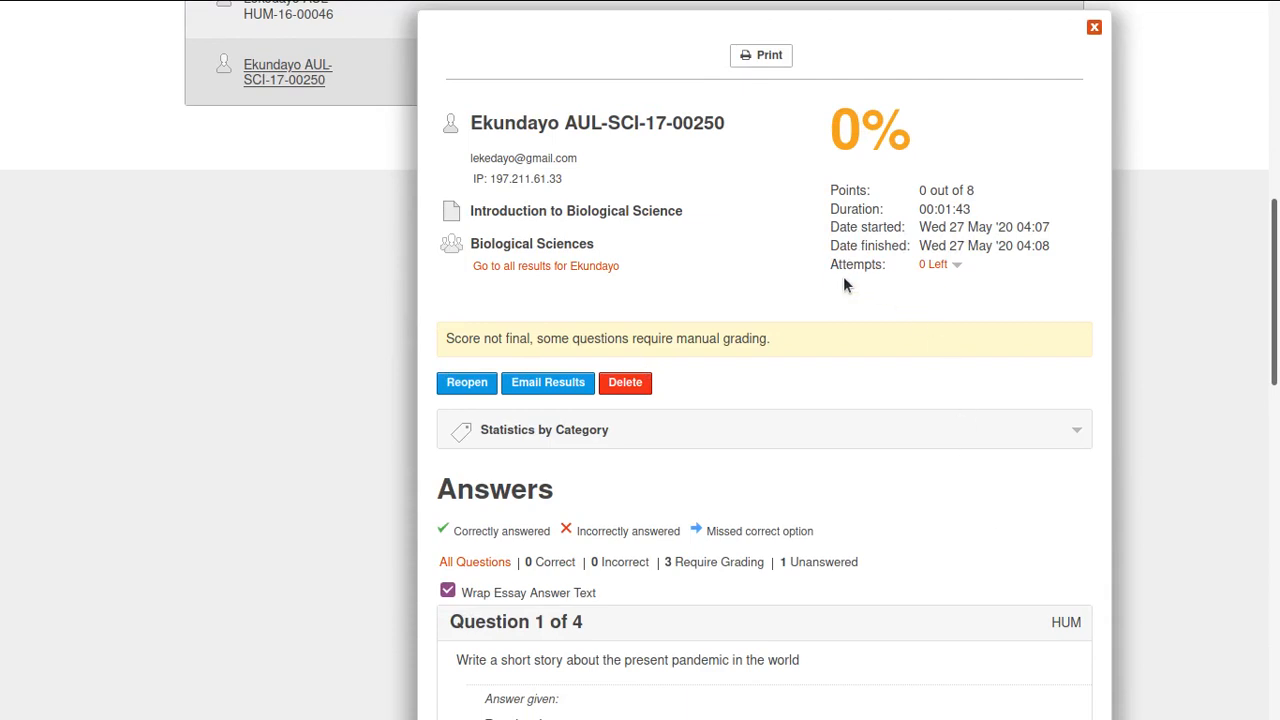
pyautogui.scroll(-6, 783, 411)
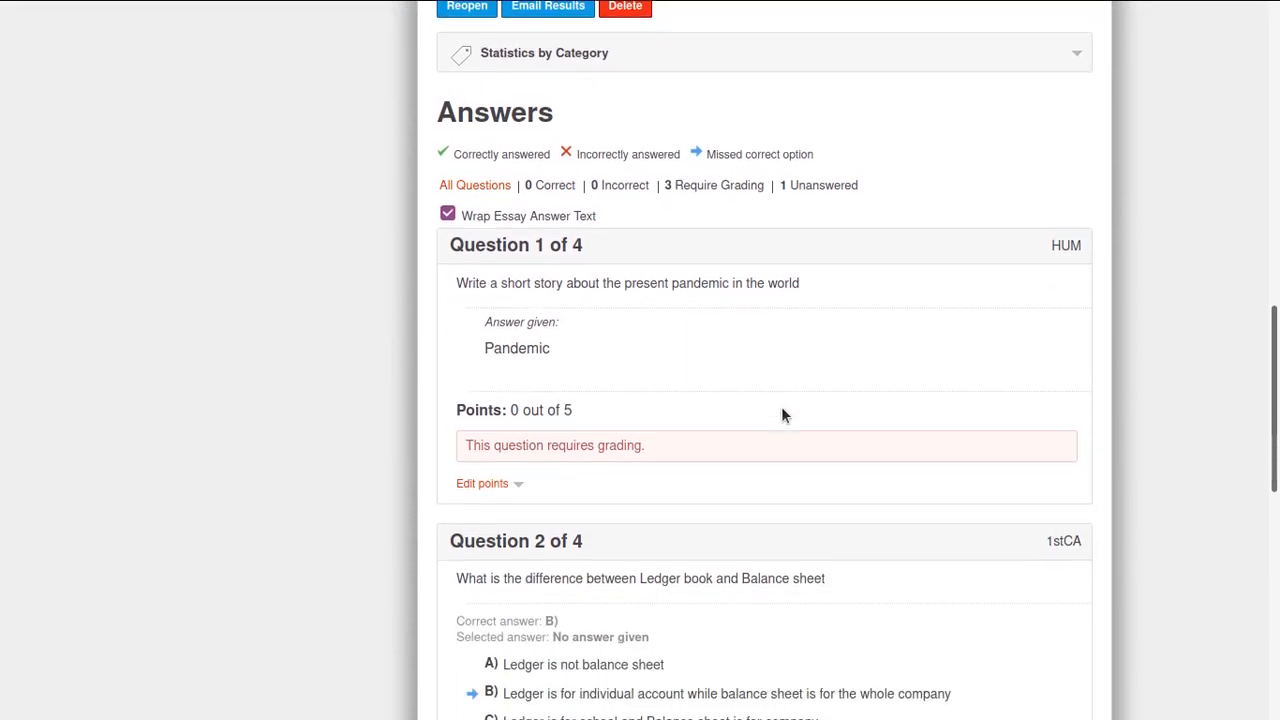
pyautogui.scroll(-4, 783, 415)
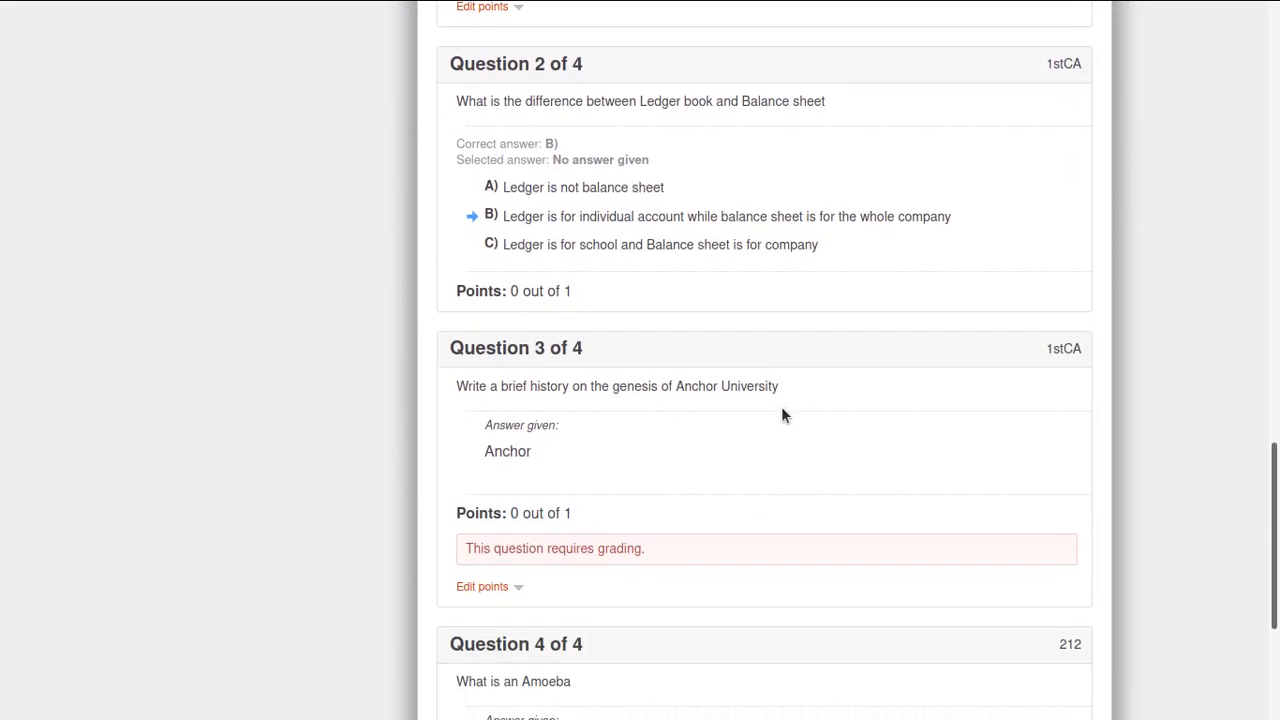
pyautogui.scroll(-1, 781, 412)
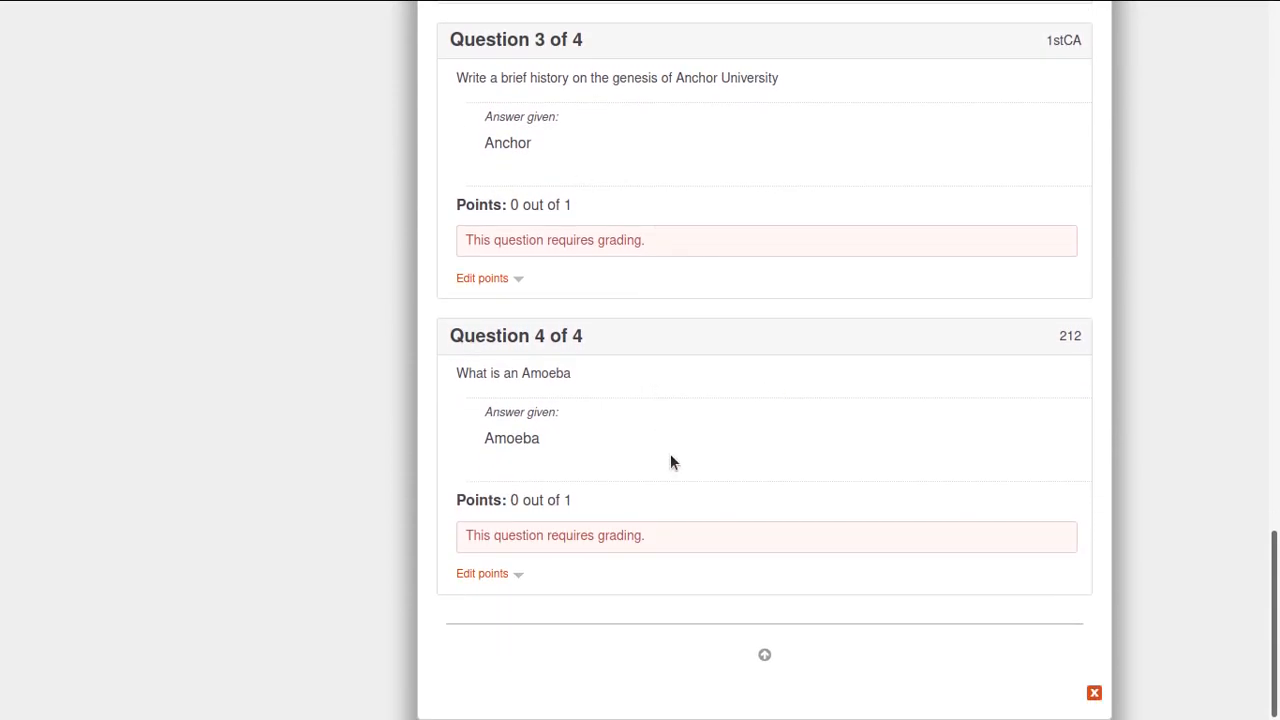
pyautogui.scroll(10, 670, 462)
pyautogui.scroll(6, 670, 460)
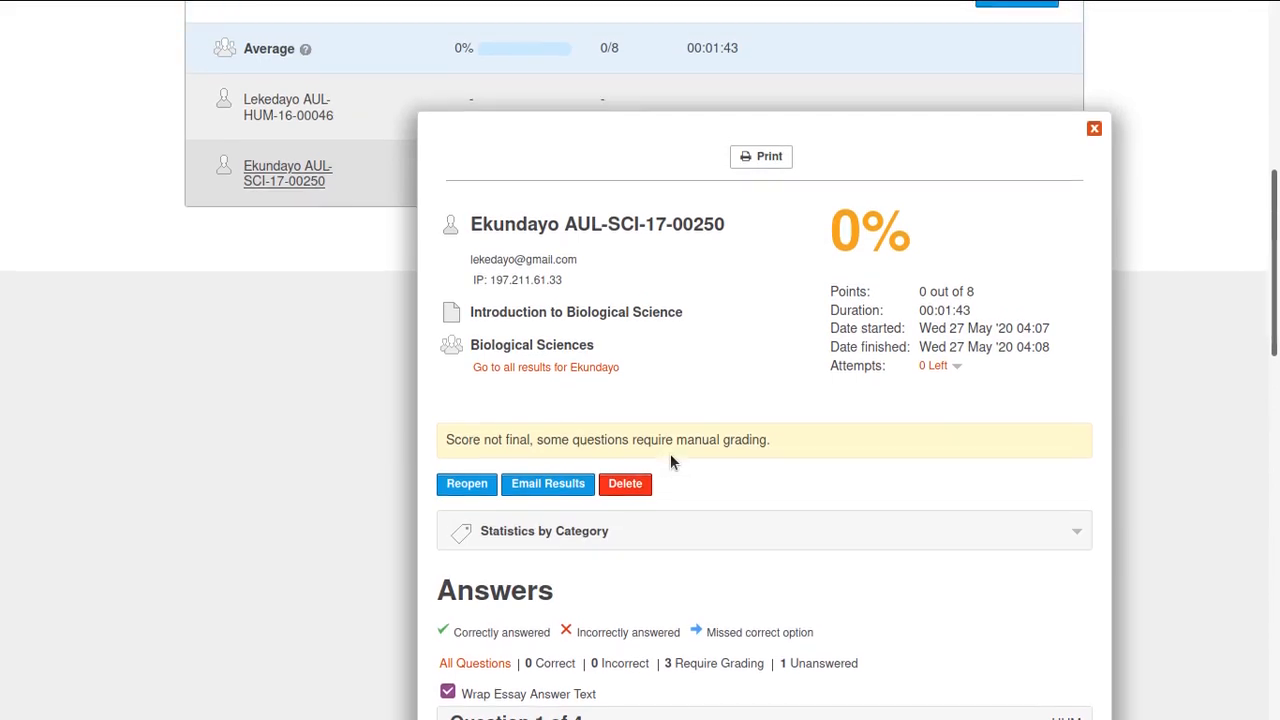
pyautogui.click(765, 233)
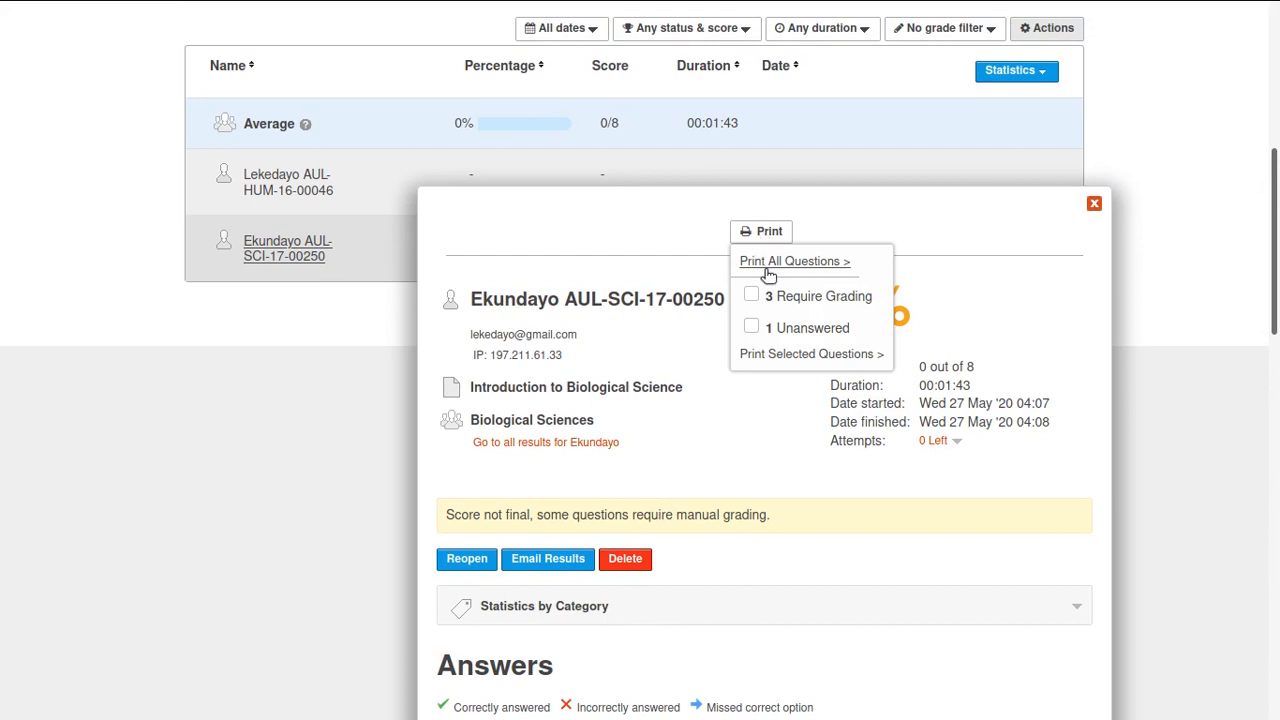
pyautogui.click(768, 264)
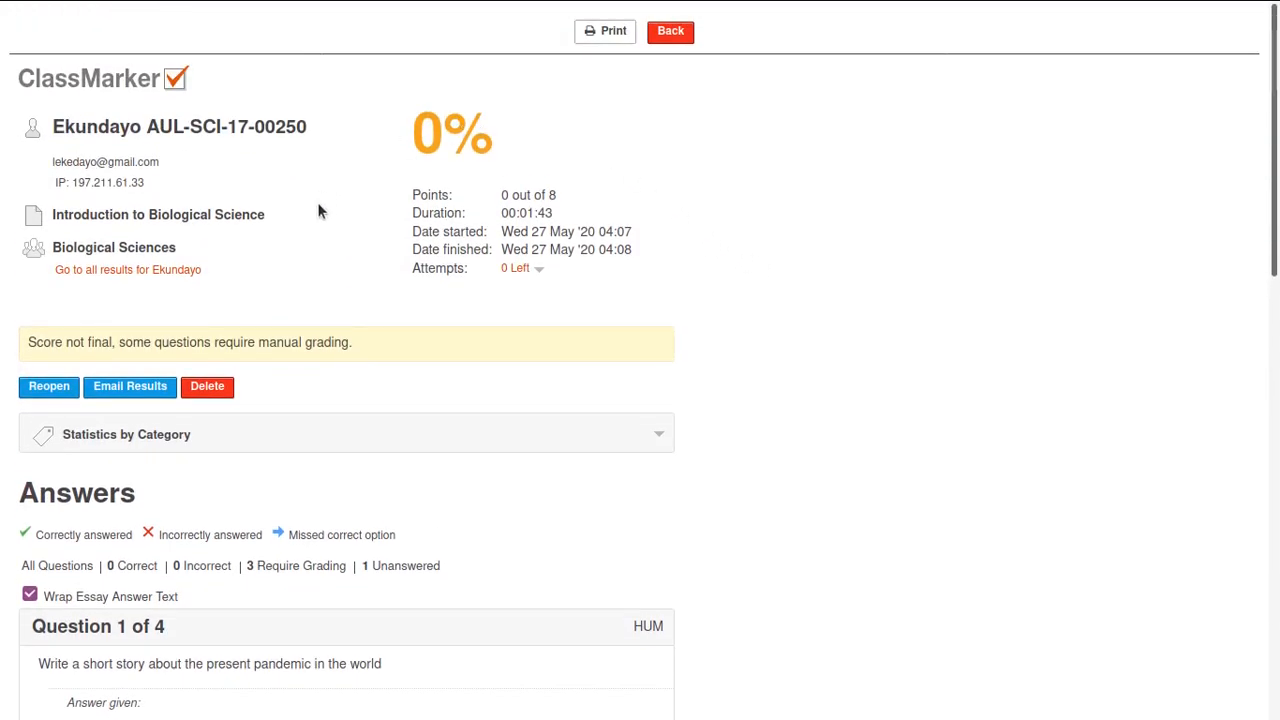
pyautogui.scroll(-7, 484, 464)
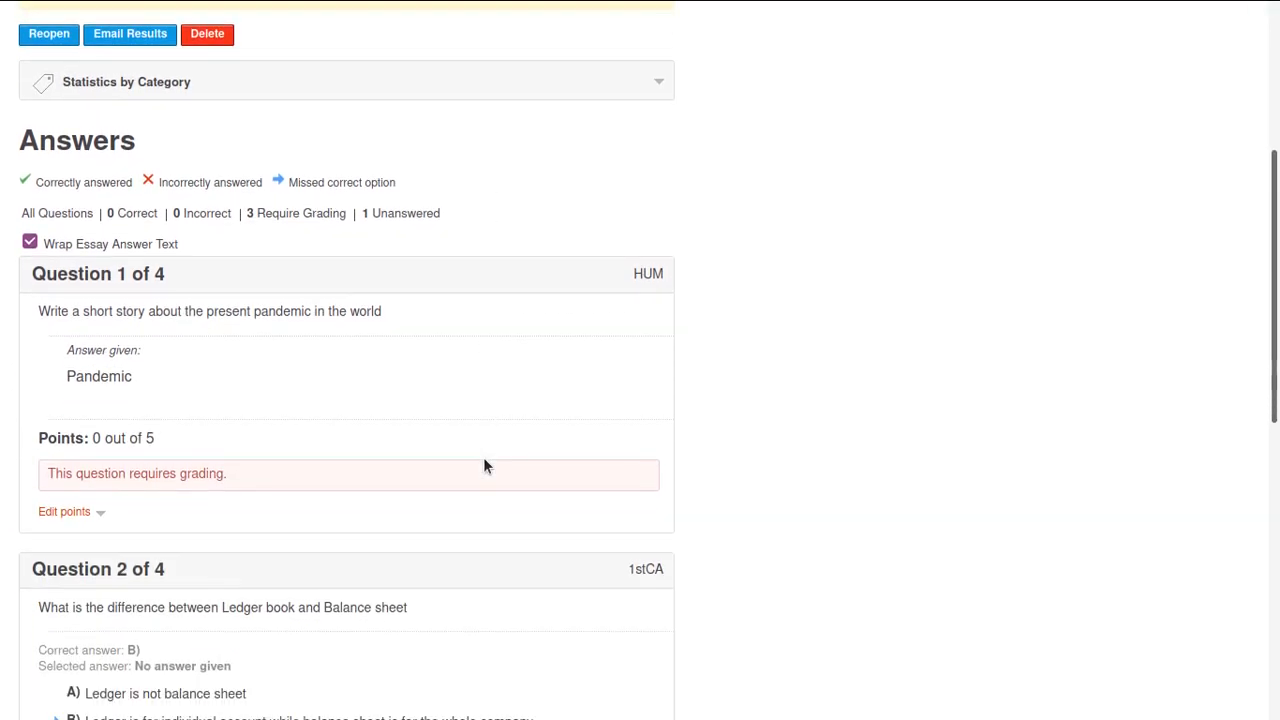
pyautogui.scroll(-3, 484, 465)
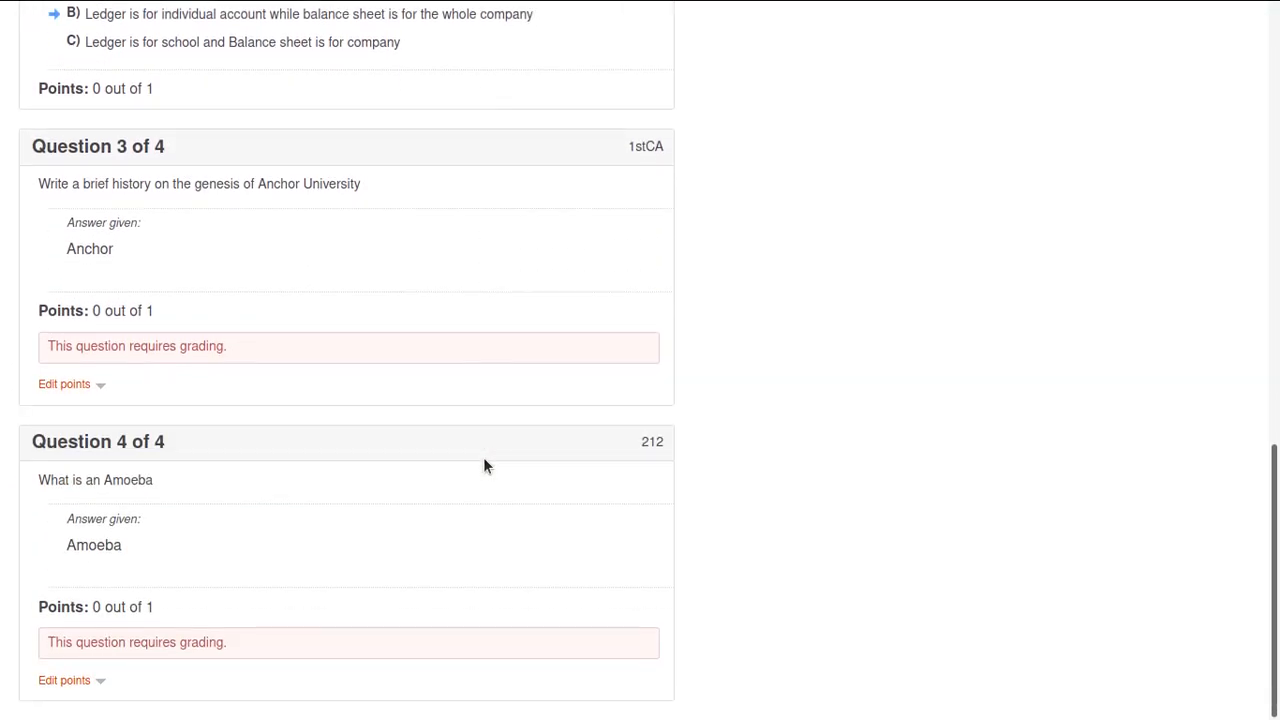
pyautogui.scroll(10, 484, 465)
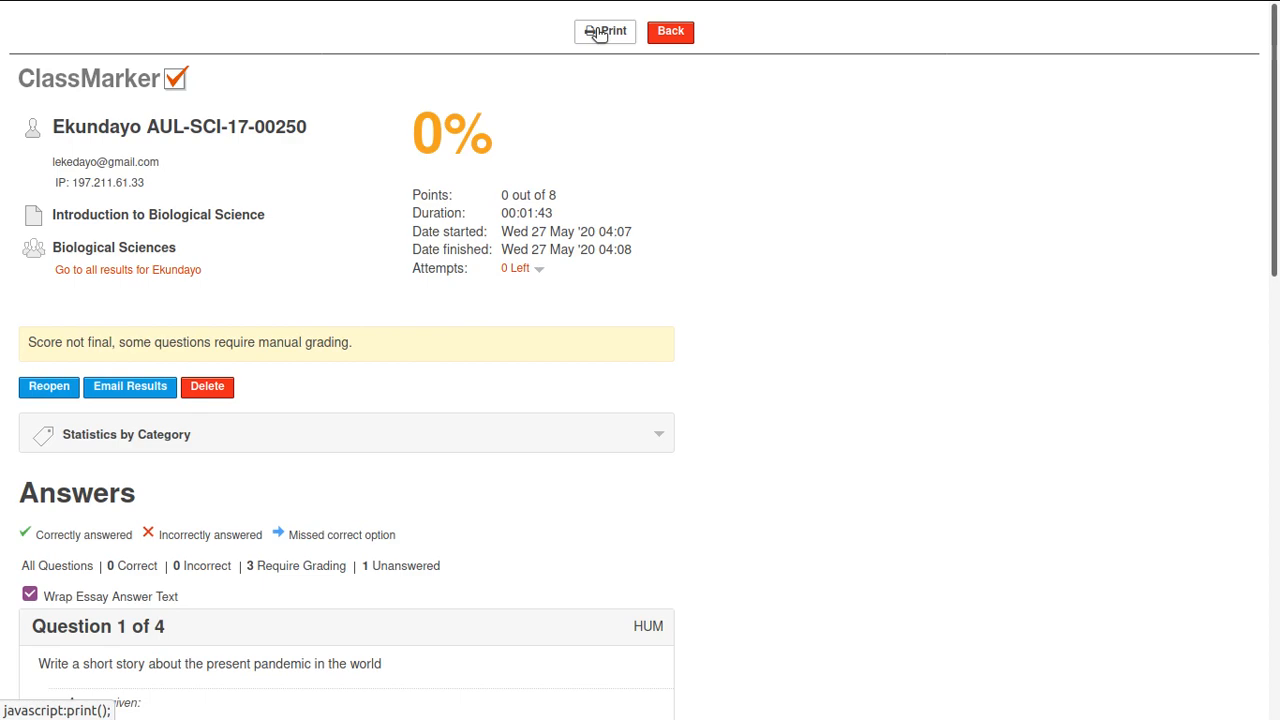
# Print the result with Print to File as a PDF and open the save-location chooser
pyautogui.click(600, 31)
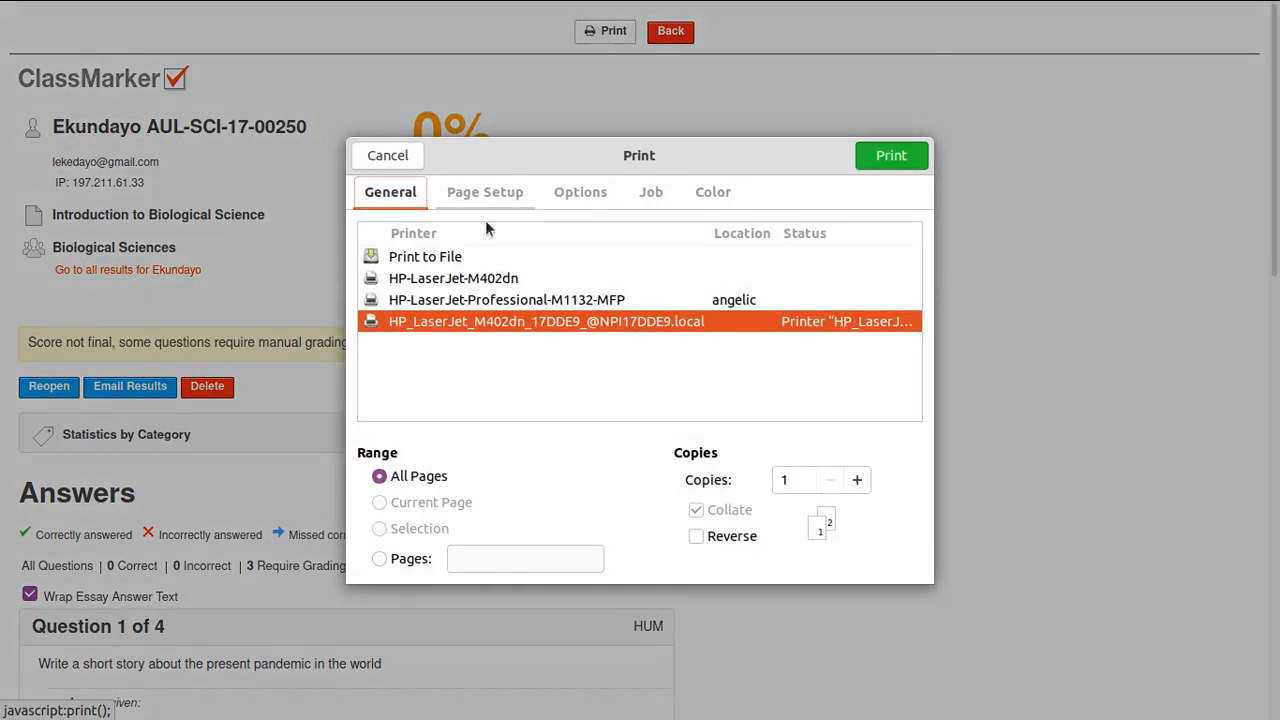
pyautogui.click(420, 256)
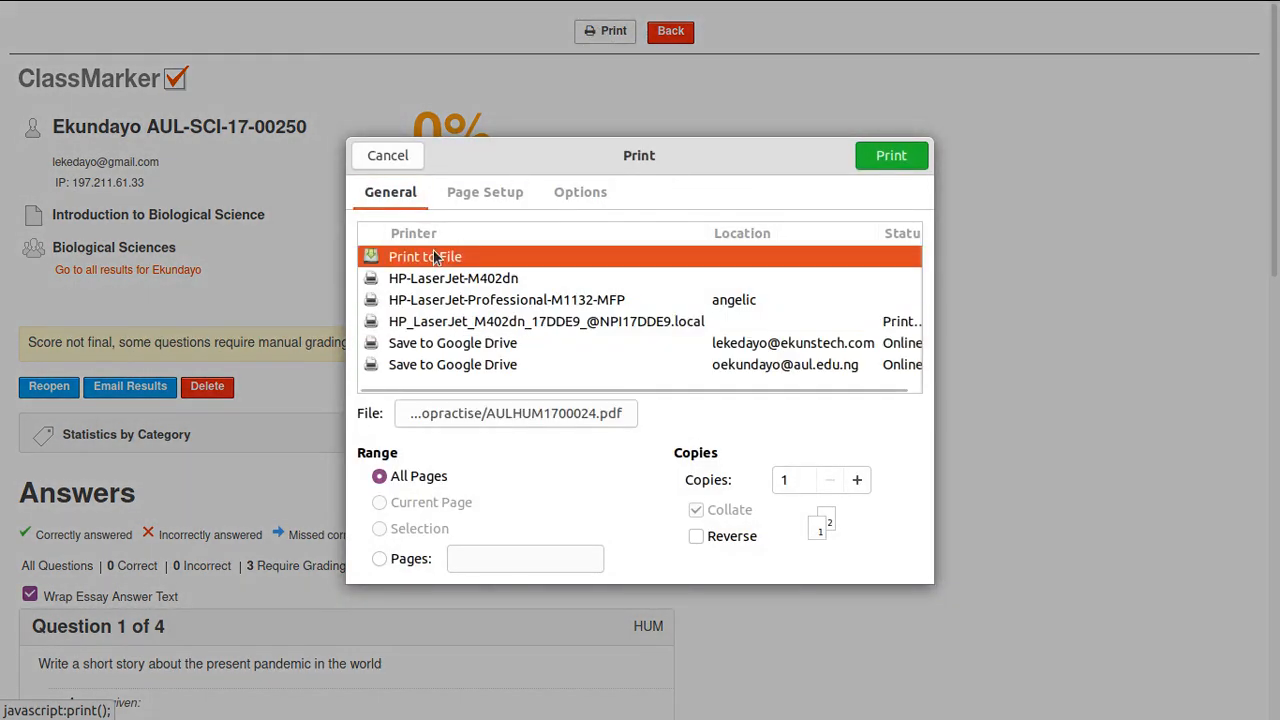
pyautogui.click(579, 409)
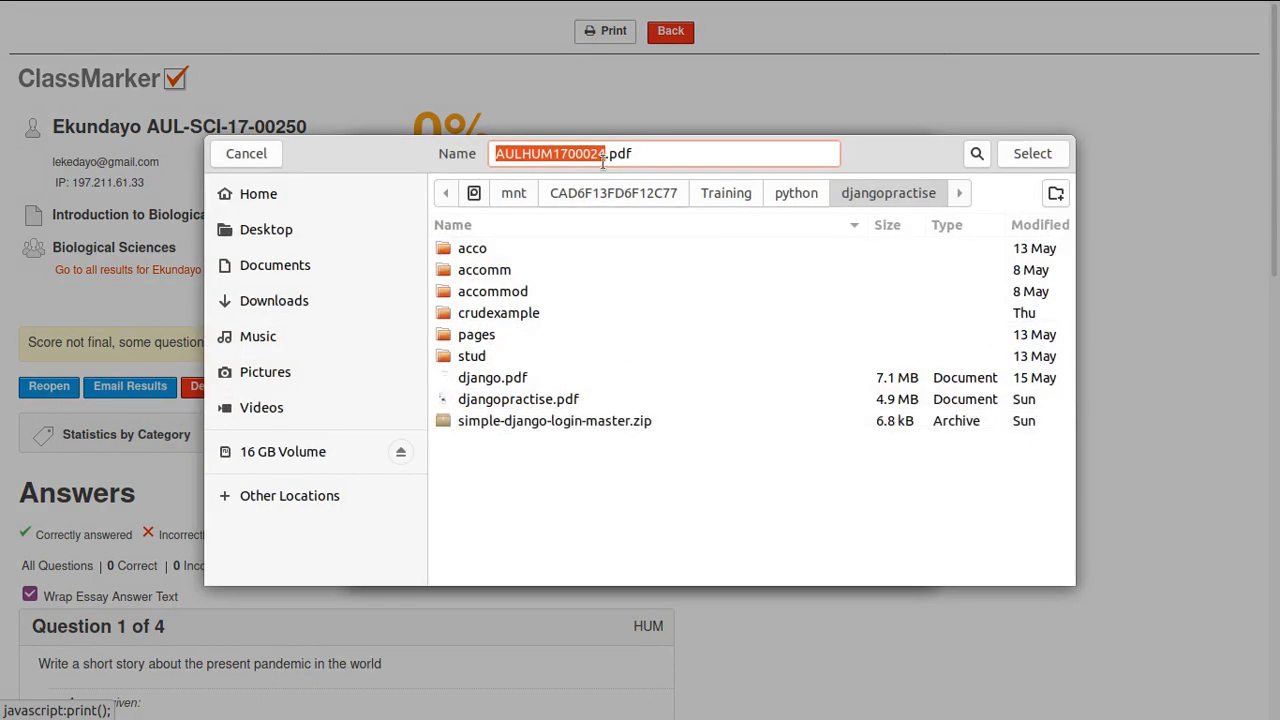
# Save the PDF to Documents and update the registration number in the file name
pyautogui.click(275, 268)
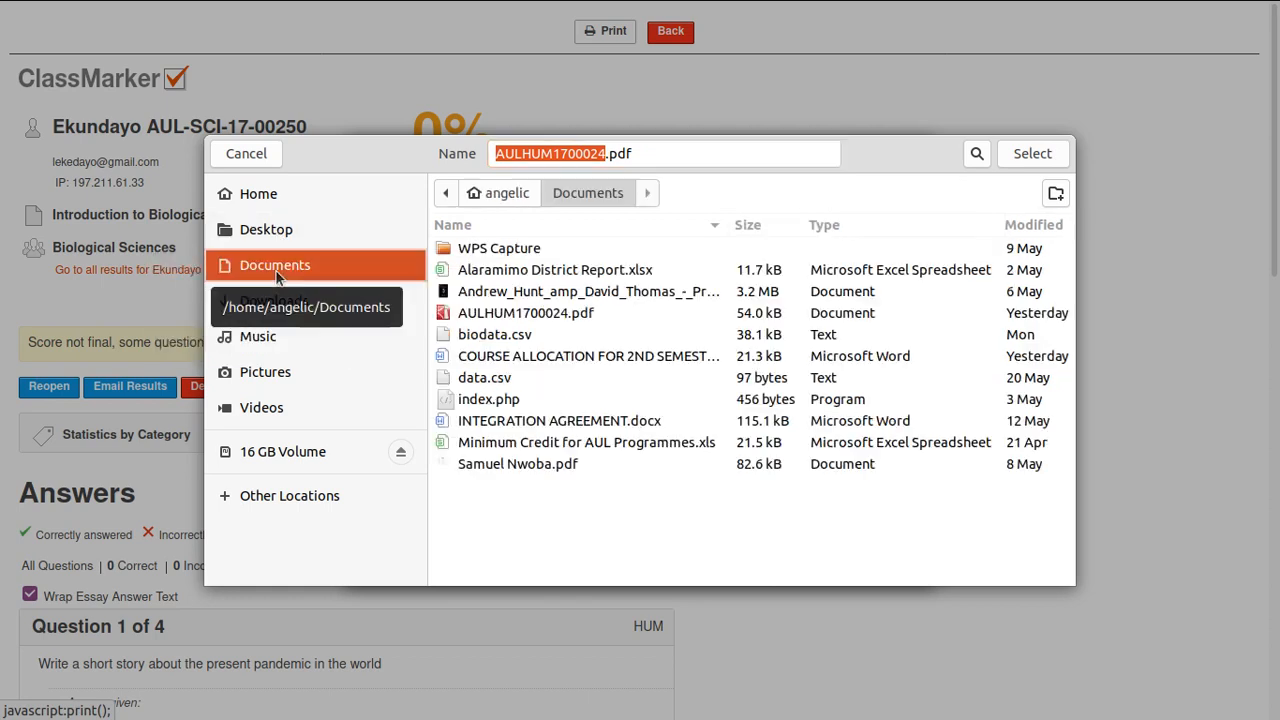
pyautogui.click(603, 153)
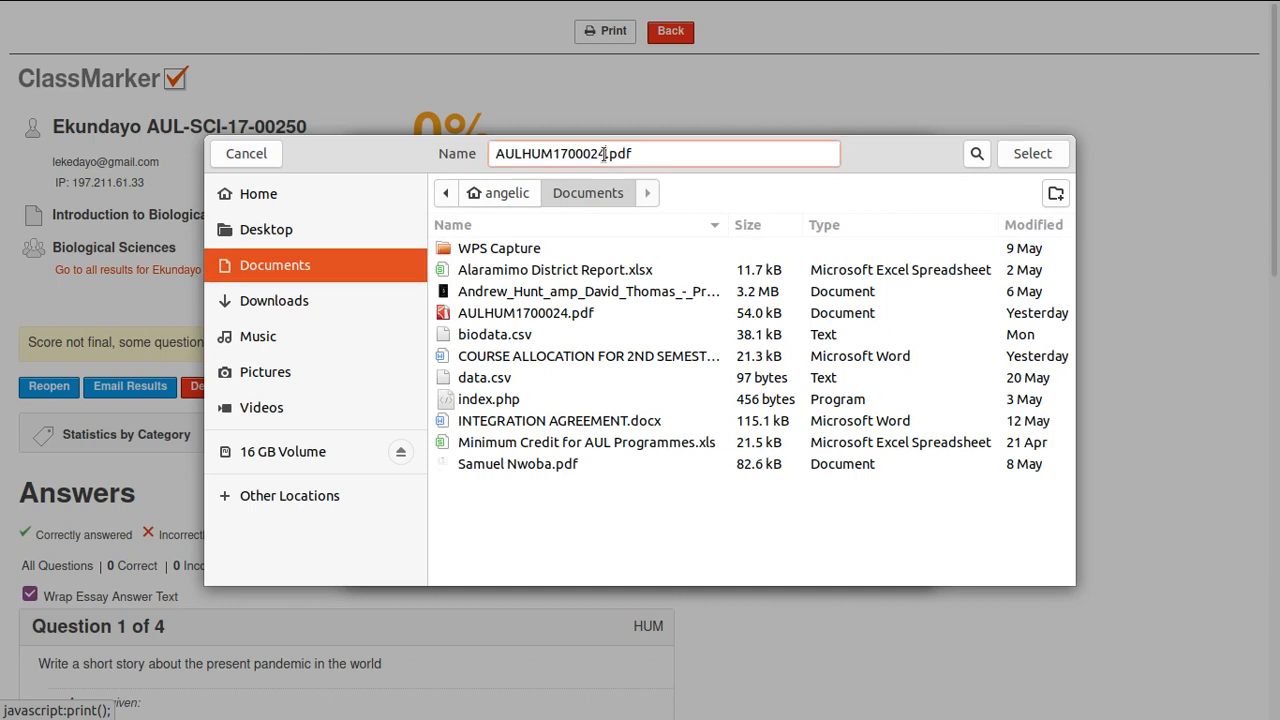
pyautogui.moveTo(603, 153); pyautogui.dragTo(523, 151)
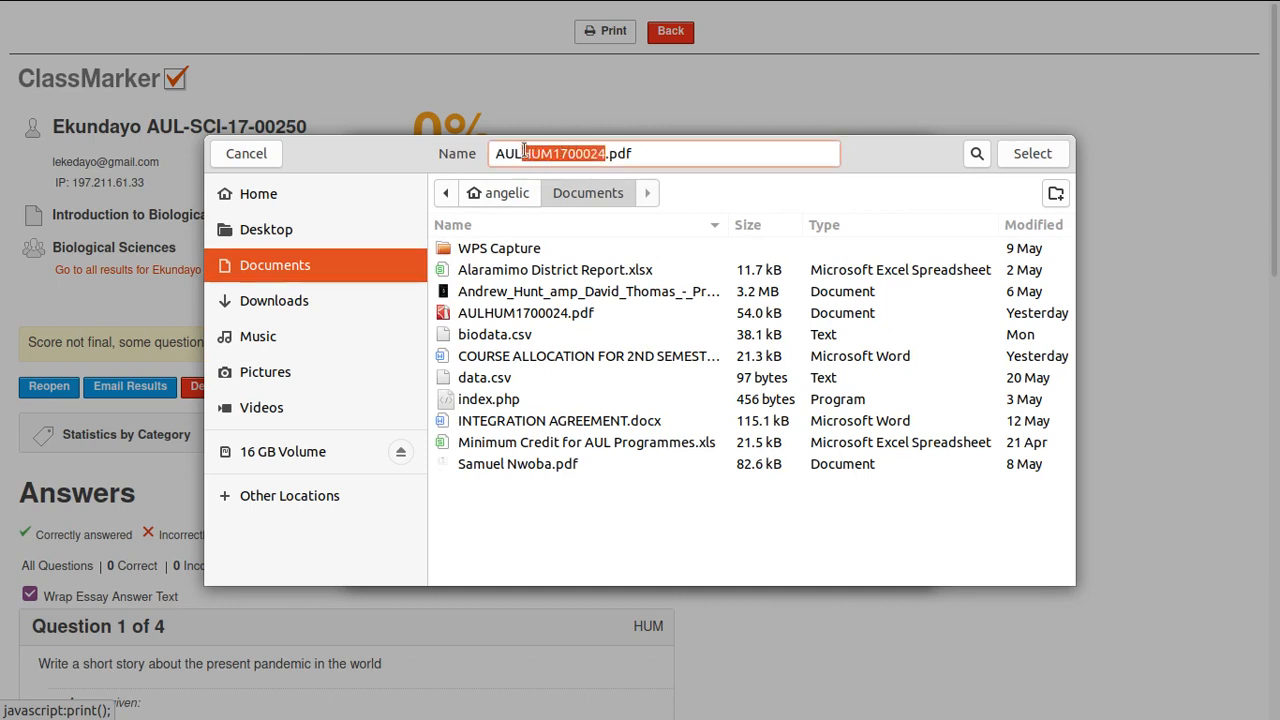
pyautogui.click(604, 154)
pyautogui.press('BackSpace')
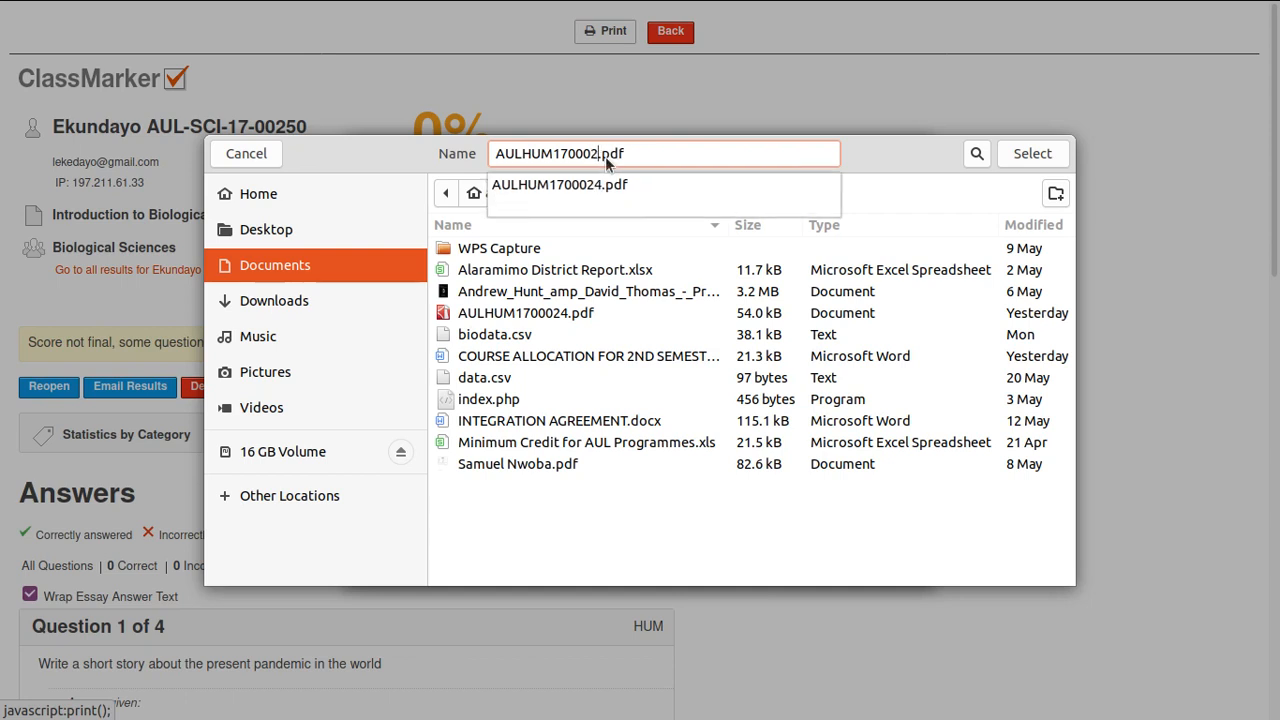
pyautogui.write('50')
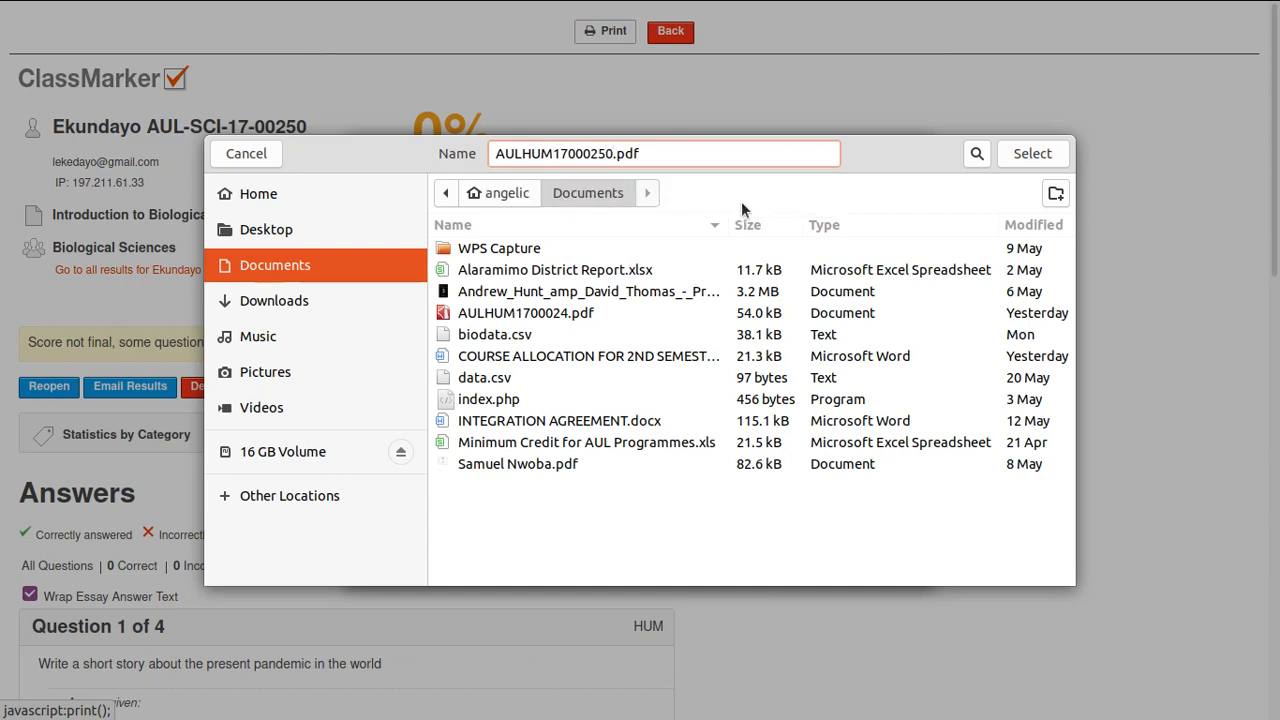
# Replace the HUM code with SCI in the file name and print the result to PDF
pyautogui.click(553, 153)
pyautogui.press('BackSpace')
pyautogui.press('BackSpace')
pyautogui.press('BackSpace')
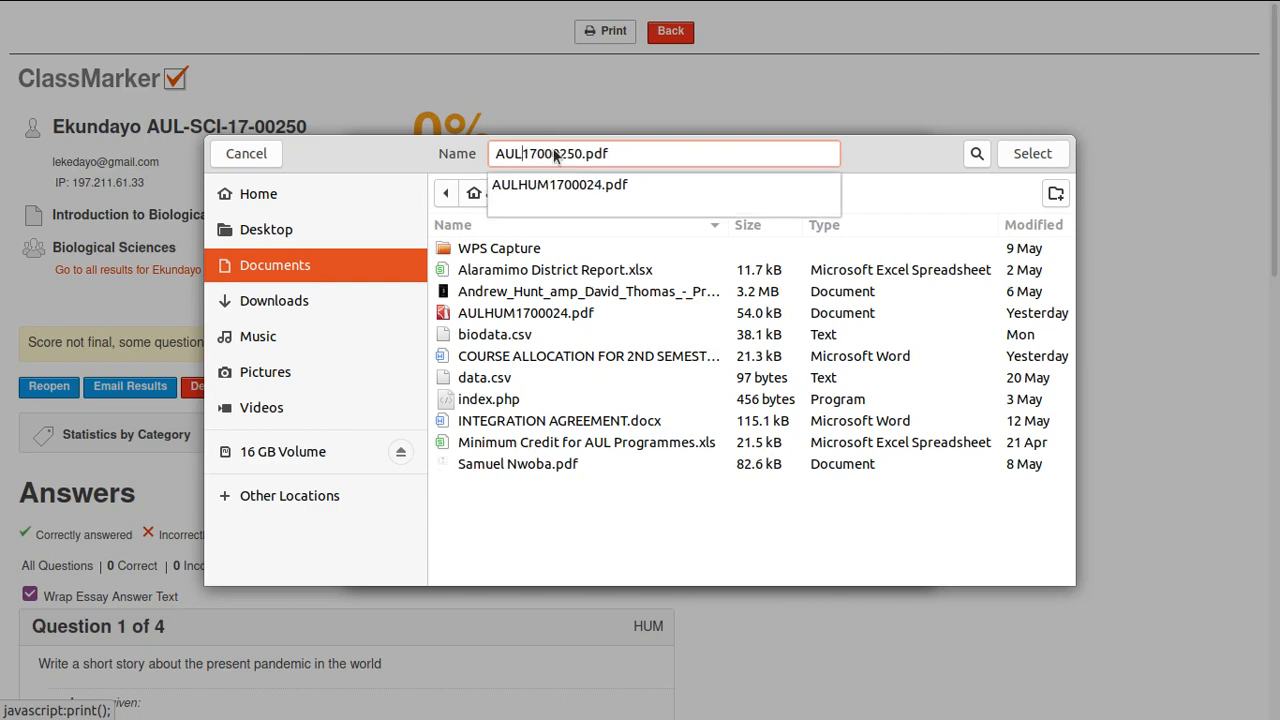
pyautogui.write('SCI')
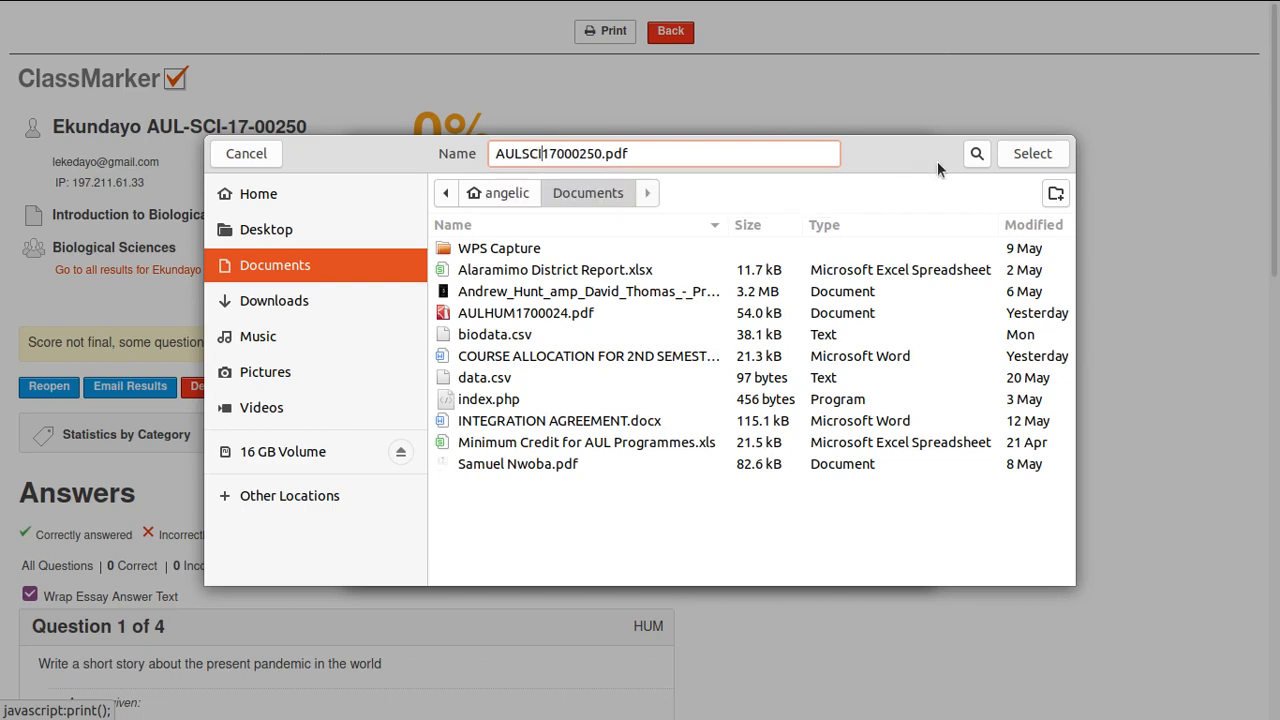
pyautogui.click(1021, 155)
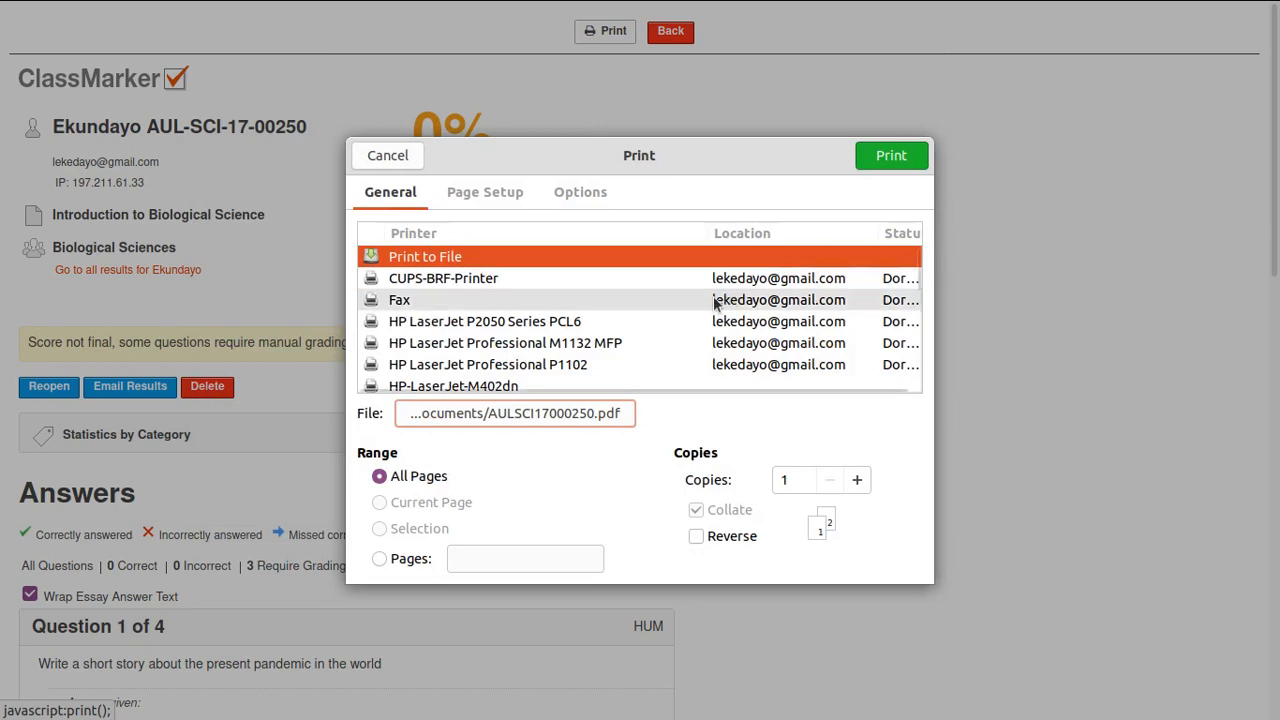
pyautogui.click(888, 157)
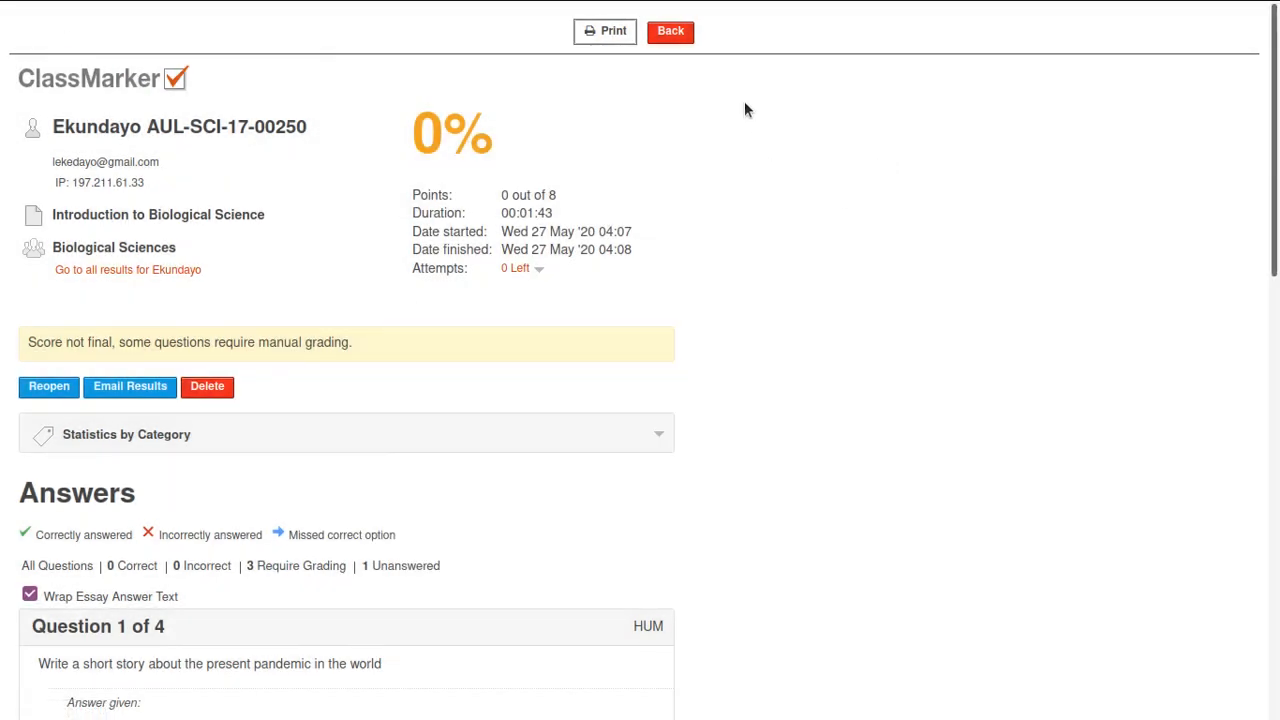
# Minimize the browser and browse Documents in Files, selecting the earlier HUM result PDF
pyautogui.moveTo(763, 3)
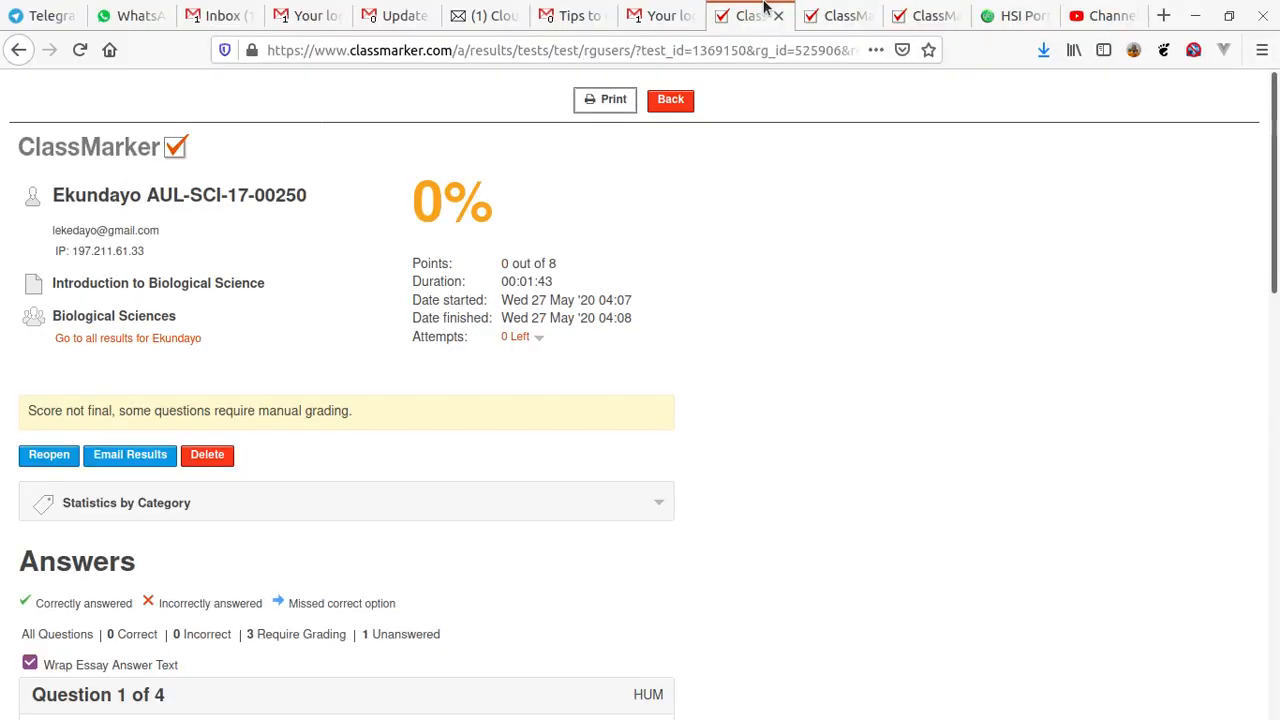
pyautogui.click(1196, 16)
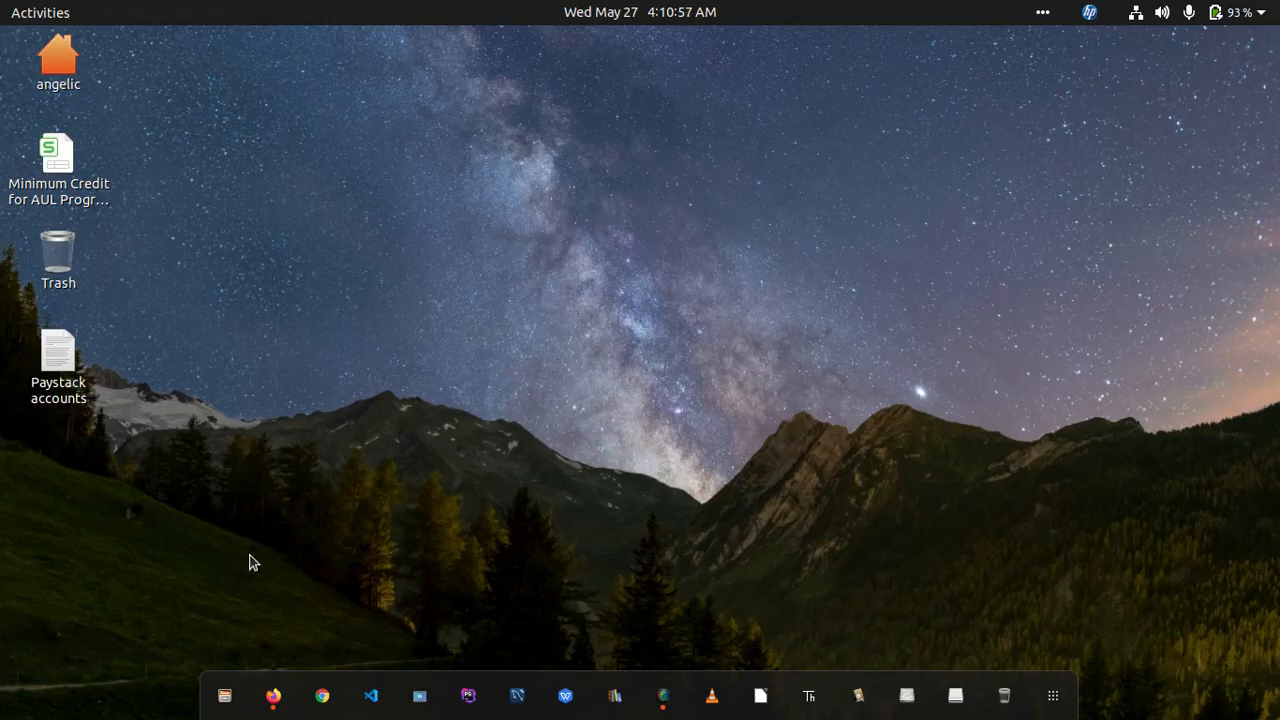
pyautogui.click(222, 697)
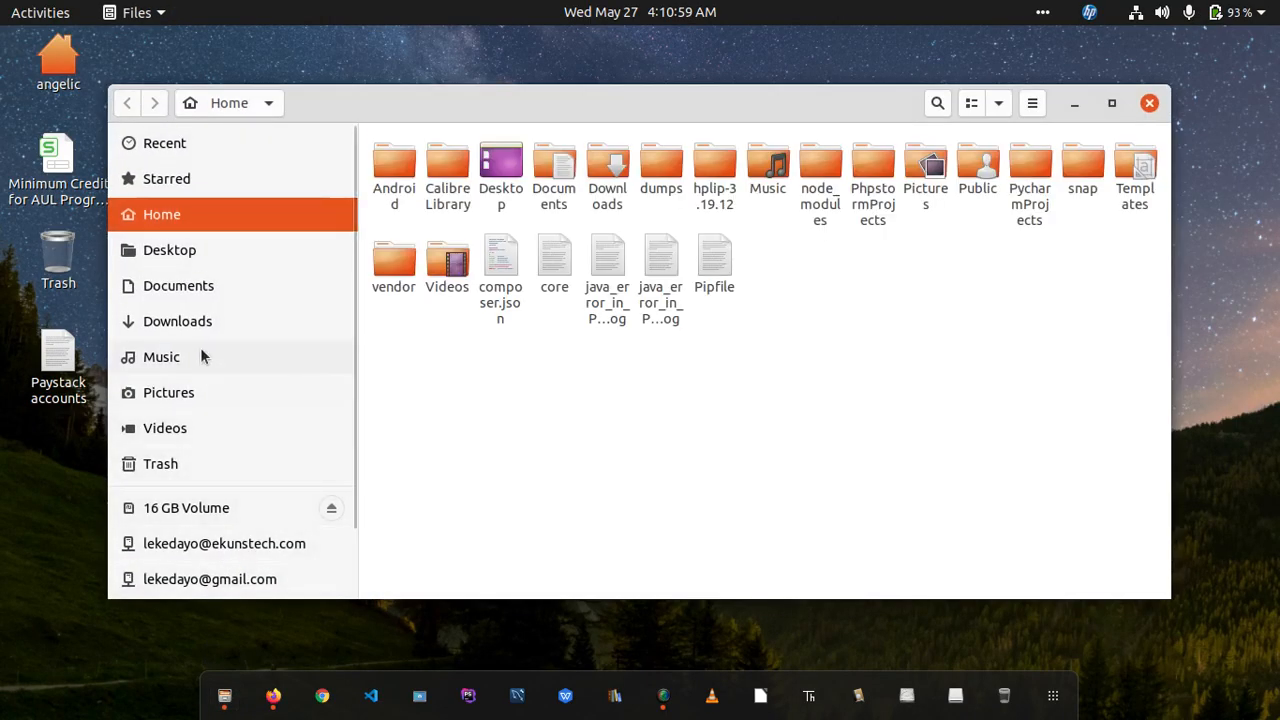
pyautogui.click(170, 288)
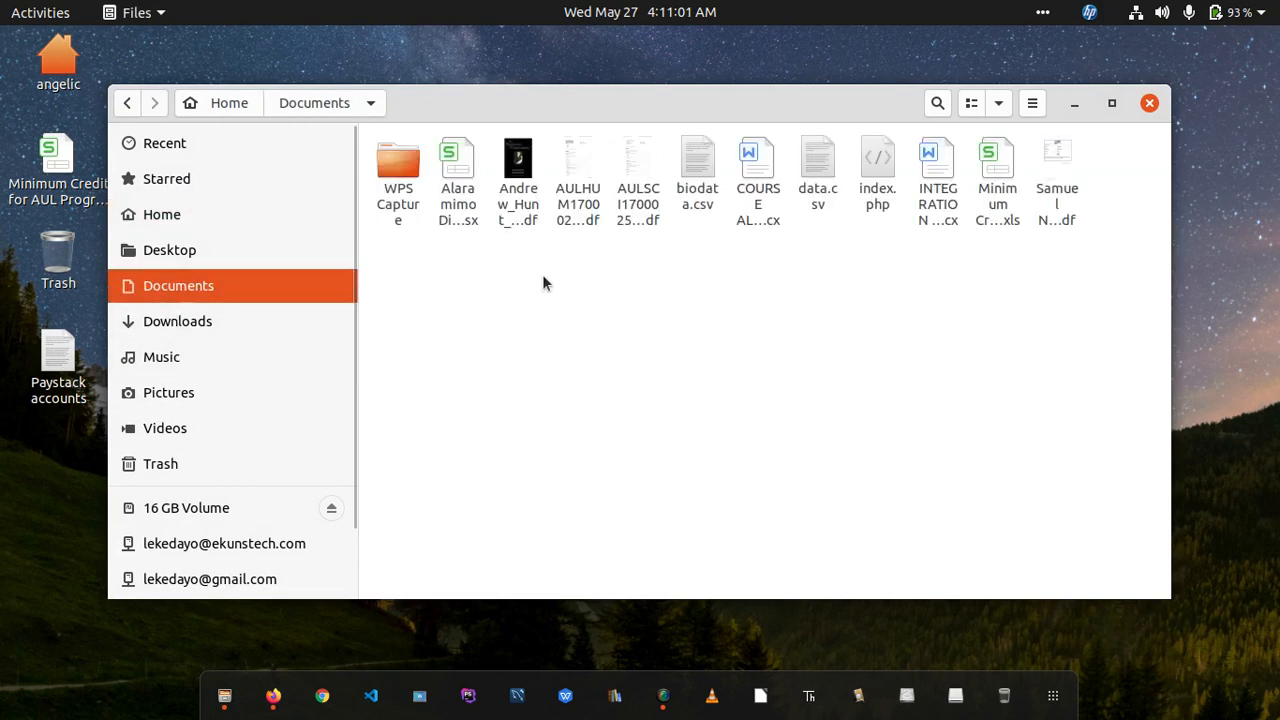
pyautogui.click(590, 218)
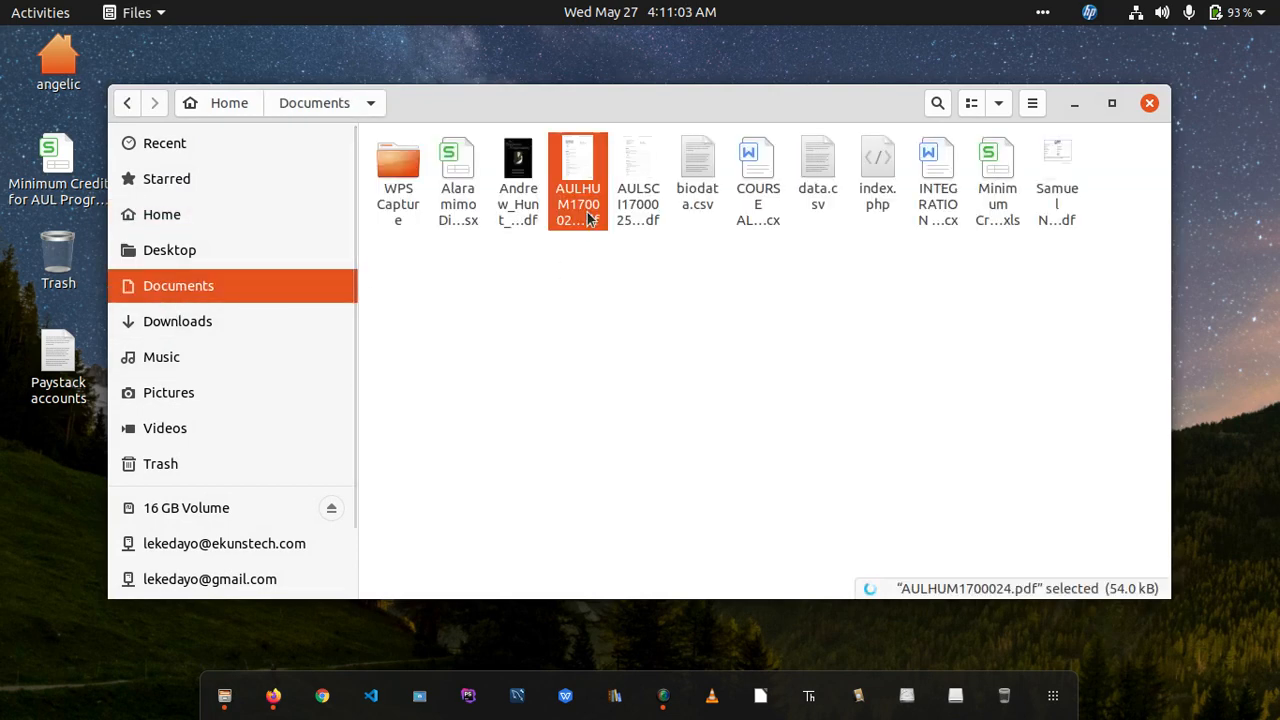
# Open the SCI result PDF in Document Viewer and scroll through both pages
pyautogui.doubleClick(629, 204)
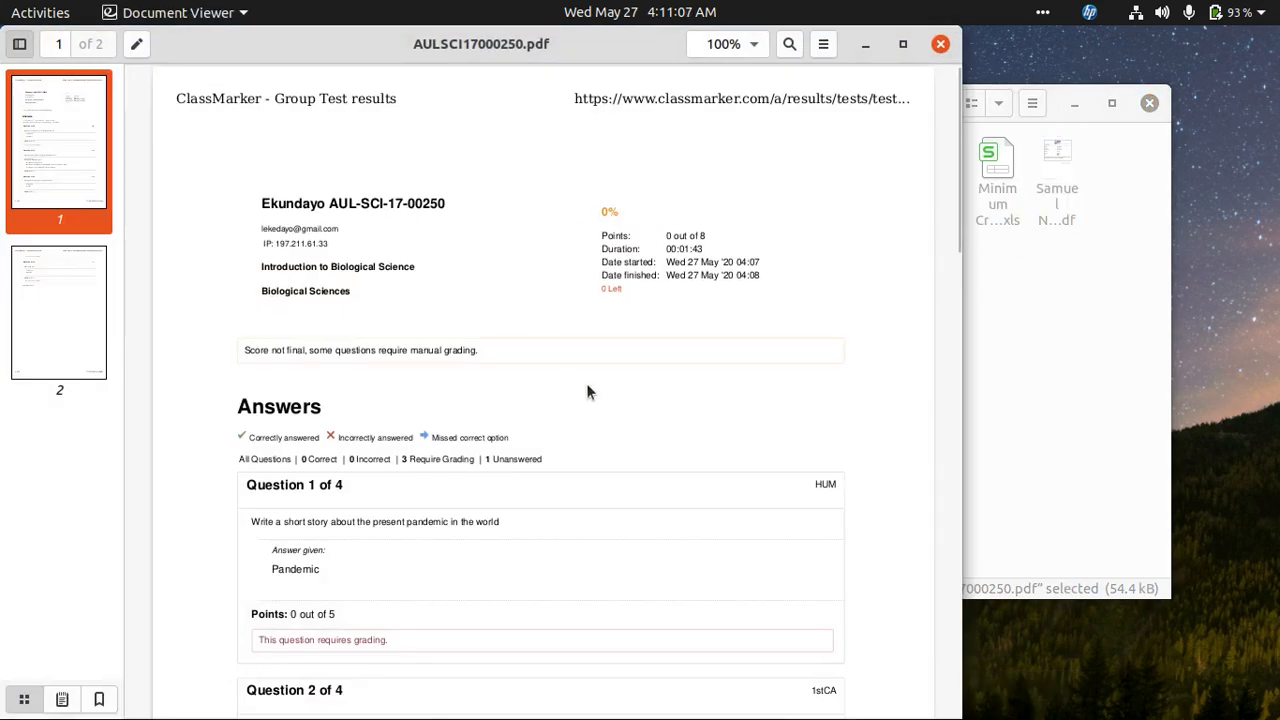
pyautogui.scroll(-5, 587, 383)
pyautogui.scroll(-6, 588, 385)
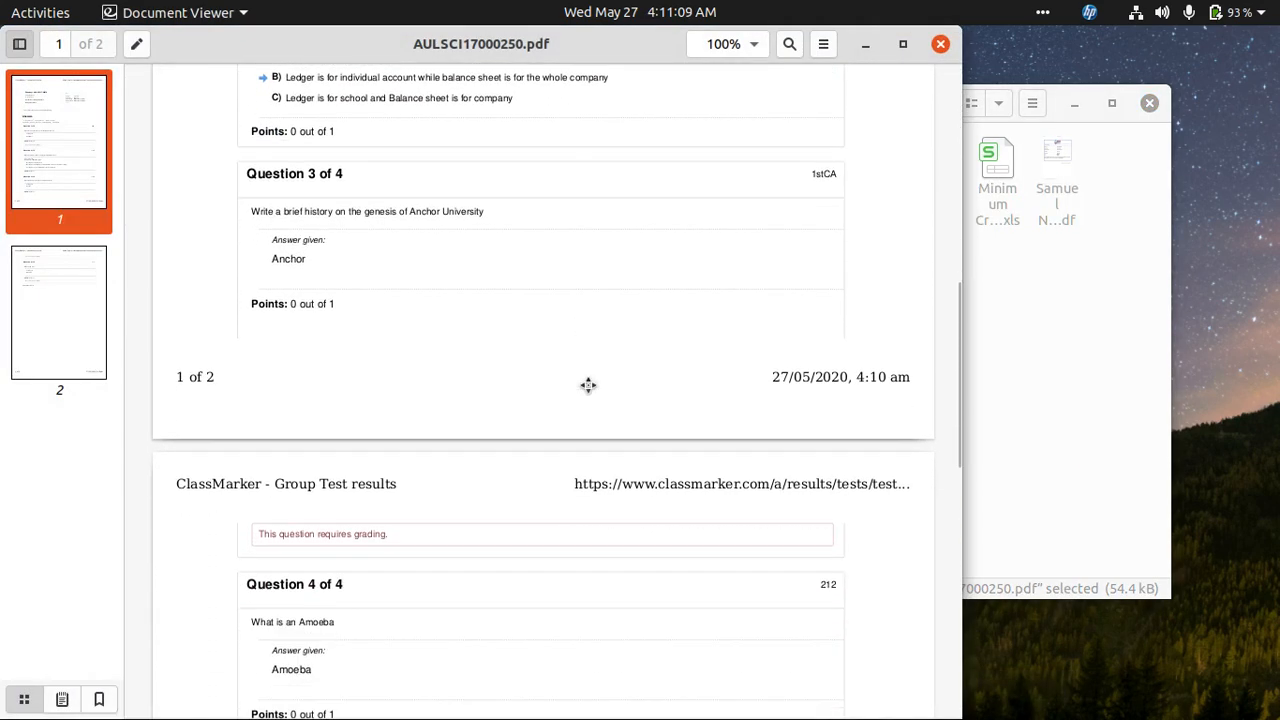
pyautogui.scroll(-2, 588, 385)
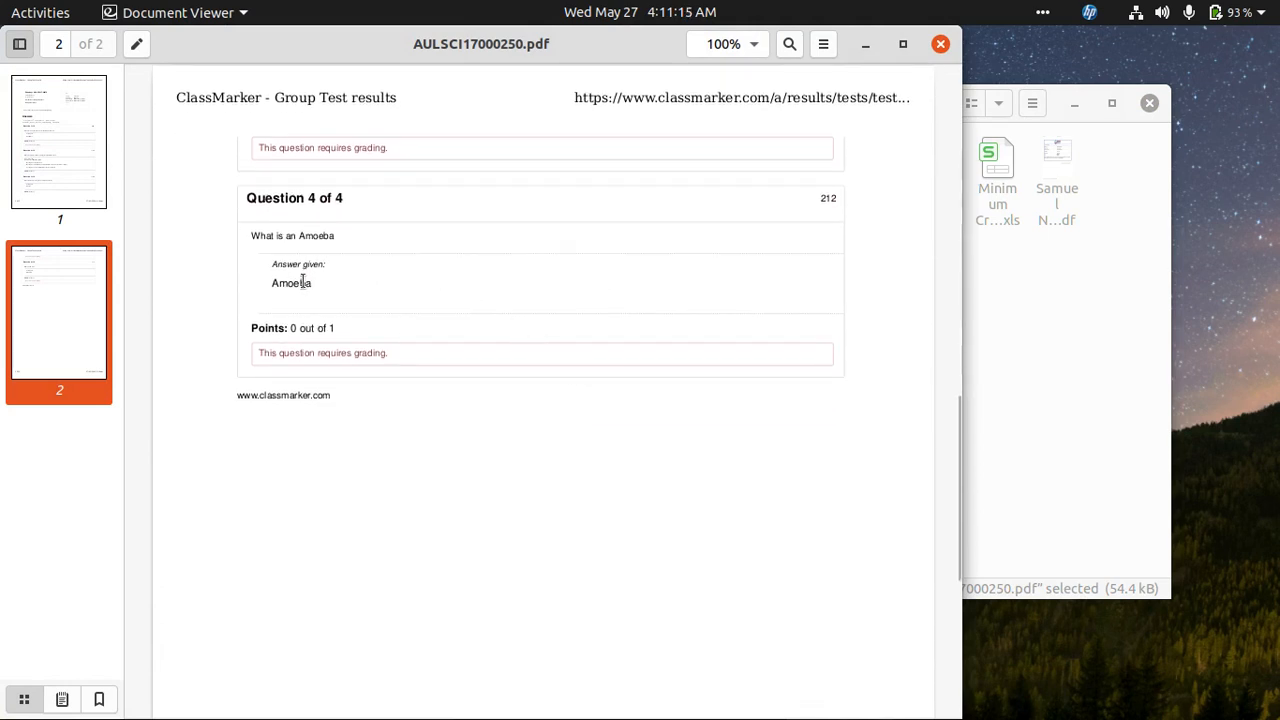
pyautogui.scroll(5, 446, 300)
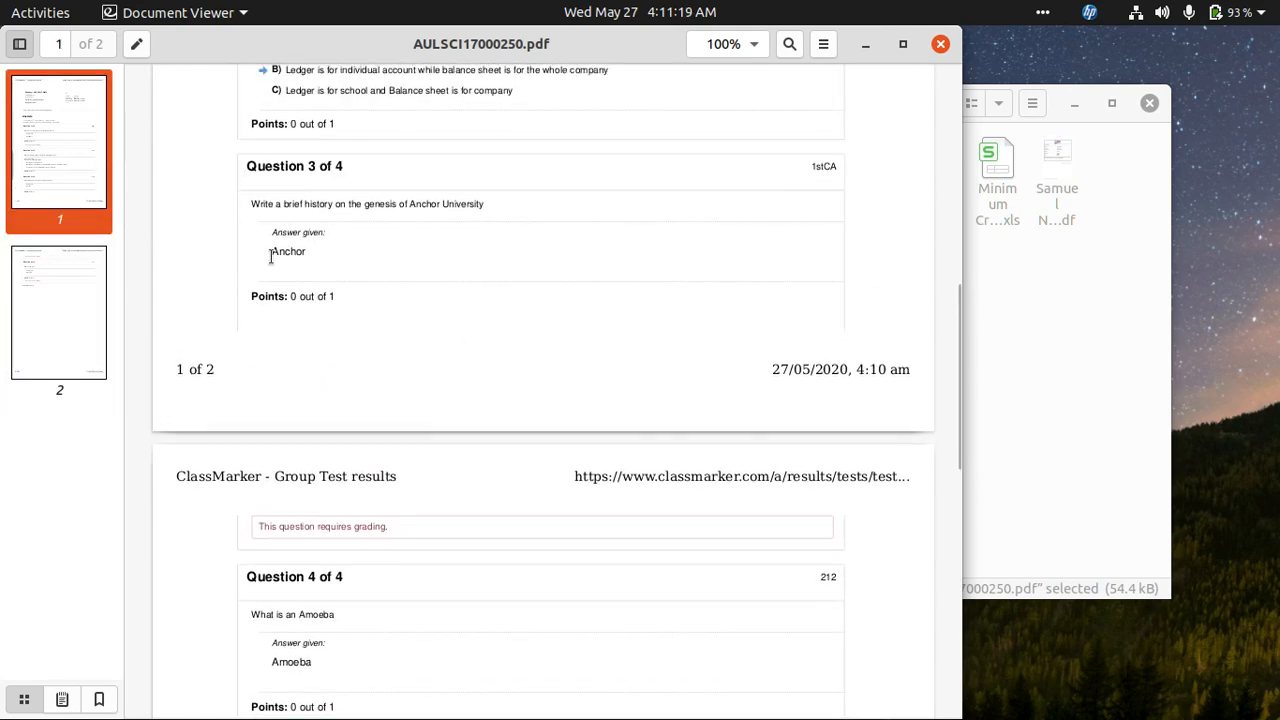
pyautogui.scroll(3, 329, 266)
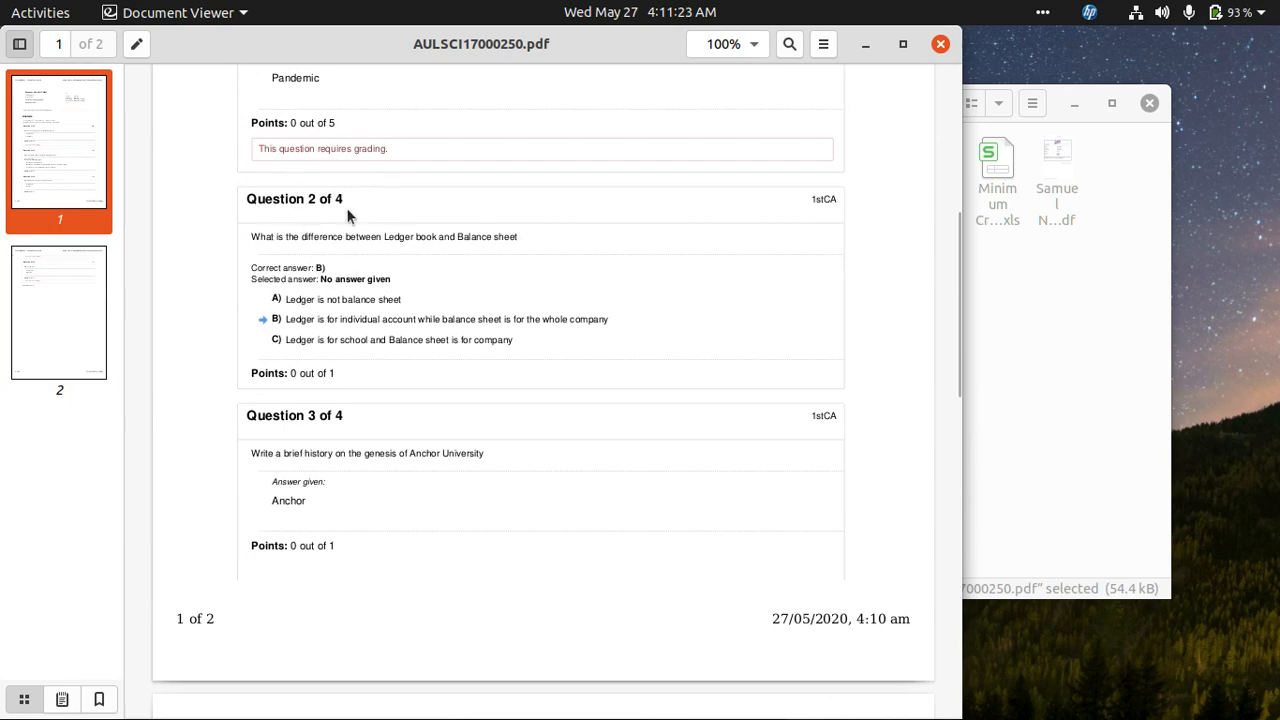
pyautogui.scroll(5, 348, 215)
pyautogui.scroll(1, 348, 215)
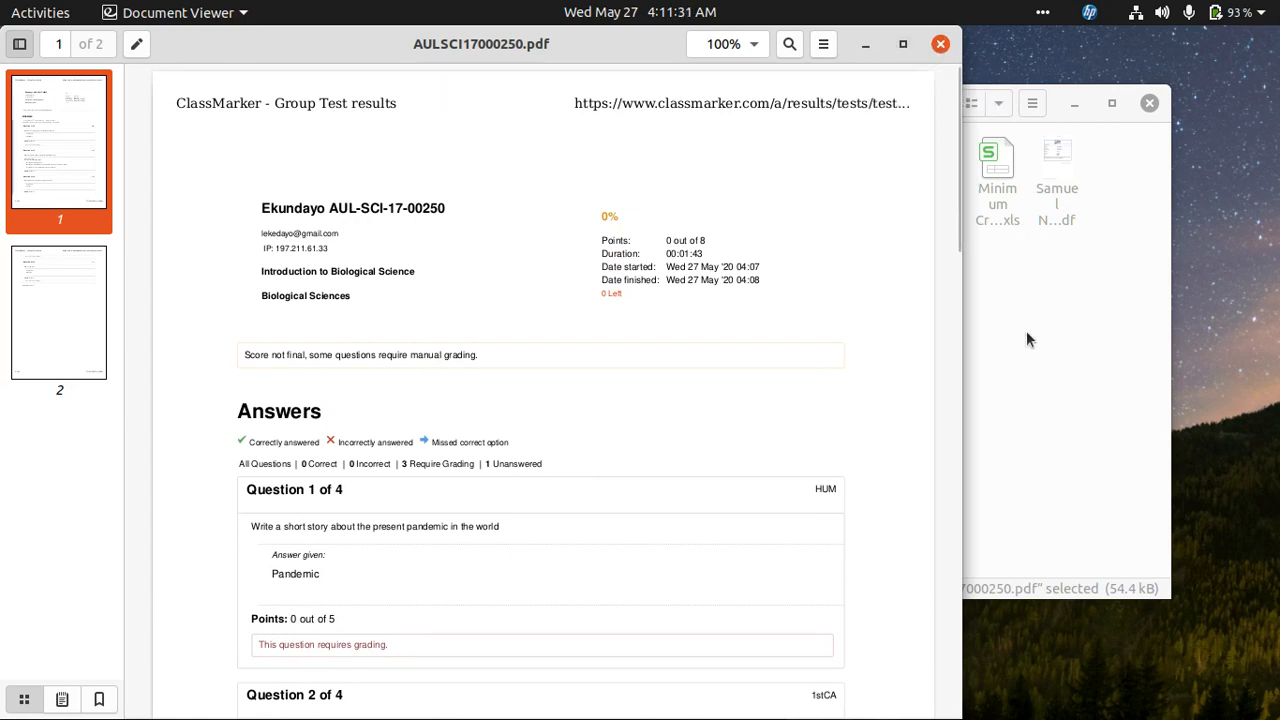
# Widen the Document Viewer window and minimize the Files window
pyautogui.moveTo(960, 334); pyautogui.dragTo(1060, 325)
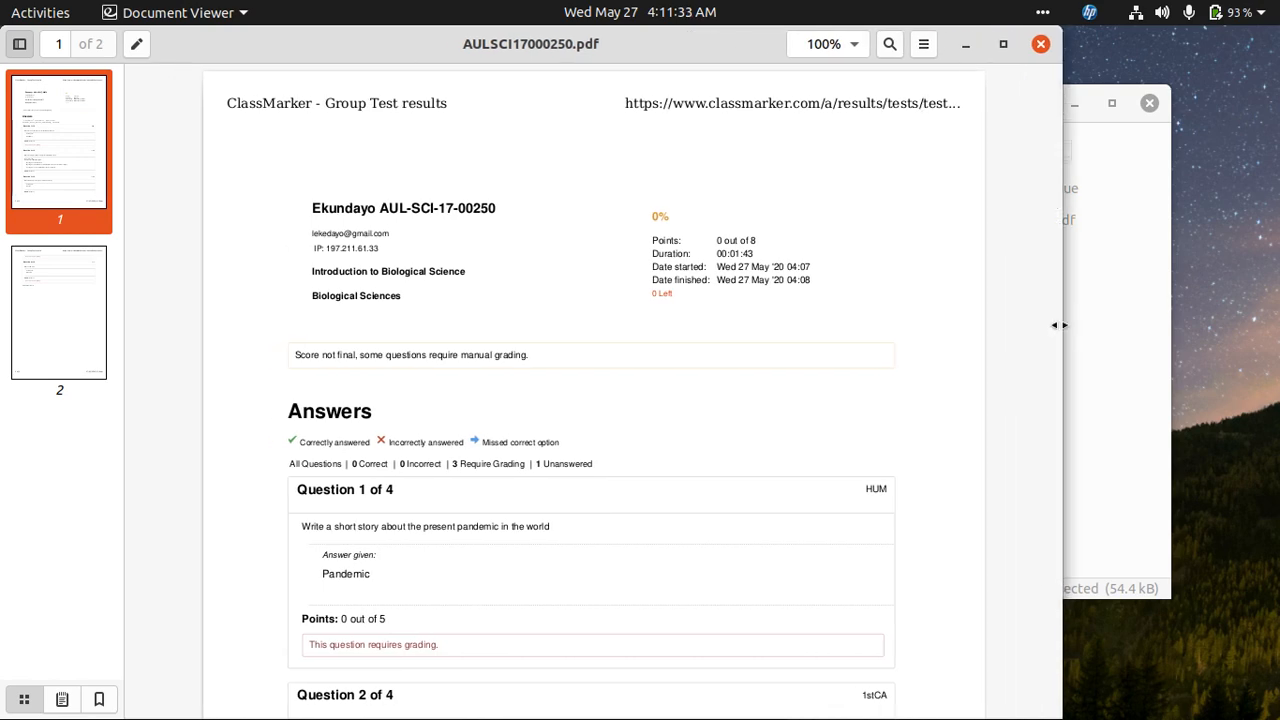
pyautogui.click(1112, 318)
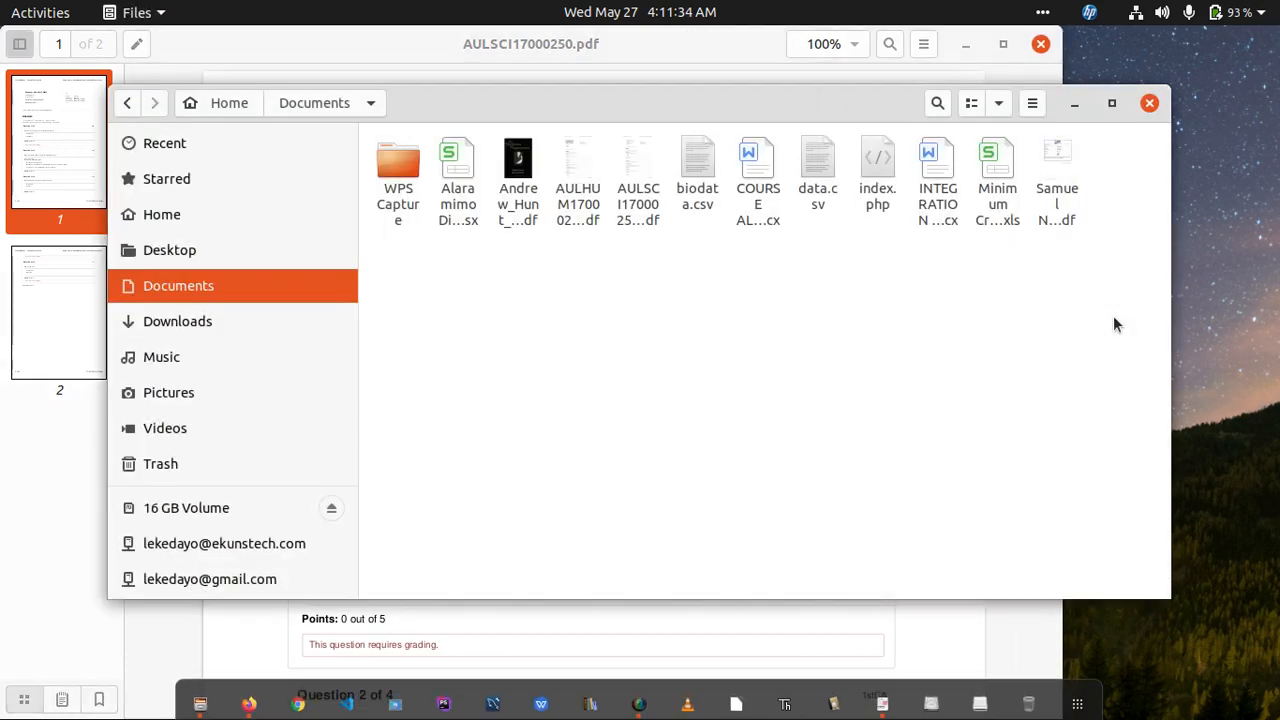
pyautogui.click(1073, 105)
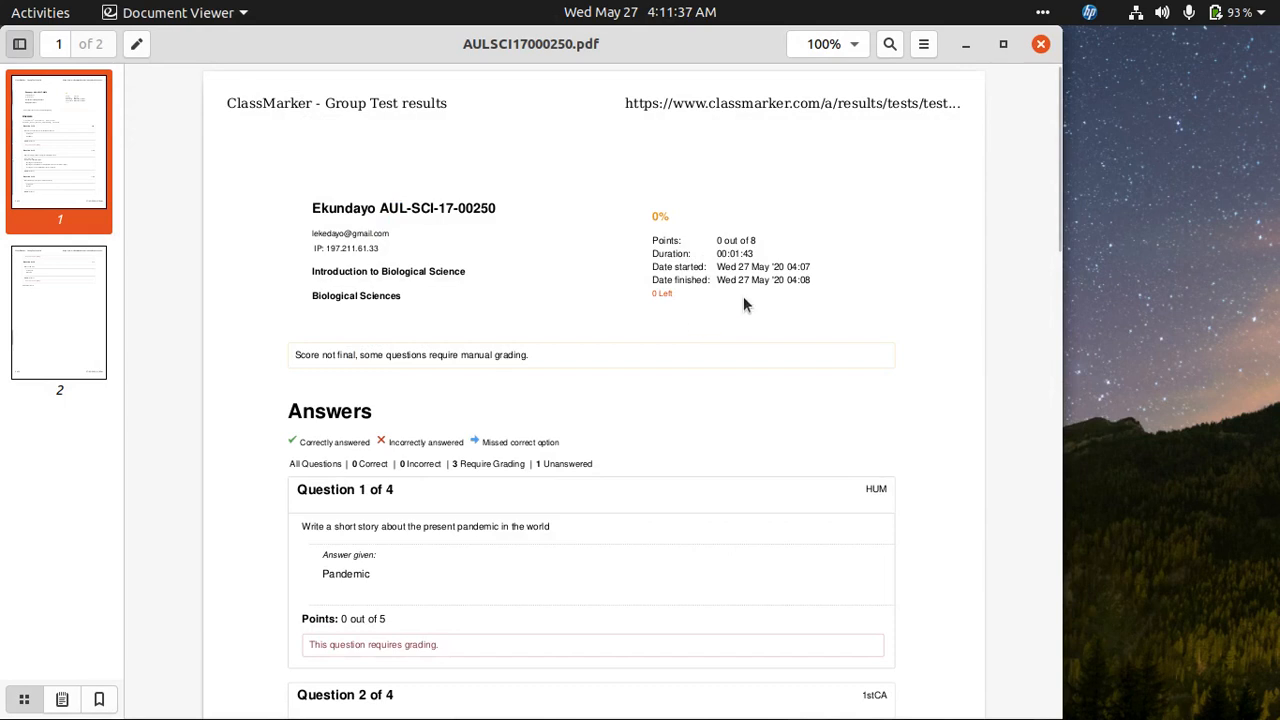
pyautogui.moveTo(594, 709)
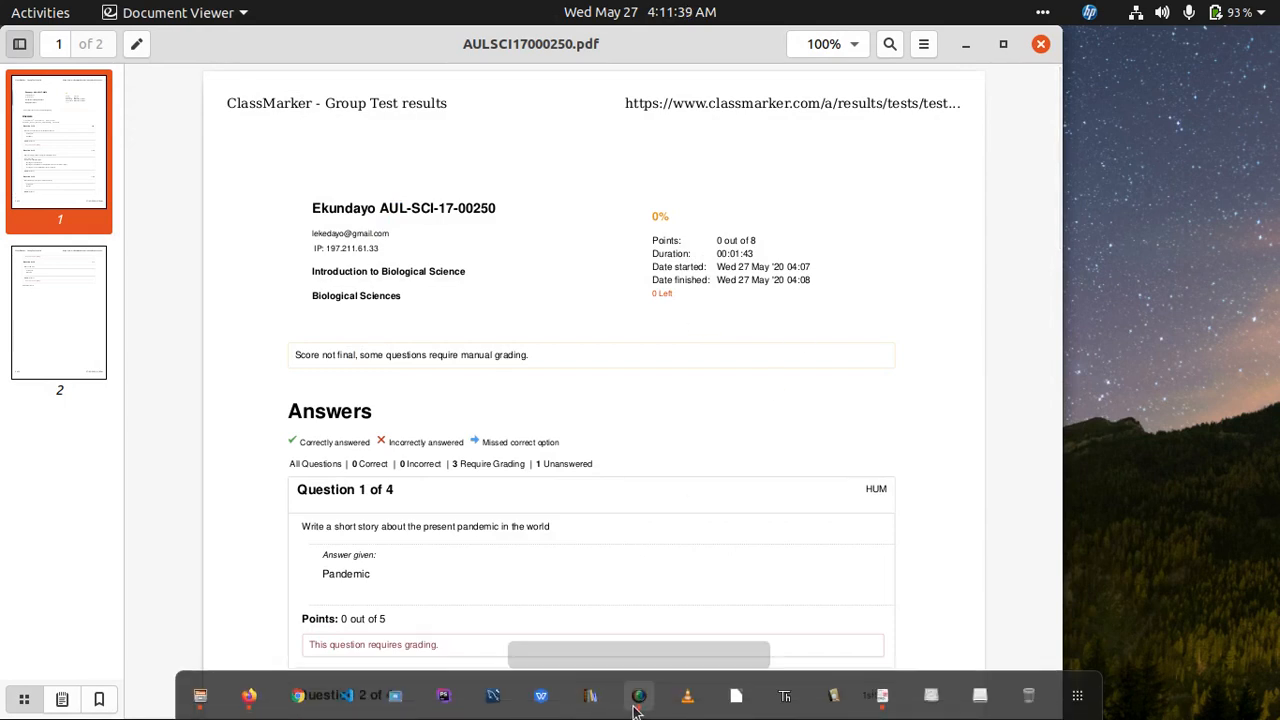